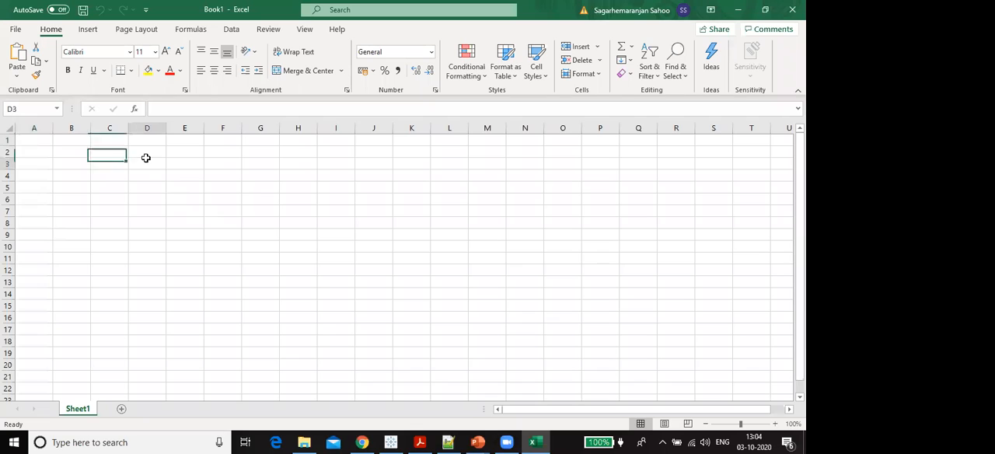
# - Enter the title "Table A" in cell D3
pyautogui.write('Tanb')
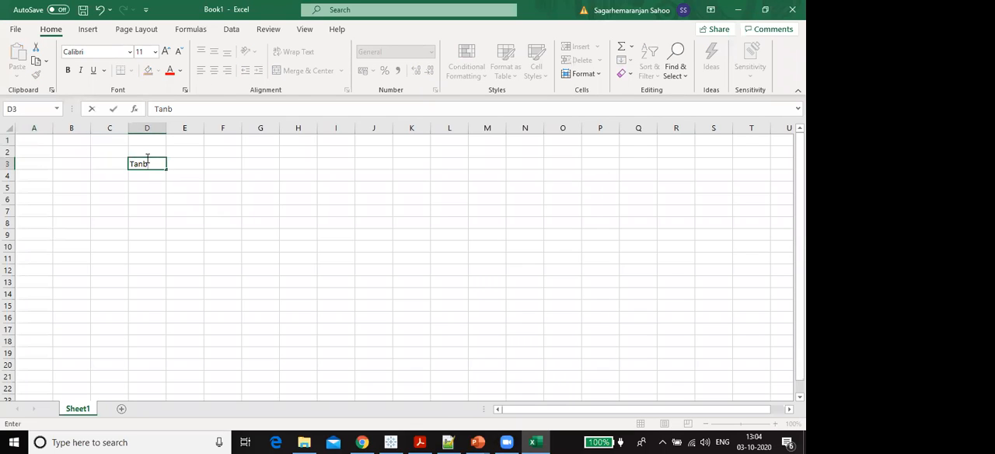
pyautogui.press('Num_Lock')
pyautogui.press('BackSpace')
pyautogui.press('BackSpace')
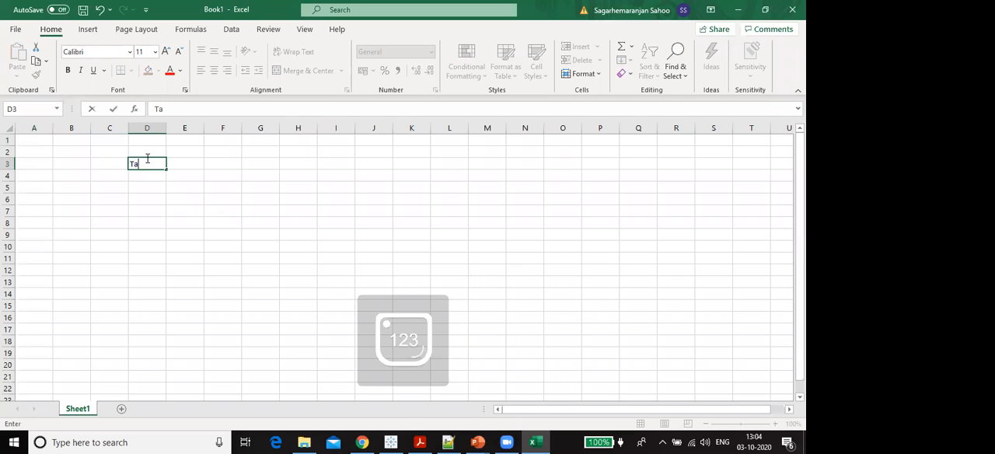
pyautogui.write('able A')
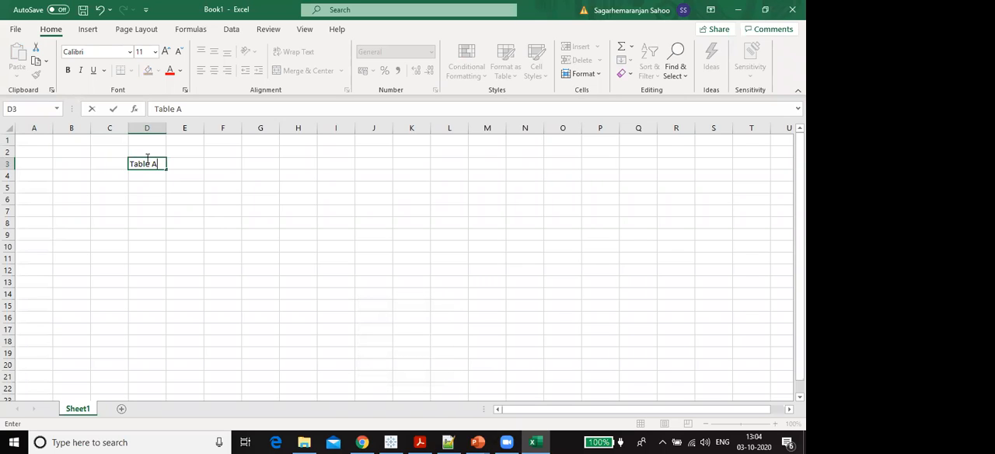
# - Enter the title "Table B" in cell I3
pyautogui.press('Right')
pyautogui.press('Right')
pyautogui.press('Right')
pyautogui.press('Right')
pyautogui.press('Right')
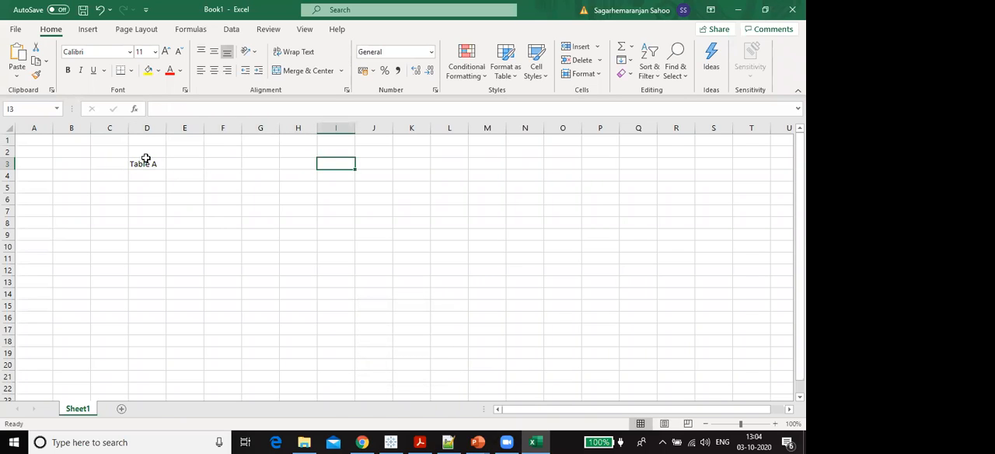
pyautogui.write('Table B')
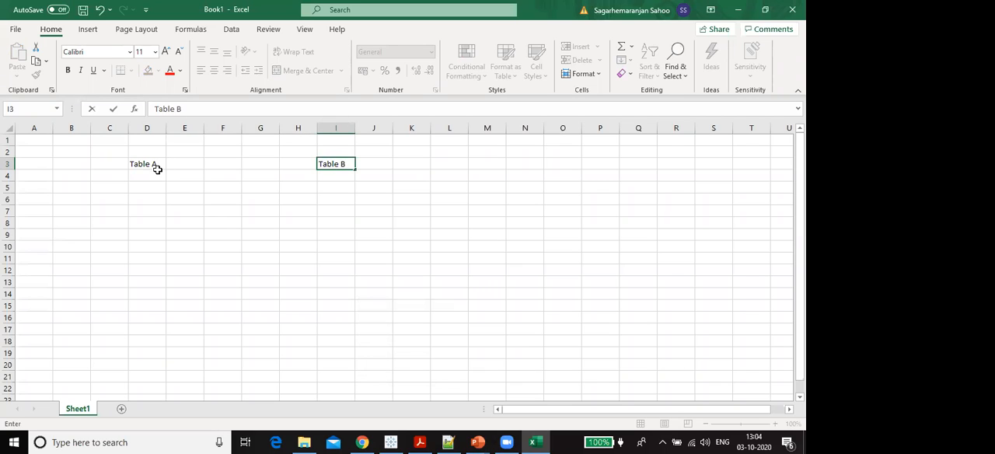
# - Add the headers "Roll NO." in D4 and "Student name" in E4, and auto-fit the width of column E
pyautogui.click(152, 176)
pyautogui.write('R')
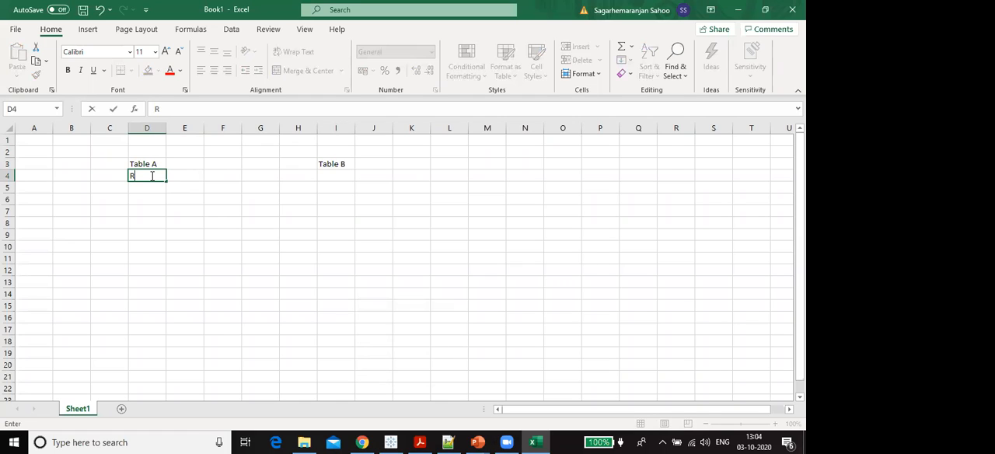
pyautogui.write('oll NO.')
pyautogui.press('Tab')
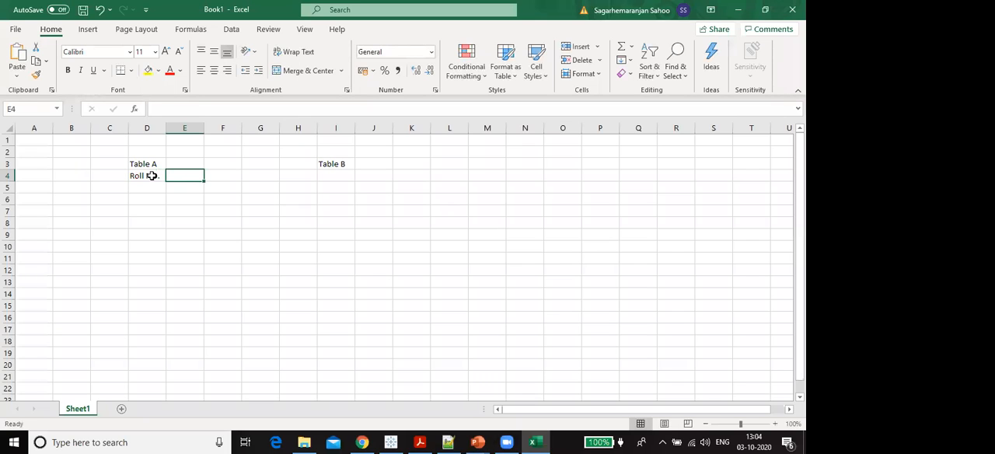
pyautogui.write('Student namr')
pyautogui.press('BackSpace')
pyautogui.write('e')
pyautogui.press('Return')
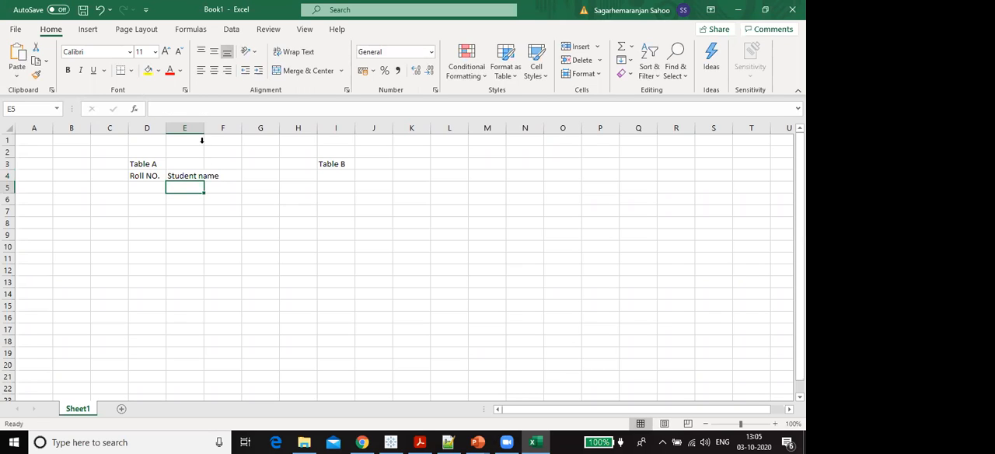
pyautogui.doubleClick(207, 129)
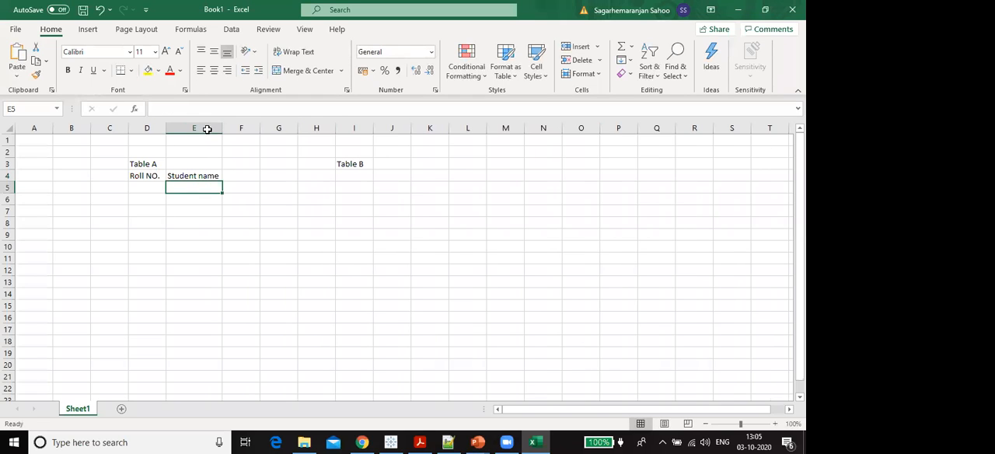
# - Enter the roll numbers 1, 2, 5, 7, 9 and 11 in cells D5 to D10 of Table A
pyautogui.click(157, 190)
pyautogui.write('1')
pyautogui.press('Return')
pyautogui.write('2')
pyautogui.press('Return')
pyautogui.write('5')
pyautogui.press('Return')
pyautogui.write('7')
pyautogui.press('Return')
pyautogui.write('9')
pyautogui.press('Return')
pyautogui.write('11')
pyautogui.press('Return')
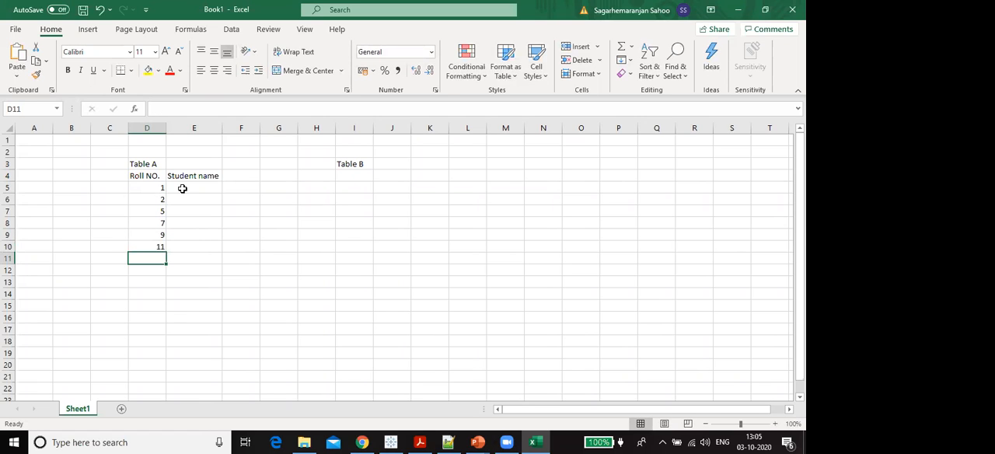
# - Fill cells E5 to E10 of Table A with the six students' first names
pyautogui.click(181, 189)
pyautogui.write('Sathy')
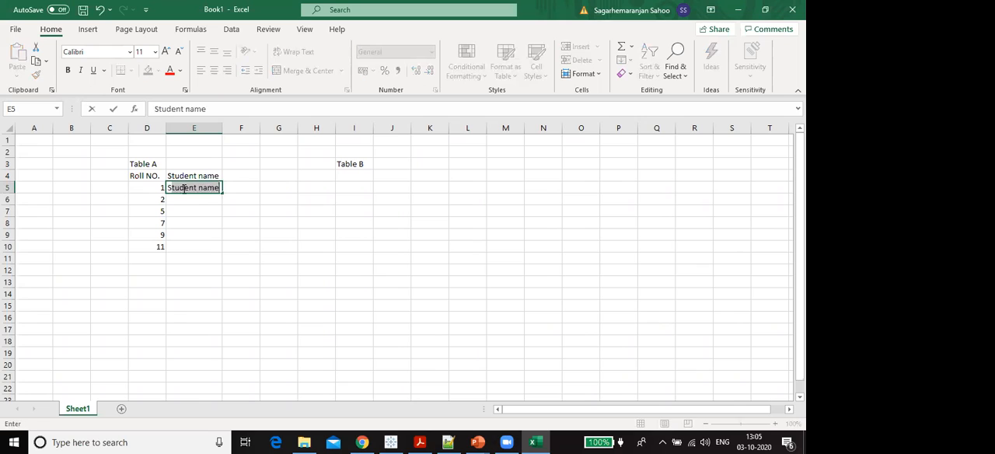
pyautogui.write('a')
pyautogui.press('Return')
pyautogui.write('Hari')
pyautogui.press('Return')
pyautogui.write('Sahil')
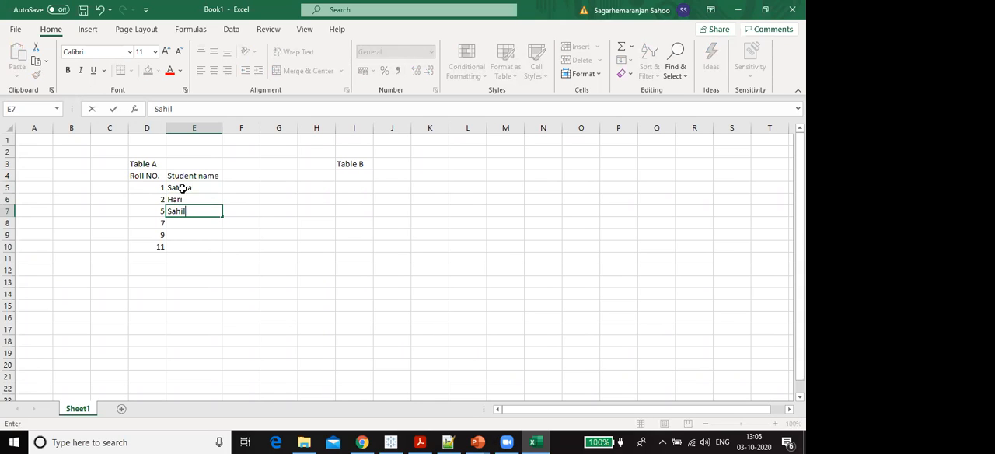
pyautogui.press('Return')
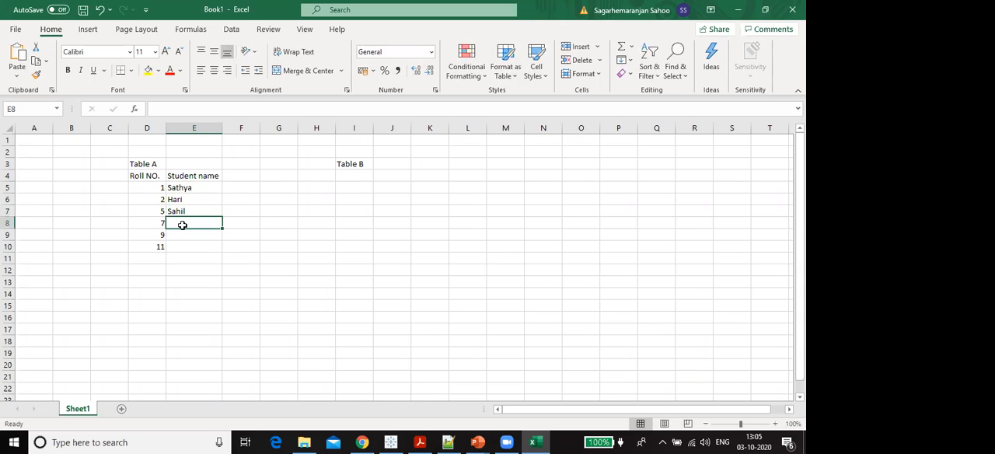
pyautogui.write('Soumya')
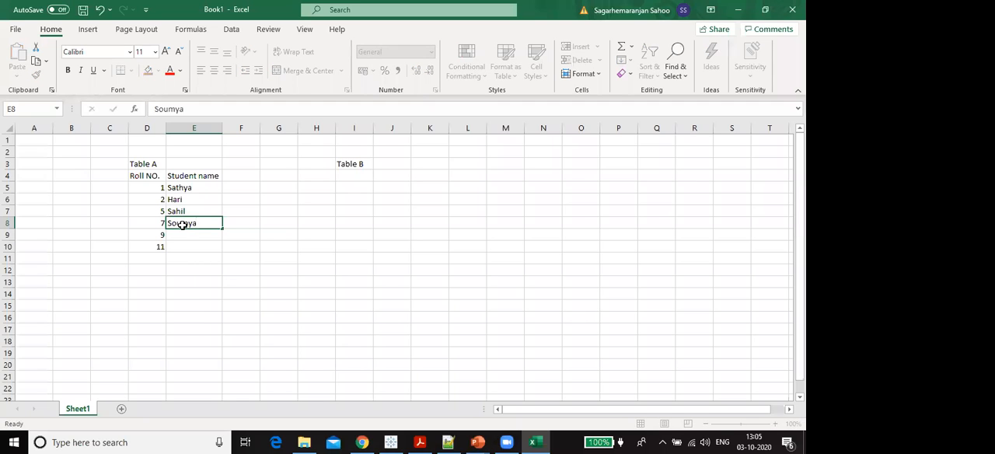
pyautogui.press('Return')
pyautogui.write('Arun')
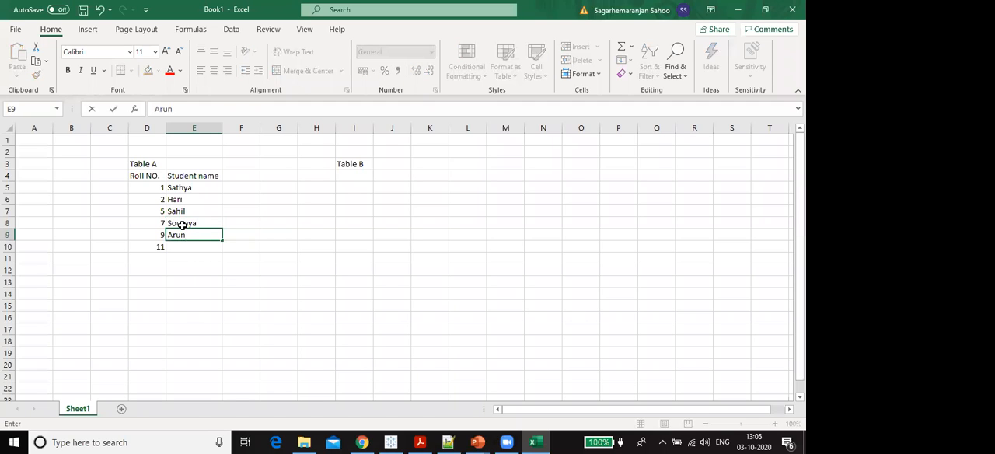
pyautogui.press('Return')
pyautogui.write('Swapnil')
pyautogui.press('Return')
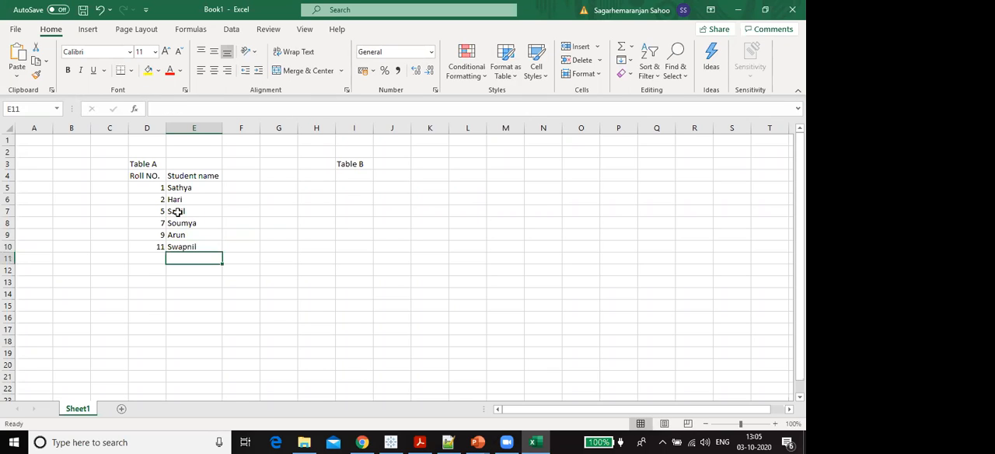
# - Apply All Borders to Table A's range D4:E10
pyautogui.moveTo(144, 177); pyautogui.dragTo(215, 240)
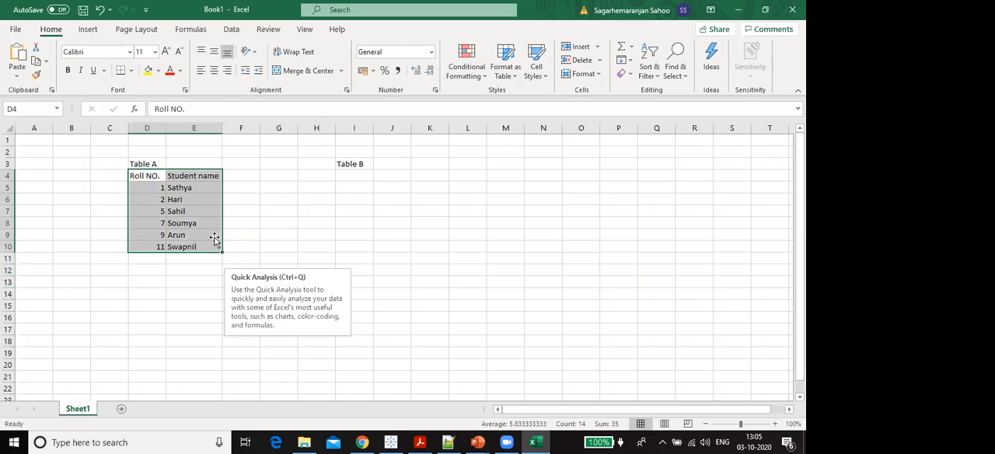
pyautogui.click(132, 73)
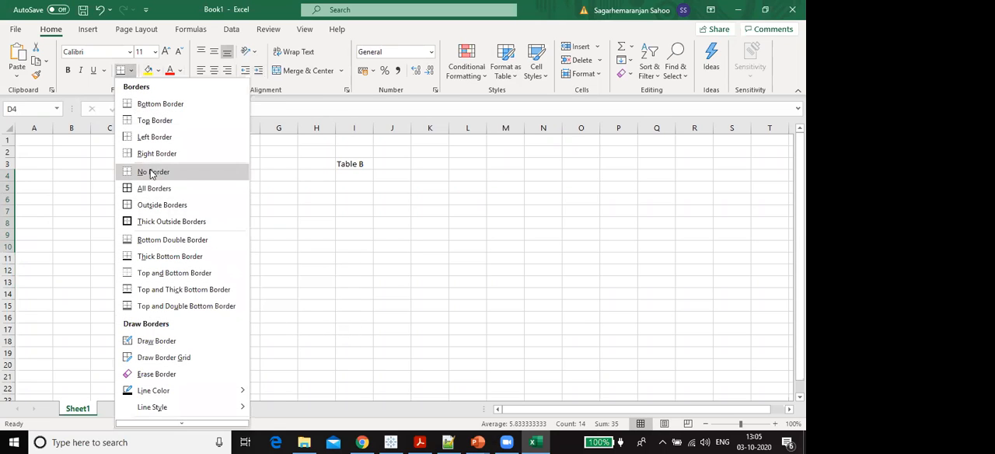
pyautogui.click(157, 195)
# - Enter the Table B headers "Roll no", "Subject 1" and "Subject 2" in cells I4 to K4
pyautogui.click(345, 177)
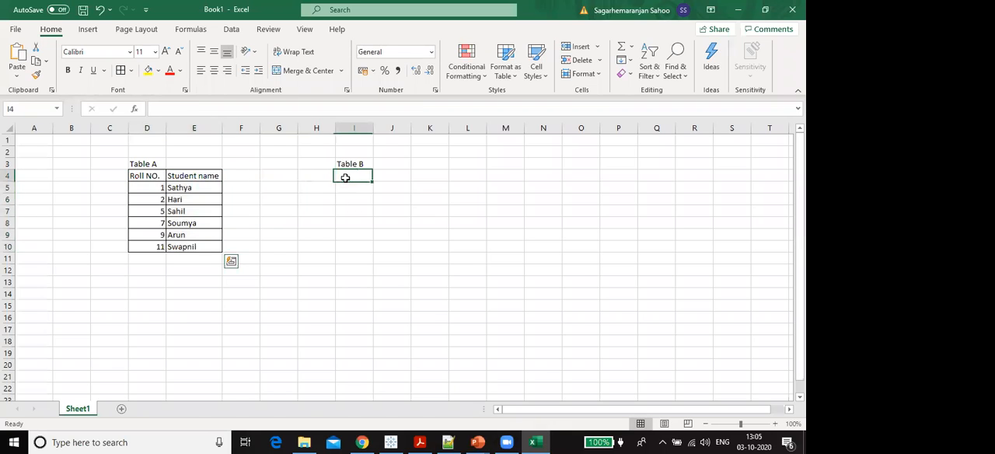
pyautogui.write('Roll no')
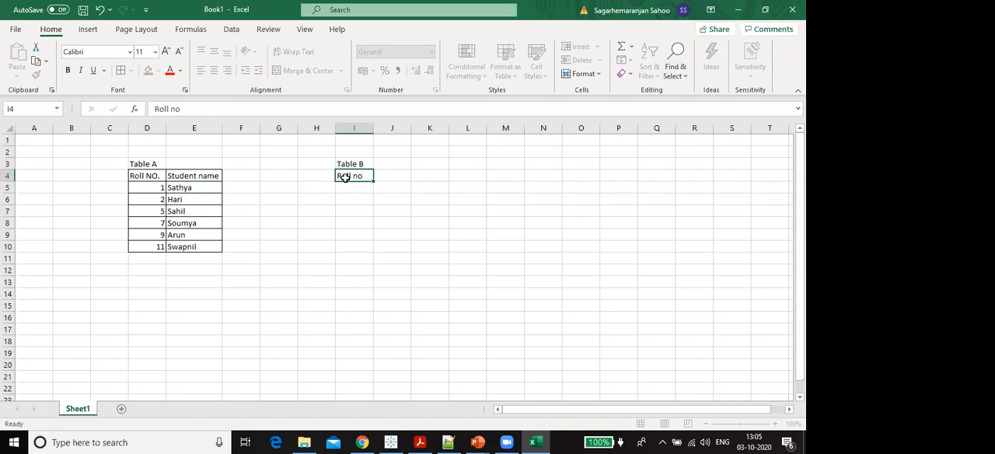
pyautogui.press('Tab')
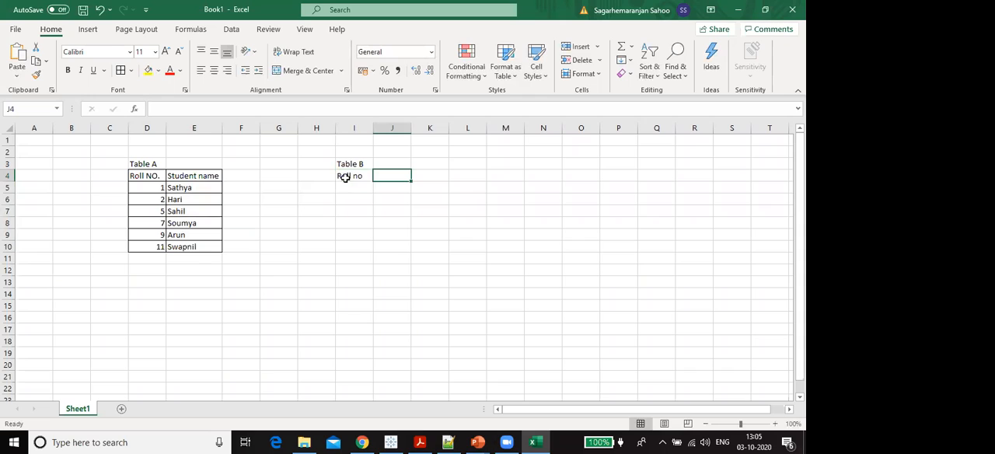
pyautogui.write('Sub')
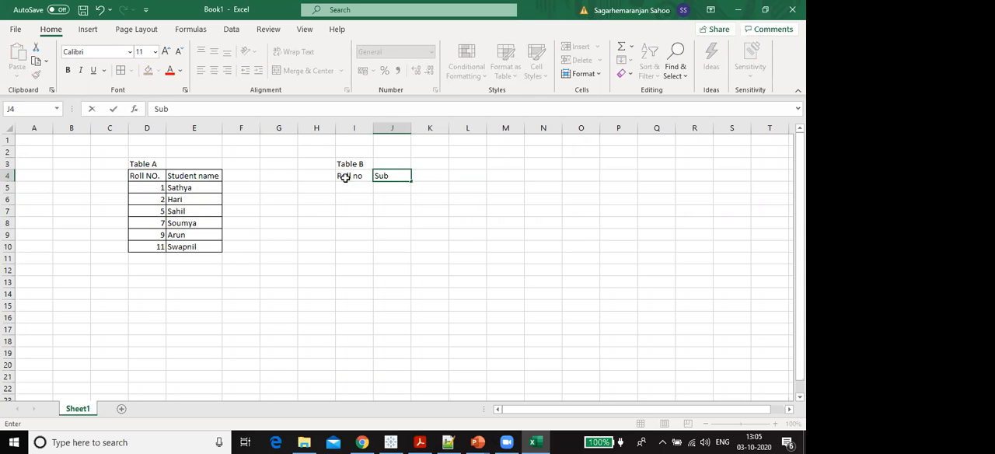
pyautogui.write('ject 1')
pyautogui.press('Tab')
pyautogui.write('S')
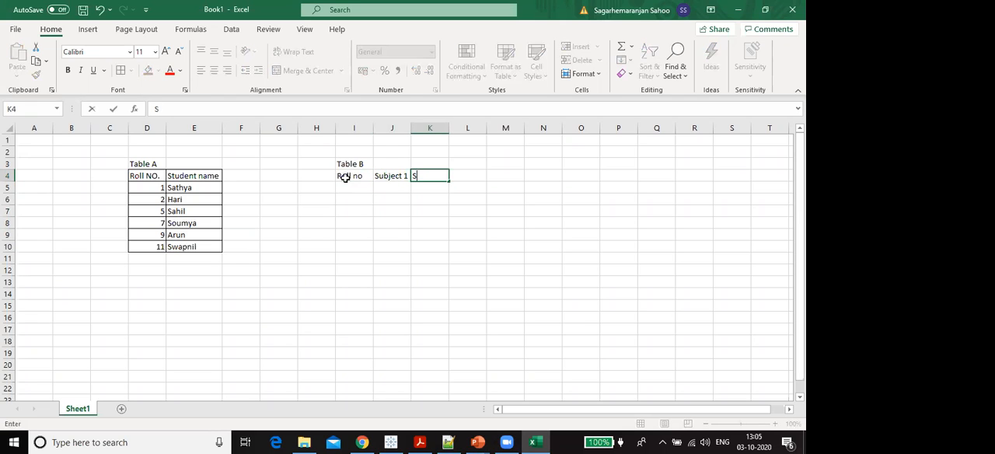
pyautogui.write('ubject 2')
pyautogui.press('Return')
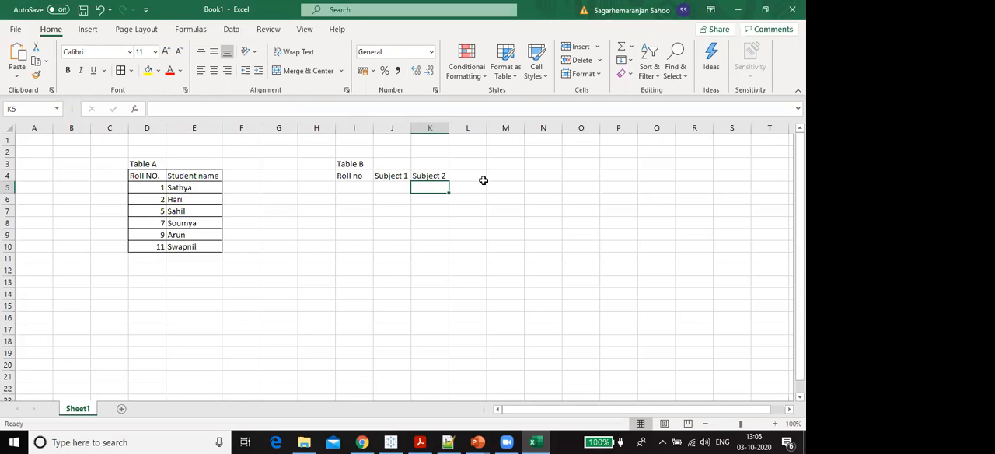
# - Enter the roll numbers 1, 5 and 8 in cells I5 to I7 of Table B
pyautogui.click(348, 186)
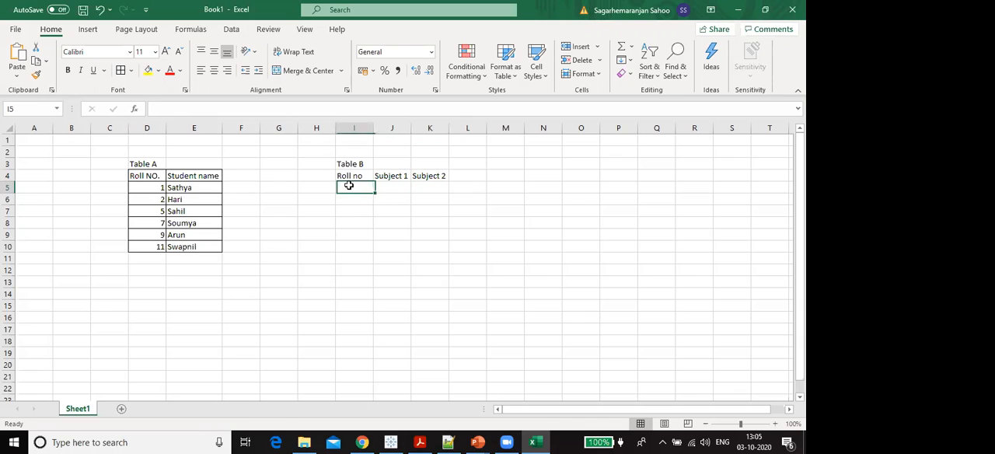
pyautogui.write('1')
pyautogui.press('Return')
pyautogui.write('5')
pyautogui.press('Return')
pyautogui.write('8')
pyautogui.press('Return')
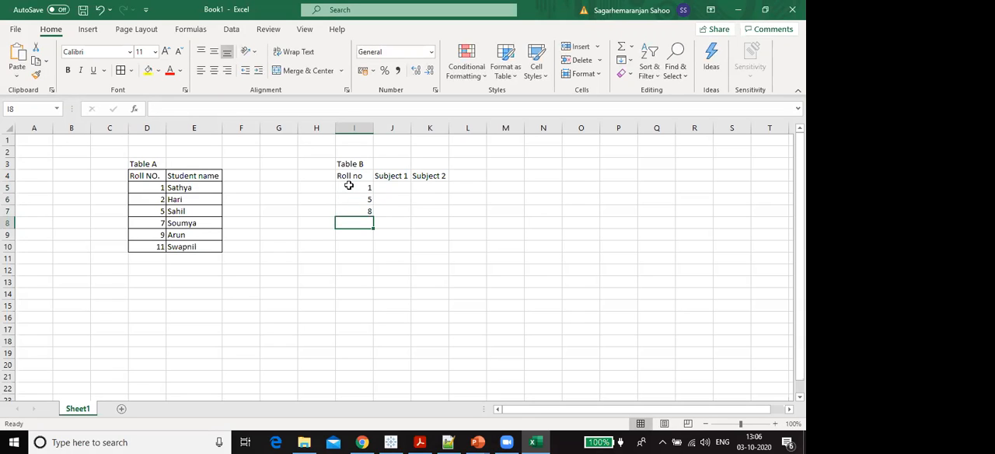
pyautogui.moveTo(146, 178); pyautogui.dragTo(370, 237)
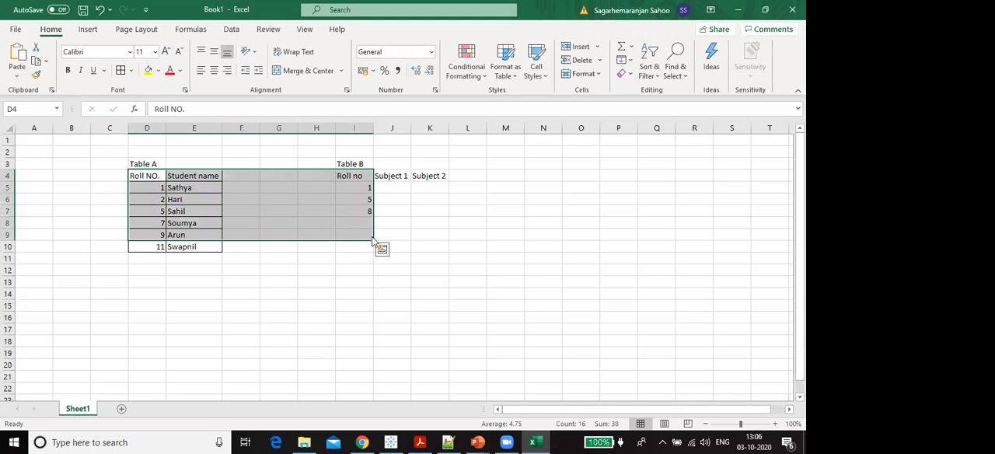
pyautogui.click(304, 190)
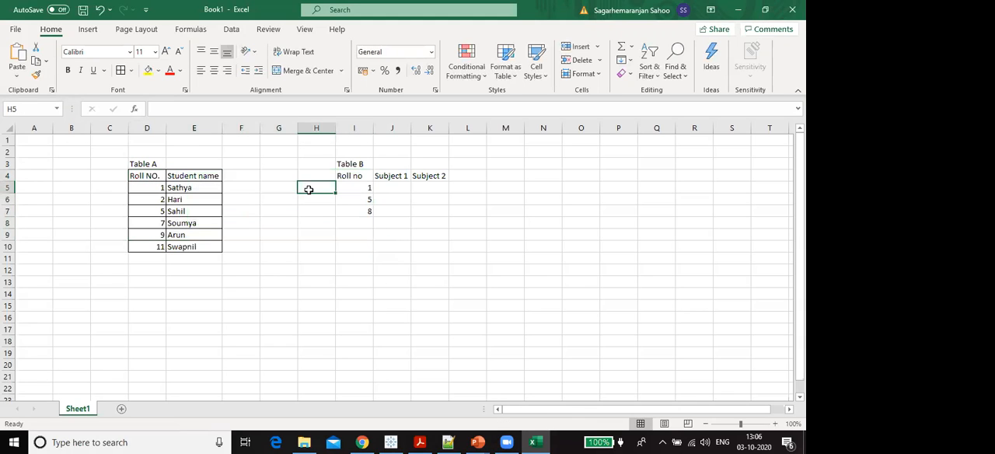
pyautogui.click(352, 233)
# - Continue Table B's roll numbers with 3, 4 and 7 in cells I8 to I10
pyautogui.click(353, 221)
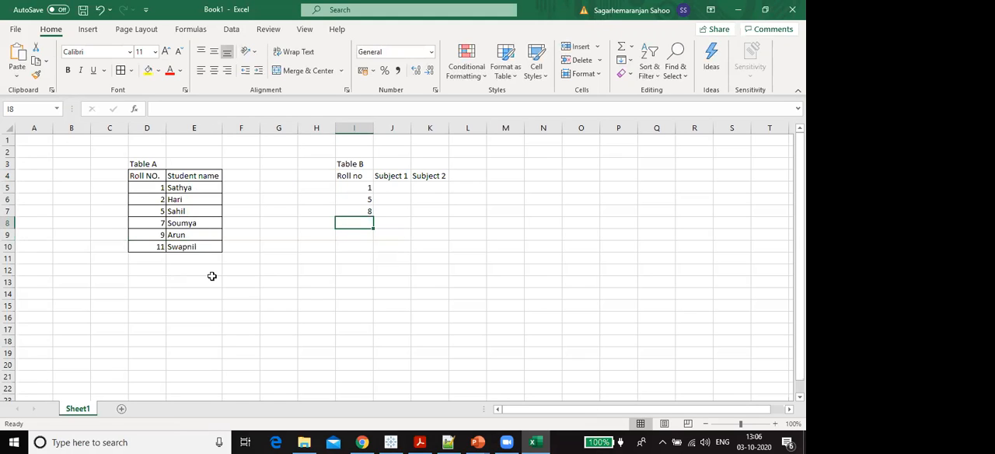
pyautogui.write('3')
pyautogui.press('Return')
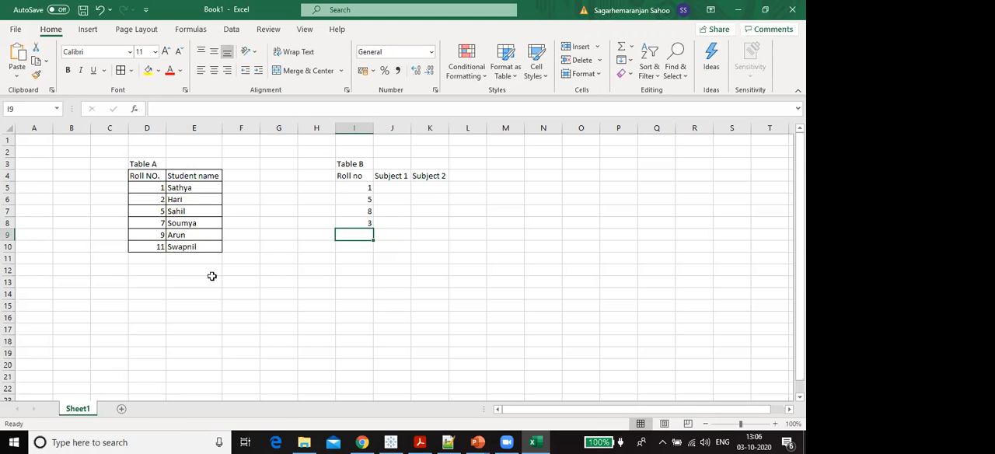
pyautogui.write('4')
pyautogui.press('Return')
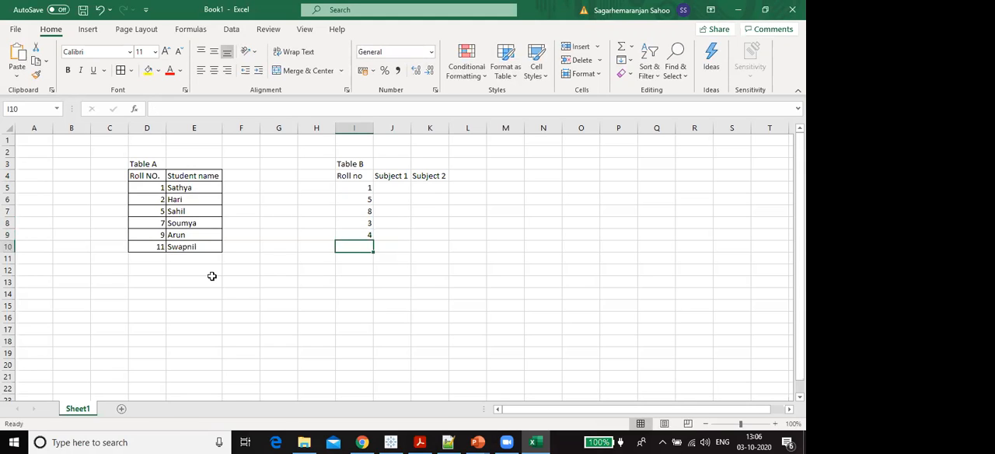
pyautogui.write('7')
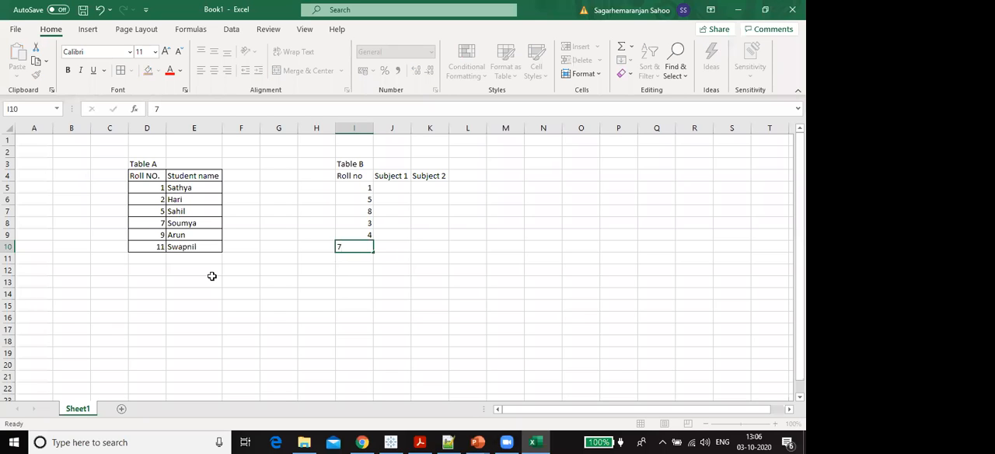
pyautogui.press('Return')
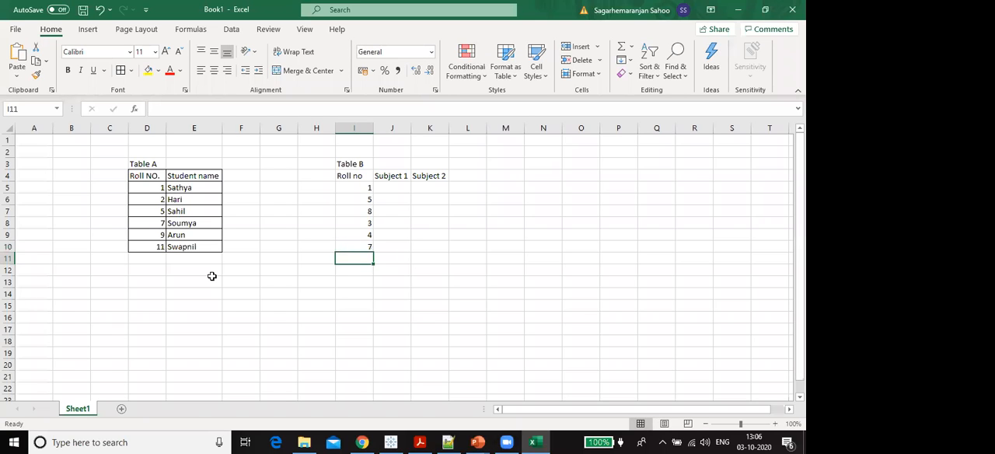
# - Enter the Subject 1 marks 20, 30 and 67 in cells J5 to J7 of Table B
pyautogui.click(385, 189)
pyautogui.write('20')
pyautogui.press('Return')
pyautogui.write('30')
pyautogui.press('Return')
pyautogui.write('67')
pyautogui.press('Return')
# - Continue Table B's Subject 1 marks with 54, 32 and 90 in cells J8 to J10
pyautogui.write('54')
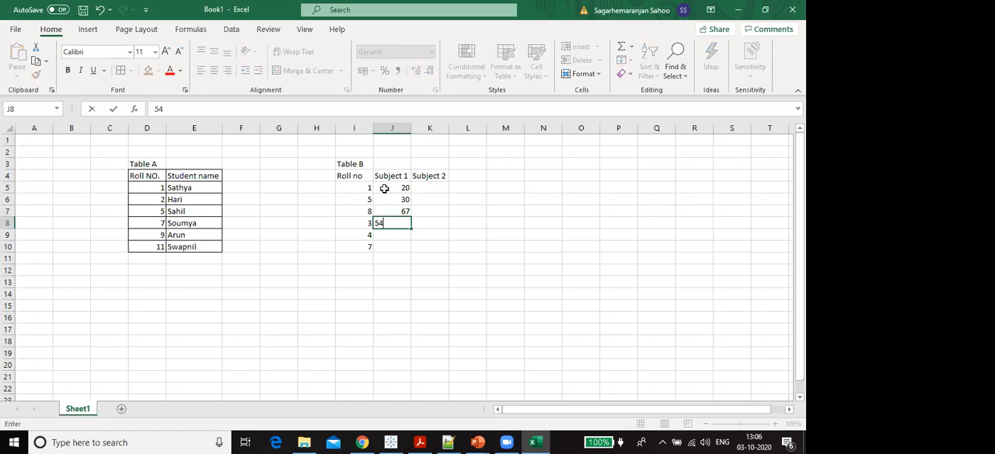
pyautogui.press('Return')
pyautogui.write('32')
pyautogui.press('Return')
pyautogui.write('98')
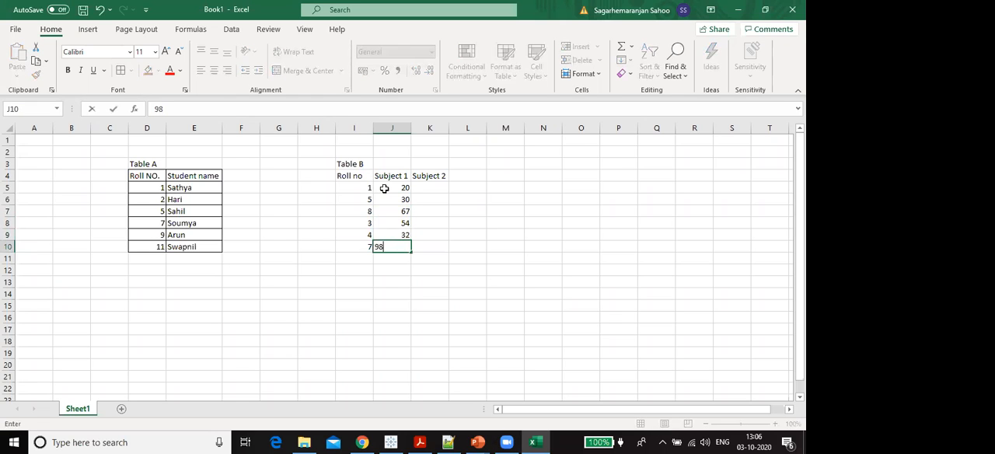
pyautogui.press('BackSpace')
pyautogui.press('BackSpace')
pyautogui.write('90')
# - Enter the Subject 2 marks 34, 45 and 50 in cells K5 to K7 of Table B
pyautogui.press('Tab')
pyautogui.press('Up')
pyautogui.press('Up')
pyautogui.press('Up')
pyautogui.press('Up')
pyautogui.press('Up')
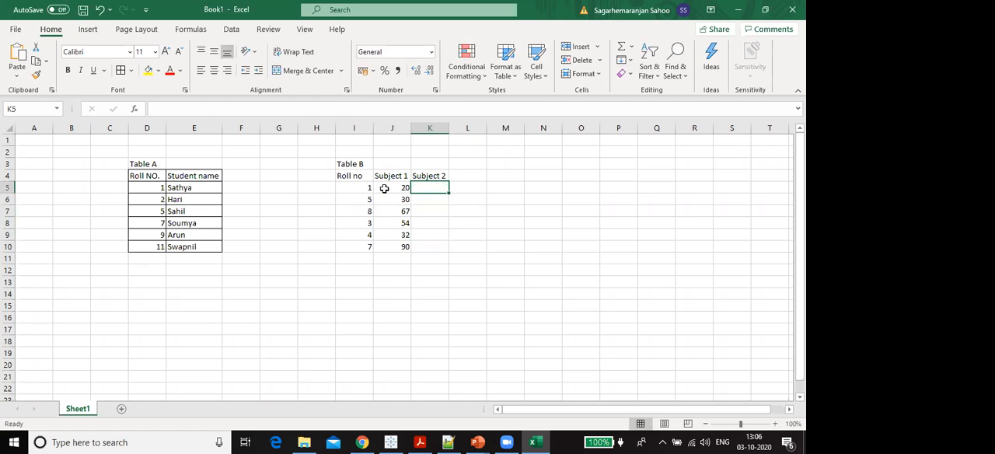
pyautogui.write('34')
pyautogui.press('Return')
pyautogui.write('45')
pyautogui.press('Return')
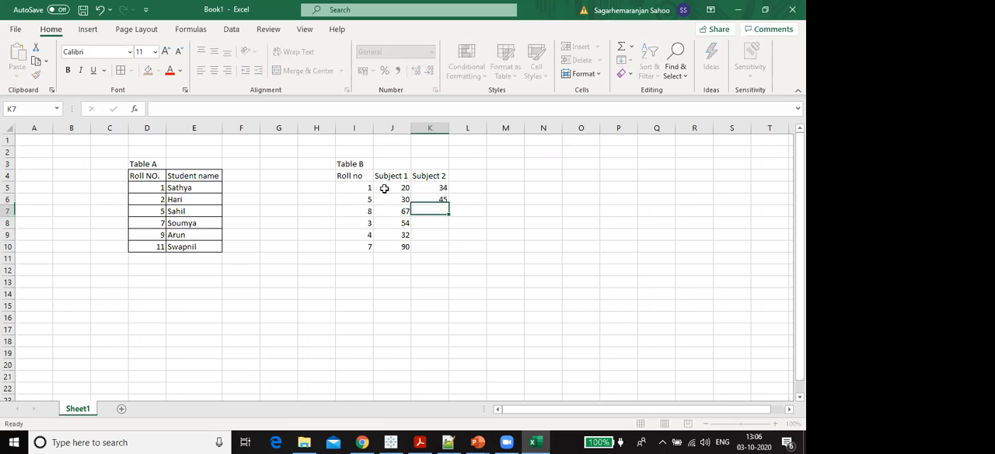
pyautogui.write('50')
pyautogui.press('Return')
# - Continue Table B's Subject 2 marks with 60, 55 and 87 in cells K8 to K10
pyautogui.write('60')
pyautogui.press('Return')
pyautogui.write('55')
pyautogui.press('Return')
pyautogui.write('87')
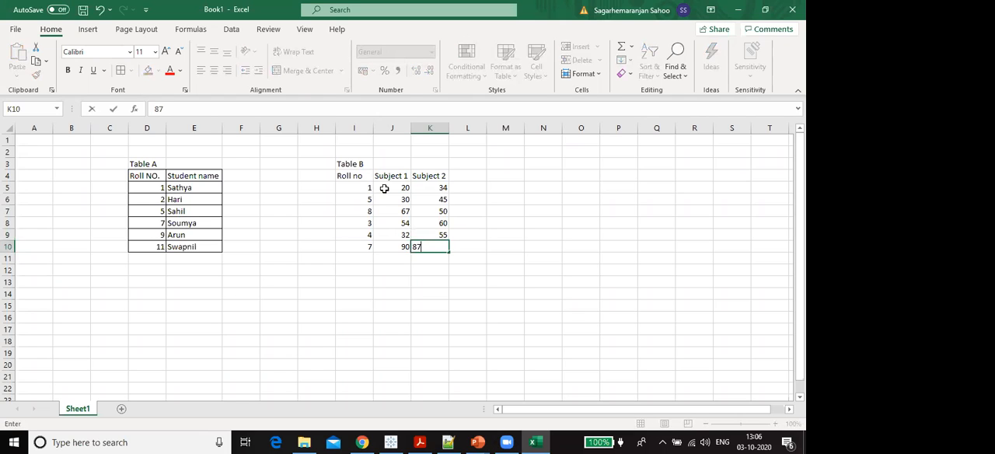
pyautogui.press('Return')
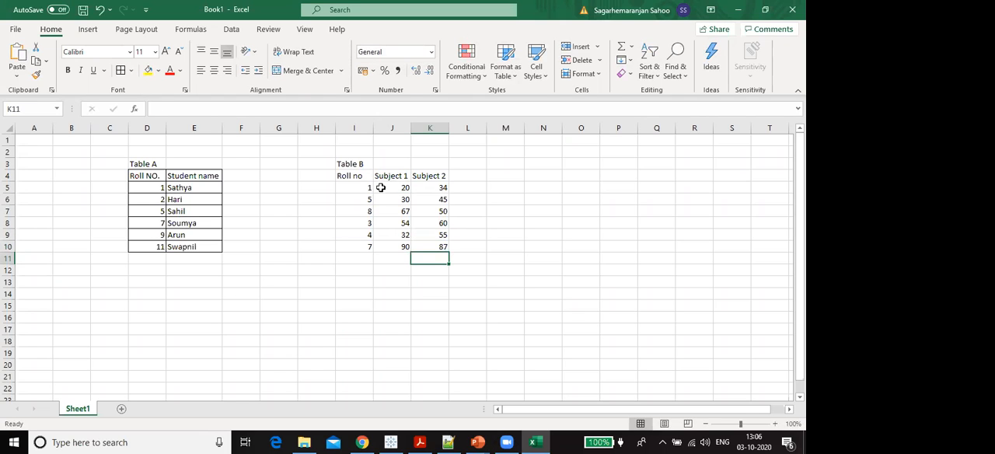
# - Apply All Borders to Table B's range I4:K10
pyautogui.moveTo(361, 176); pyautogui.dragTo(442, 245)
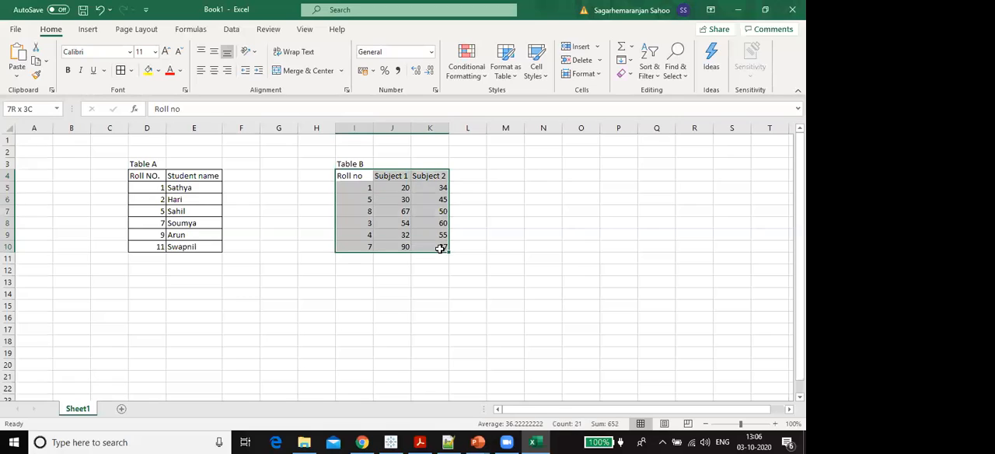
pyautogui.click(122, 71)
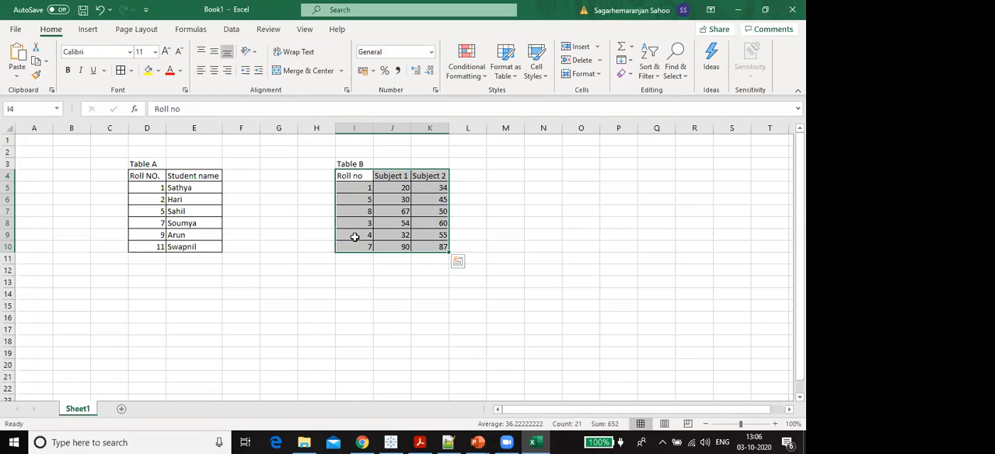
pyautogui.click(429, 303)
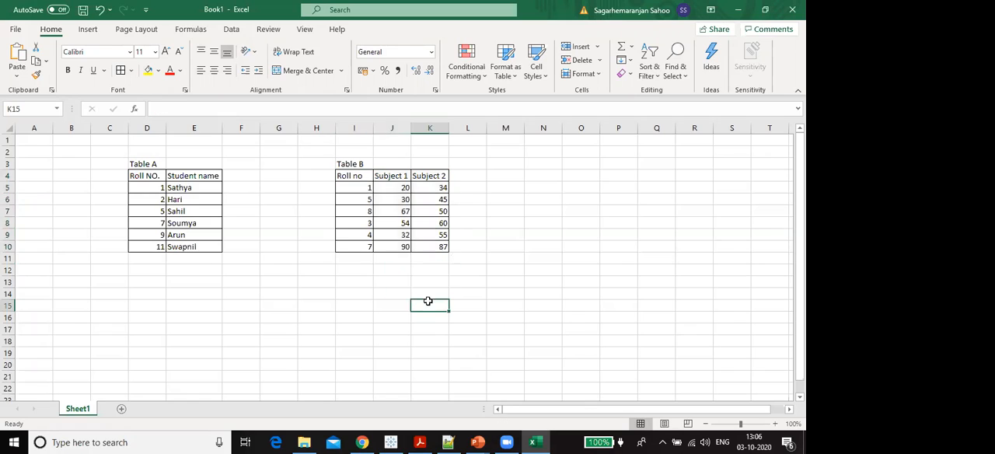
pyautogui.moveTo(349, 173); pyautogui.dragTo(354, 241)
pyautogui.moveTo(431, 253); pyautogui.dragTo(354, 179)
pyautogui.click(265, 211)
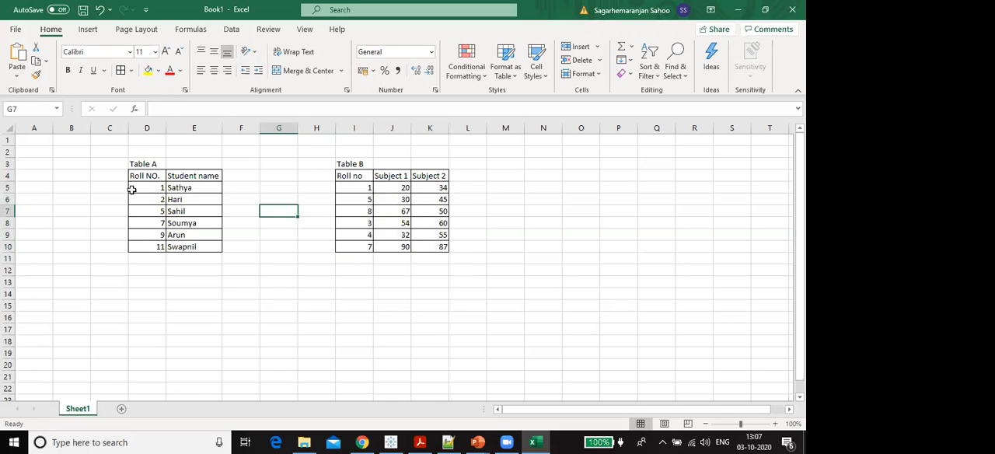
pyautogui.moveTo(133, 189); pyautogui.dragTo(204, 189)
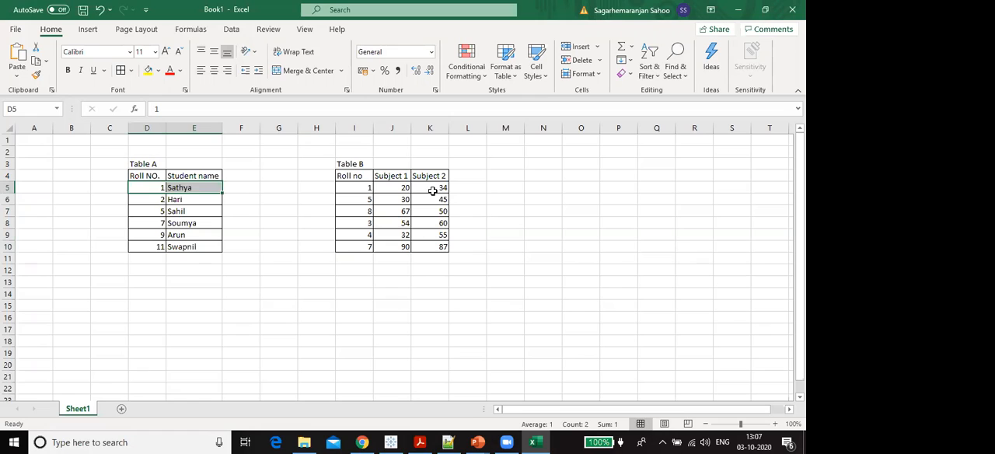
pyautogui.moveTo(231, 285); pyautogui.dragTo(392, 359)
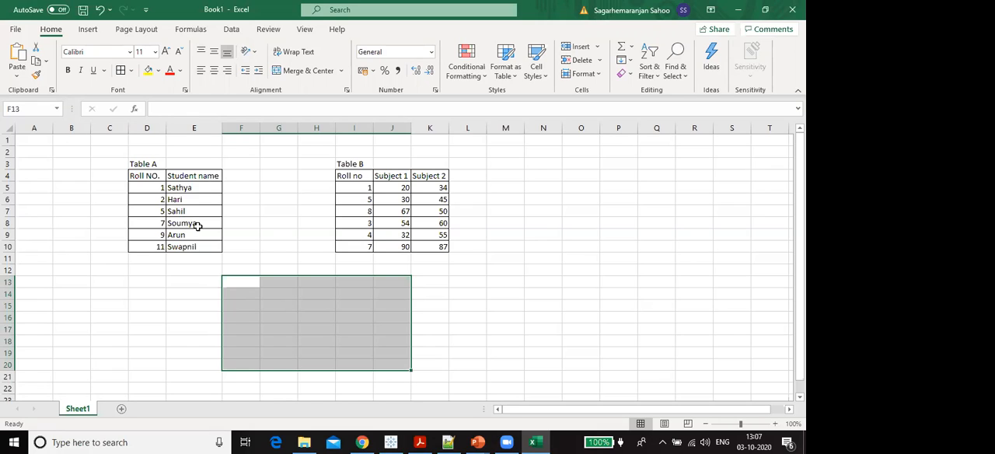
pyautogui.click(154, 188)
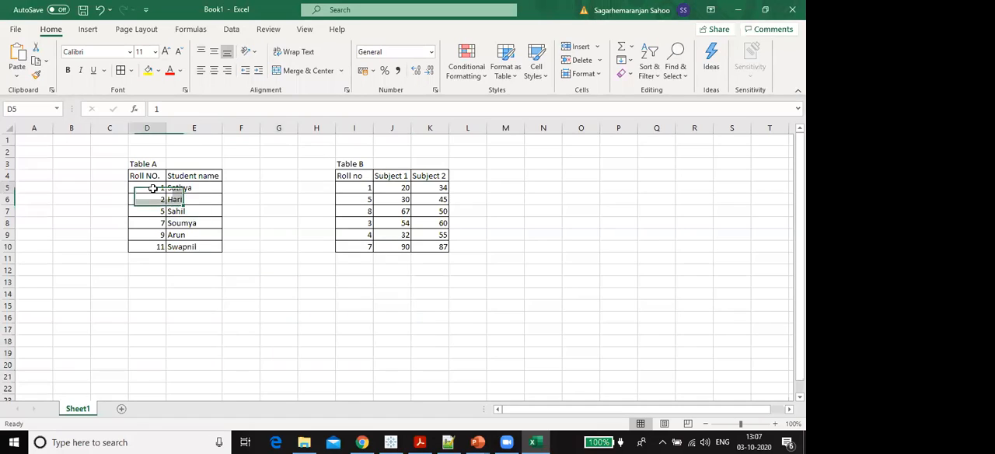
# - Start a result table below the two tables with the headers "Roll NO" in F15 and "Student name" in G15
pyautogui.click(237, 305)
pyautogui.write('Roll')
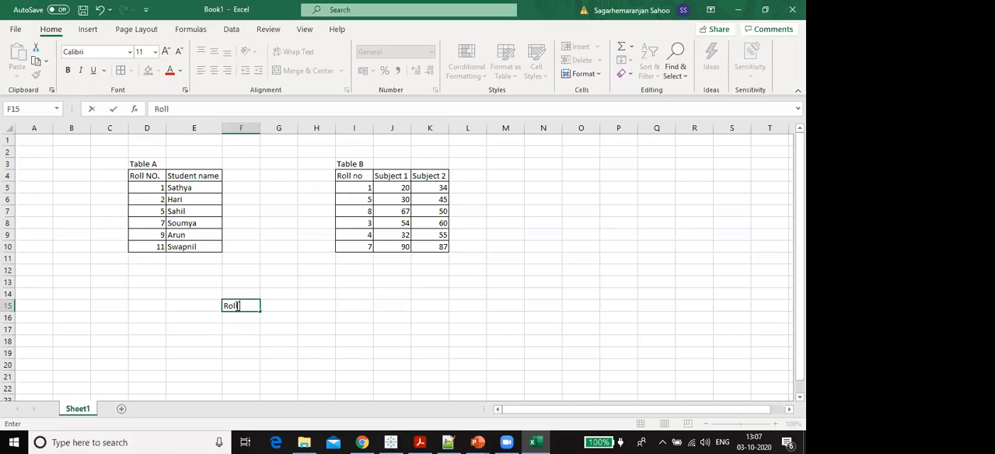
pyautogui.write(' NO')
pyautogui.press('Tab')
pyautogui.write('Sytudent')
pyautogui.press('BackSpace')
pyautogui.press('BackSpace')
pyautogui.press('BackSpace')
pyautogui.press('BackSpace')
pyautogui.press('BackSpace')
pyautogui.write('t')
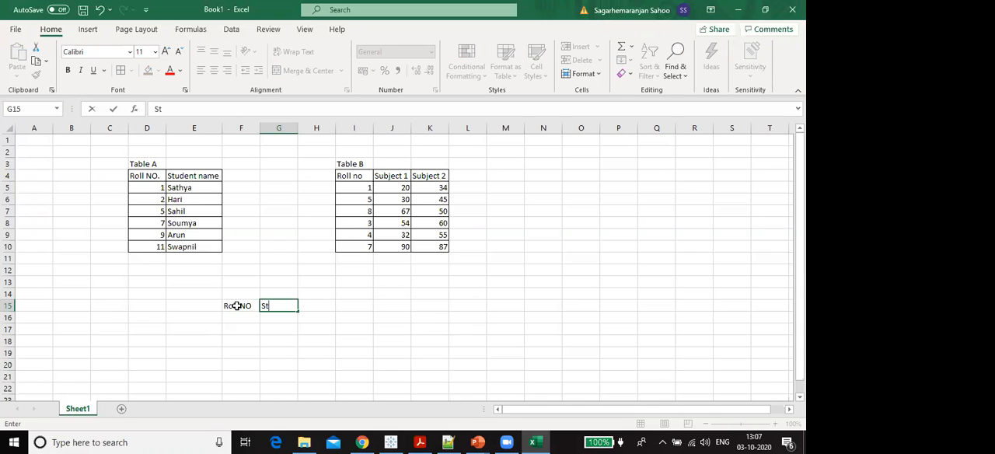
pyautogui.write('udent name')
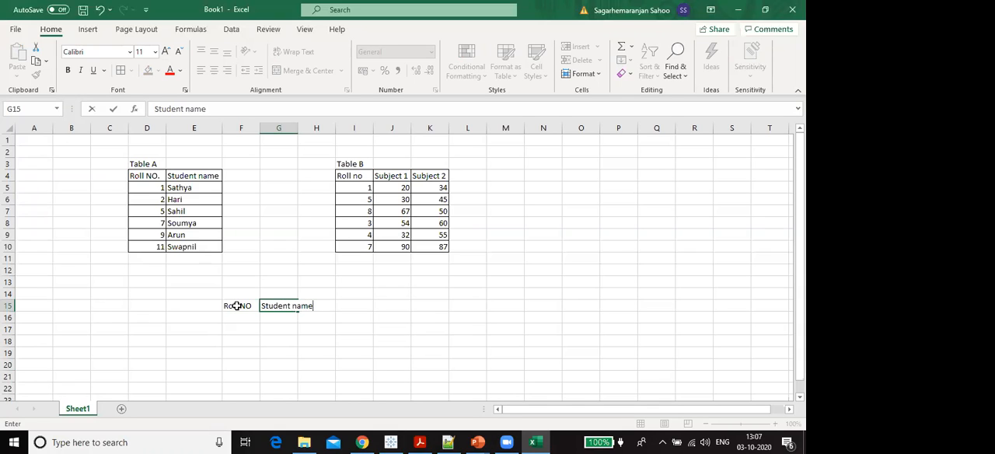
# - Add the headers "Subject 1" and "Subject 2" in H15 and I15, and auto-fit column G to its text
pyautogui.press('Tab')
pyautogui.write('jhject 1')
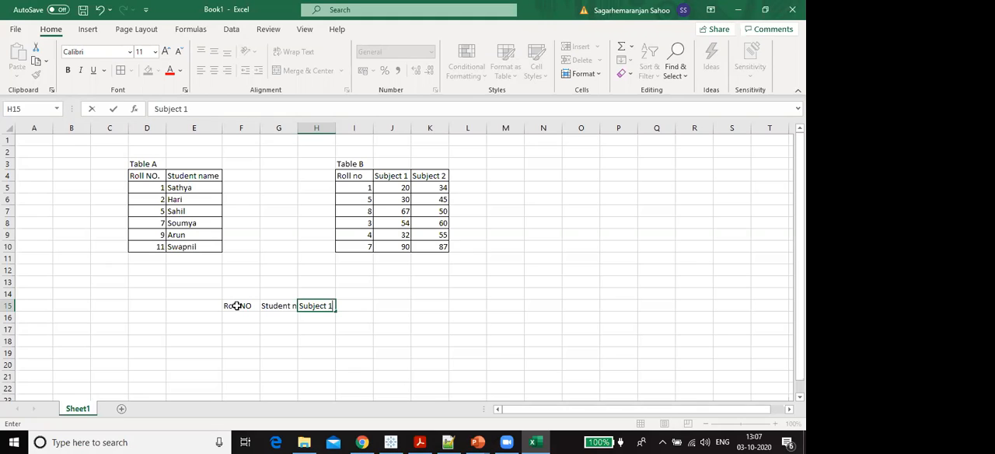
pyautogui.press('Tab')
pyautogui.write('Subject 2')
pyautogui.press('Return')
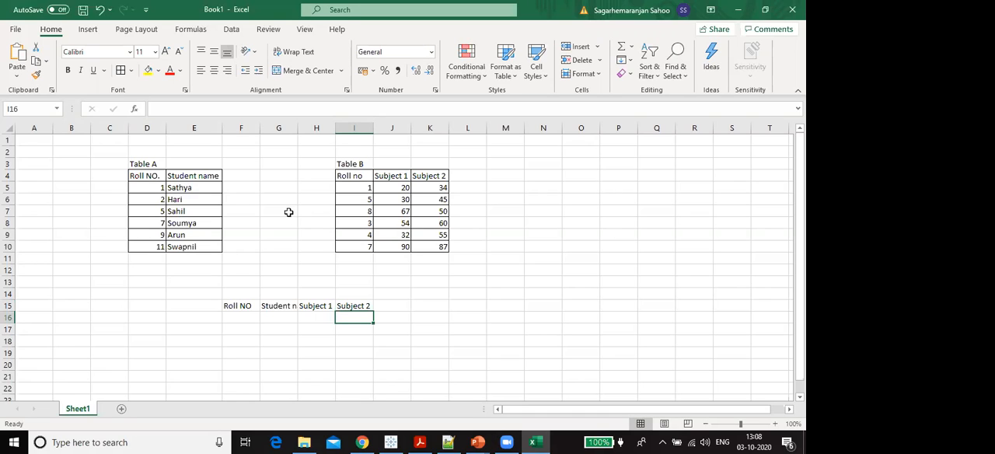
pyautogui.doubleClick(293, 127)
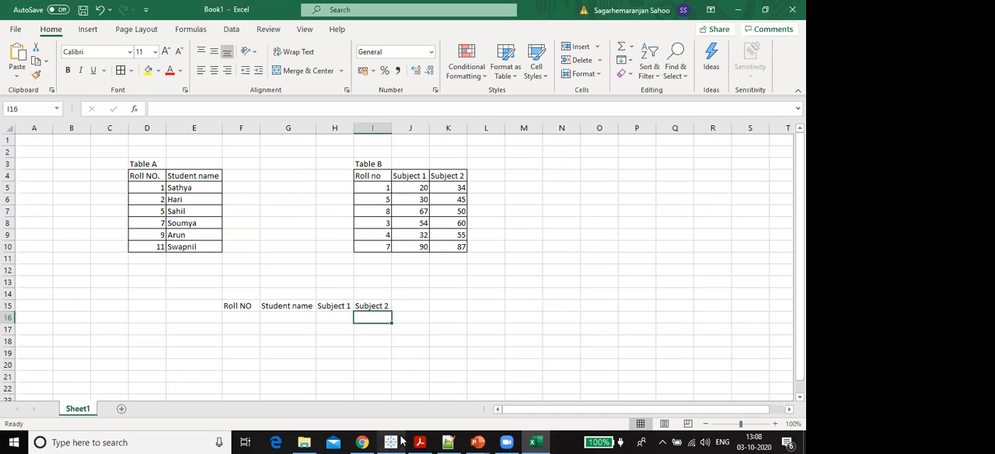
# - Switch to the SQL presentation in PowerPoint and read the INNER JOIN definition on the SQL JOIN slide
pyautogui.click(478, 440)
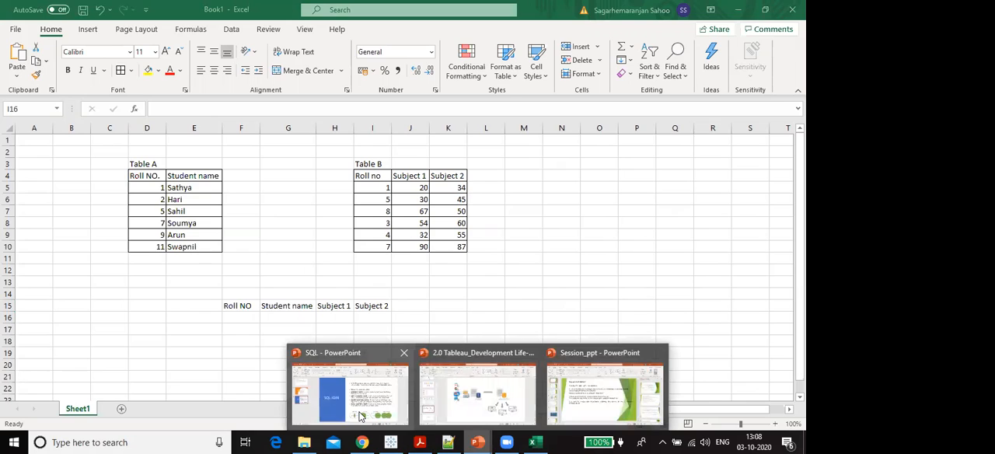
pyautogui.click(391, 416)
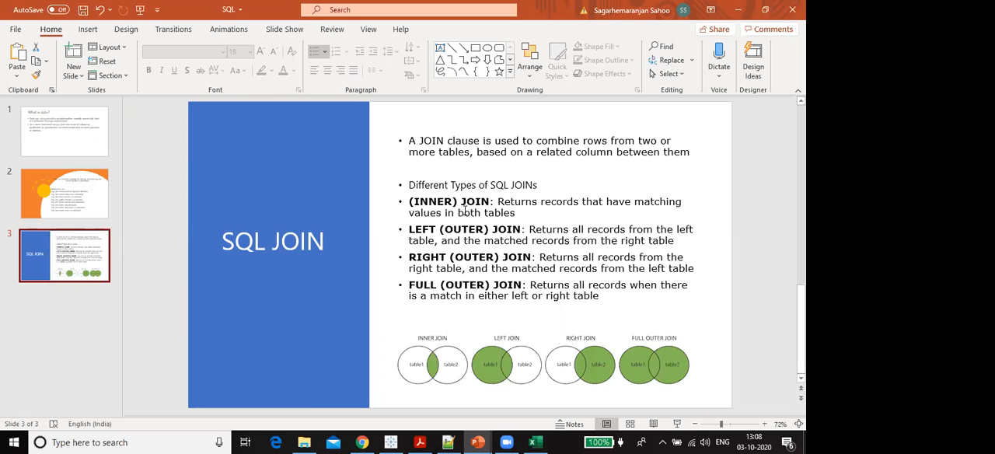
pyautogui.moveTo(499, 203); pyautogui.dragTo(577, 211)
pyautogui.click(577, 211)
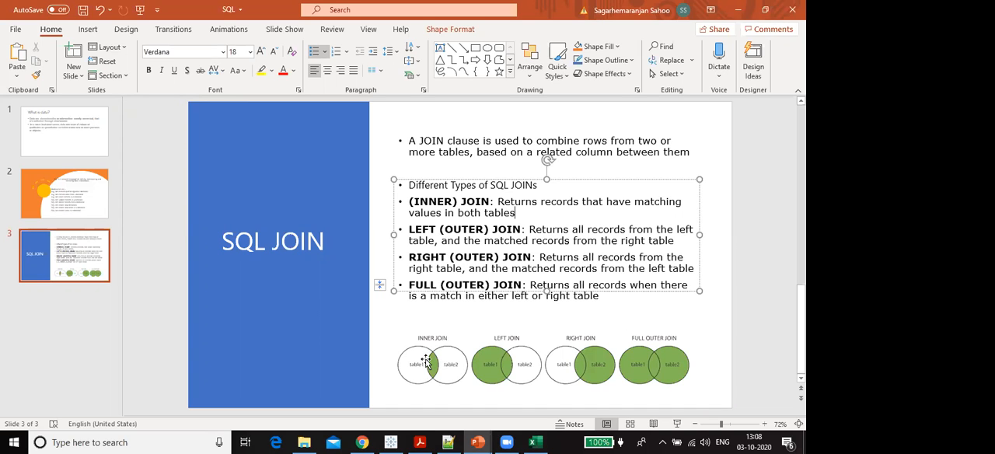
# - Return to the Excel workbook and label the result table "Inner Join" in cell E13
pyautogui.click(535, 442)
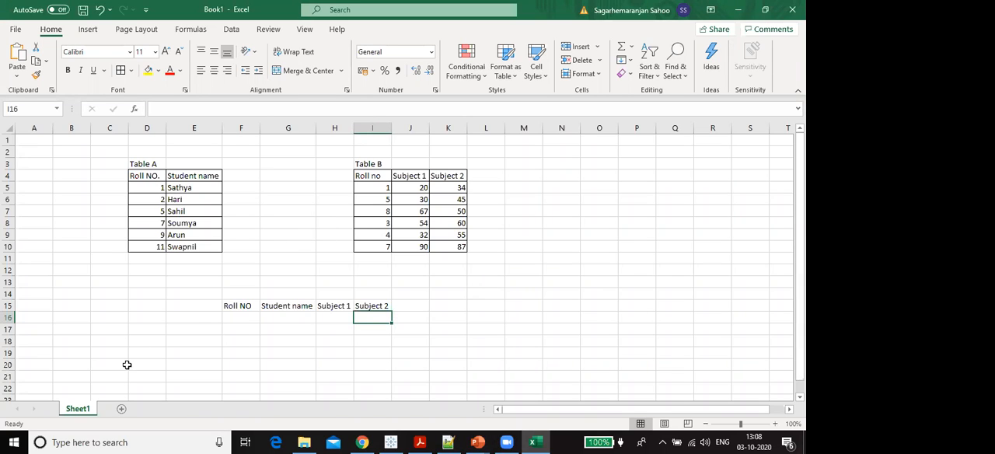
pyautogui.click(193, 284)
pyautogui.write('In')
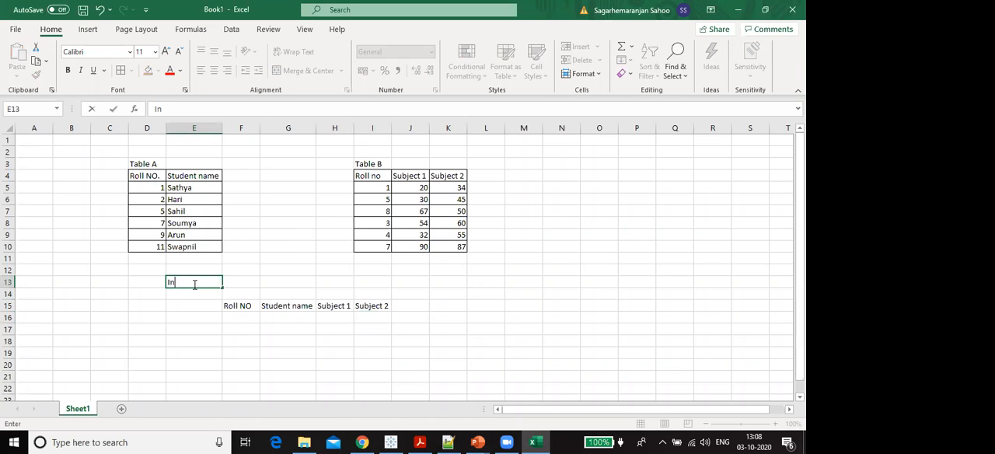
pyautogui.write('ner JOu')
pyautogui.write('ner Join')
pyautogui.press('Return')
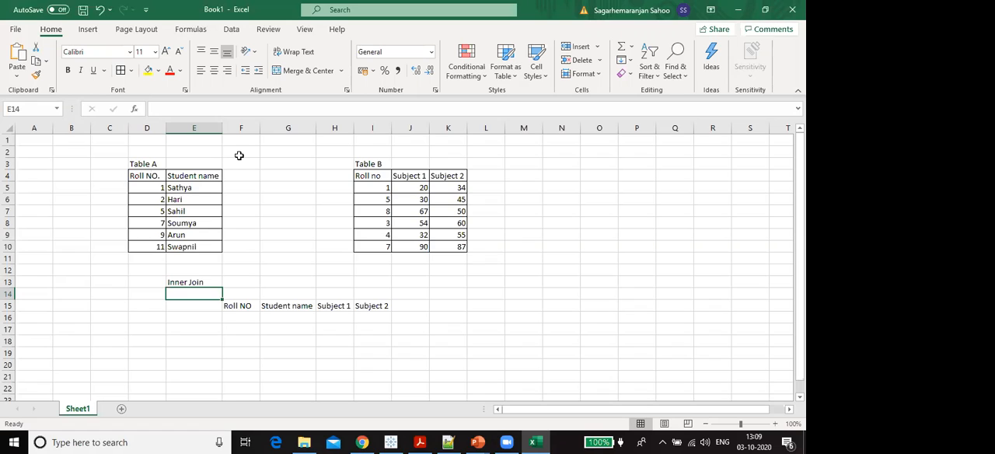
# - Compare the roll number columns of Table A and Table B for matching values
pyautogui.moveTo(239, 156); pyautogui.dragTo(278, 152)
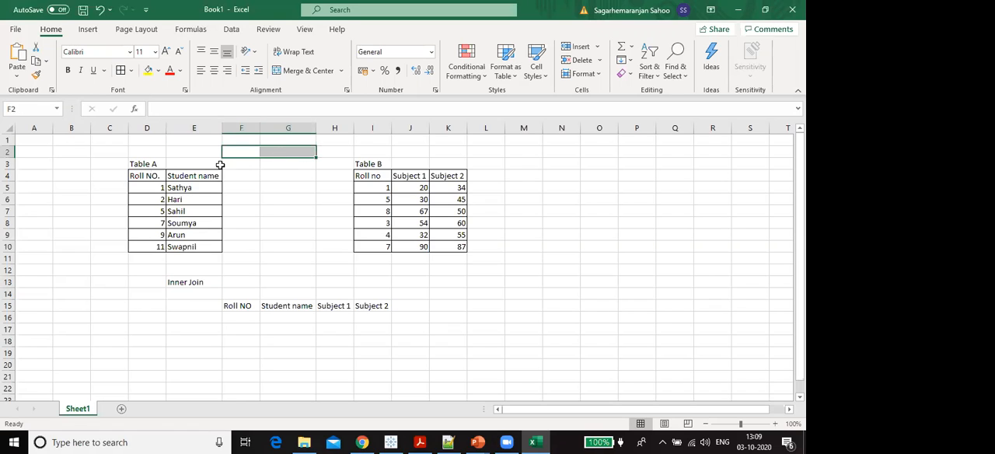
pyautogui.moveTo(153, 167); pyautogui.dragTo(152, 244)
pyautogui.moveTo(364, 163); pyautogui.dragTo(367, 245)
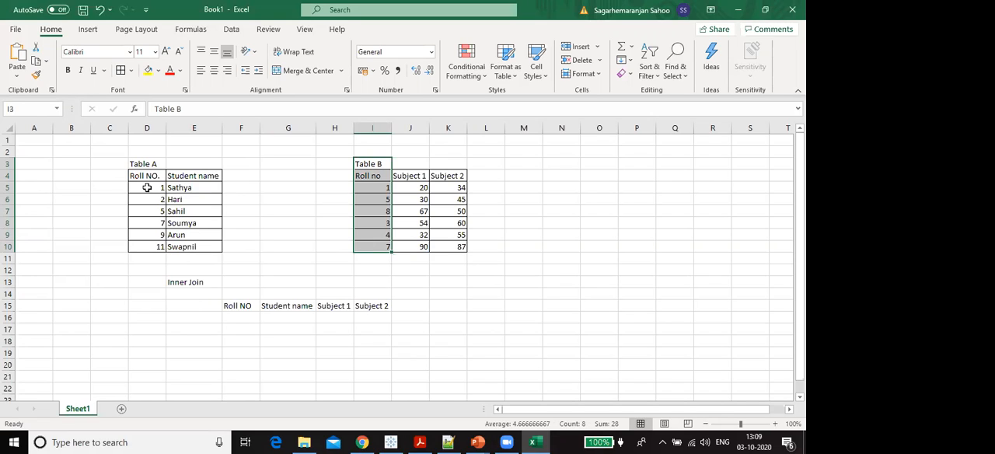
pyautogui.moveTo(148, 163); pyautogui.dragTo(149, 264)
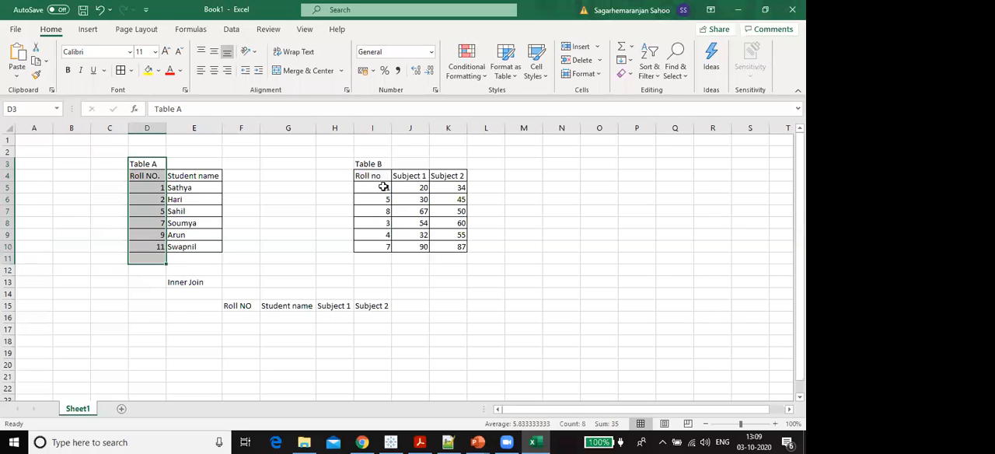
pyautogui.moveTo(374, 163); pyautogui.dragTo(370, 255)
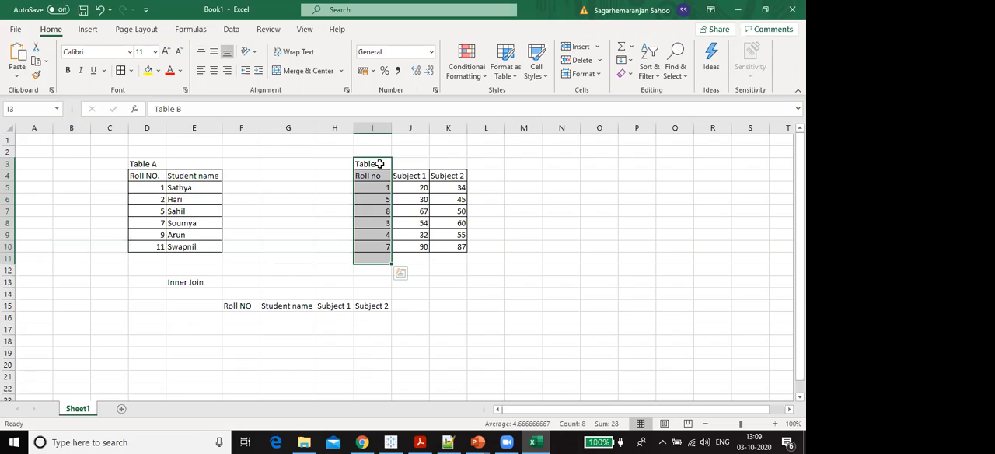
pyautogui.click(410, 350)
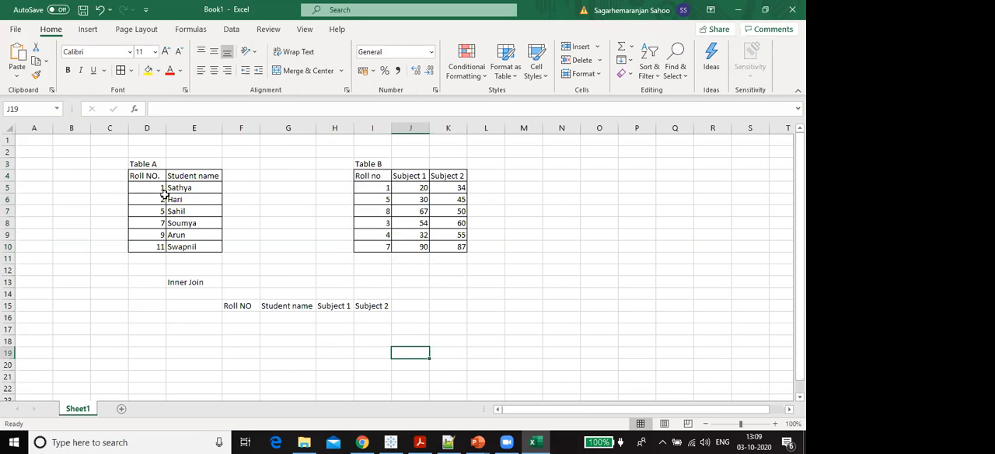
# - Enter the matching roll numbers 1, 5 and 7 in cells F16 to F18 of the Inner Join table
pyautogui.click(251, 321)
pyautogui.write('1')
pyautogui.press('Return')
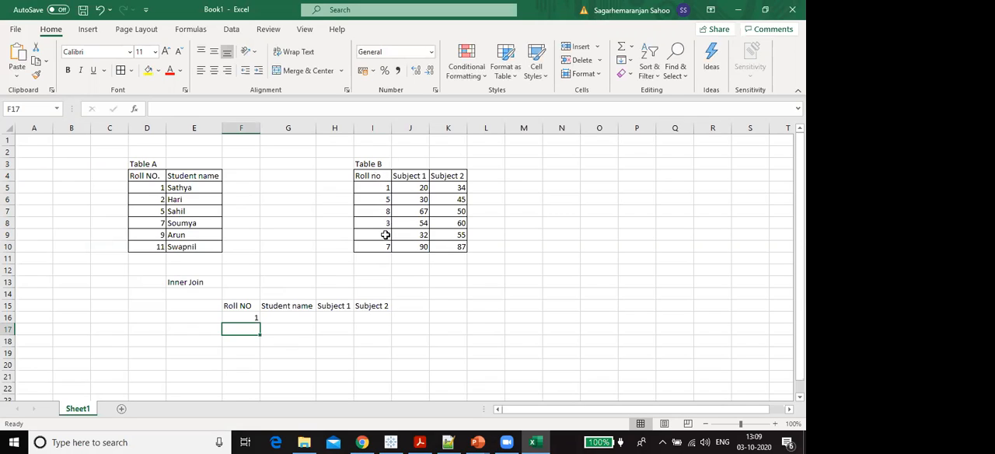
pyautogui.write('5')
pyautogui.press('Return')
pyautogui.write('7')
pyautogui.press('Return')
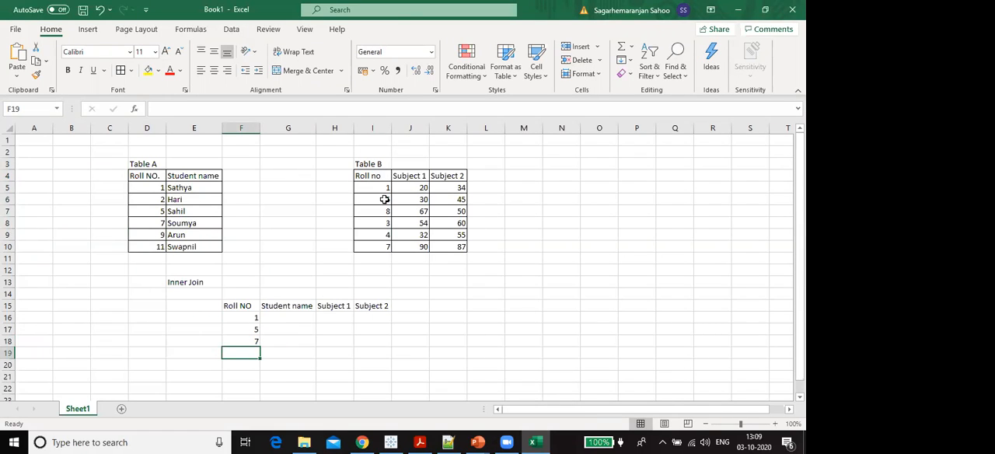
# - Enter Table A's student names for roll numbers 1, 5 and 7 in cells G16 to G18 of the Inner Join table
pyautogui.click(275, 319)
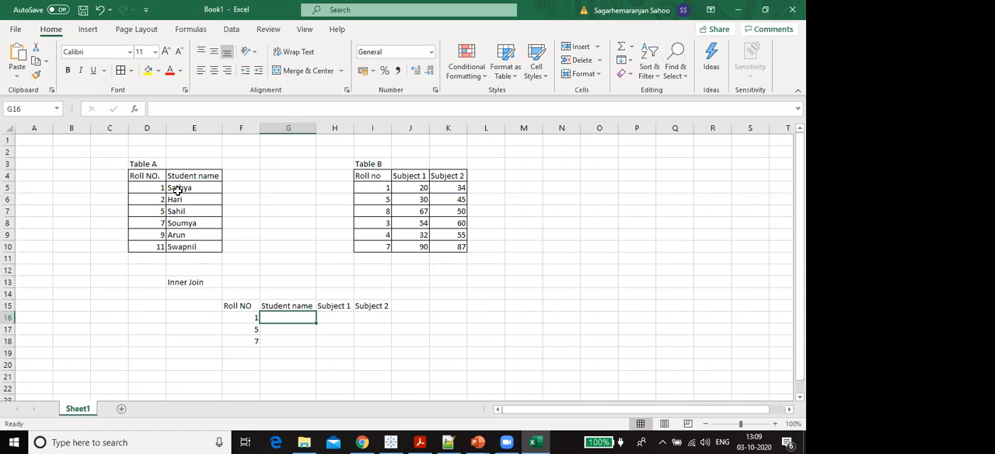
pyautogui.write('Sathya')
pyautogui.press('Return')
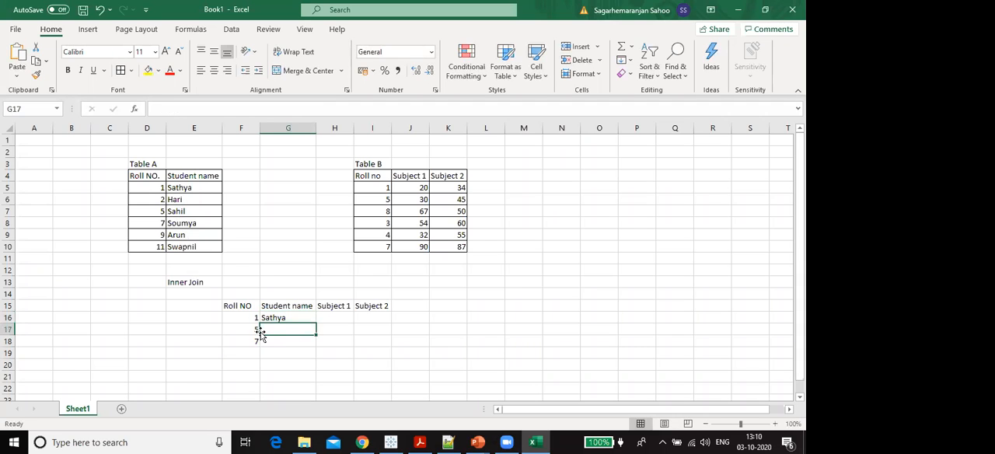
pyautogui.write('Sahil')
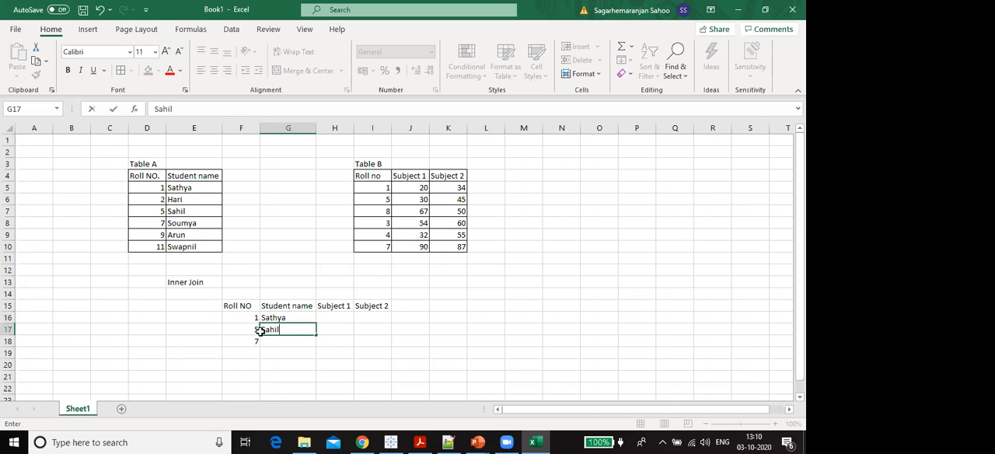
pyautogui.press('Return')
pyautogui.write('Soum')
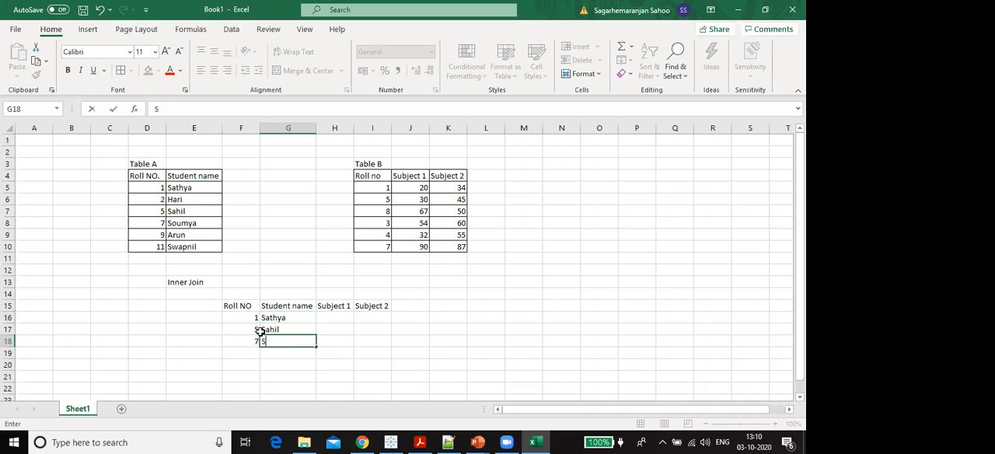
pyautogui.press('Tab')
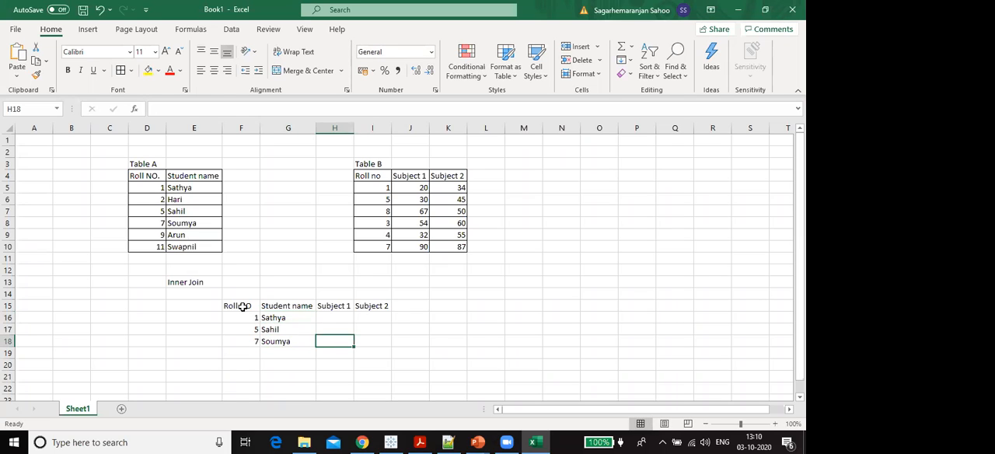
# - Enter Table B's marks for roll number 1 in the Inner Join table: 20 in H16 and 34 in I16
pyautogui.click(246, 307)
pyautogui.moveTo(265, 308); pyautogui.dragTo(273, 339)
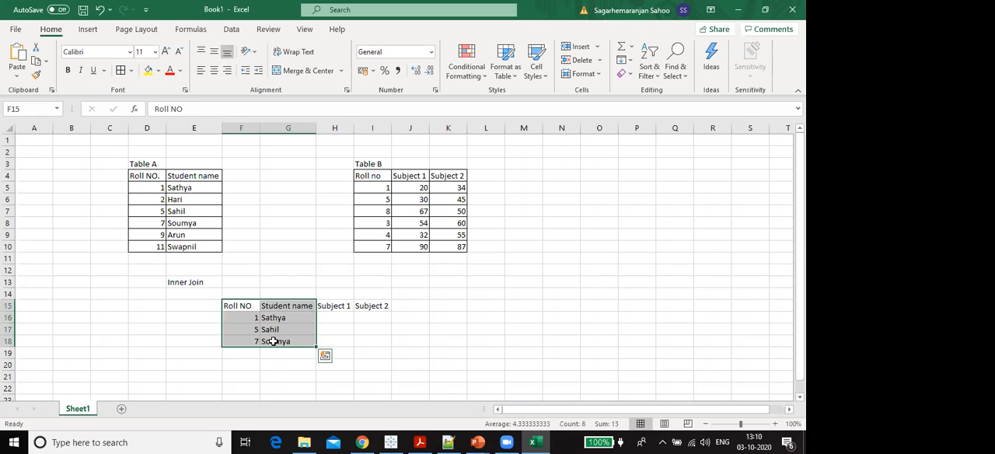
pyautogui.moveTo(330, 307); pyautogui.dragTo(372, 341)
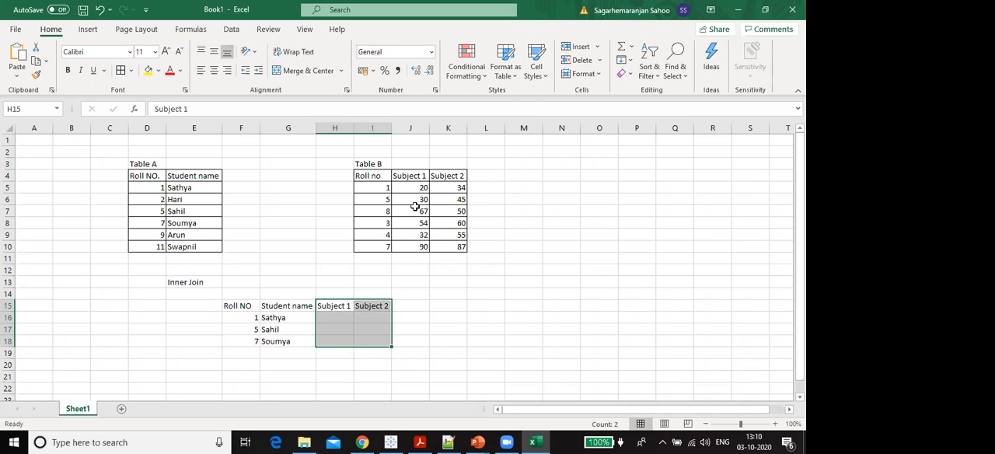
pyautogui.press('Down')
pyautogui.press('Left')
pyautogui.press('Right')
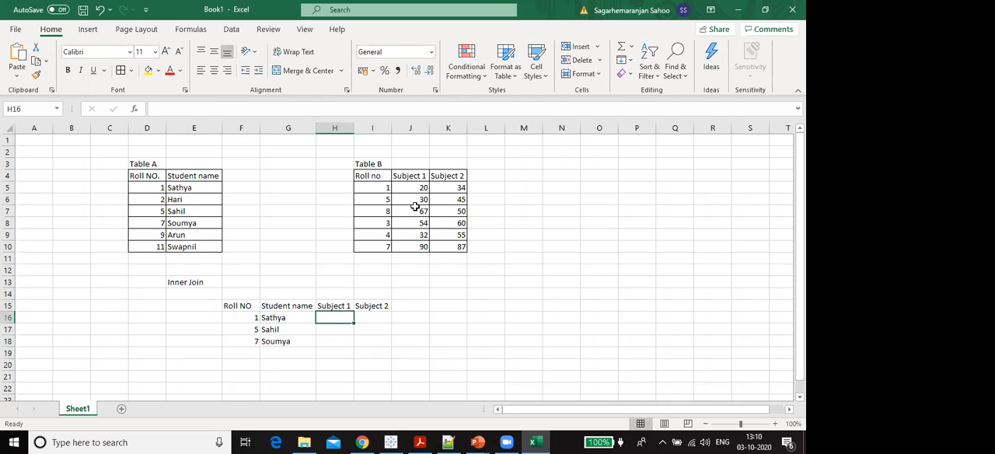
pyautogui.write('20')
pyautogui.press('Tab')
pyautogui.write('34')
pyautogui.press('Return')
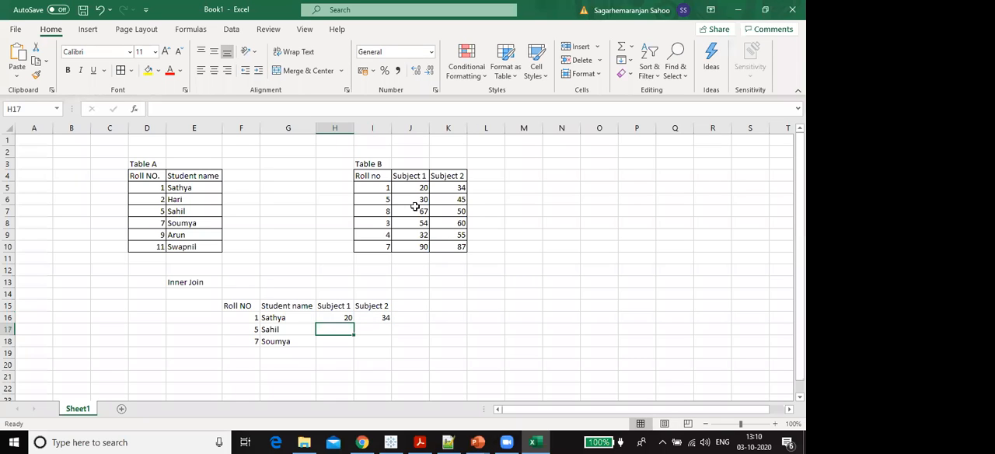
# - Enter the remaining marks in the Inner Join table: 30 and 45 for roll number 5, 90 and 87 for roll number 7
pyautogui.write('30')
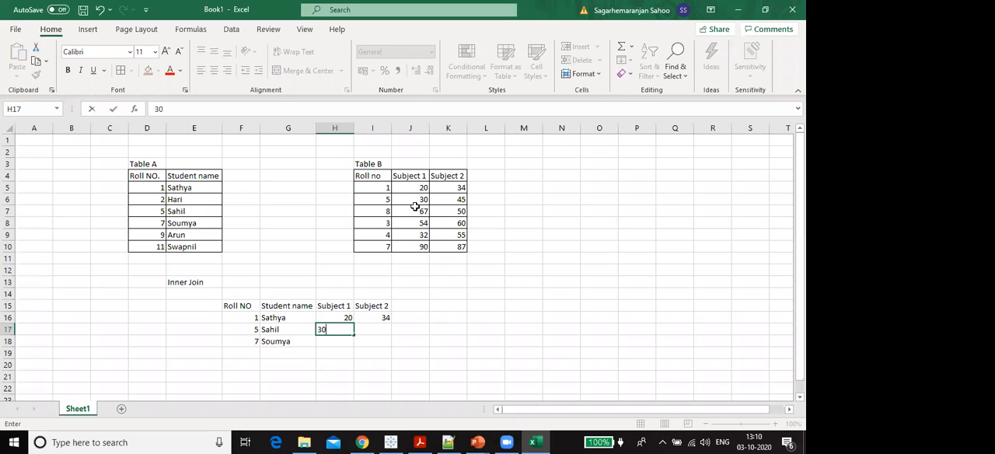
pyautogui.press('Tab')
pyautogui.write('45')
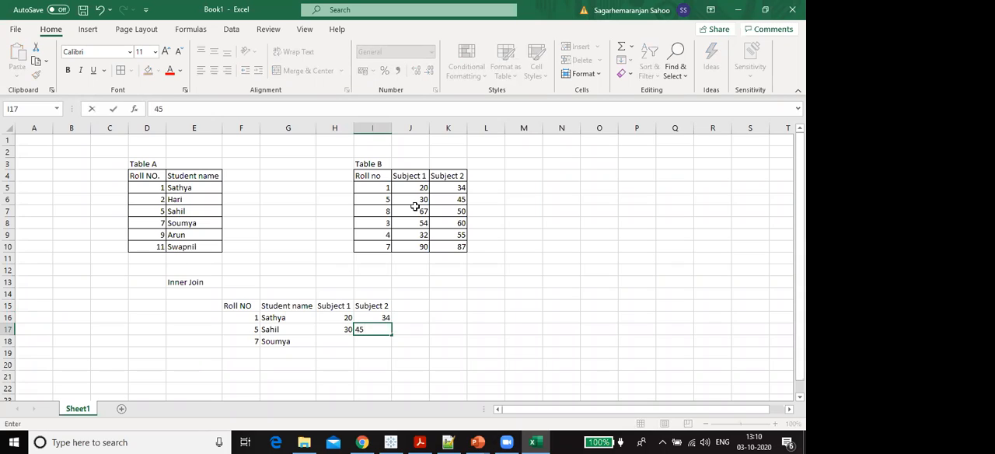
pyautogui.press('Return')
pyautogui.press('Left')
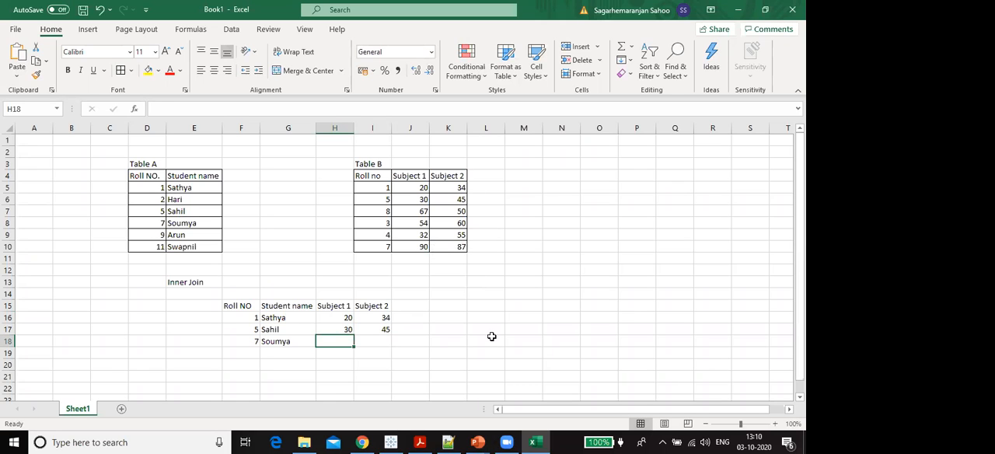
pyautogui.write('90')
pyautogui.press('Tab')
pyautogui.write('87')
pyautogui.press('Return')
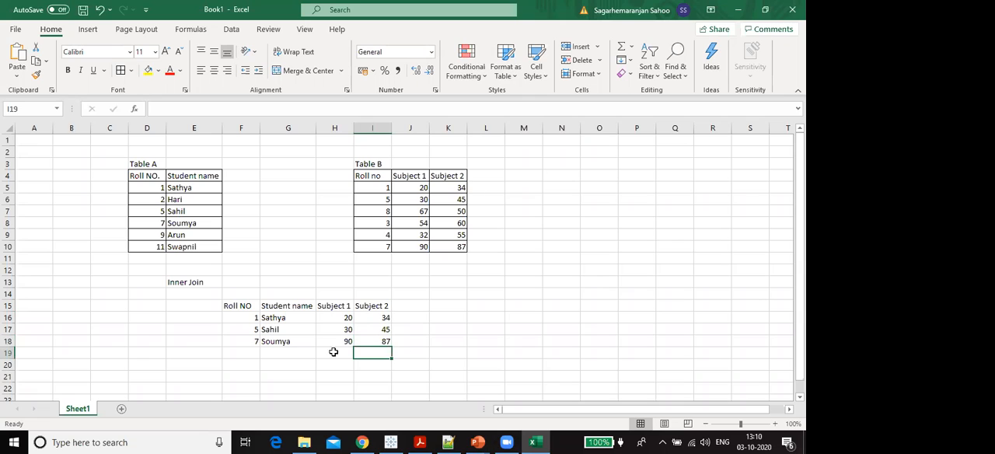
# - Apply all borders to the Inner Join table in cells F15 to I18
pyautogui.moveTo(226, 305); pyautogui.dragTo(386, 340)
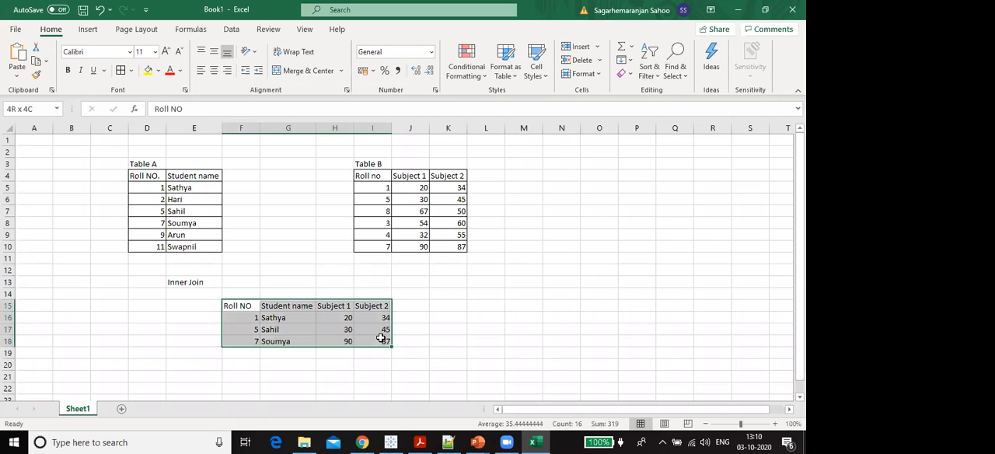
pyautogui.click(121, 70)
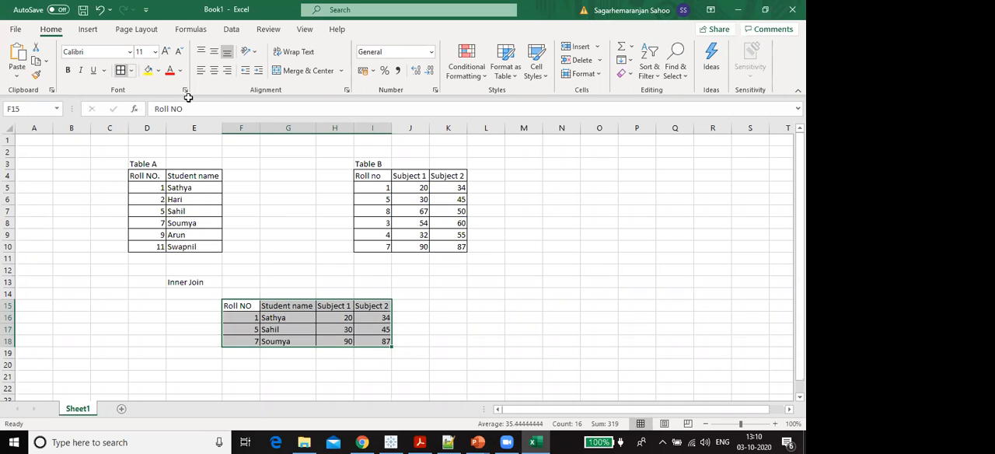
pyautogui.click(262, 222)
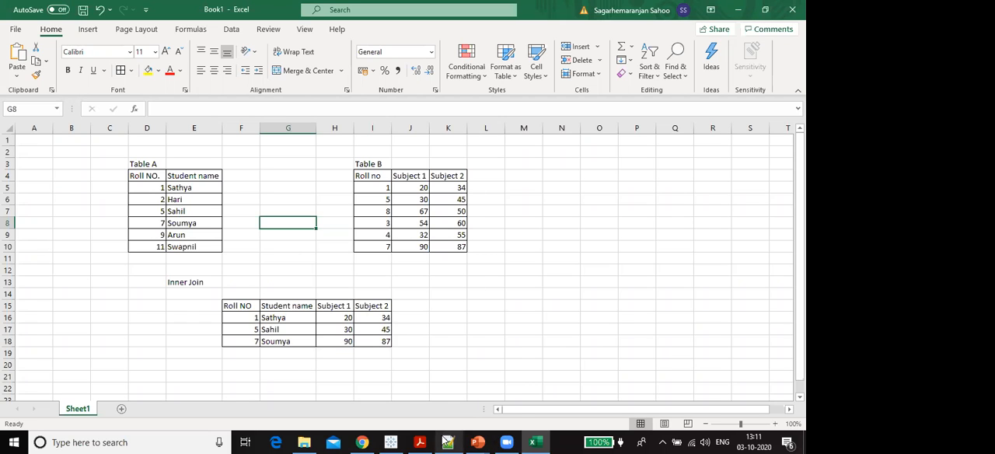
# - Check the SQL JOIN slide in PowerPoint, and return to the Excel workbook to examine Table A as the left table
pyautogui.moveTo(477, 441)
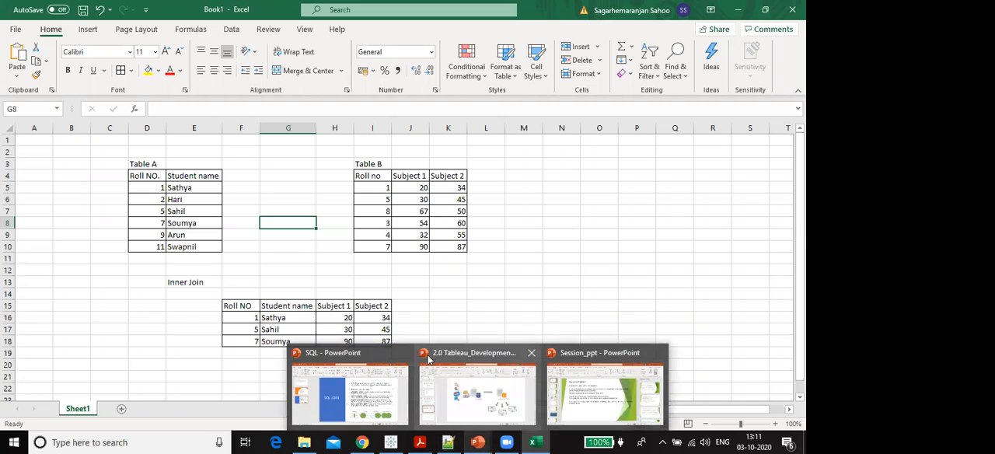
pyautogui.click(381, 401)
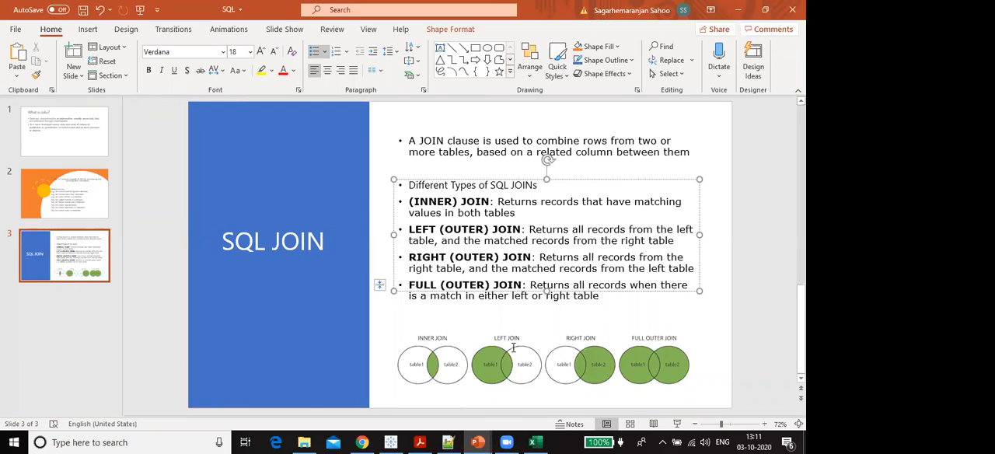
pyautogui.click(531, 440)
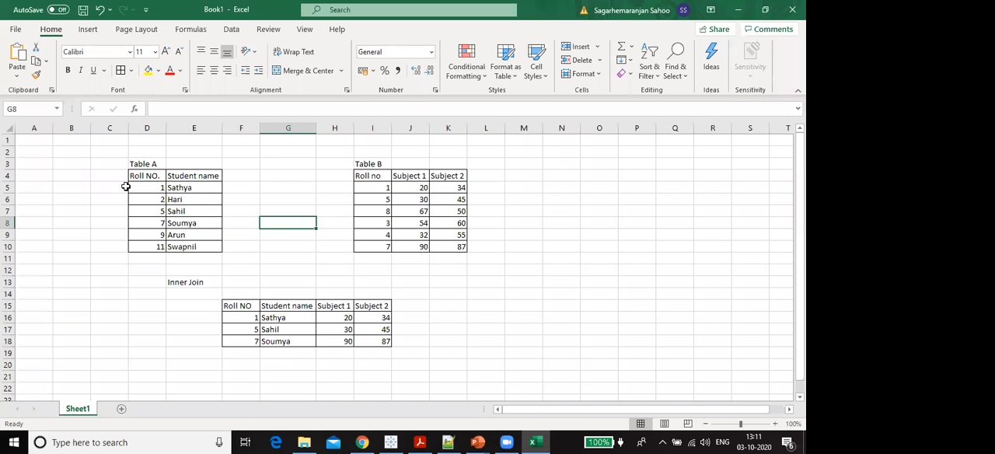
pyautogui.moveTo(175, 257); pyautogui.dragTo(177, 260)
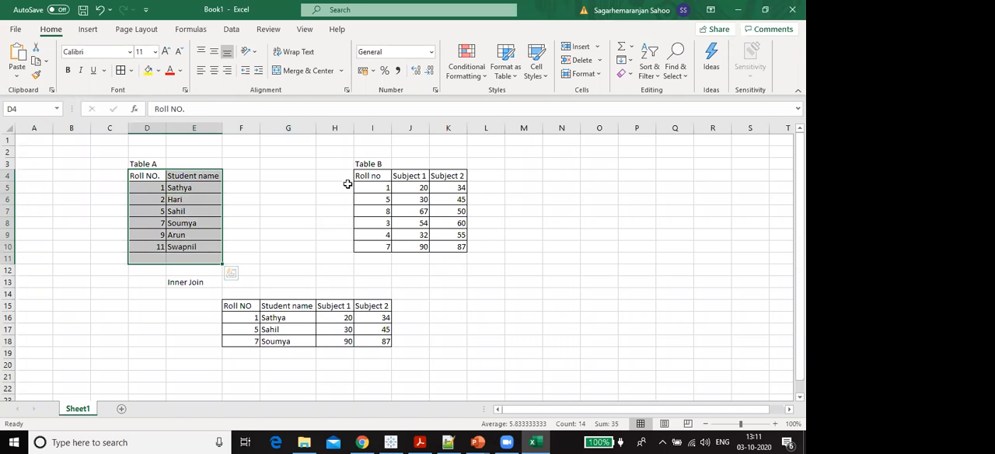
pyautogui.click(269, 190)
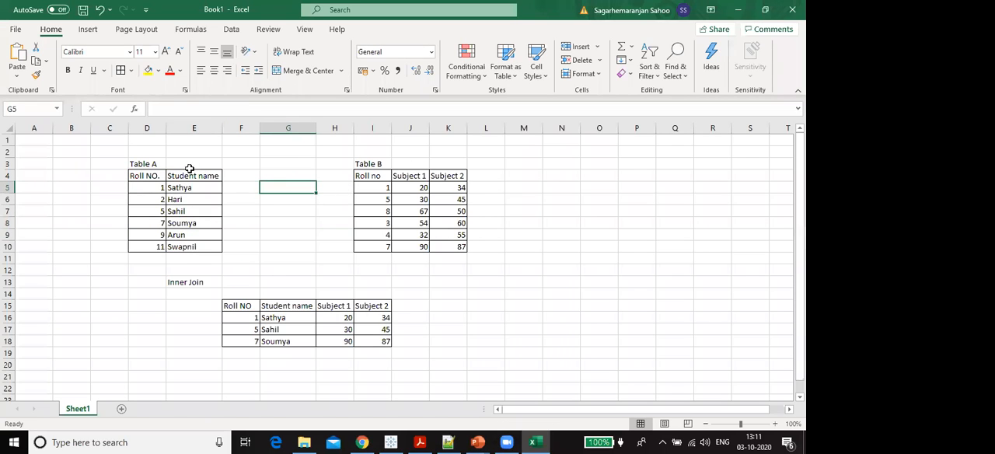
pyautogui.moveTo(163, 175); pyautogui.dragTo(184, 247)
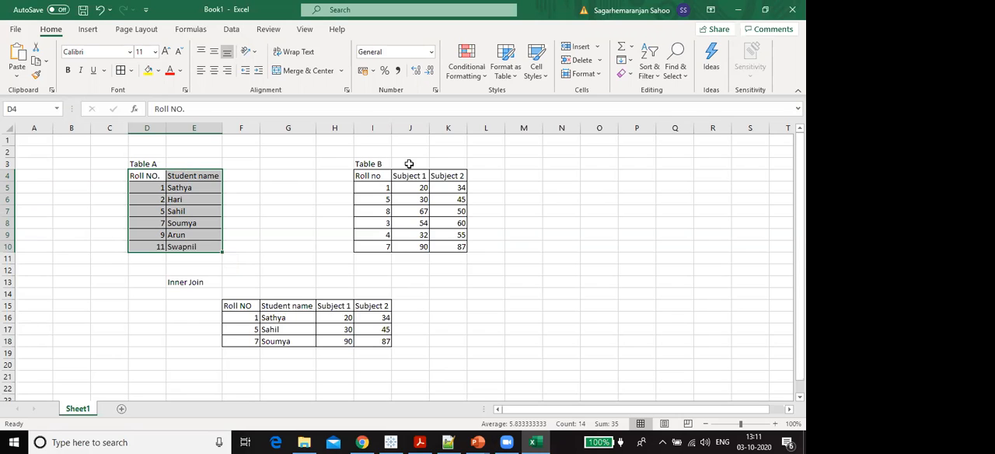
# - Switch to the SQL presentation in PowerPoint and read the LEFT JOIN definition and its diagram on the SQL JOIN slide
pyautogui.click(477, 442)
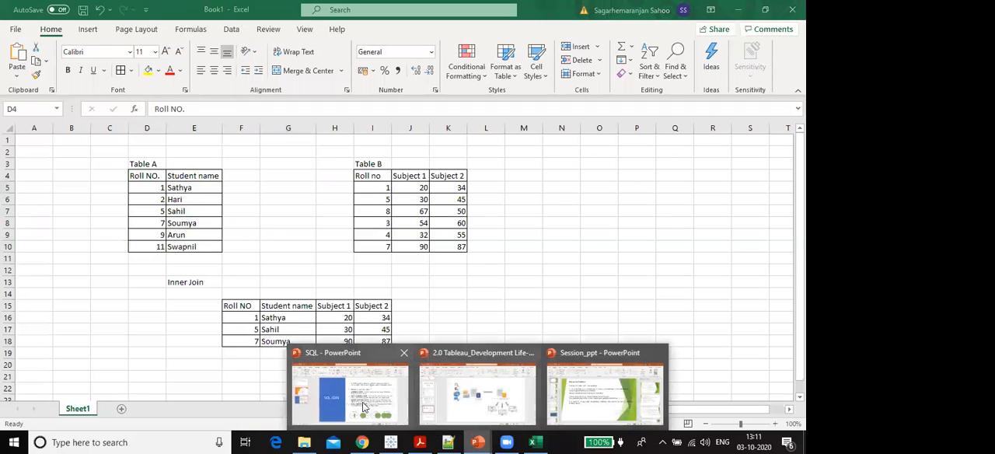
pyautogui.click(363, 407)
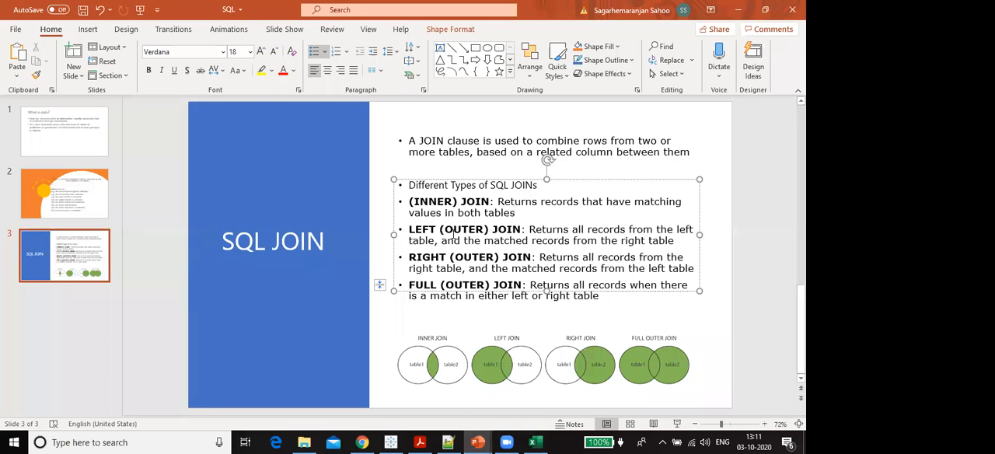
pyautogui.moveTo(529, 229); pyautogui.dragTo(665, 246)
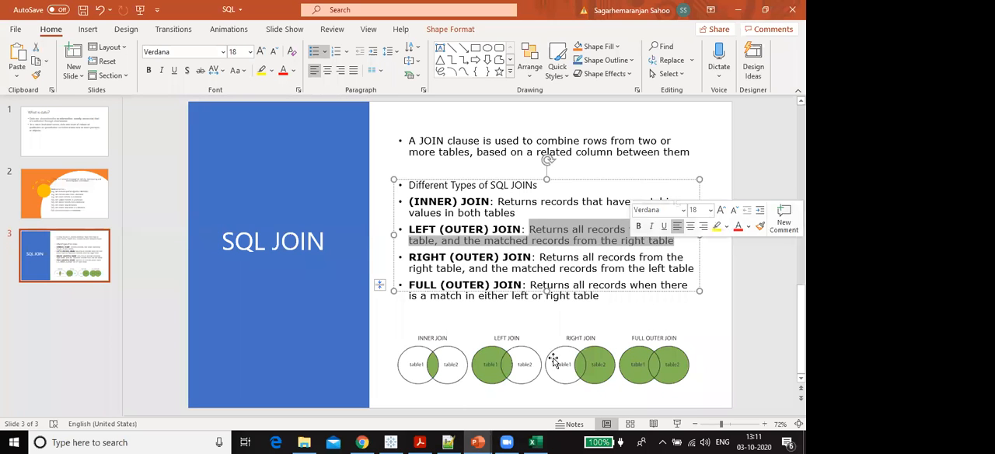
pyautogui.click(482, 366)
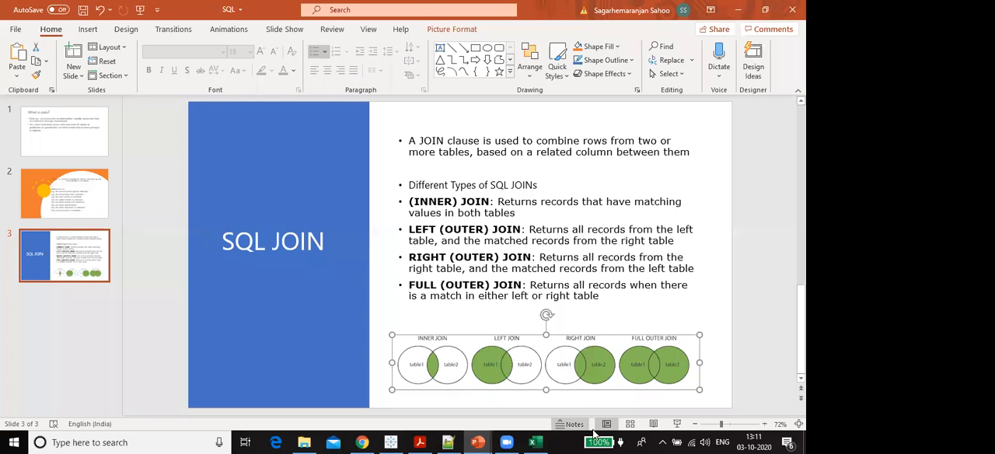
# - Return to the Excel workbook and enter the label "Left Join" in cell L13
pyautogui.click(542, 441)
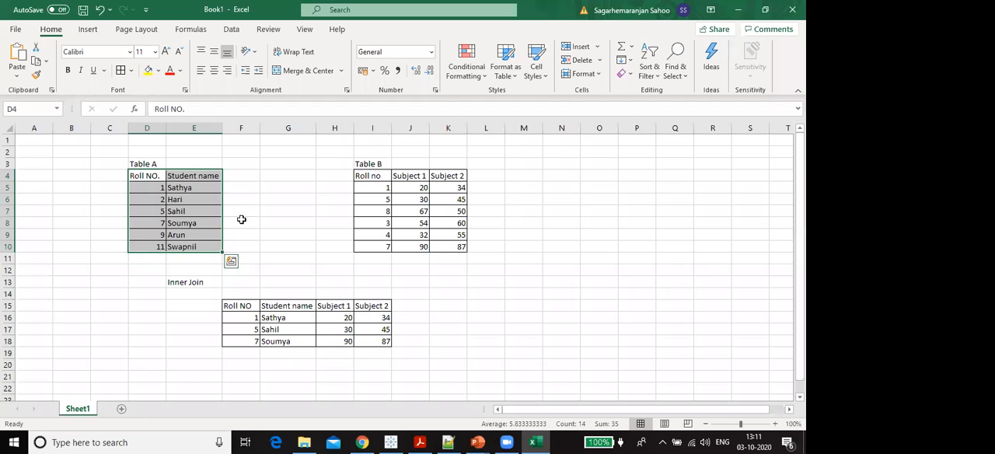
pyautogui.click(485, 283)
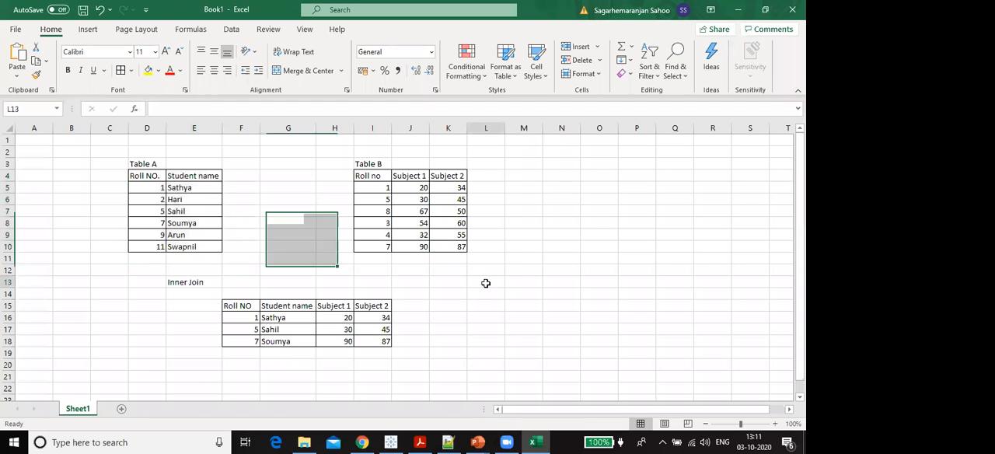
pyautogui.write('Left')
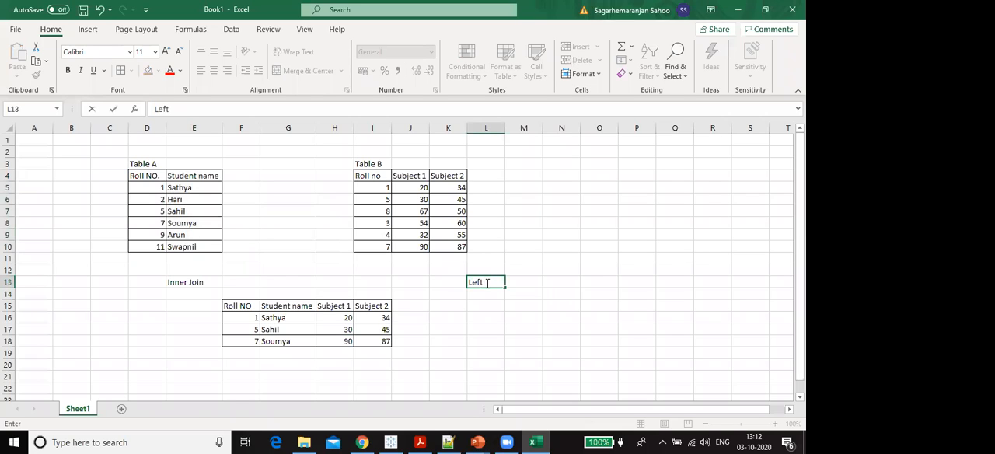
pyautogui.write(' Join')
pyautogui.press('Return')
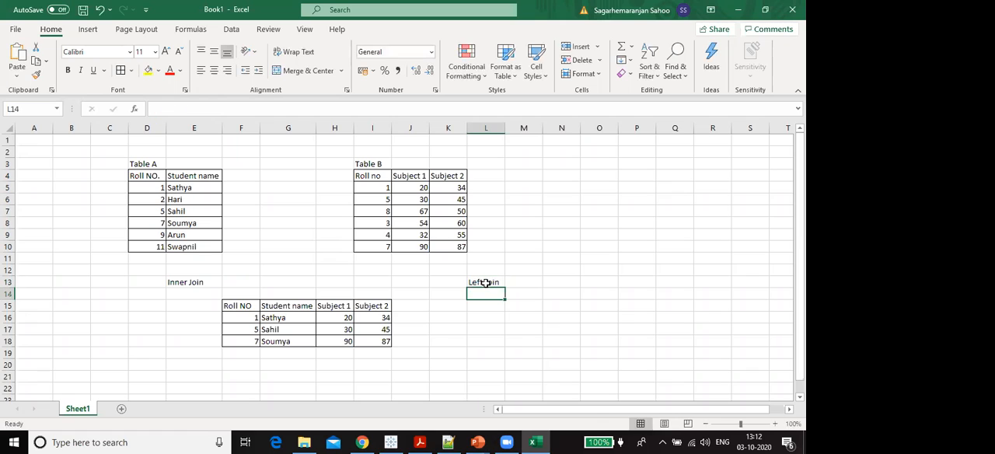
# - Copy Table A's cells D4 to E10 to L15 under the Left Join label and autofit column M
pyautogui.moveTo(144, 172); pyautogui.dragTo(196, 247)
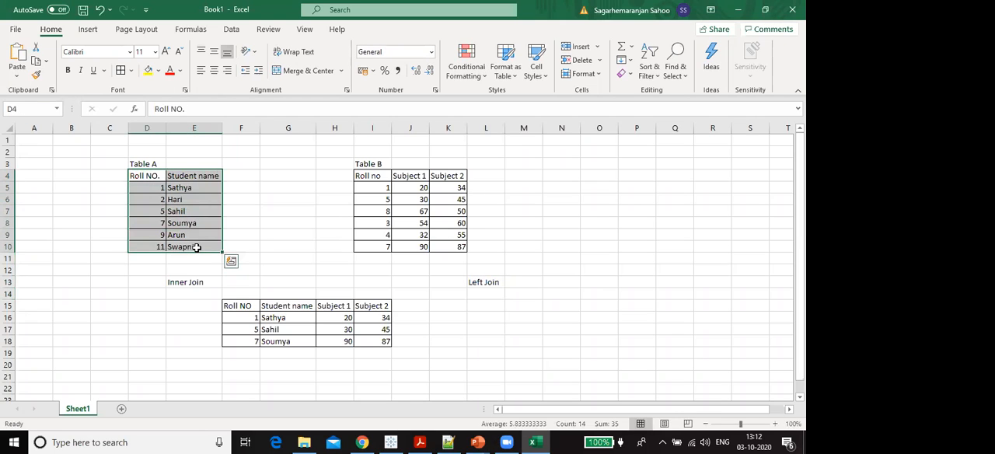
pyautogui.hotkey('ctrl', 'c')
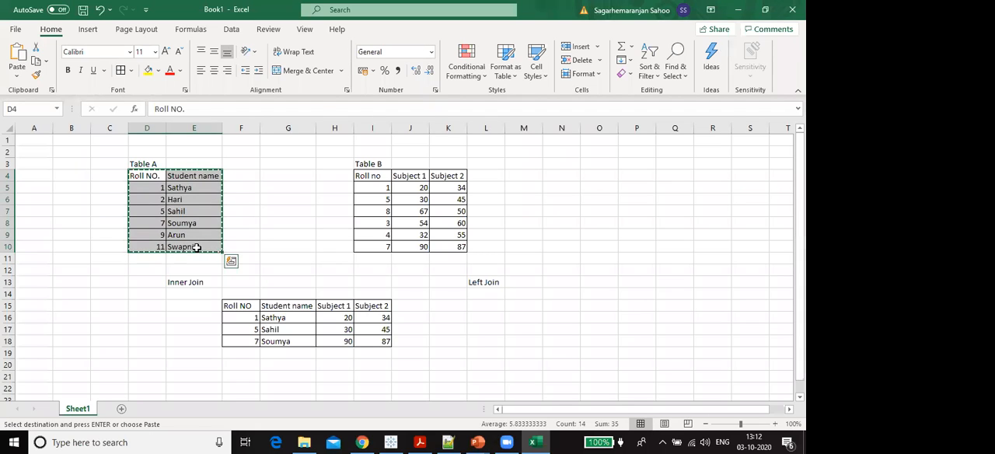
pyautogui.click(474, 305)
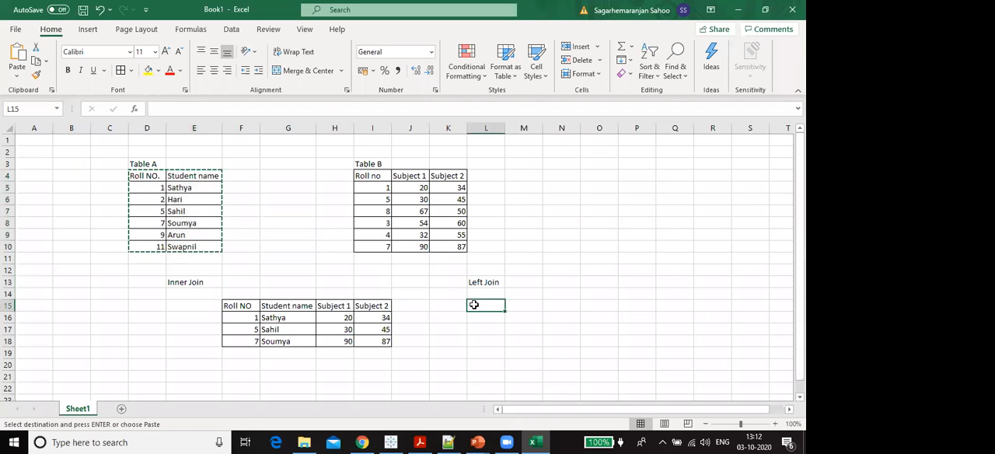
pyautogui.hotkey('ctrl', 'v')
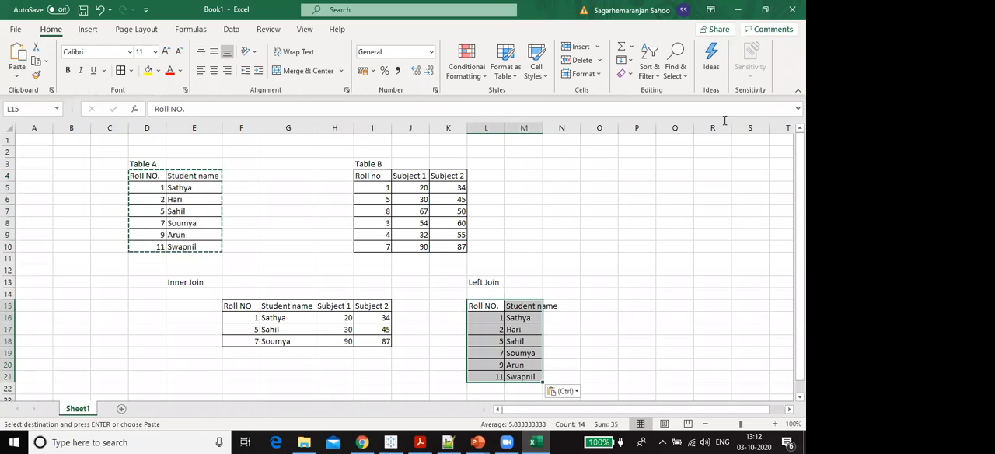
pyautogui.doubleClick(542, 126)
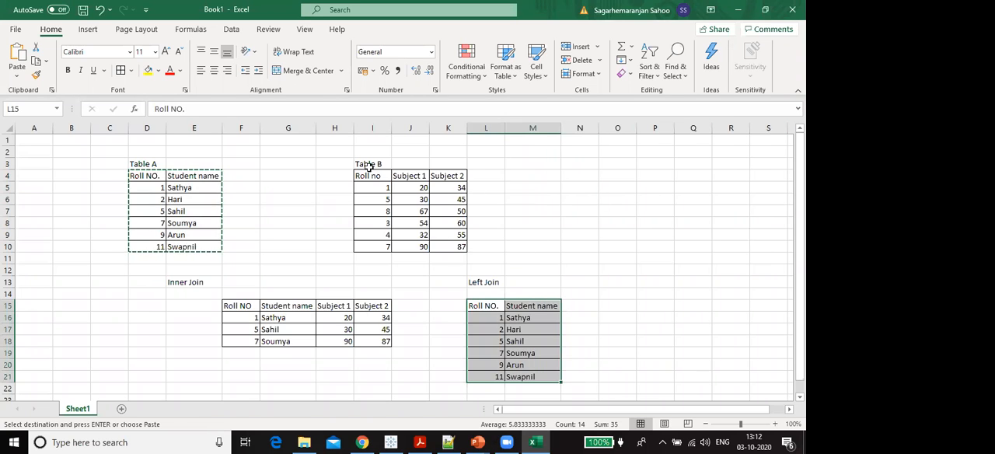
# - Copy Table B's Subject 1 and Subject 2 headers to N15 and O15 in the Left Join table
pyautogui.moveTo(374, 177); pyautogui.dragTo(454, 265)
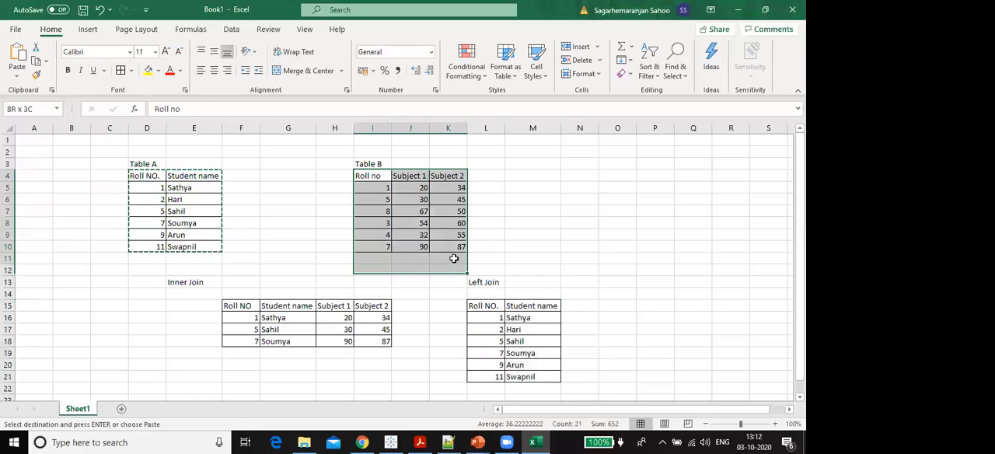
pyautogui.click(524, 341)
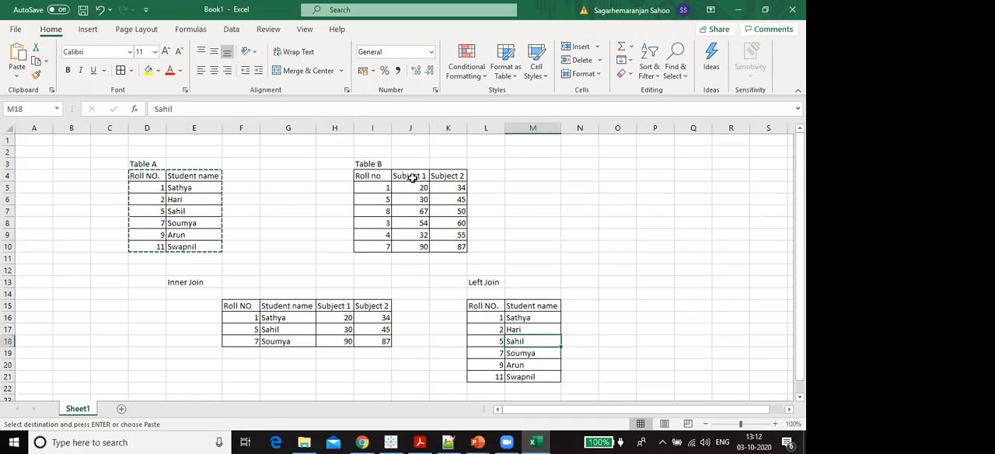
pyautogui.moveTo(413, 181); pyautogui.dragTo(438, 177)
pyautogui.hotkey('ctrl', 'c')
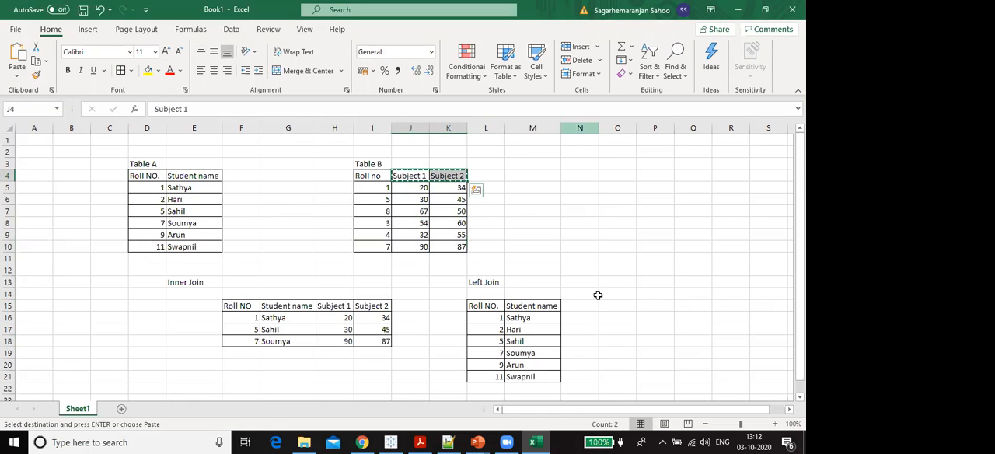
pyautogui.click(581, 304)
pyautogui.hotkey('ctrl', 'v')
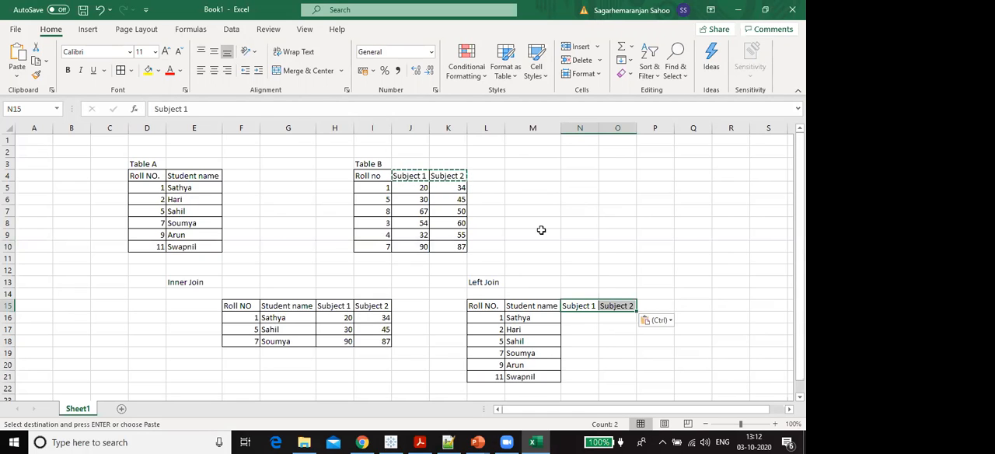
# - Copy Table B's subject marks for roll number 1 from J5 and K5 into N16 and O16 of the Left Join table
pyautogui.moveTo(412, 190); pyautogui.dragTo(444, 188)
pyautogui.hotkey('ctrl', 'c')
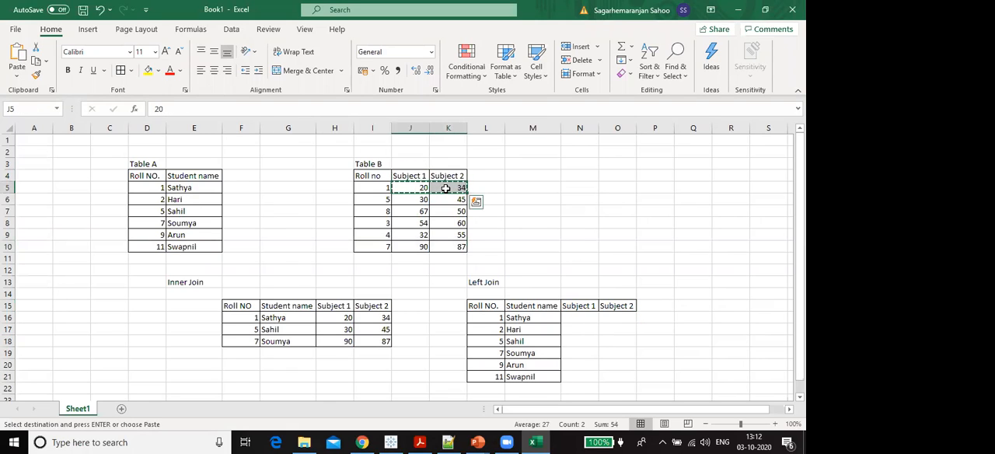
pyautogui.click(575, 314)
pyautogui.hotkey('ctrl', 'v')
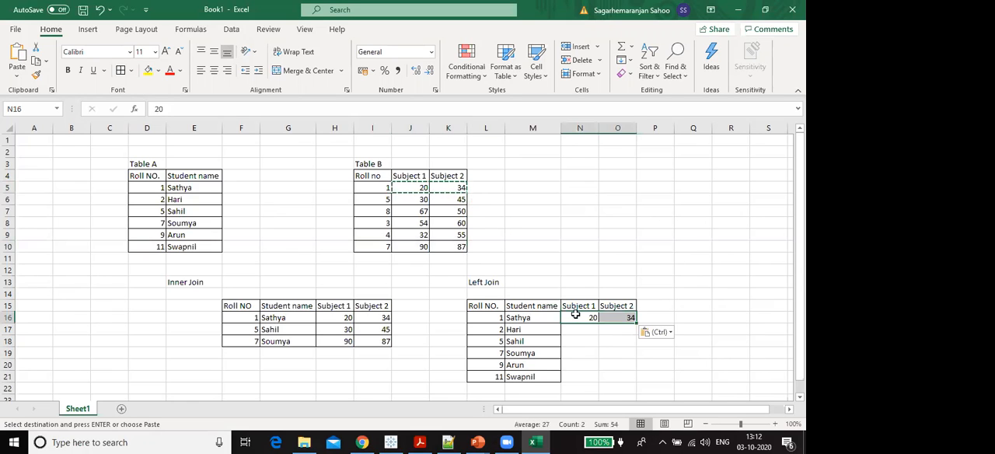
# - Leave roll number 2's subject cells blank and enter 30 and 45 for roll number 5 in N18 and O18
pyautogui.press('Left')
pyautogui.press('Down')
pyautogui.press('Right')
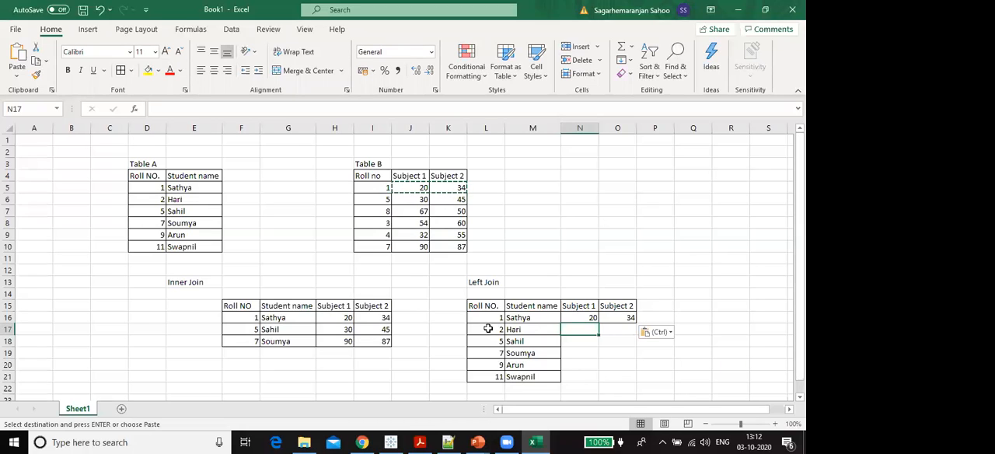
pyautogui.click(388, 199)
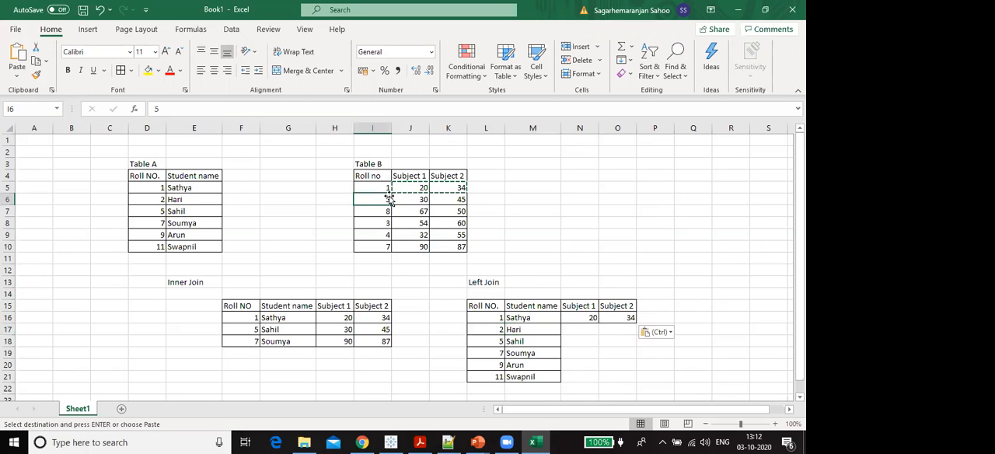
pyautogui.click(573, 332)
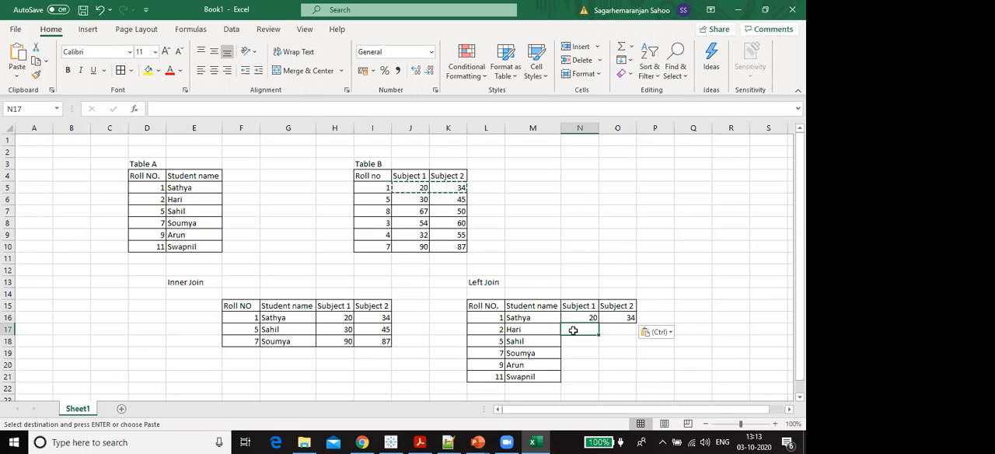
pyautogui.press('Down')
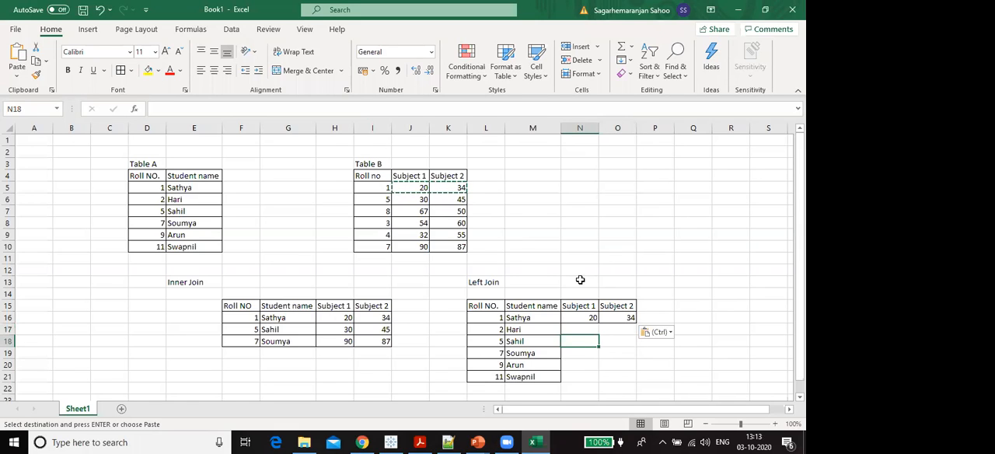
pyautogui.write('30')
pyautogui.press('Tab')
pyautogui.write('45')
pyautogui.press('Down')
pyautogui.press('Left')
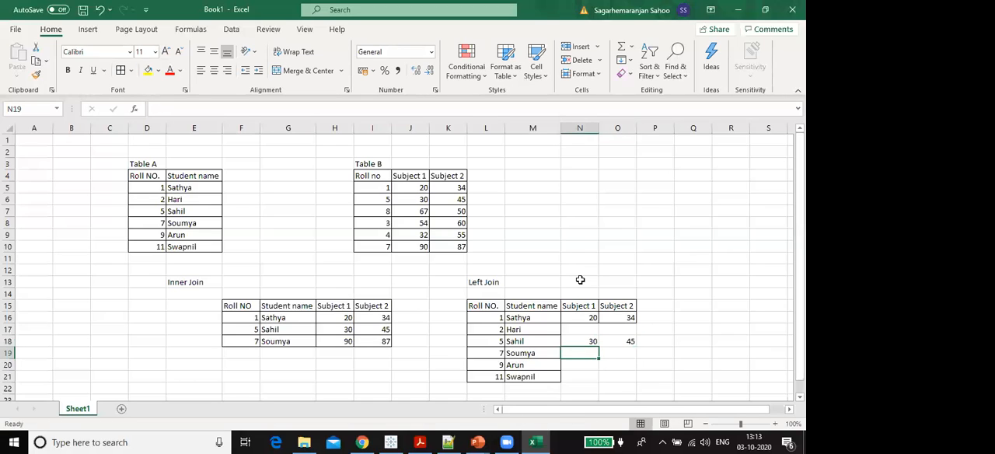
# - Enter 90 and 87 for roll number 7 in N19 and O19, leaving the subject cells of roll numbers 9 and 11 blank
pyautogui.write('90')
pyautogui.press('Tab')
pyautogui.write('87')
pyautogui.press('Return')
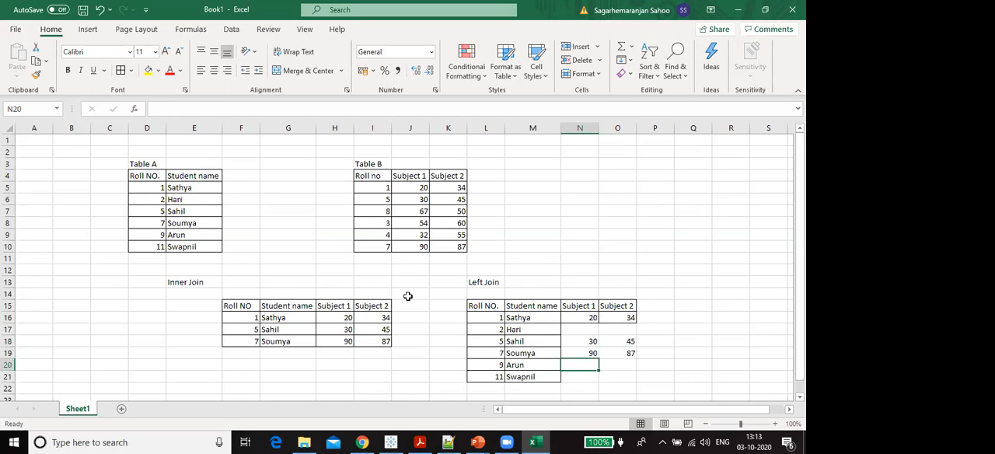
pyautogui.press('Tab')
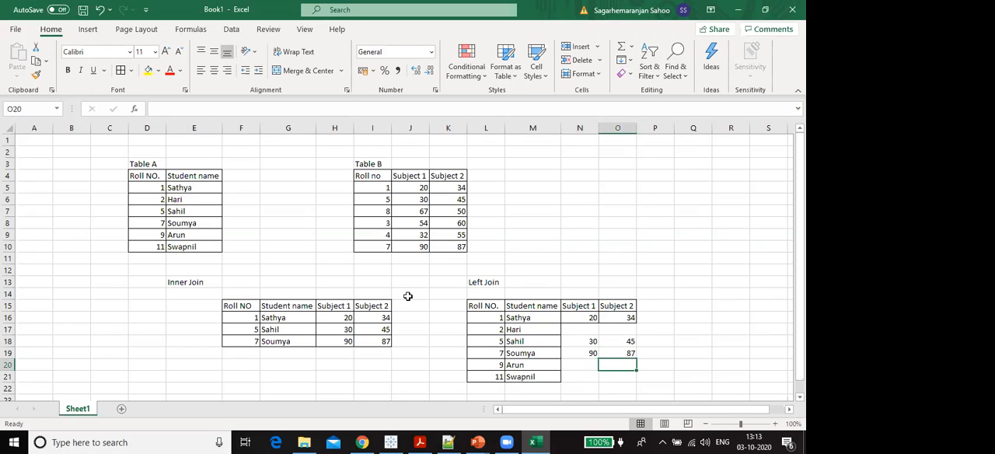
pyautogui.press('Down')
pyautogui.press('Left')
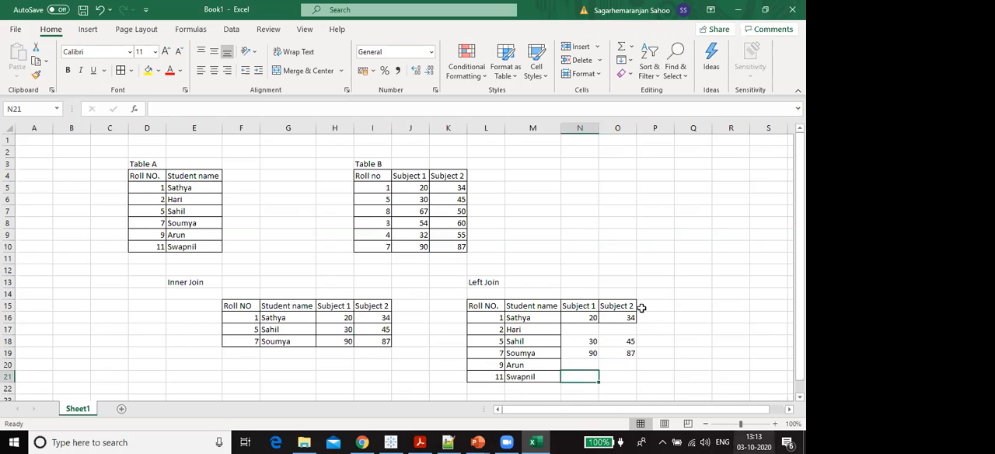
# - Apply all borders to the complete Left Join table, cells L15 to O21
pyautogui.moveTo(619, 376); pyautogui.dragTo(487, 307)
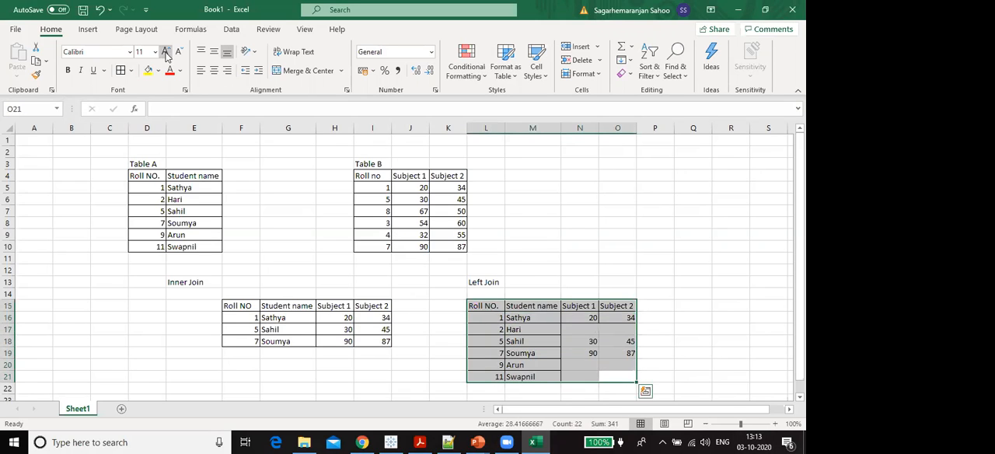
pyautogui.click(120, 70)
pyautogui.click(674, 341)
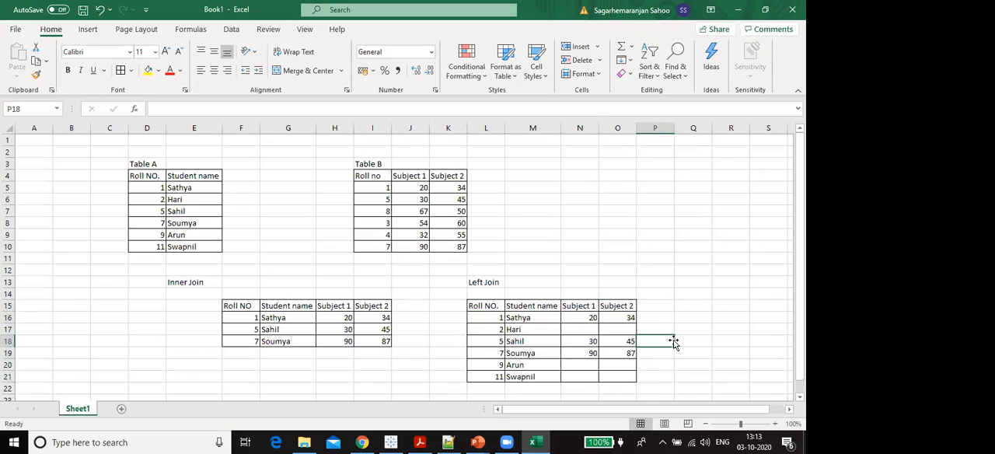
# - Compare Table A's rows with the Left Join table and examine roll number 2's subject cells, N17 and O17
pyautogui.moveTo(147, 175); pyautogui.dragTo(191, 247)
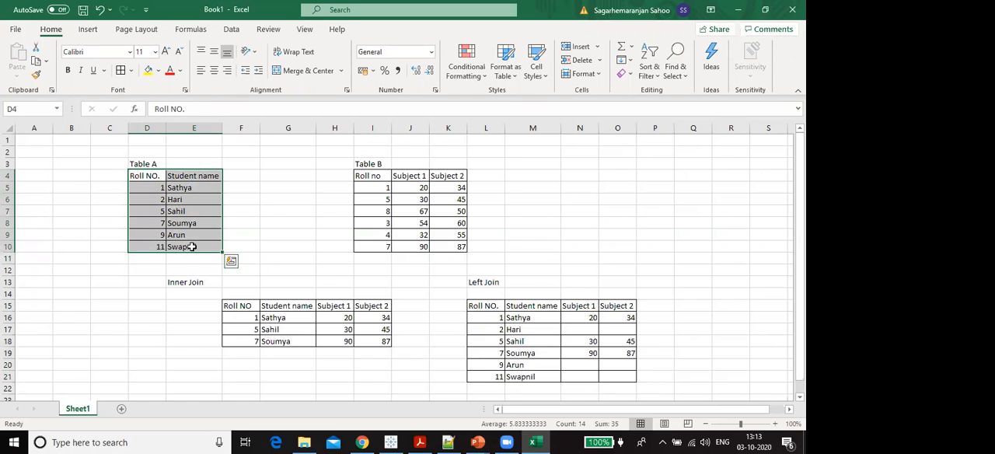
pyautogui.click(136, 196)
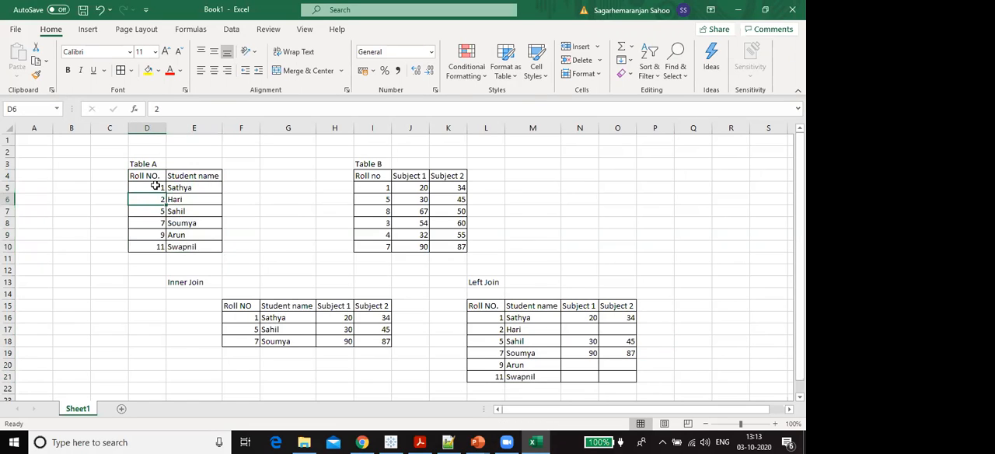
pyautogui.click(137, 186)
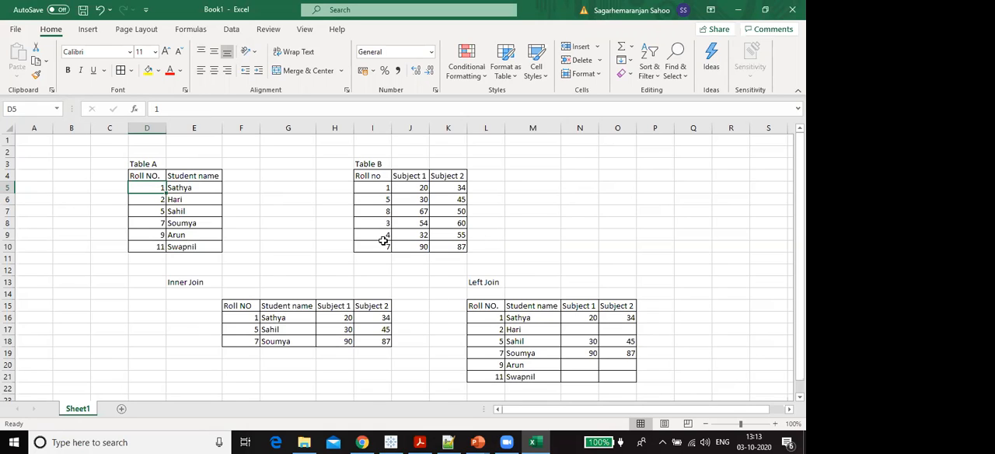
pyautogui.moveTo(588, 329); pyautogui.dragTo(611, 331)
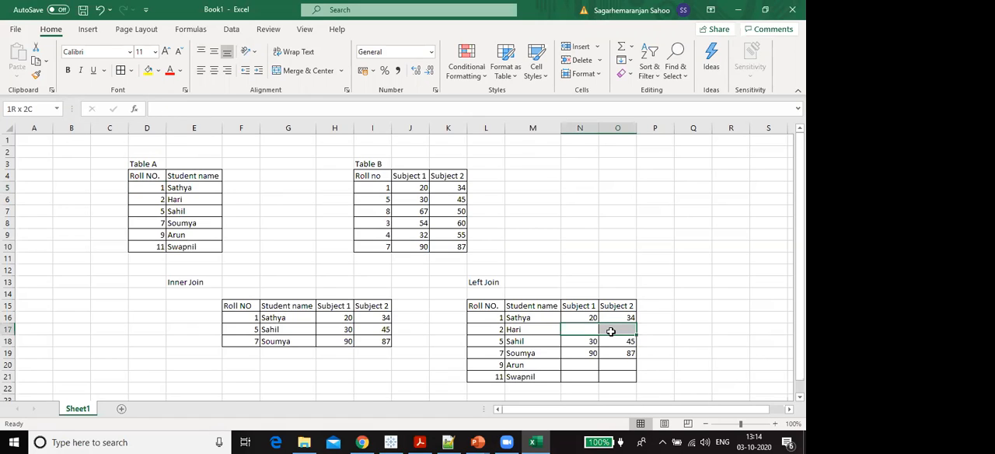
pyautogui.click(651, 339)
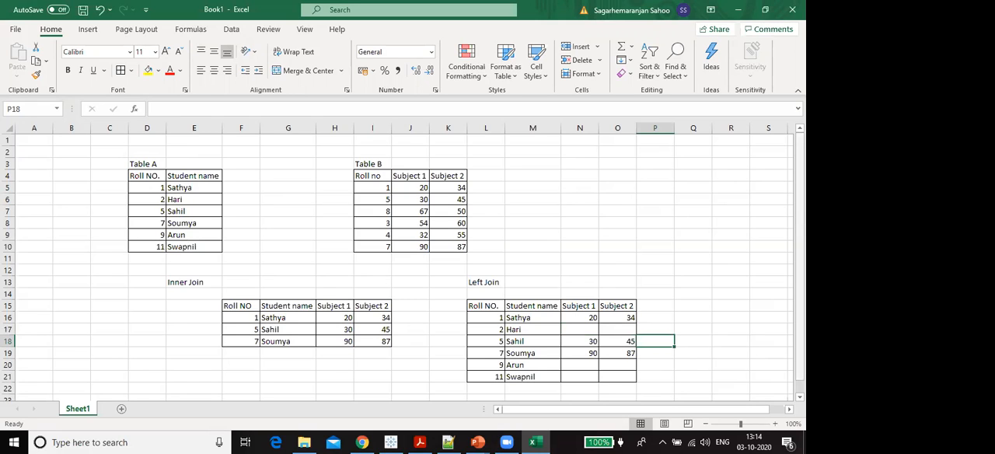
# - Switch to the SQL presentation in PowerPoint and read the RIGHT (OUTER) JOIN definition on the SQL JOIN slide
pyautogui.moveTo(799, 236); pyautogui.dragTo(800, 247)
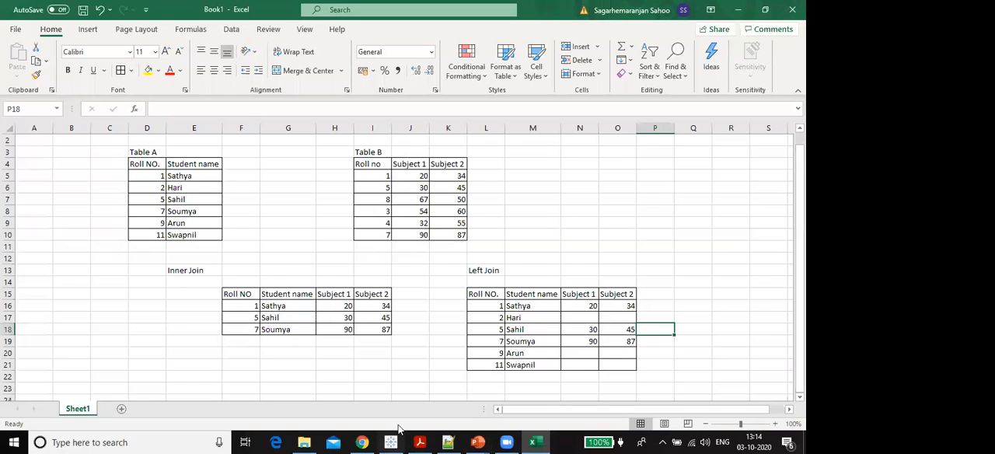
pyautogui.moveTo(477, 442)
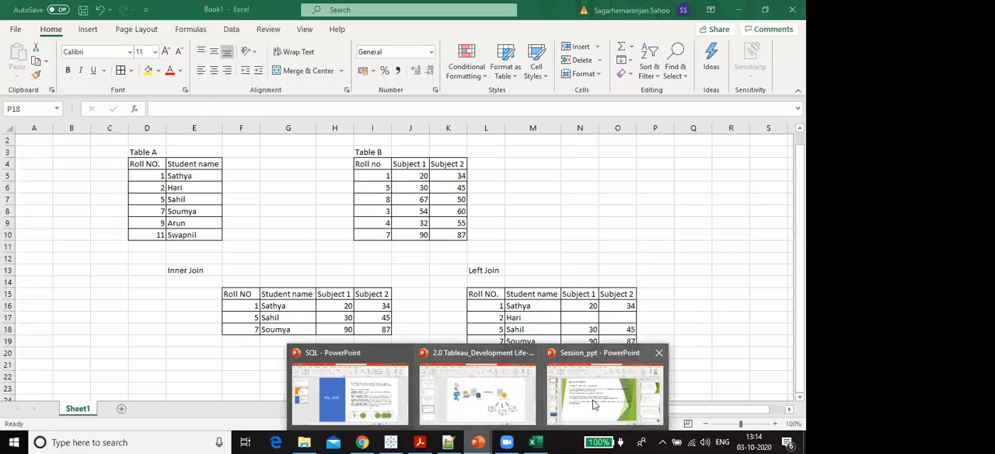
pyautogui.click(350, 393)
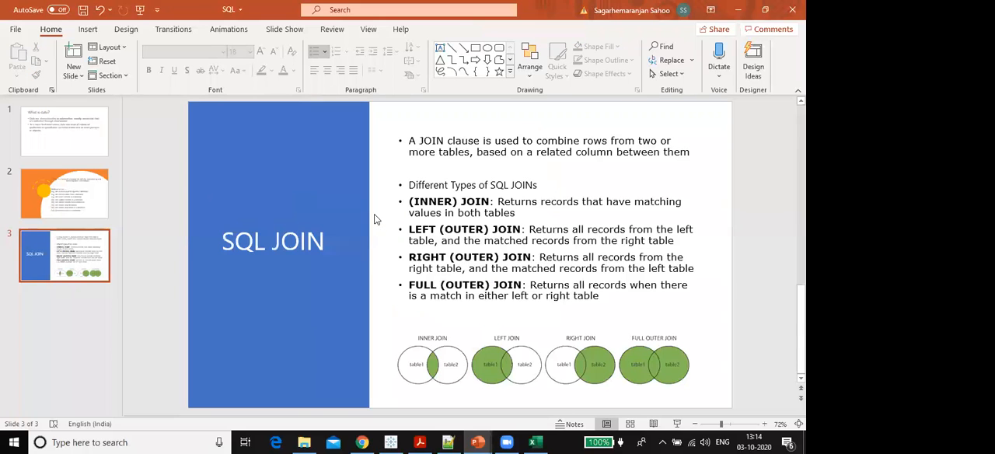
pyautogui.click(450, 256)
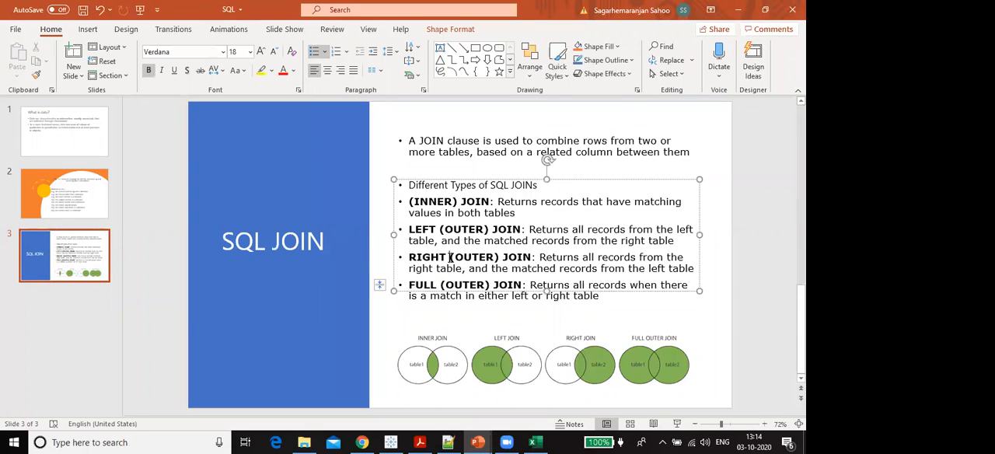
pyautogui.click(539, 257)
pyautogui.moveTo(539, 258); pyautogui.dragTo(465, 272)
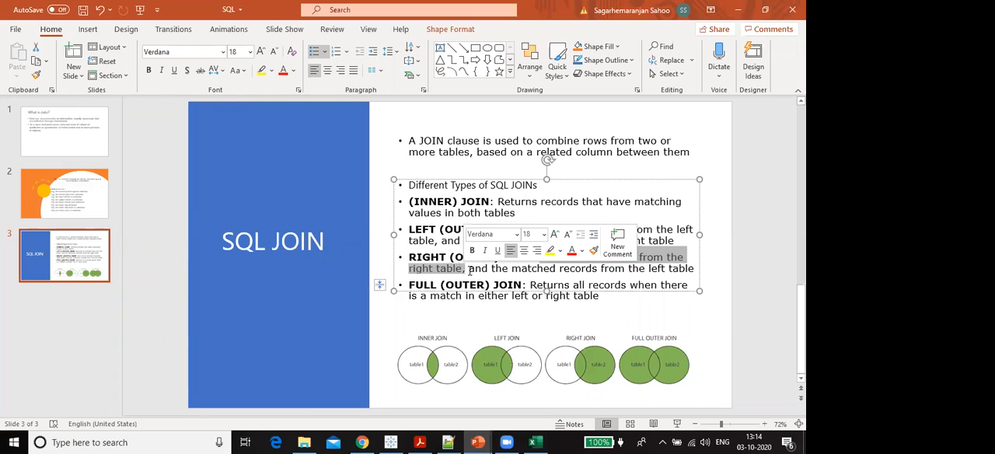
pyautogui.click(467, 270)
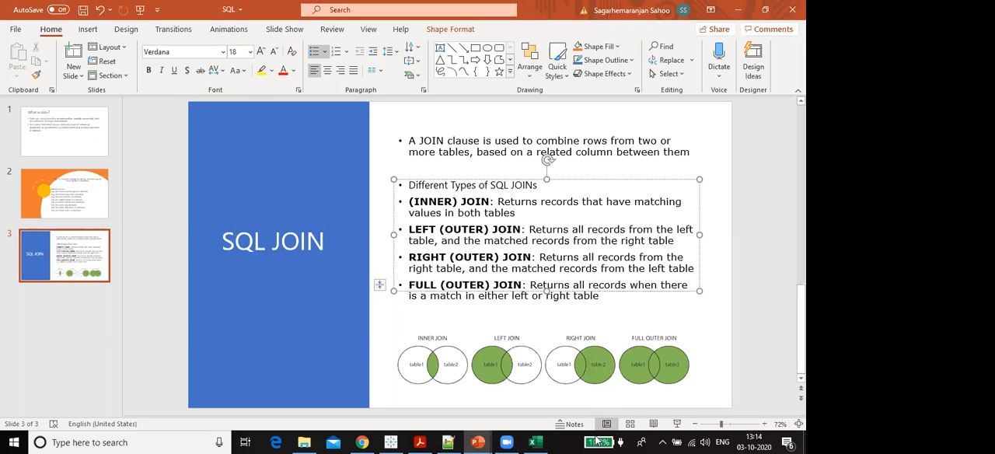
# - Return to the Excel workbook and enter the label "Right Join" in cell Q13
pyautogui.click(536, 441)
pyautogui.moveTo(362, 163); pyautogui.dragTo(465, 240)
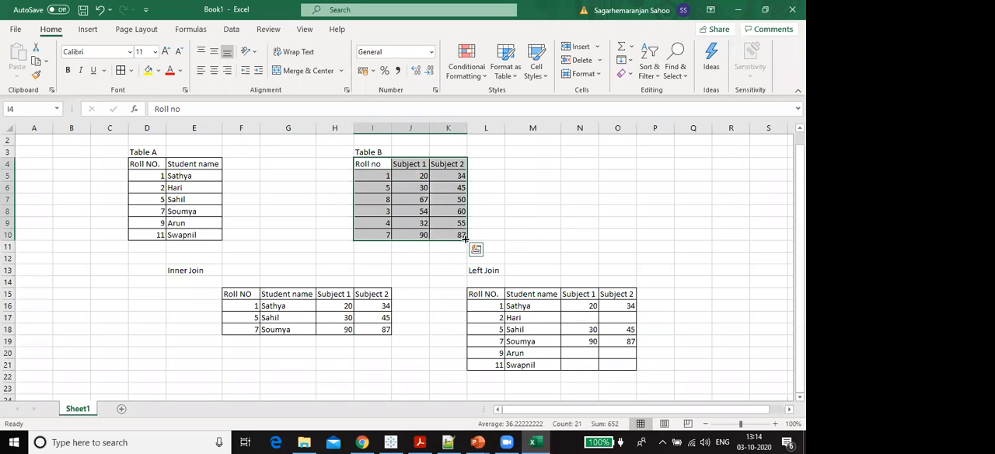
pyautogui.hotkey('ctrl', 'c')
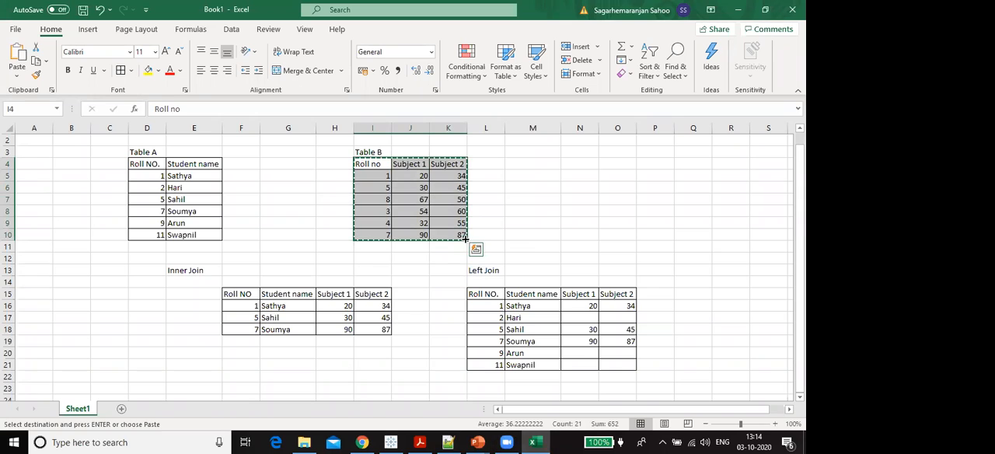
pyautogui.click(694, 272)
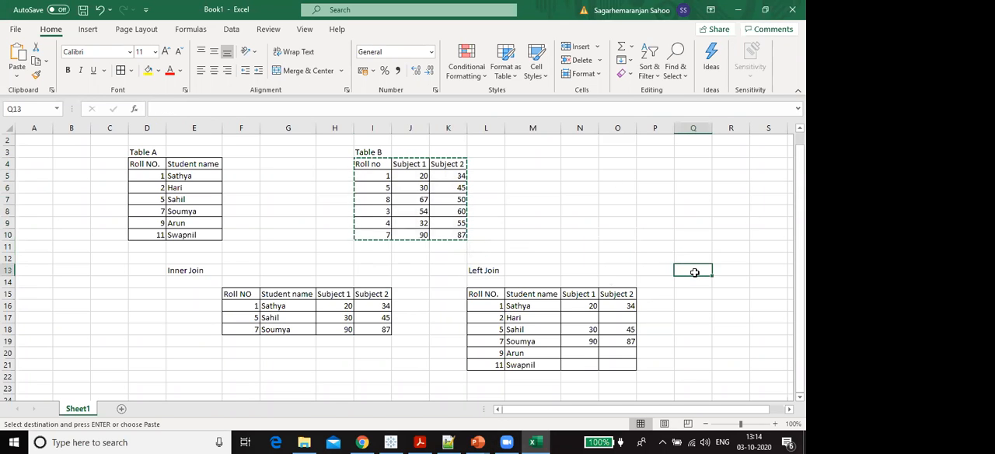
pyautogui.write('Rig')
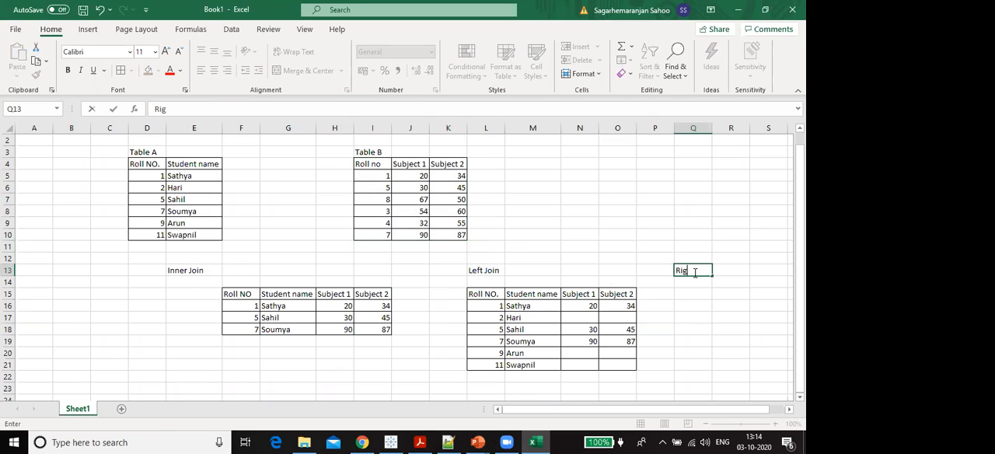
pyautogui.write('ht Join')
pyautogui.press('Return')
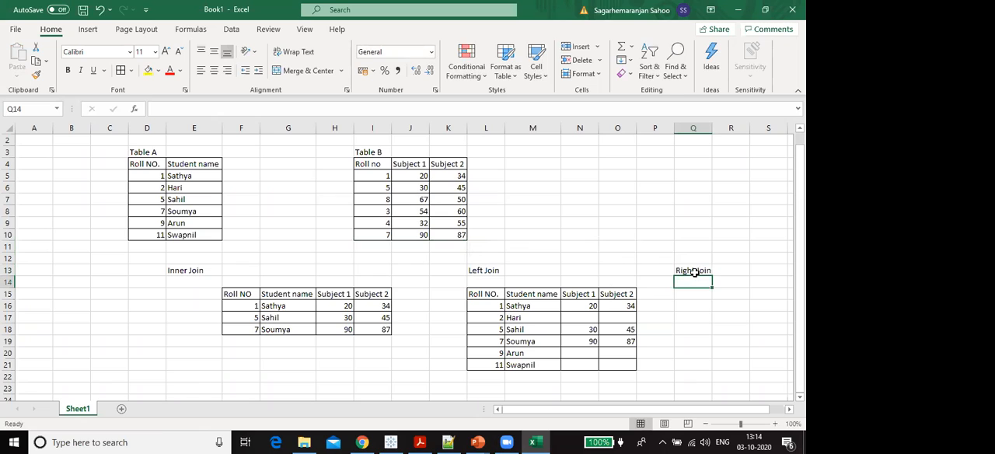
# - Copy Table B's cells I4 to K10 to Q15 under the Right Join label
pyautogui.click(367, 208)
pyautogui.click(367, 167)
pyautogui.moveTo(367, 165); pyautogui.dragTo(459, 242)
pyautogui.hotkey('ctrl', 'c')
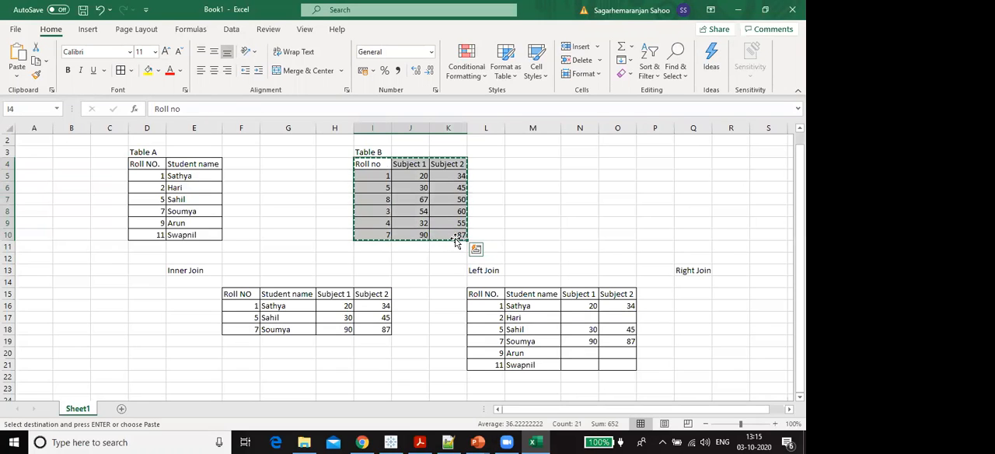
pyautogui.click(687, 291)
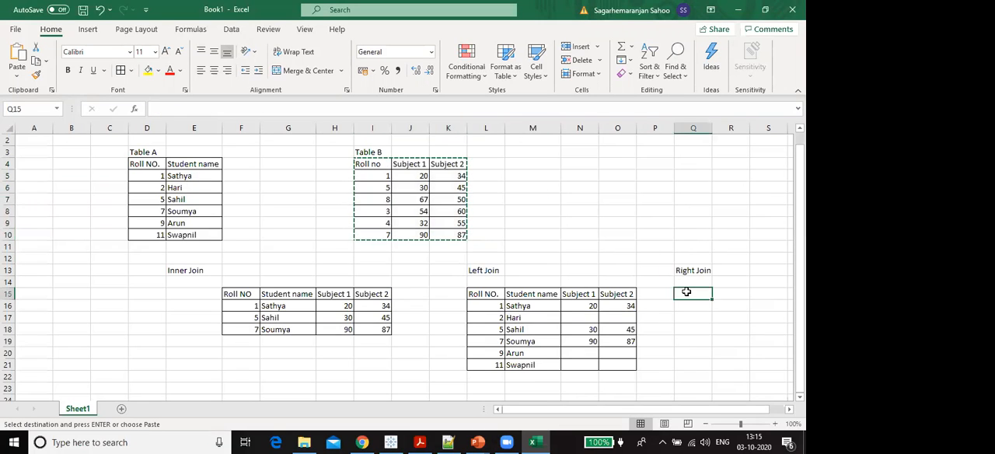
pyautogui.press('Return')
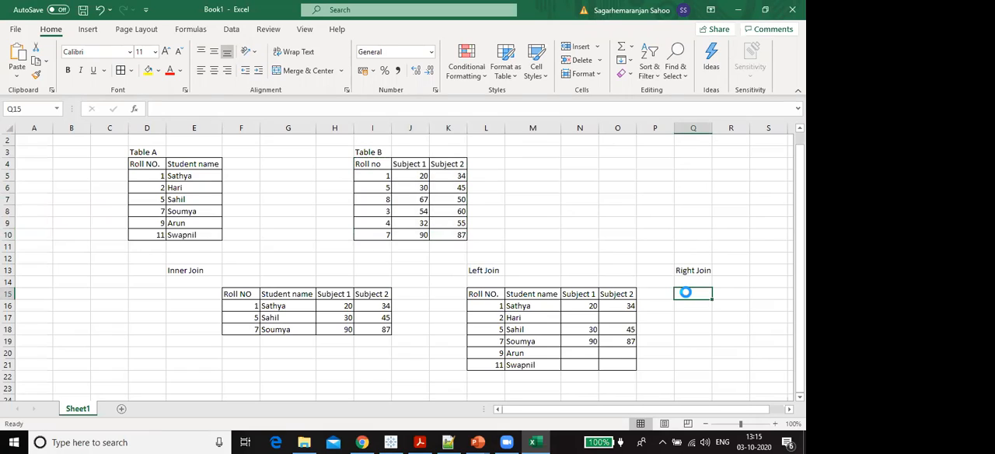
# - Duplicate the whole of Table B, headers included, at Q15 as the base of the Right Join table
pyautogui.moveTo(370, 164); pyautogui.dragTo(466, 235)
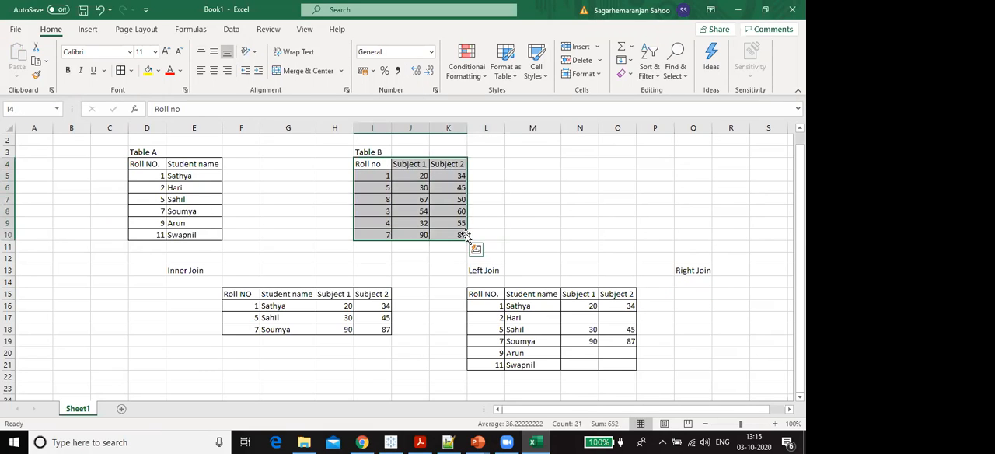
pyautogui.hotkey('ctrl', 'c')
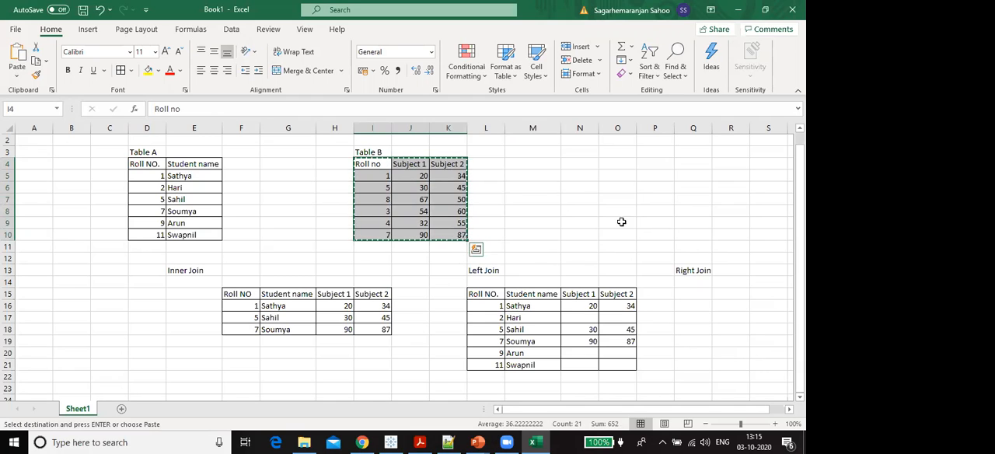
pyautogui.click(688, 295)
pyautogui.hotkey('ctrl', 'v')
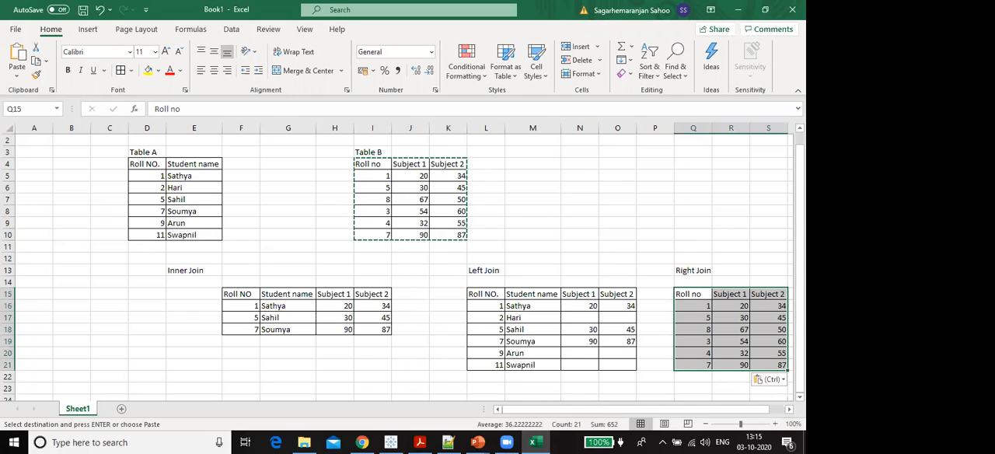
# - Insert a blank column R between the Roll no and Subject 1 columns of the Right Join table
pyautogui.hscroll(5, 533, 125)
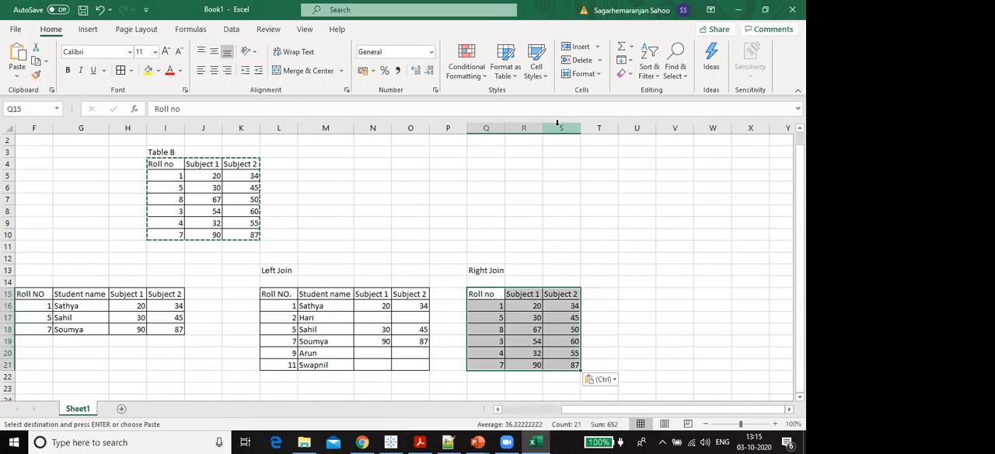
pyautogui.click(533, 124)
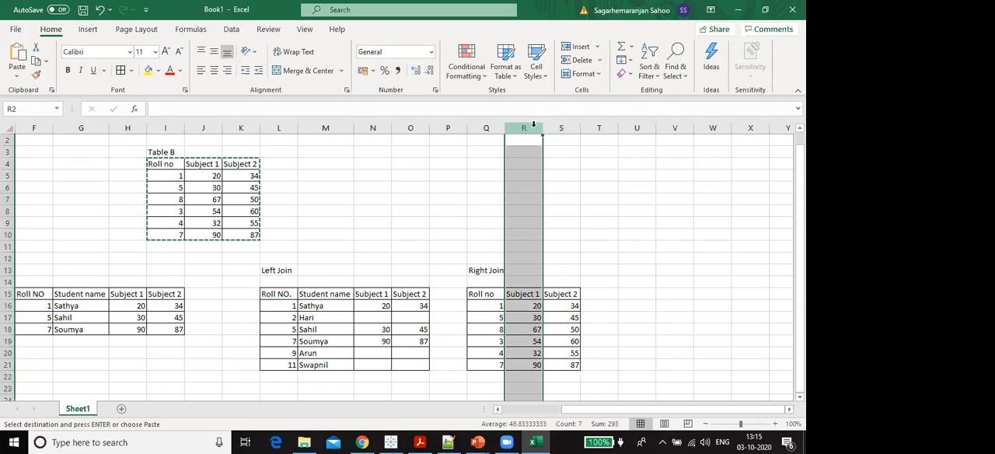
pyautogui.rightClick(536, 128)
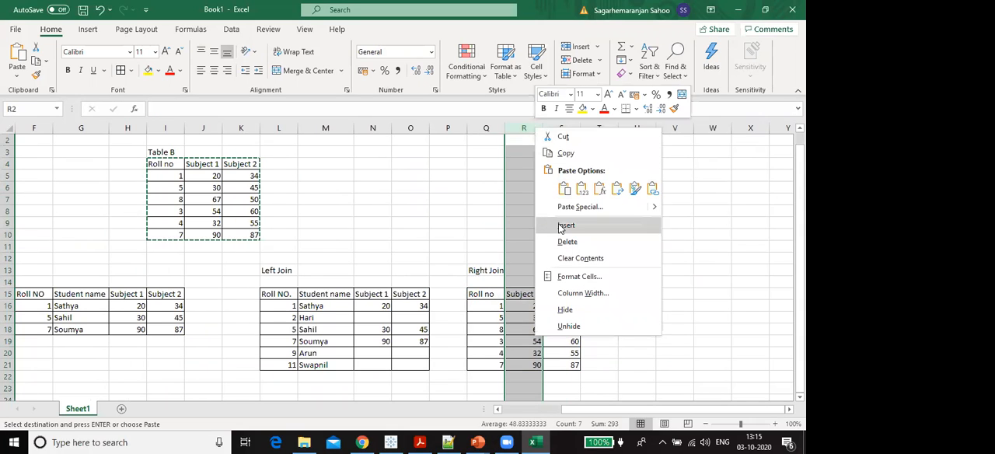
pyautogui.click(566, 226)
pyautogui.click(520, 292)
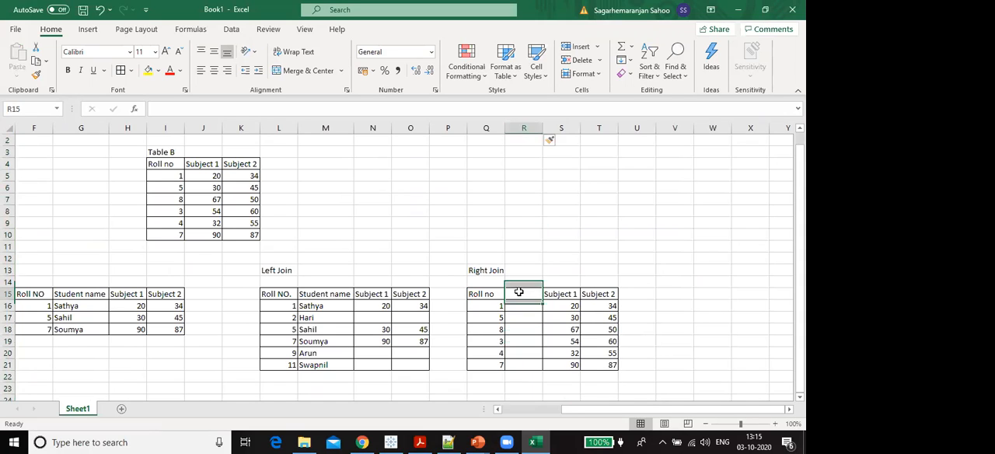
# - Copy the "Student name" header from M15 of the Left Join table to R15 in the Right Join table
pyautogui.click(636, 293)
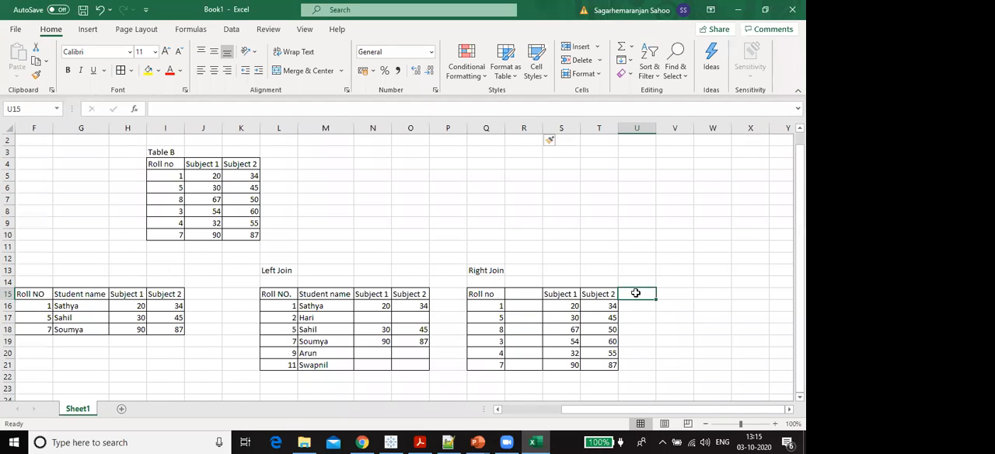
pyautogui.click(514, 294)
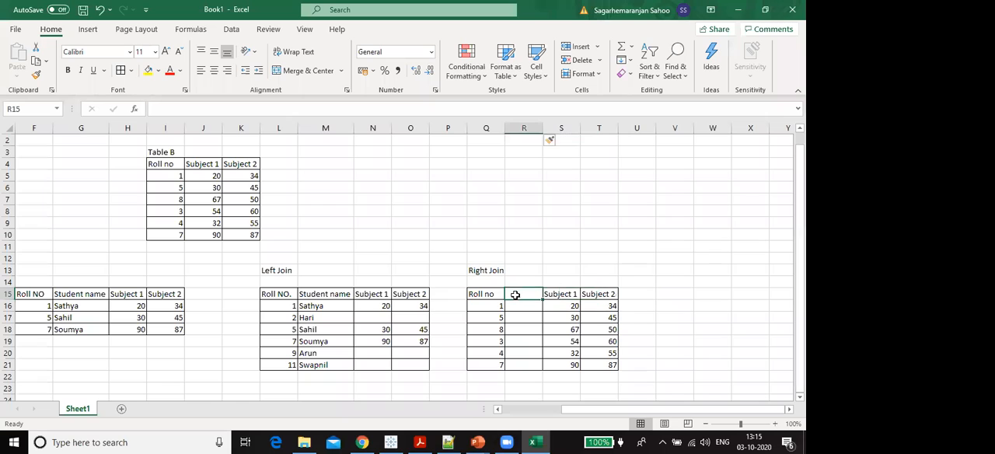
pyautogui.click(350, 296)
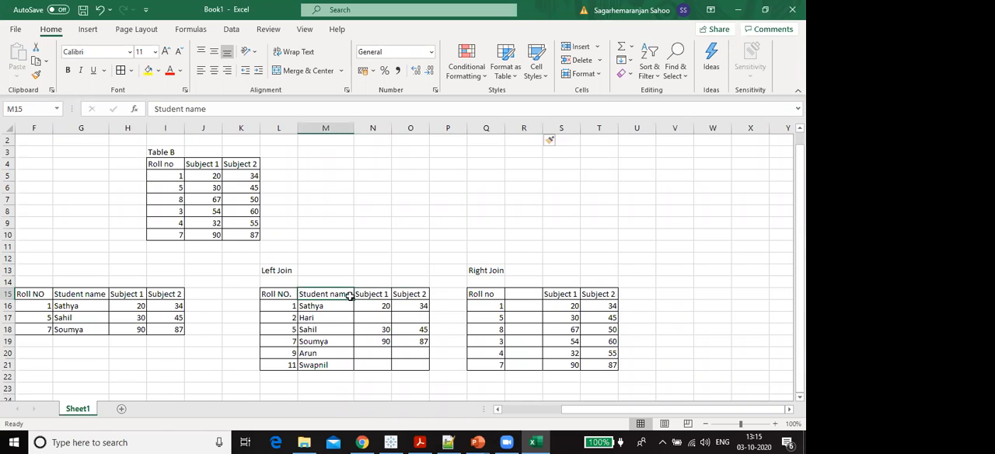
pyautogui.hotkey('ctrl', 'c')
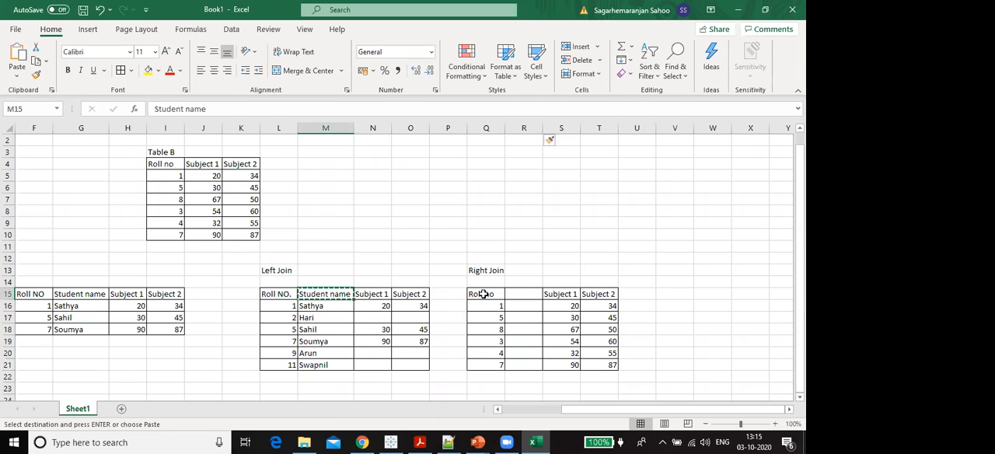
pyautogui.click(510, 293)
pyautogui.hotkey('ctrl', 'v')
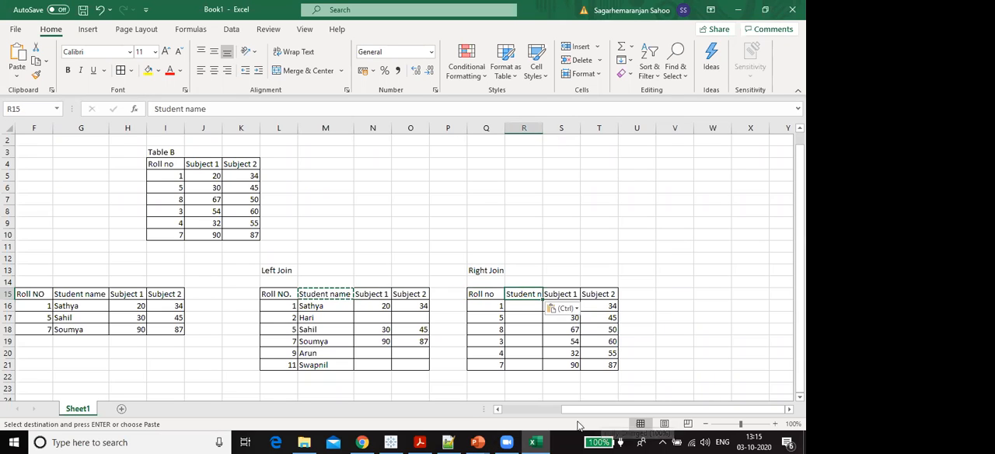
# - Enter the matching student names from Table A in R16, R17 and R21 for roll numbers 1, 5 and 7
pyautogui.moveTo(574, 412); pyautogui.dragTo(544, 413)
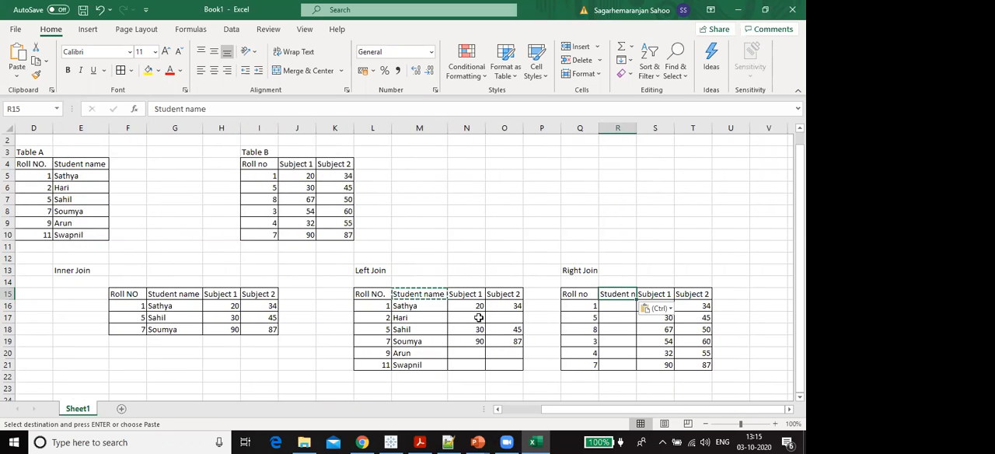
pyautogui.click(628, 311)
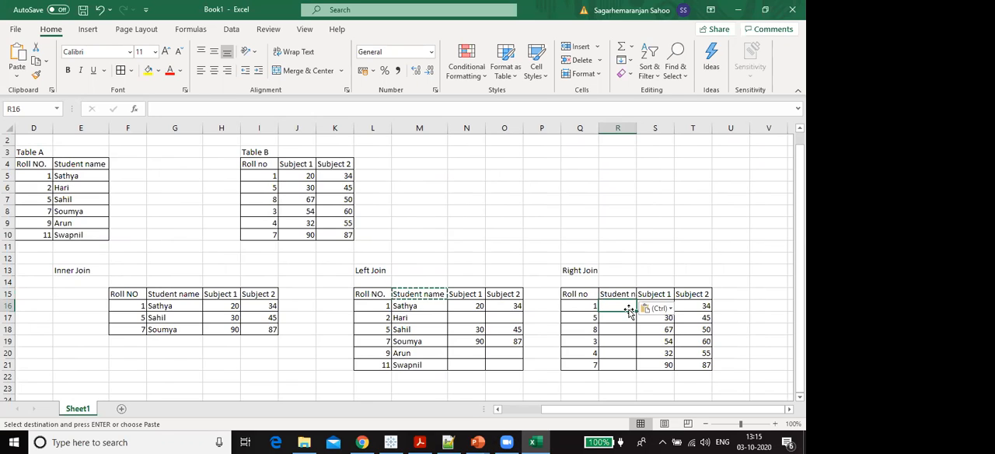
pyautogui.write('Ea')
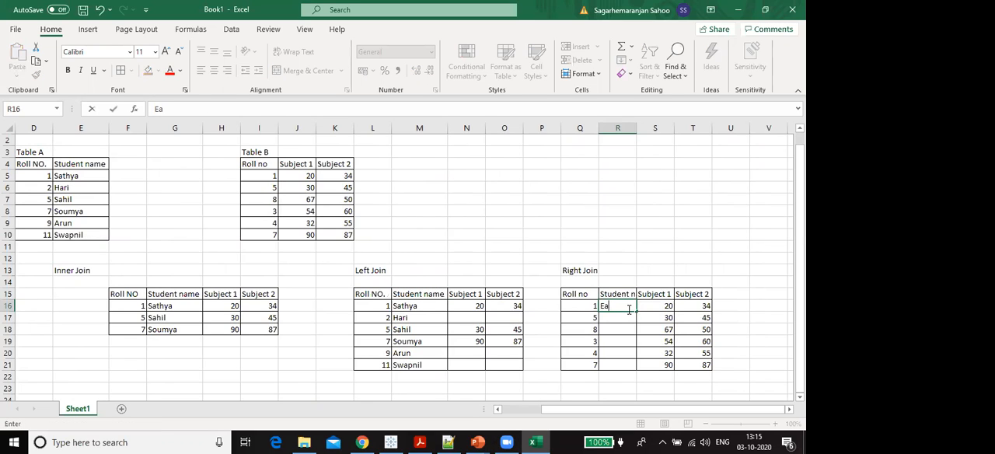
pyautogui.write('thya')
pyautogui.press('Return')
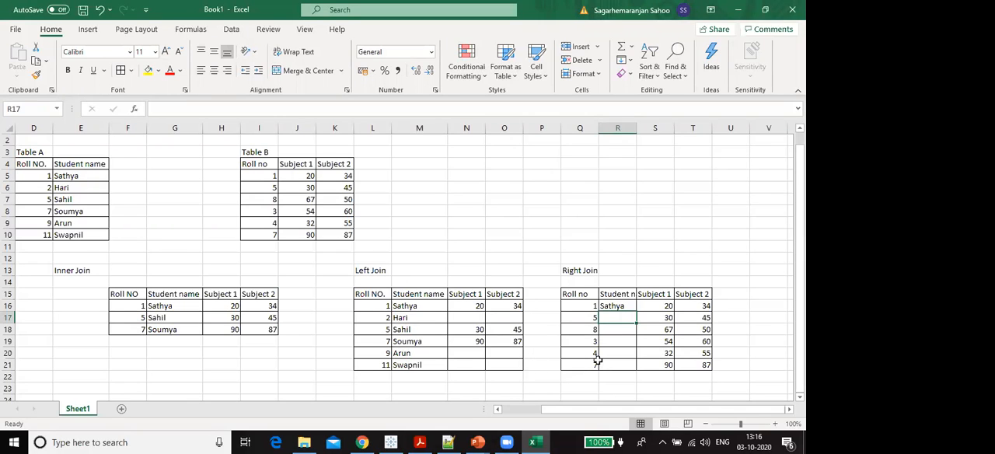
pyautogui.write('Sahil')
pyautogui.press('Return')
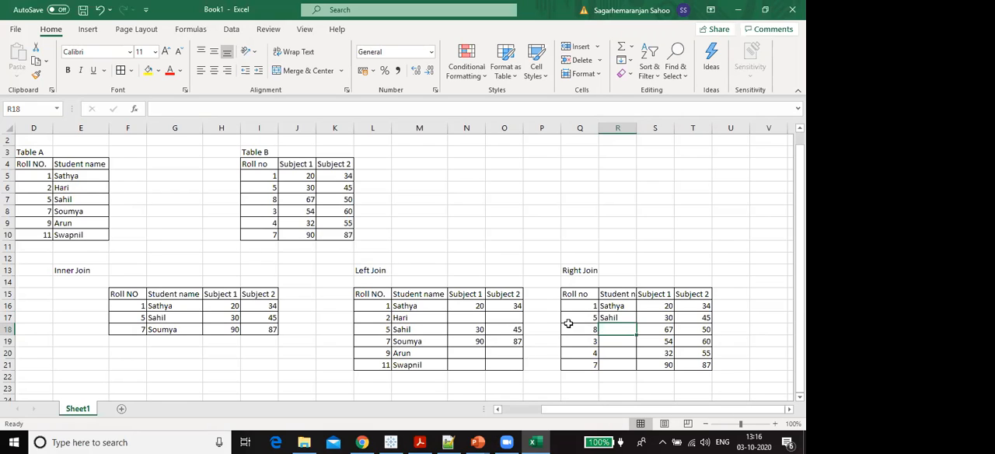
pyautogui.click(623, 365)
pyautogui.write('S')
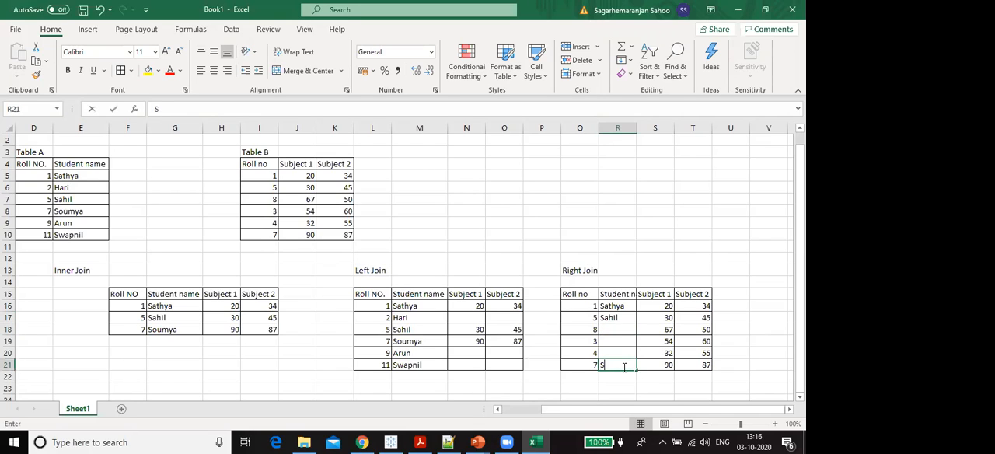
pyautogui.write('ou')
pyautogui.press('Return')
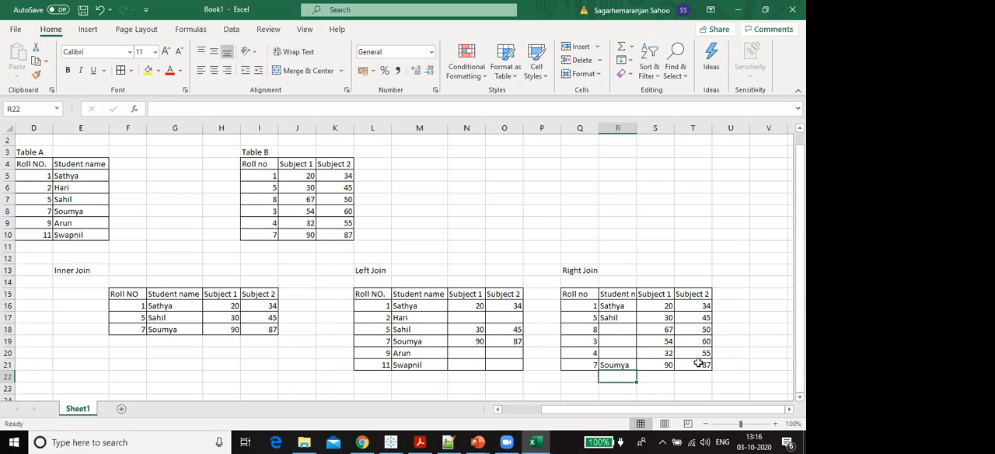
# - Review the Right Join table, Q15 to T21, and examine the student name cells R18 to R20 for roll numbers 8, 3 and 4
pyautogui.moveTo(698, 364); pyautogui.dragTo(665, 354)
pyautogui.moveTo(575, 305); pyautogui.dragTo(573, 296)
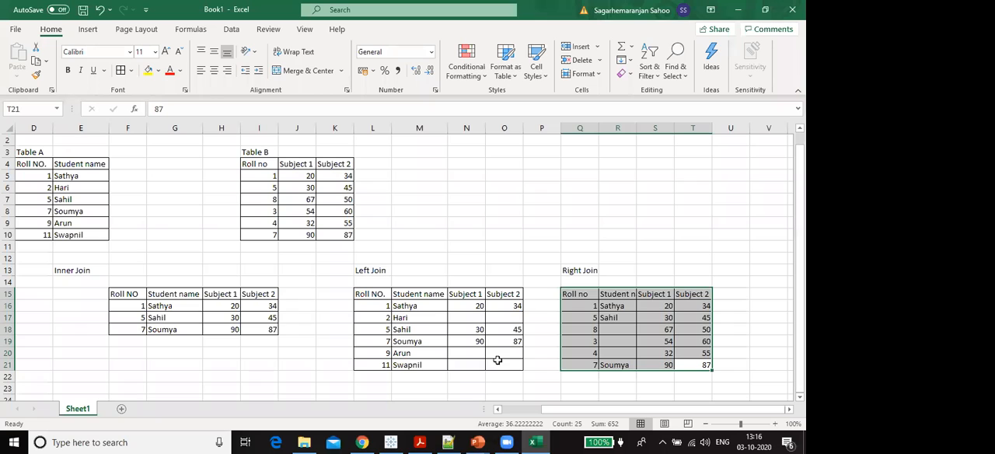
pyautogui.click(687, 364)
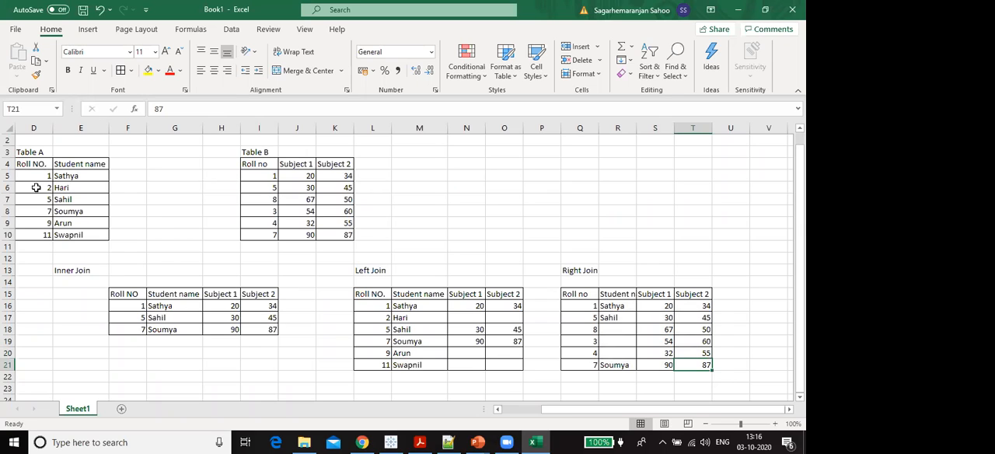
pyautogui.moveTo(610, 326); pyautogui.dragTo(613, 352)
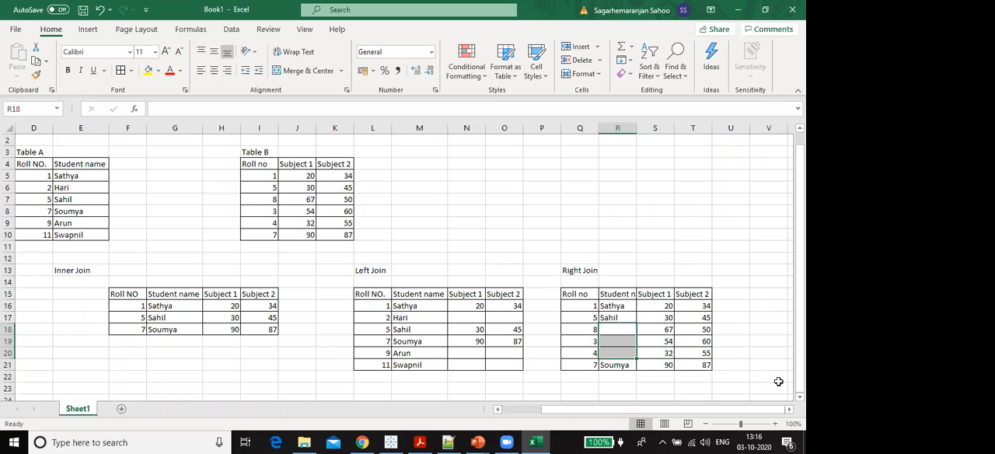
pyautogui.moveTo(689, 371); pyautogui.dragTo(562, 291)
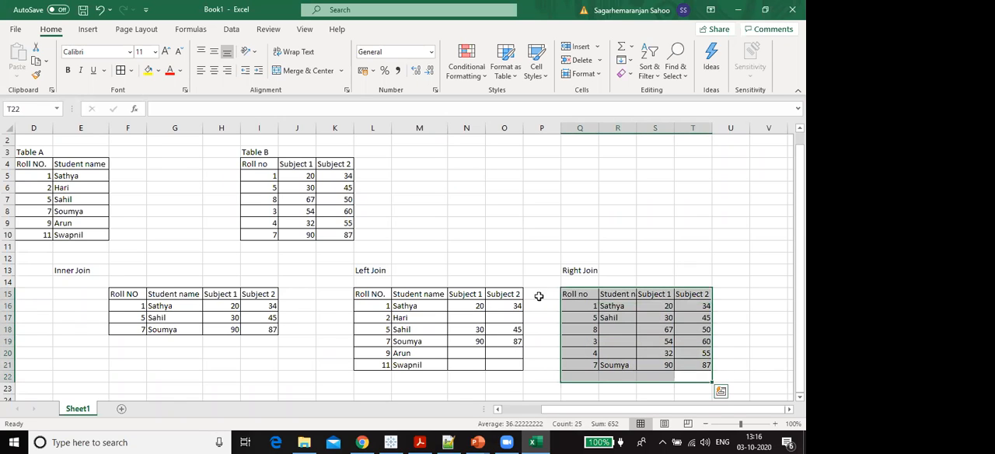
pyautogui.click(725, 350)
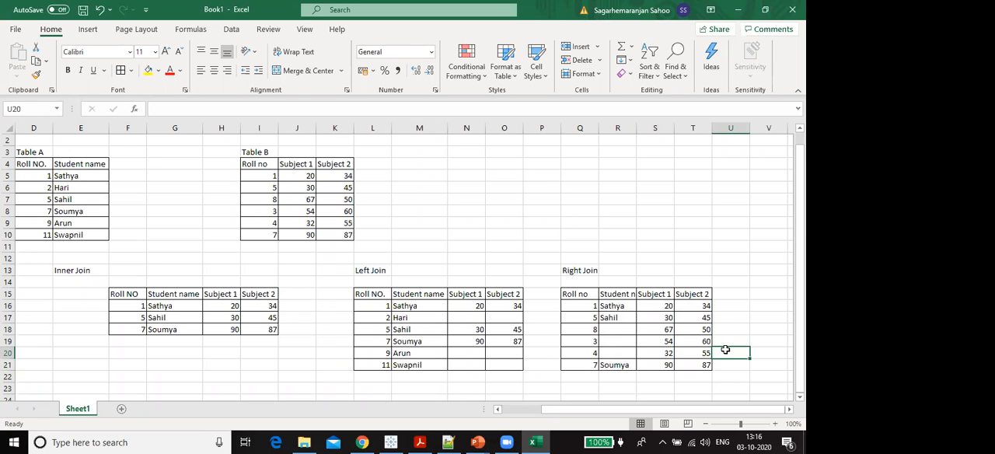
# - Switch to the SQL presentation in PowerPoint and read the FULL (OUTER) JOIN definition and diagram on the SQL JOIN slide
pyautogui.moveTo(472, 441)
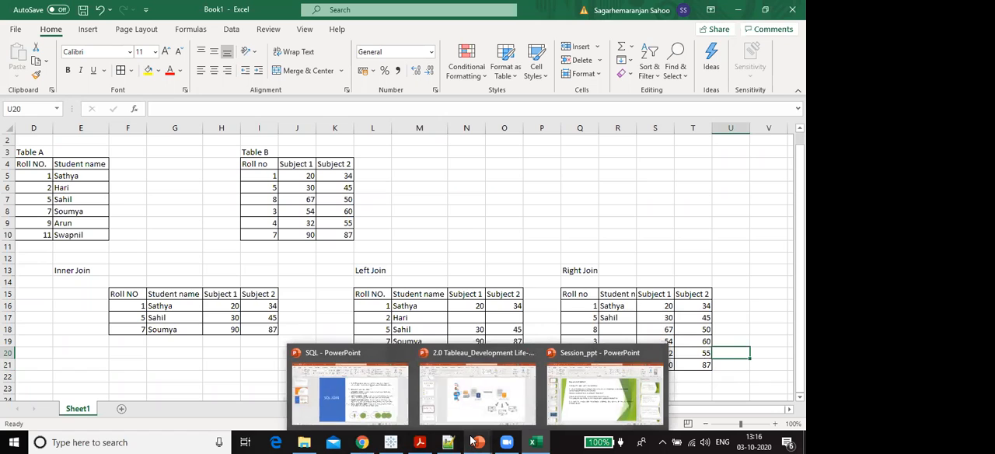
pyautogui.click(382, 416)
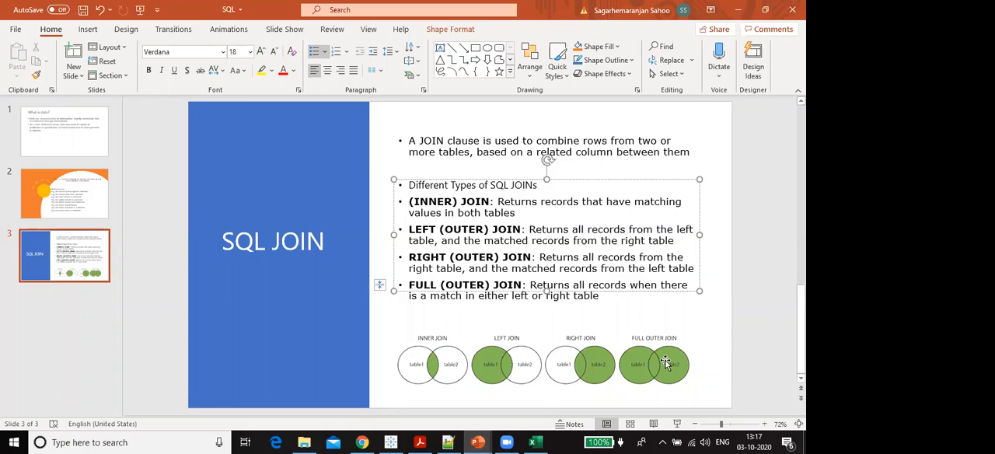
# - Return to the Excel workbook and enter the label "Full outer" in cell N3
pyautogui.click(534, 443)
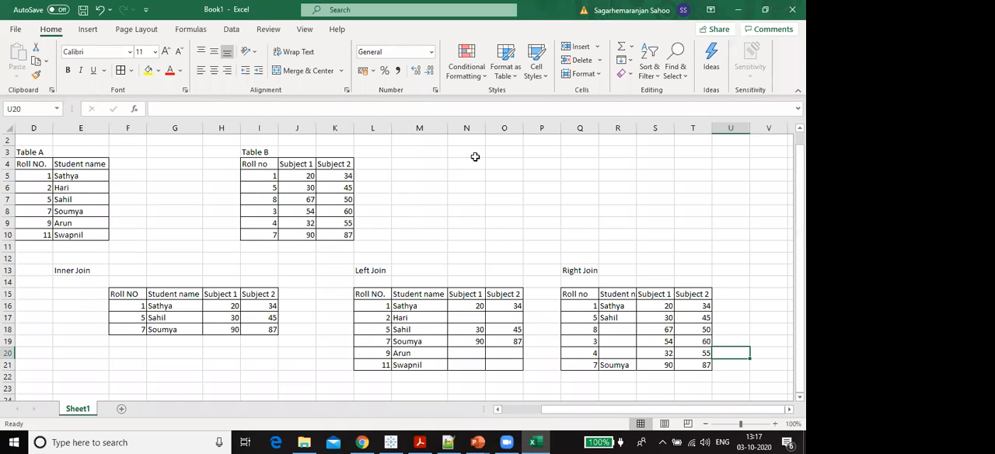
pyautogui.click(474, 156)
pyautogui.write('Full outer')
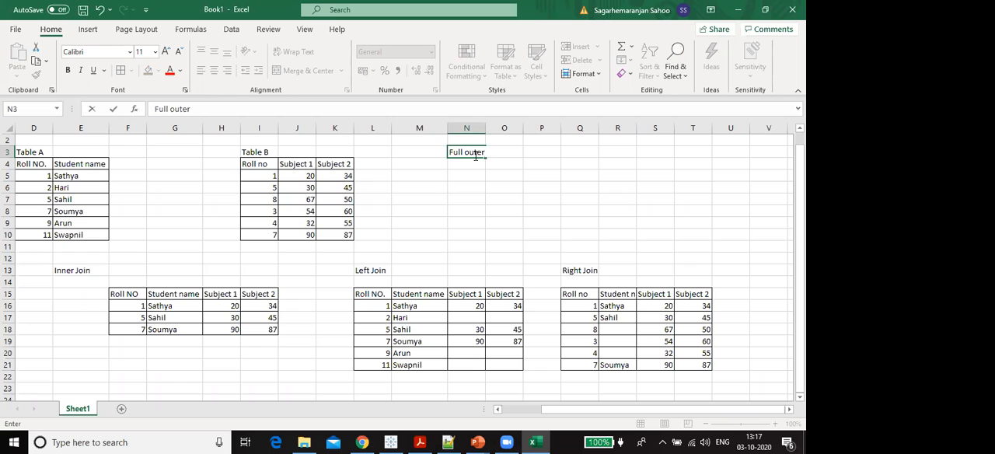
pyautogui.press('Return')
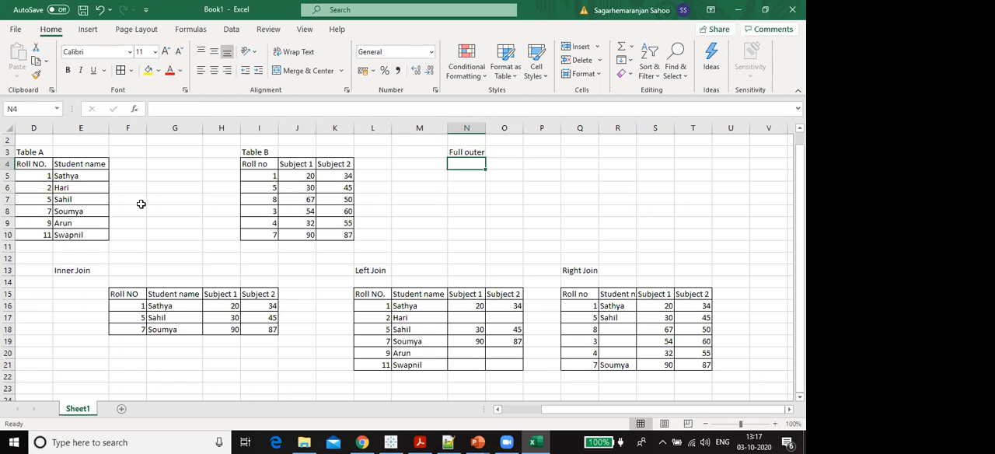
# - Enter the first full outer join row in N4 to Q4: roll number 1, the matching student name, 20 and 34
pyautogui.write('1')
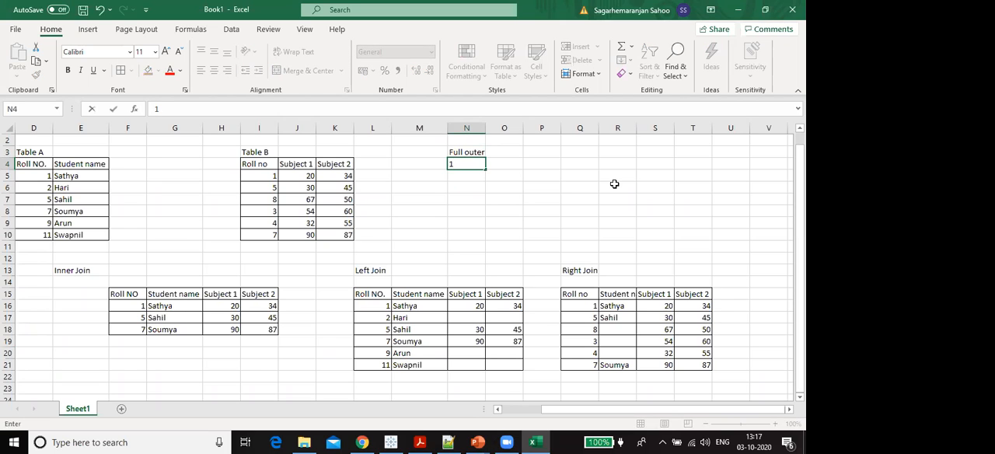
pyautogui.press('Tab')
pyautogui.write('sathya')
pyautogui.press('Tab')
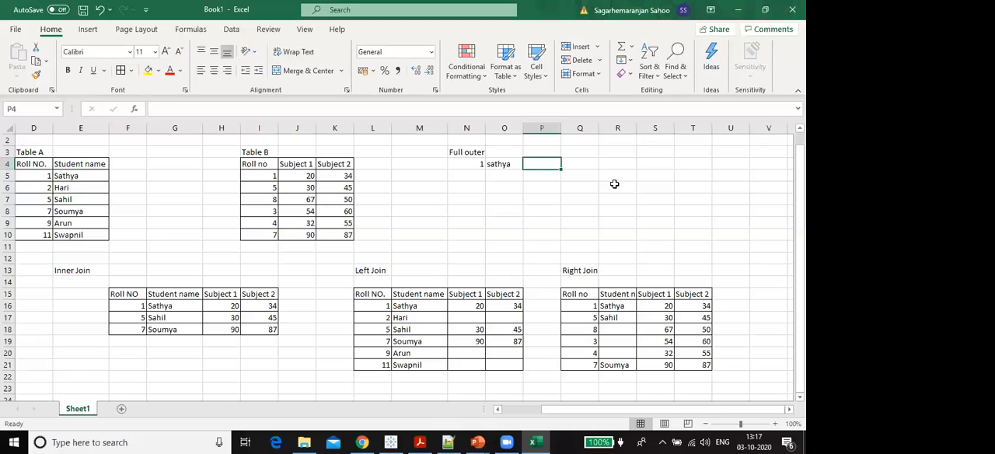
pyautogui.write('20')
pyautogui.press('Tab')
pyautogui.write('34')
pyautogui.press('Return')
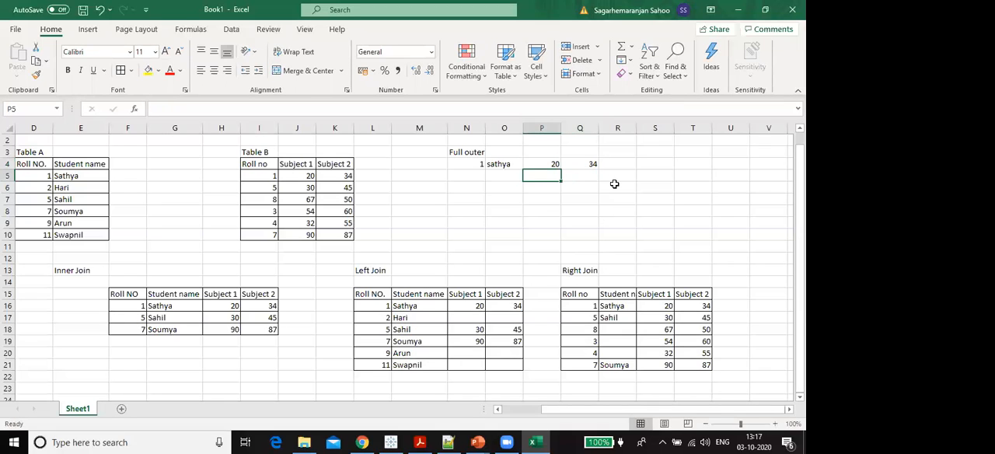
# - Enter roll number 2 in N5 and its student name from Table A in O5
pyautogui.press('Left')
pyautogui.press('Left')
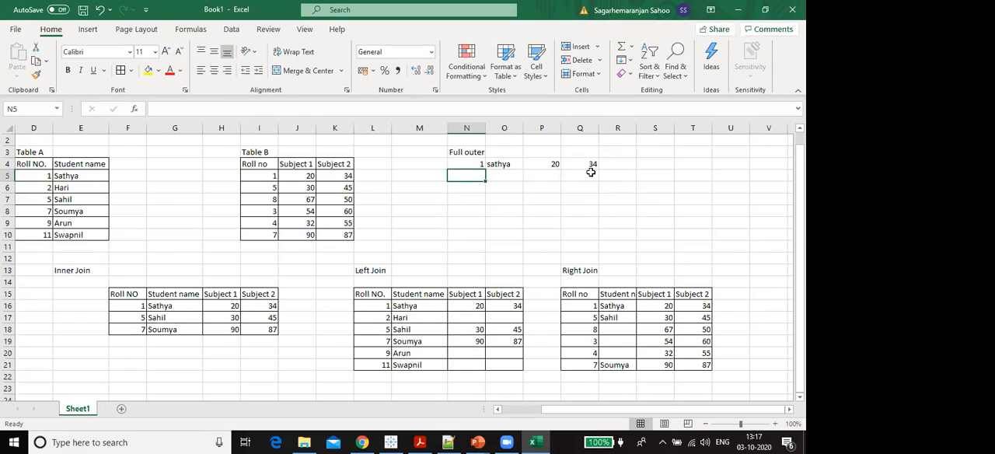
pyautogui.write('2')
pyautogui.press('Tab')
pyautogui.write('Har')
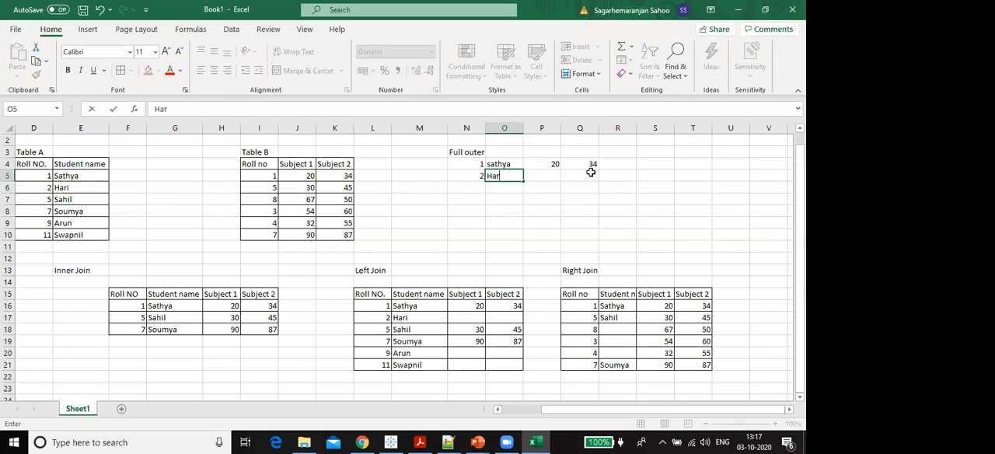
pyautogui.press('Tab')
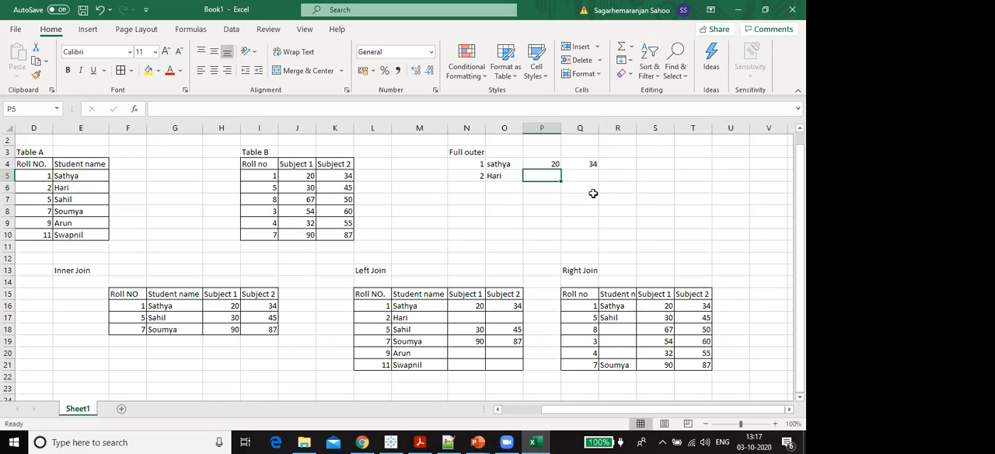
# - Enter roll number 5 in N6 and its student name from Table A in O6
pyautogui.press('Right')
pyautogui.press('Down')
pyautogui.press('Left')
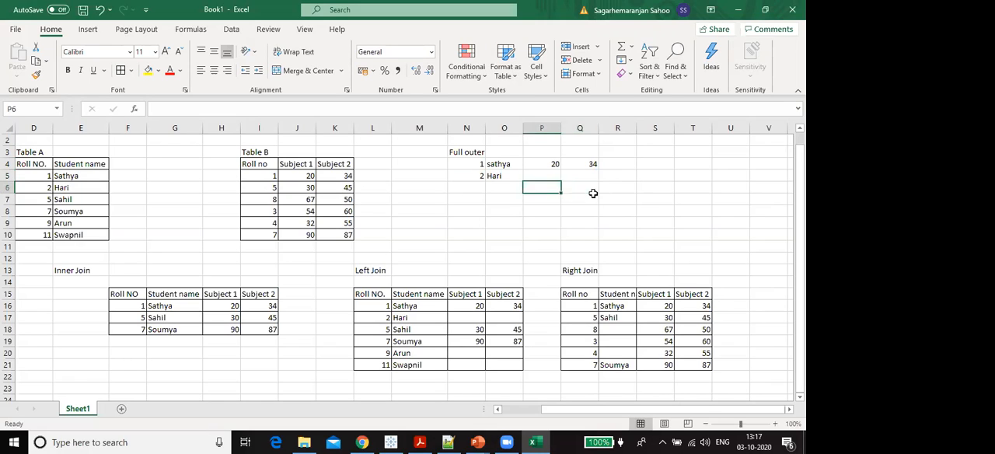
pyautogui.press('Left')
pyautogui.press('Left')
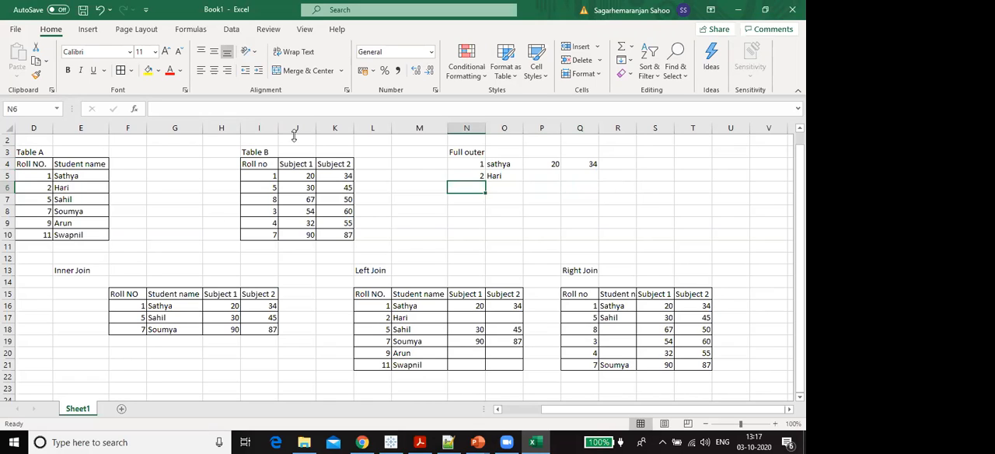
pyautogui.click(39, 200)
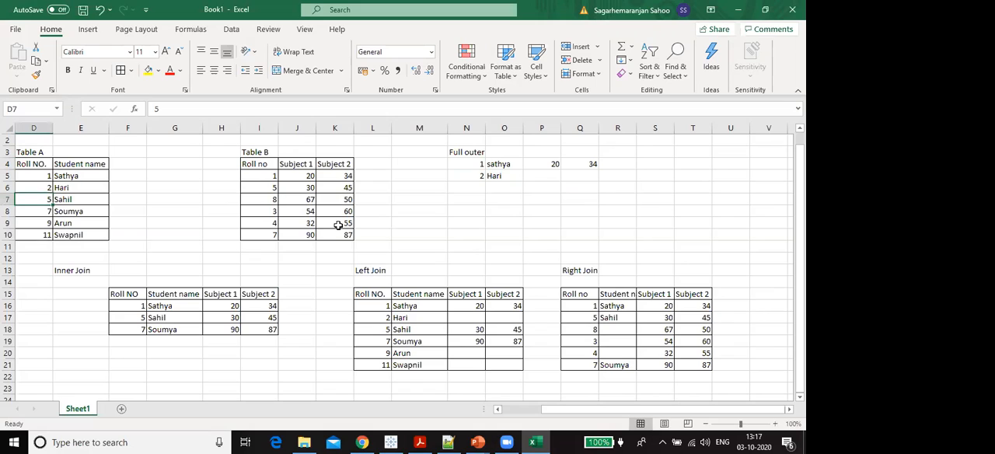
pyautogui.press('Right')
pyautogui.press('Right')
pyautogui.press('Right')
pyautogui.press('Right')
pyautogui.press('Right')
pyautogui.press('Right')
pyautogui.press('Right')
pyautogui.press('Right')
pyautogui.press('Right')
pyautogui.press('Right')
pyautogui.press('Right')
pyautogui.press('Right')
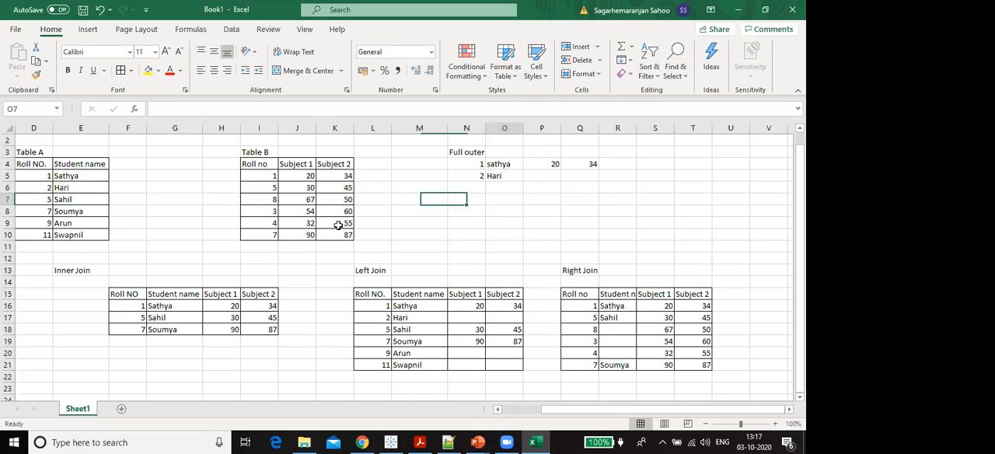
pyautogui.press('Left')
pyautogui.press('Left')
pyautogui.press('Up')
pyautogui.press('Tab')
pyautogui.write('sahi')
pyautogui.press('Tab')
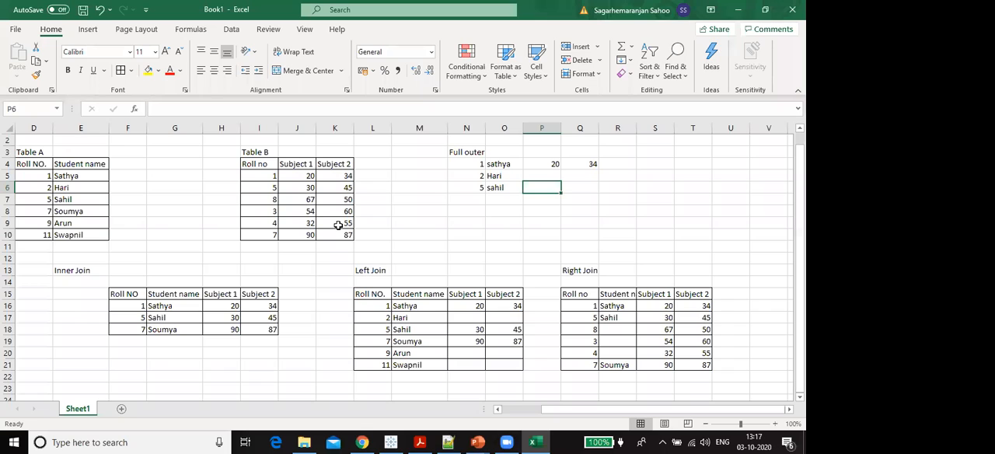
pyautogui.write('30 45')
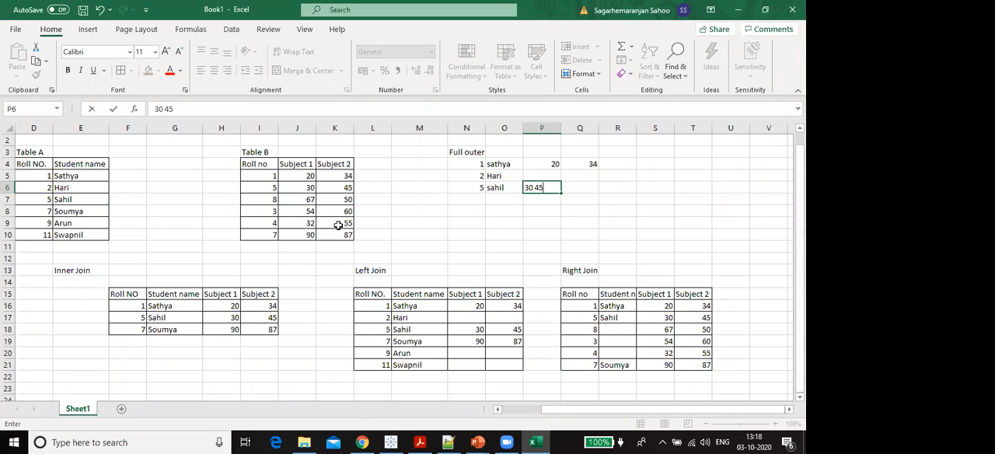
pyautogui.press('Return')
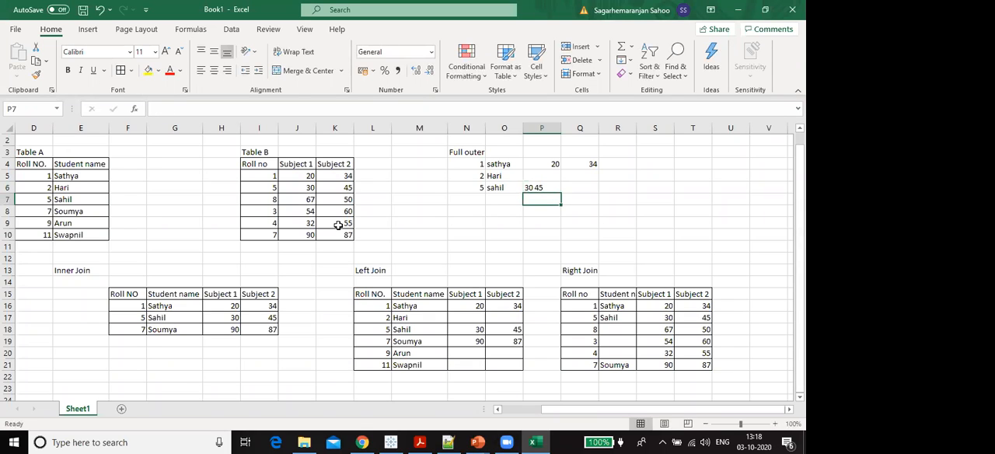
pyautogui.press('Up')
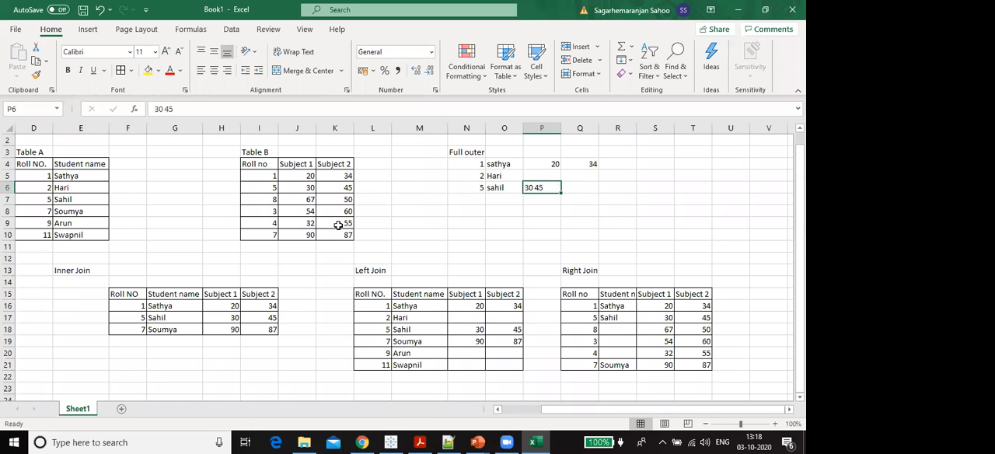
# - Enter roll number 5's subject marks from Table B: 30 in P6 and 45 in Q6
pyautogui.write('30')
pyautogui.press('Tab')
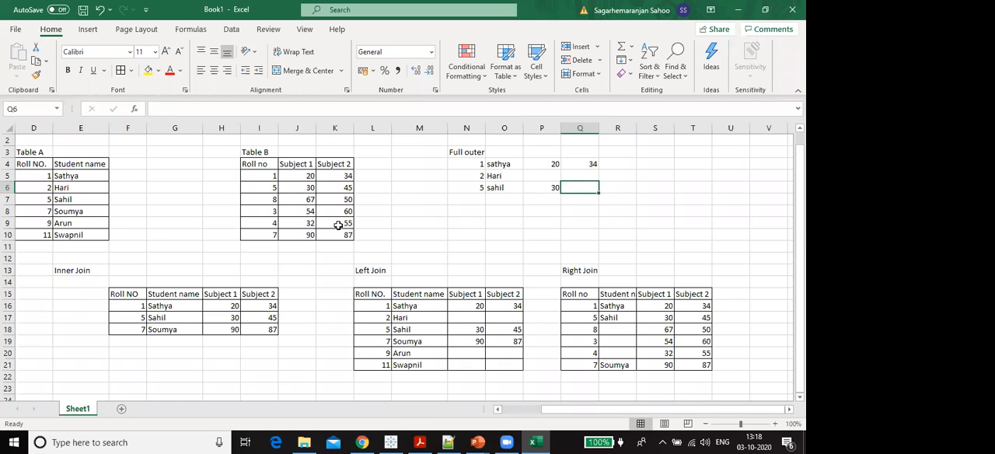
pyautogui.write('45')
pyautogui.press('Return')
# - Add Table B's roll number 8 to the full outer join: 8 in N7, no student name, 67 in P7 and 50 in Q7
pyautogui.press('Down')
pyautogui.press('Left')
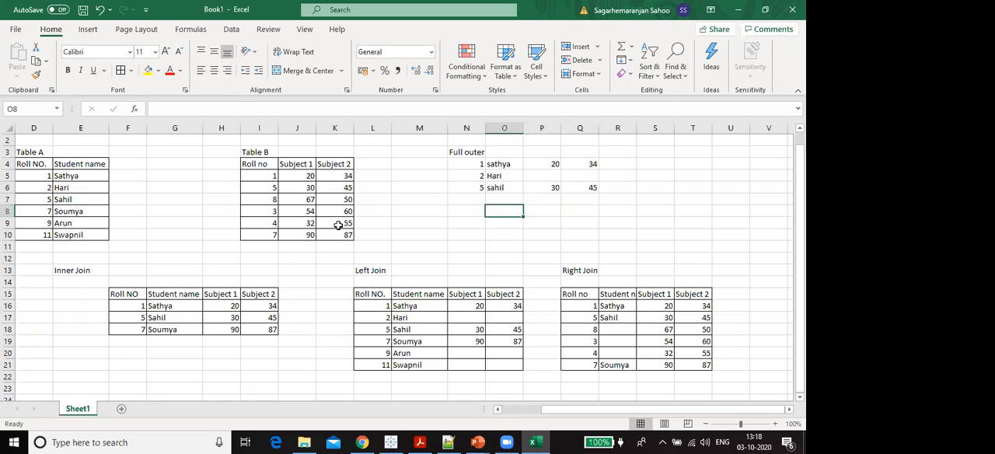
pyautogui.press('Left')
pyautogui.press('Up')
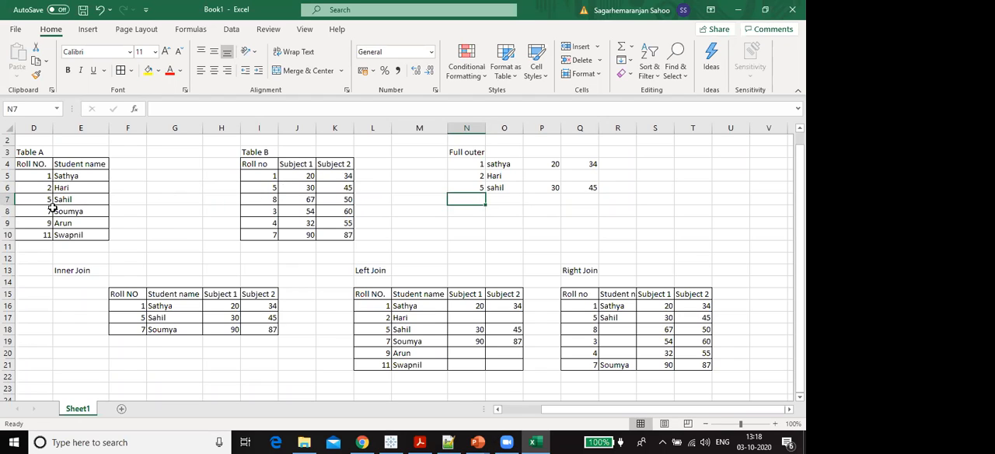
pyautogui.click(269, 199)
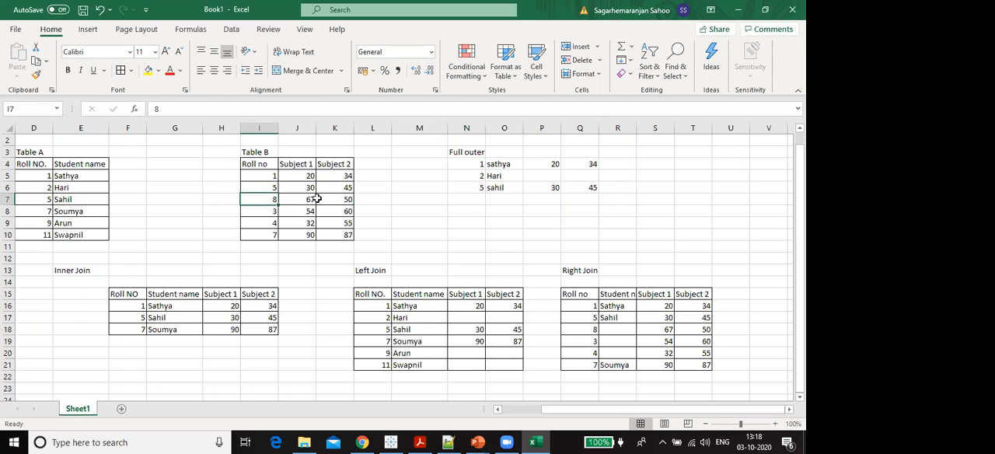
pyautogui.click(479, 198)
pyautogui.write('8')
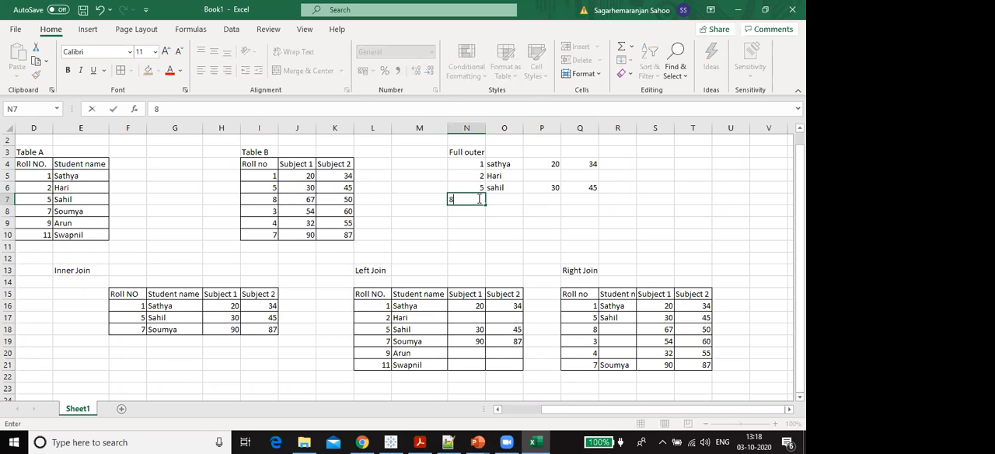
pyautogui.press('Tab')
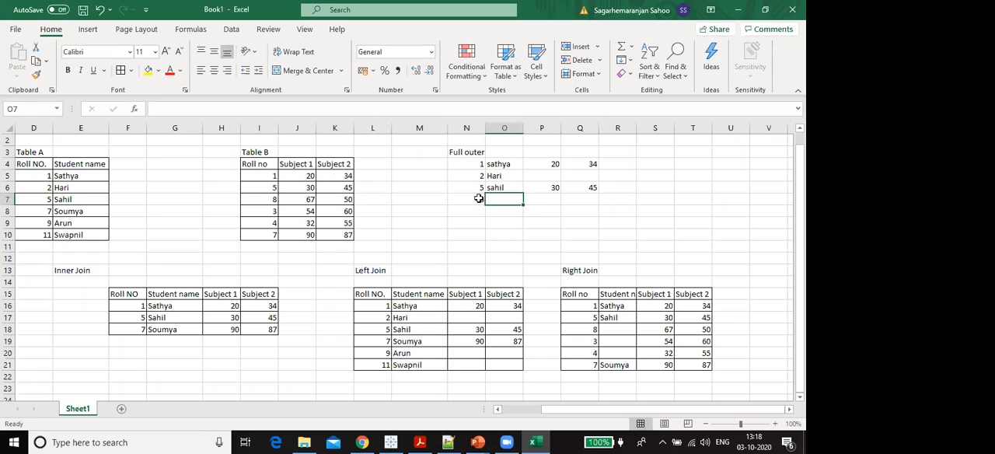
pyautogui.press('Tab')
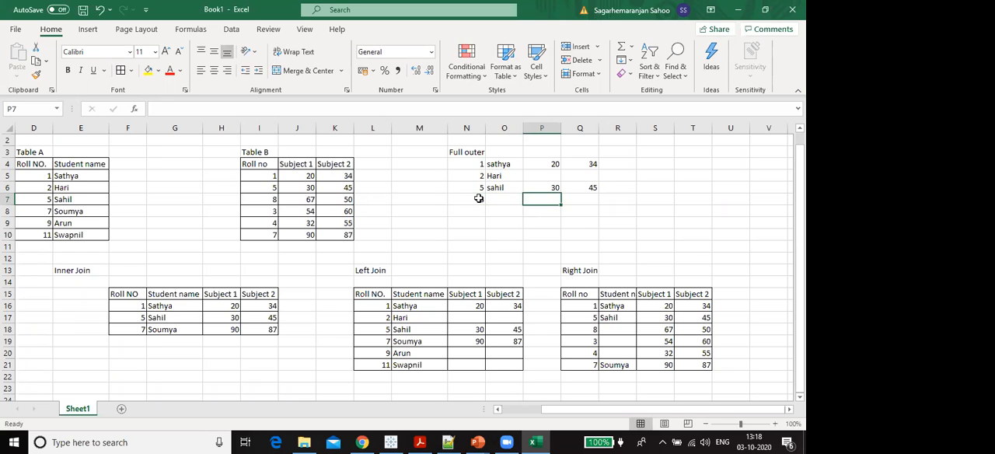
pyautogui.write('67')
pyautogui.press('Tab')
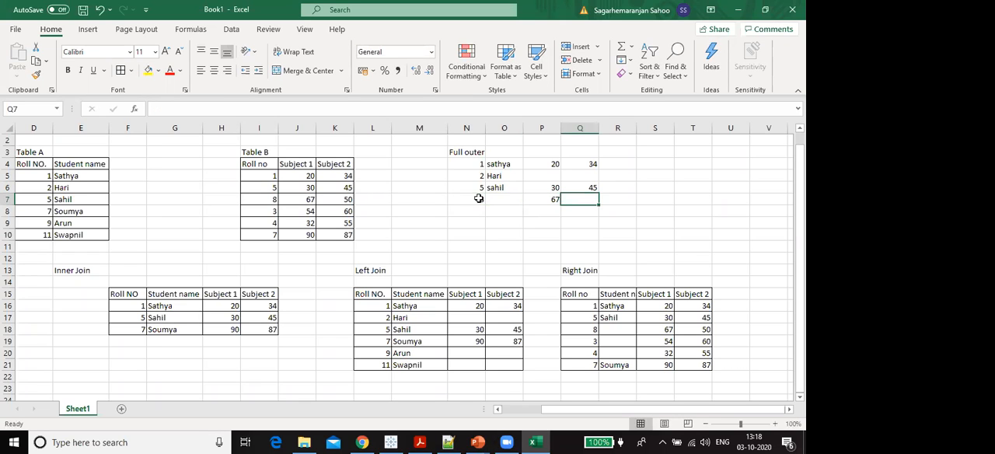
pyautogui.write('50')
pyautogui.press('Return')
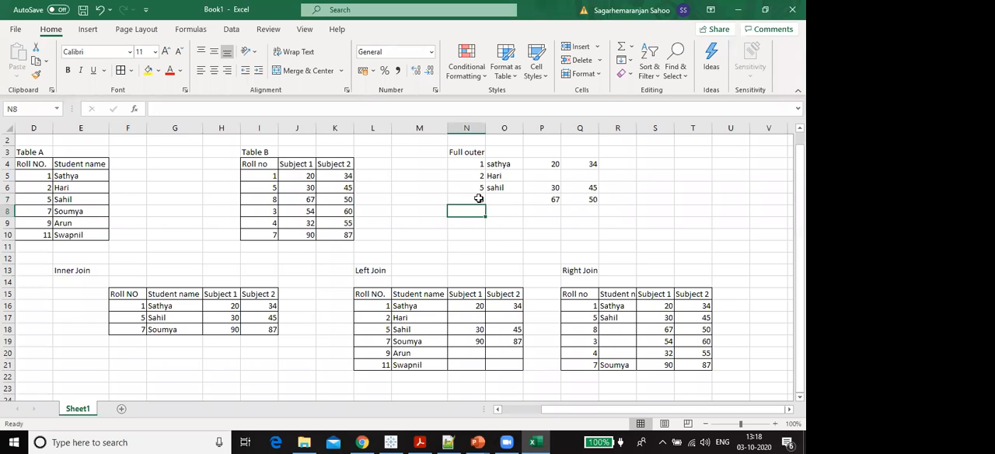
# - Add Table B's roll number 3 to the full outer join: 3 in N8, no student name, 54 in P8 and 60 in Q8
pyautogui.click(270, 210)
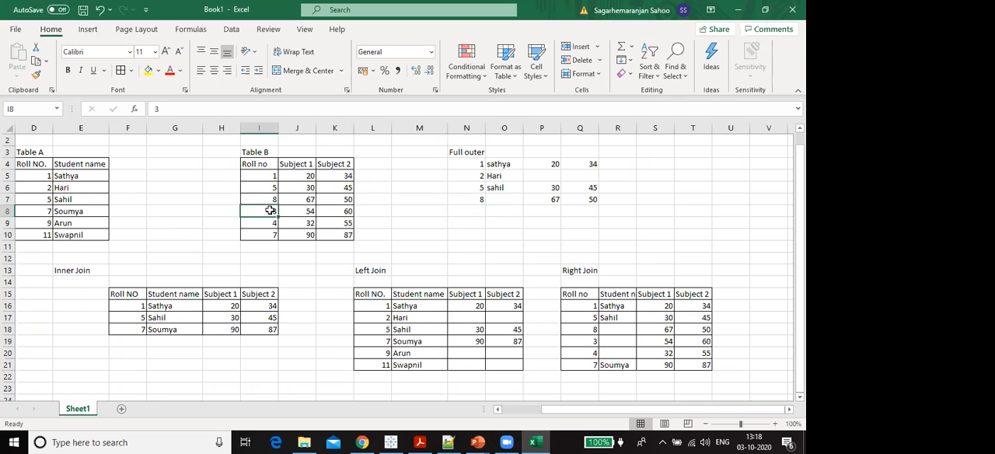
pyautogui.moveTo(270, 210); pyautogui.dragTo(310, 210)
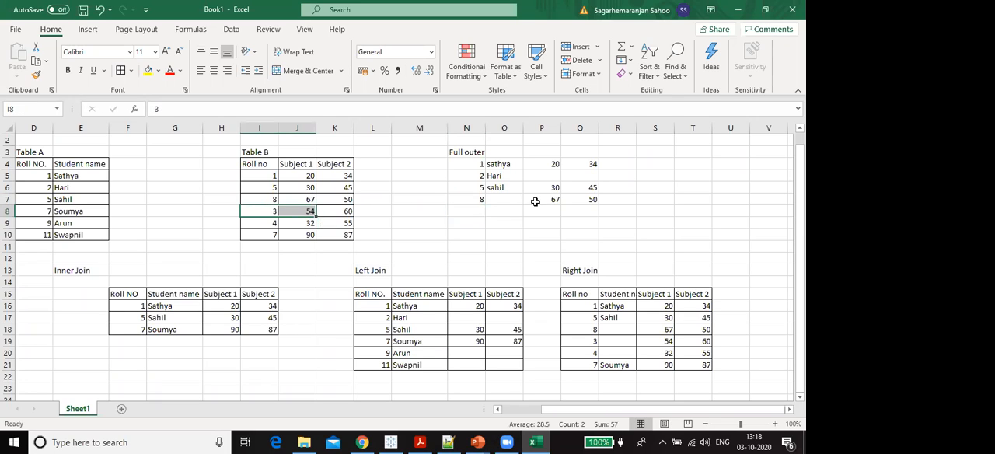
pyautogui.click(470, 210)
pyautogui.write('3')
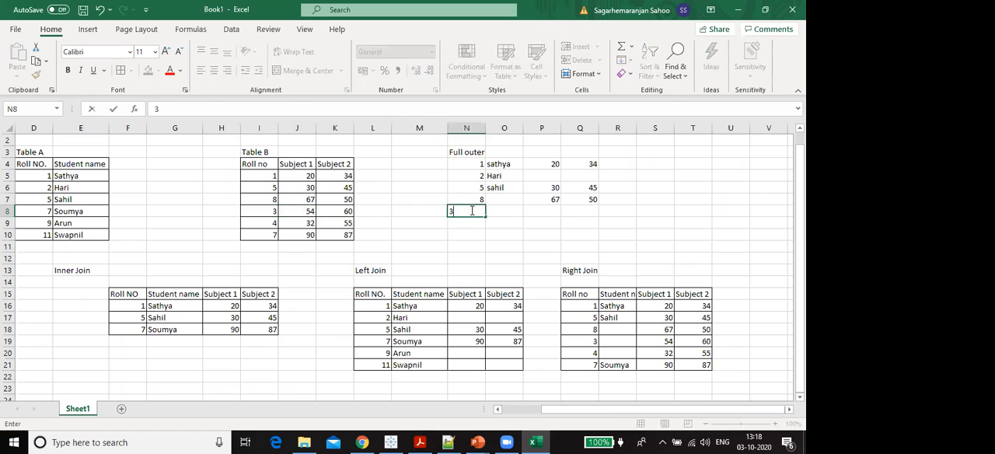
pyautogui.press('Tab')
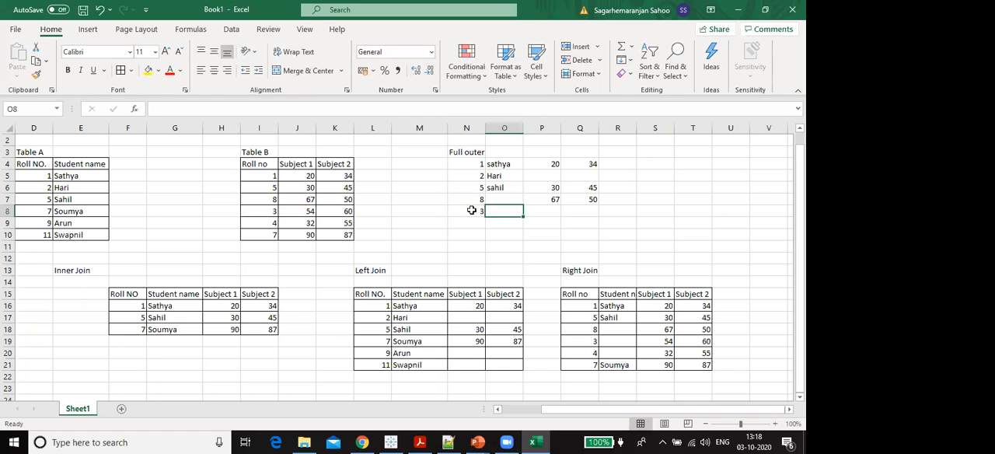
pyautogui.press('Tab')
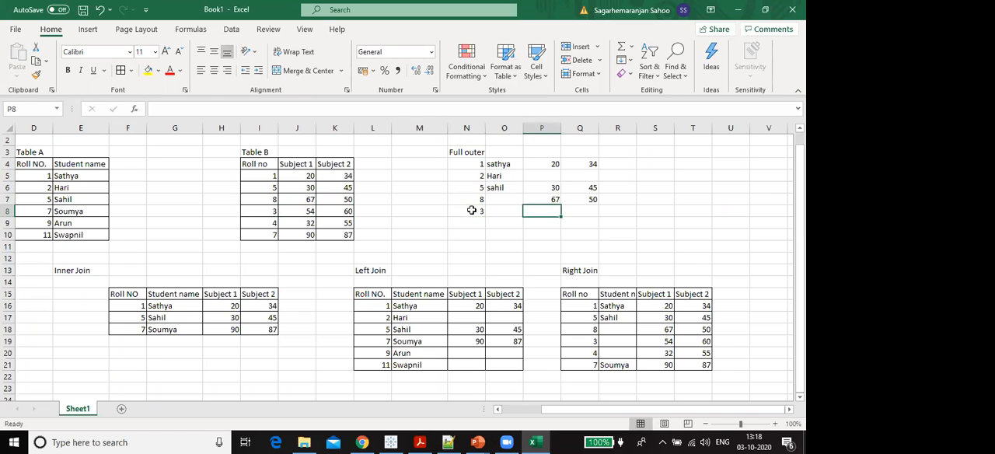
pyautogui.write('54')
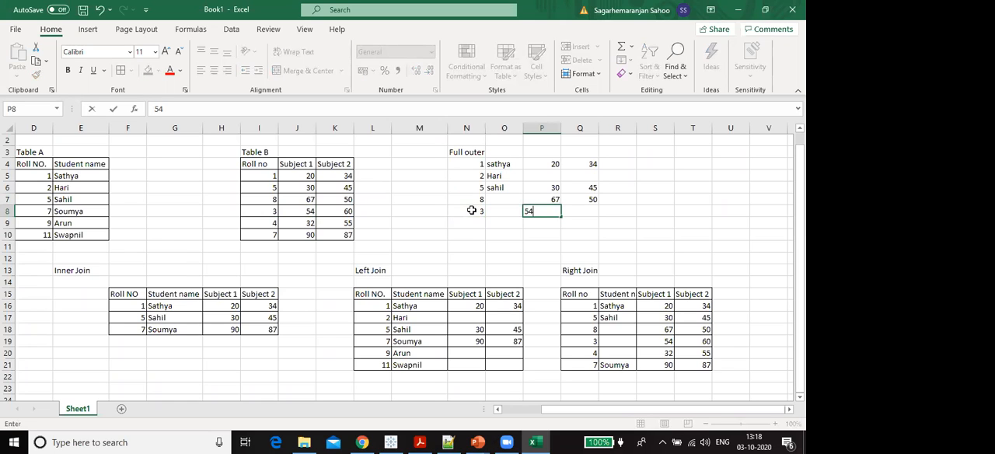
pyautogui.press('Tab')
pyautogui.write('60')
pyautogui.press('Down')
pyautogui.press('Down')
# - Add Table B's roll number 4 to the full outer join: 4 in N9, no student name, 32 in P9 and 55 in Q9
pyautogui.press('Left')
pyautogui.press('Left')
pyautogui.press('Left')
pyautogui.press('Up')
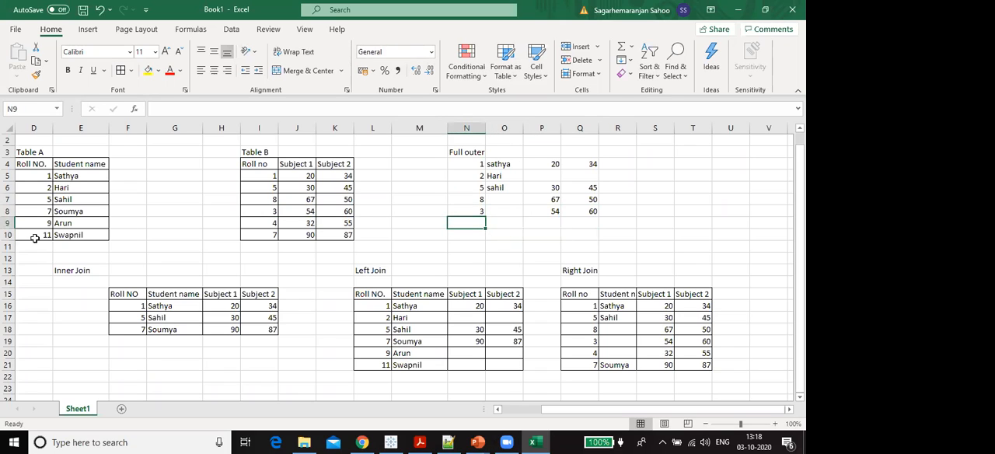
pyautogui.click(33, 207)
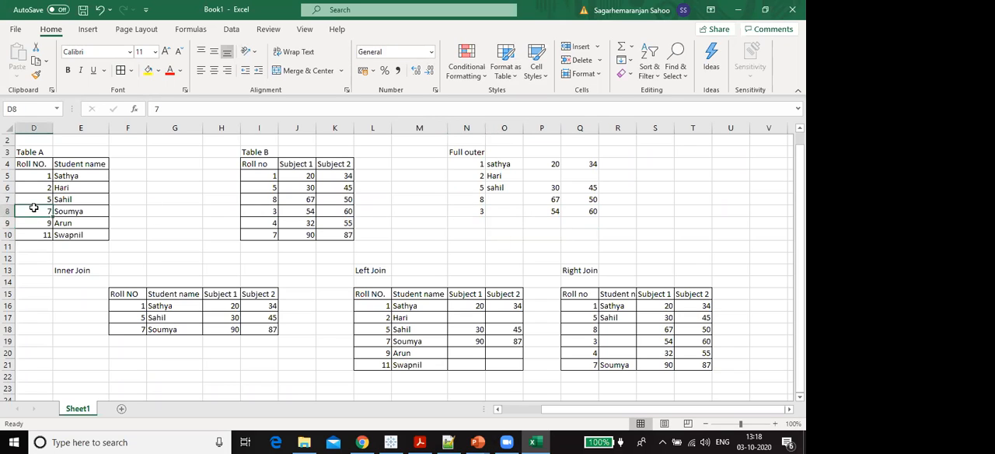
pyautogui.click(273, 223)
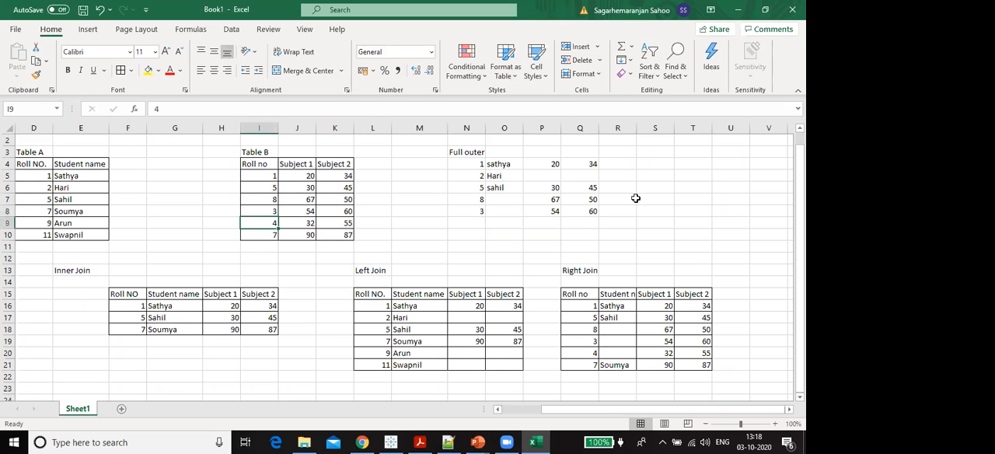
pyautogui.click(474, 224)
pyautogui.write('4')
pyautogui.press('Tab')
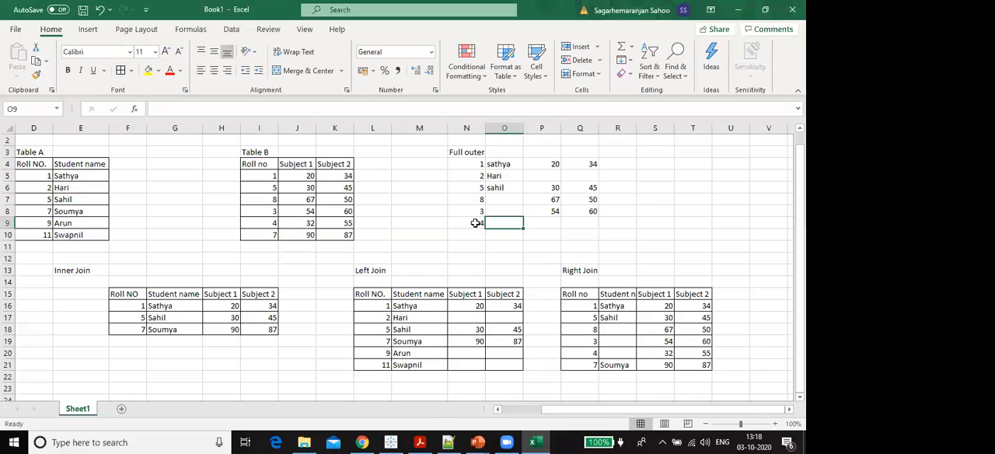
pyautogui.press('Tab')
pyautogui.write('32')
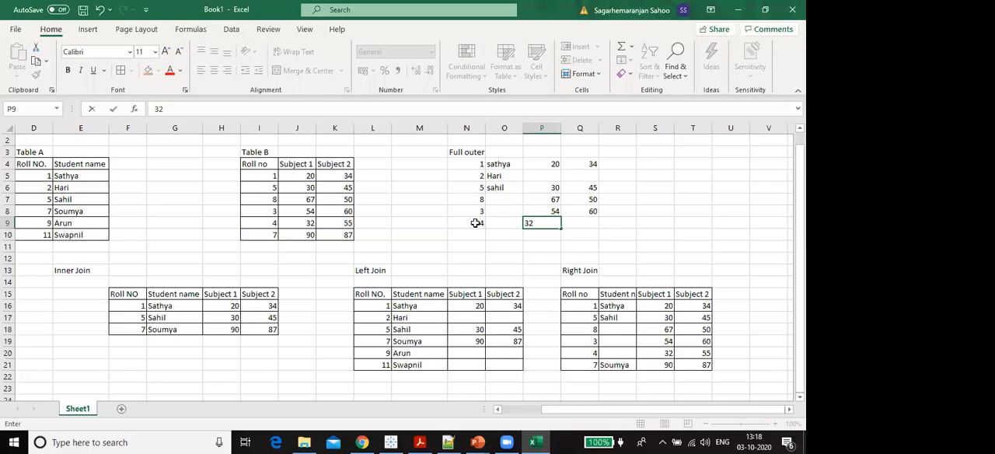
pyautogui.press('Tab')
pyautogui.write('55')
pyautogui.press('Return')
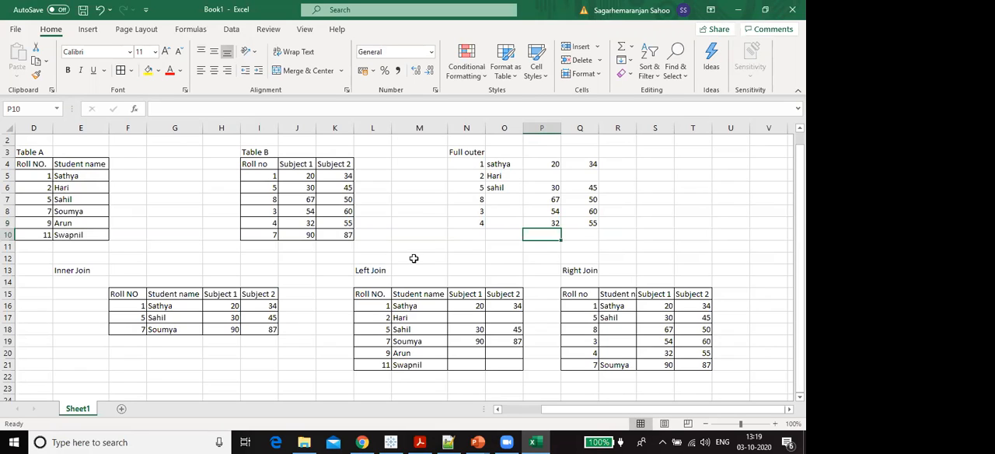
# - Enter the roll number 7 row in N10 to Q10: 7, the matching student name from Table A, 90 and 87
pyautogui.press('Left')
pyautogui.press('Left')
pyautogui.write('7')
pyautogui.press('Tab')
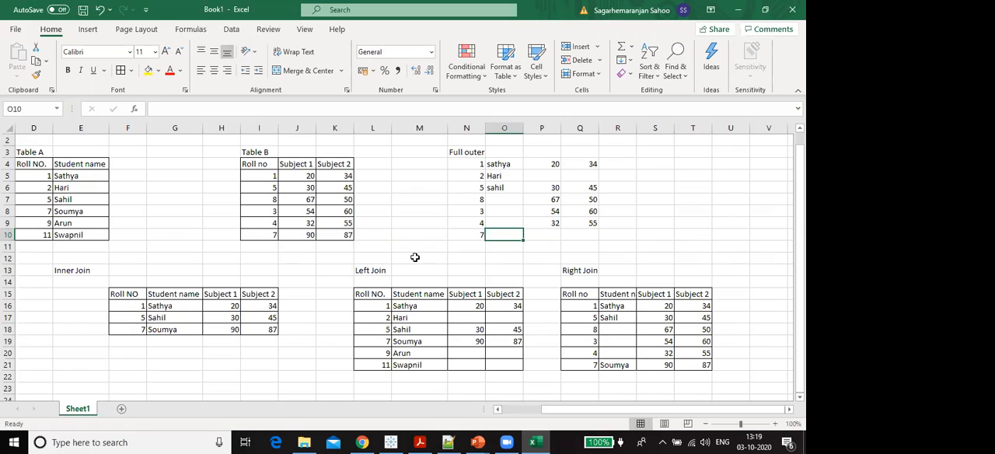
pyautogui.write('Soumya')
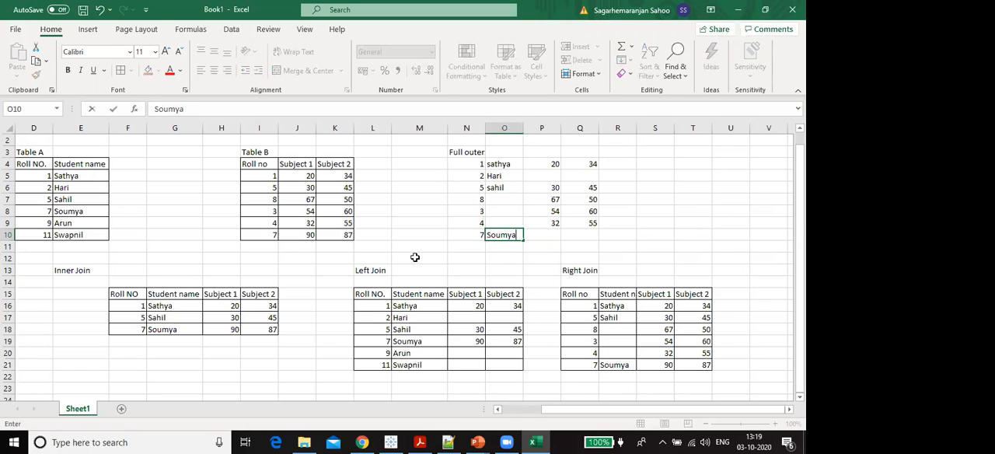
pyautogui.press('Tab')
pyautogui.write('90')
pyautogui.press('Tab')
pyautogui.write('87')
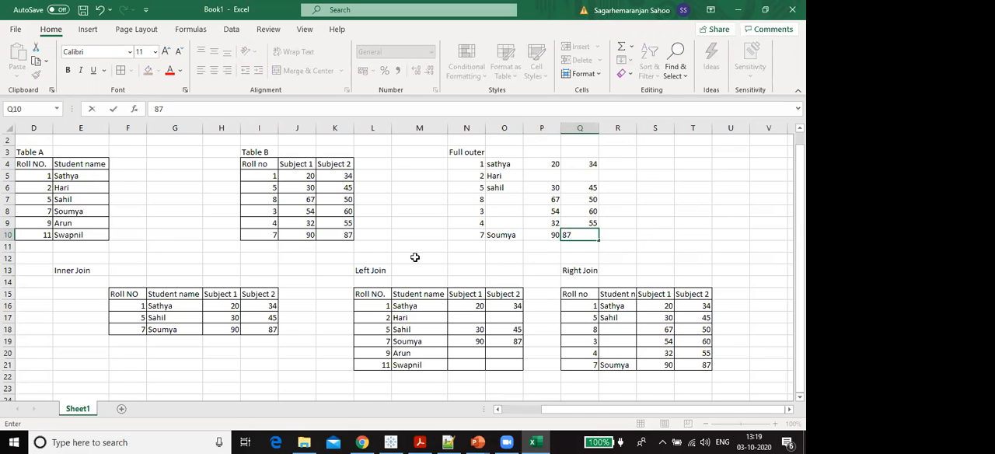
pyautogui.press('Tab')
# - Insert a blank worksheet row at row 11, above the Inner, Left and Right Join tables
pyautogui.press('Down')
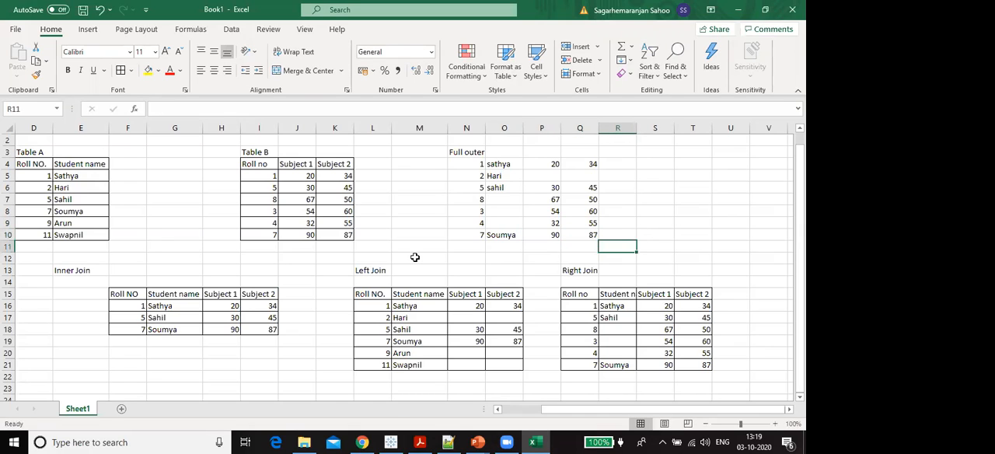
pyautogui.rightClick(8, 245)
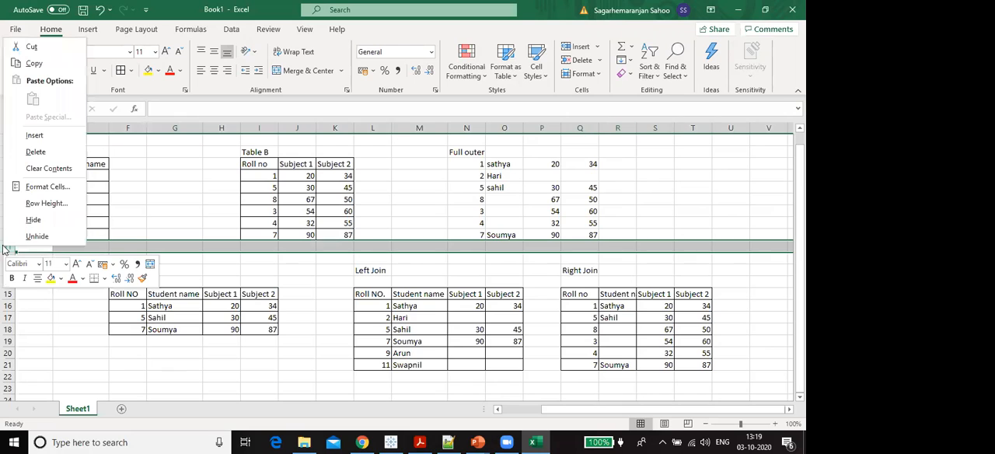
pyautogui.click(55, 134)
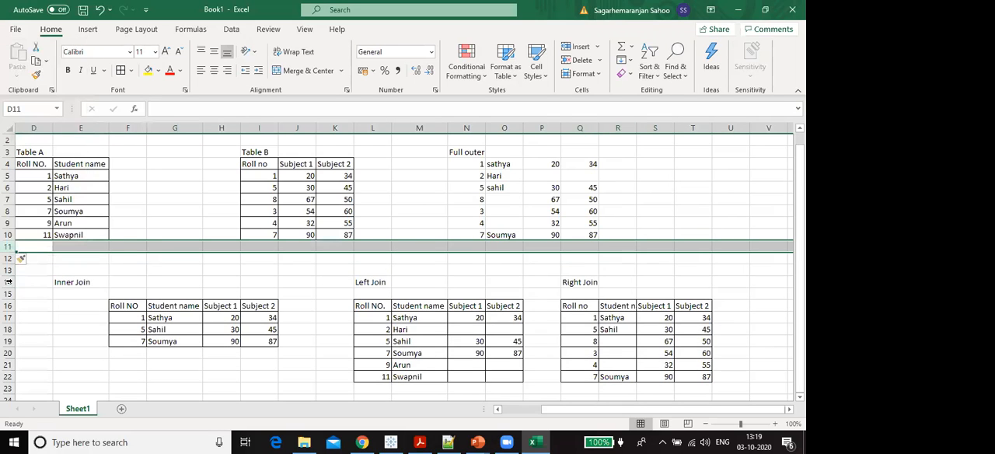
# - Insert a blank row at row 12 and copy Table A's roll number 9 and 11 rows to N11:O12 of the full outer join
pyautogui.rightClick(6, 264)
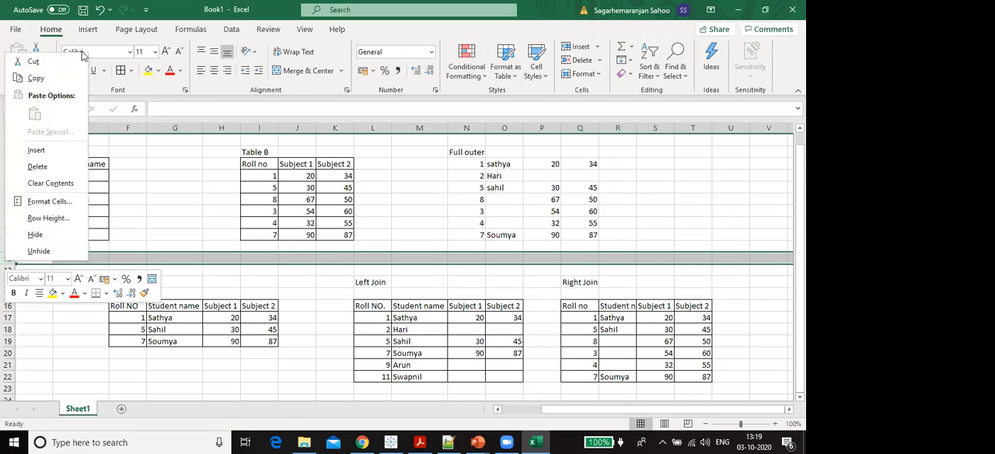
pyautogui.click(44, 151)
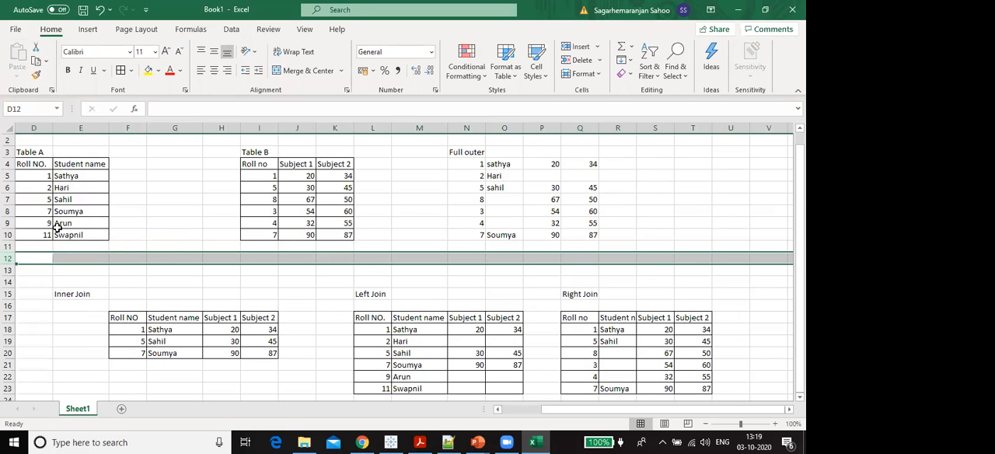
pyautogui.moveTo(58, 225); pyautogui.dragTo(62, 233)
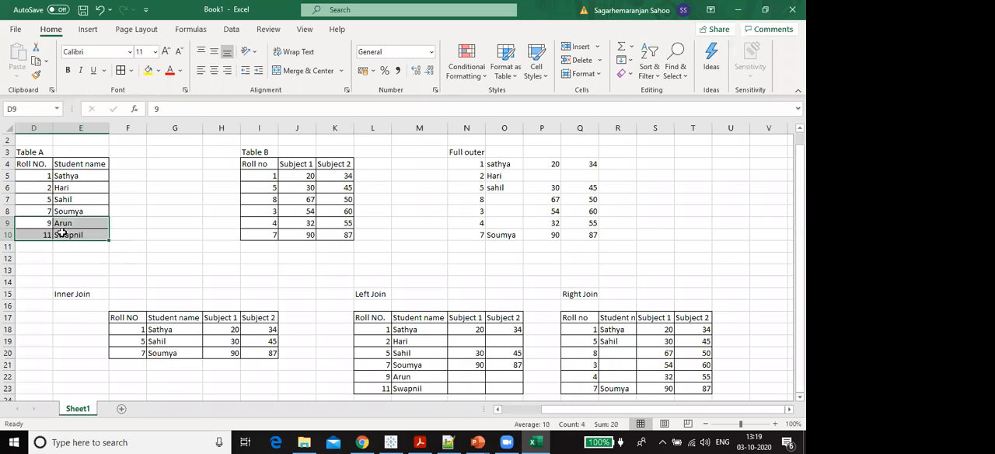
pyautogui.hotkey('ctrl', 'c')
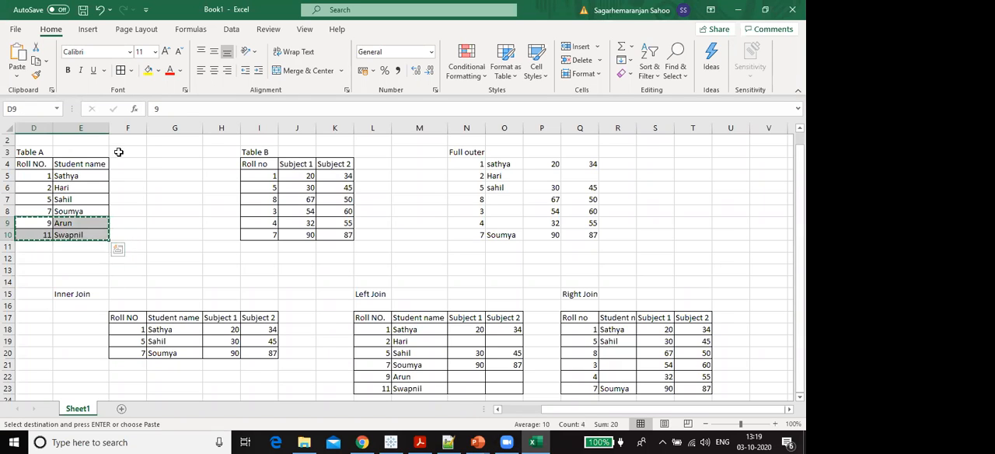
pyautogui.click(481, 245)
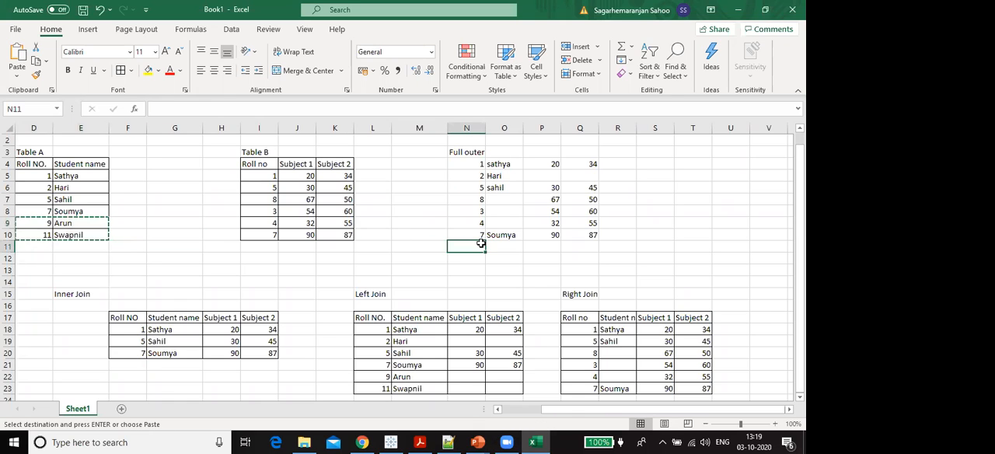
pyautogui.hotkey('ctrl', 'v')
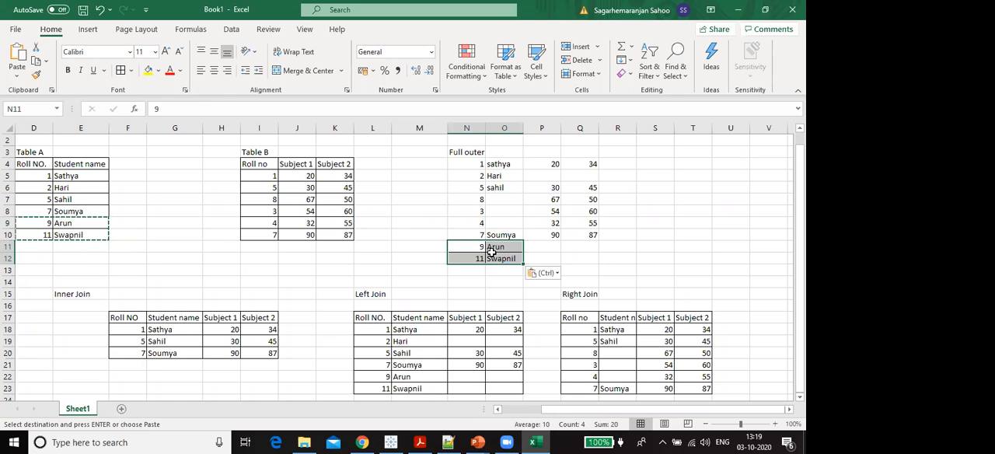
# - Apply all borders to the full outer join range N3:Q12
pyautogui.click(585, 258)
pyautogui.moveTo(586, 257); pyautogui.dragTo(457, 150)
pyautogui.click(120, 70)
pyautogui.click(628, 209)
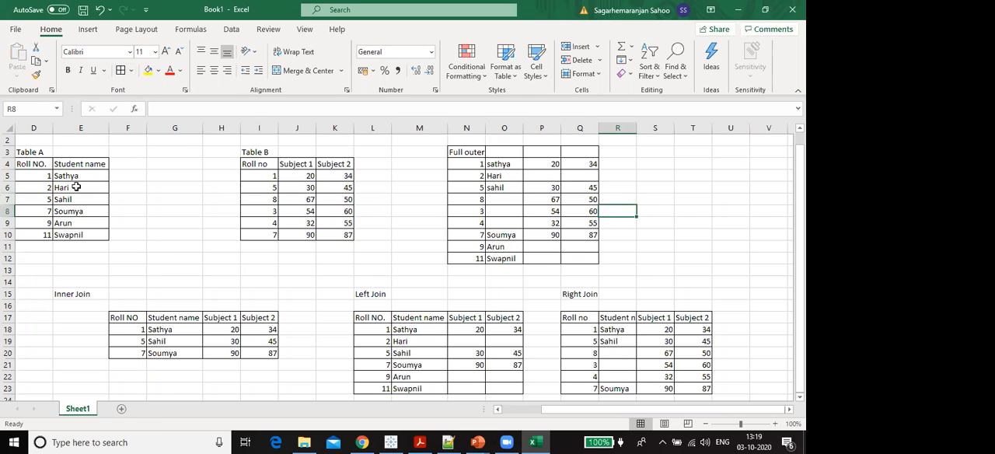
# - Compare Table A's rows and Table B's roll numbers and marks with the combined rows of the full outer join
pyautogui.moveTo(45, 164); pyautogui.dragTo(73, 244)
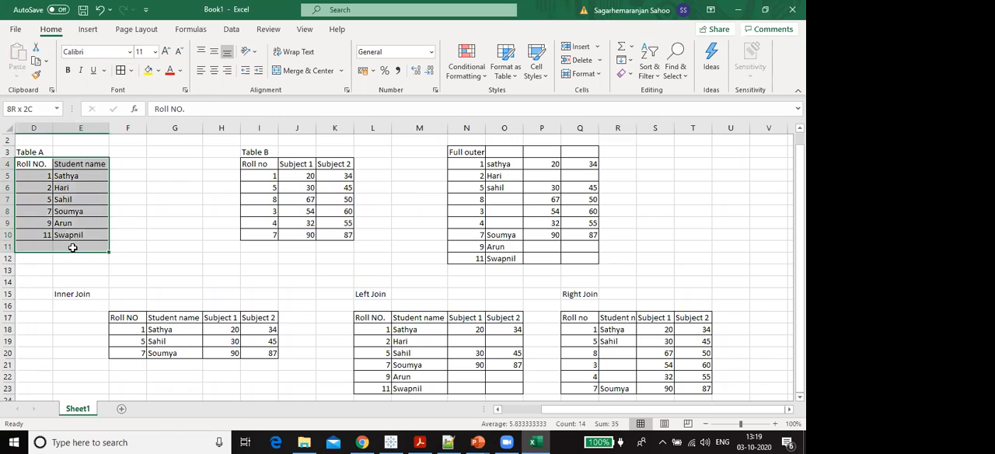
pyautogui.click(292, 187)
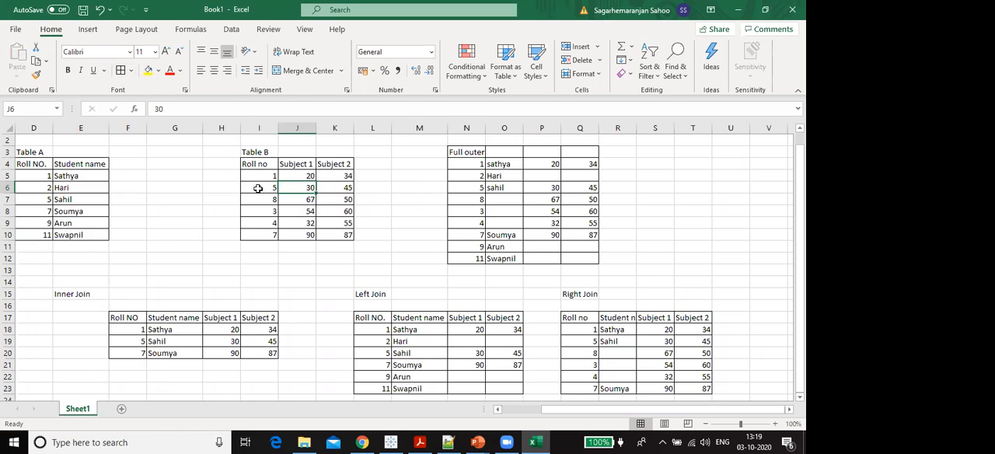
pyautogui.moveTo(258, 188); pyautogui.dragTo(261, 223)
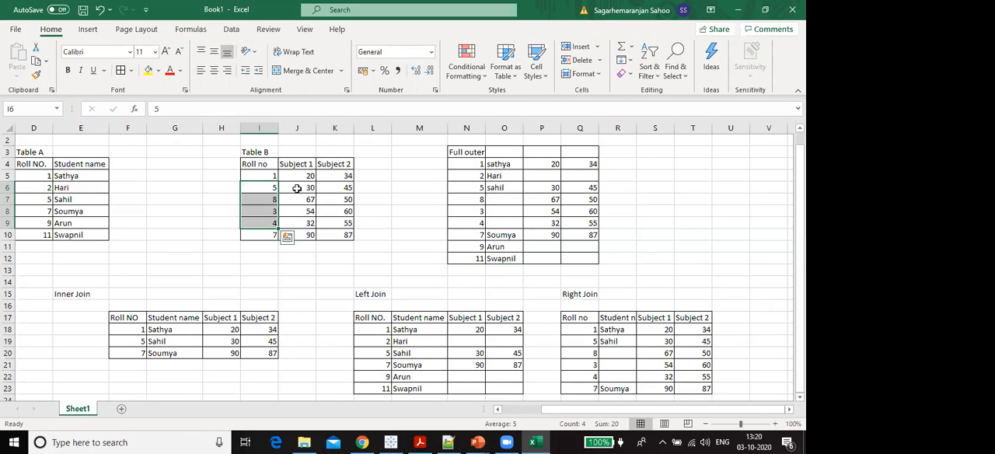
pyautogui.moveTo(297, 188); pyautogui.dragTo(325, 210)
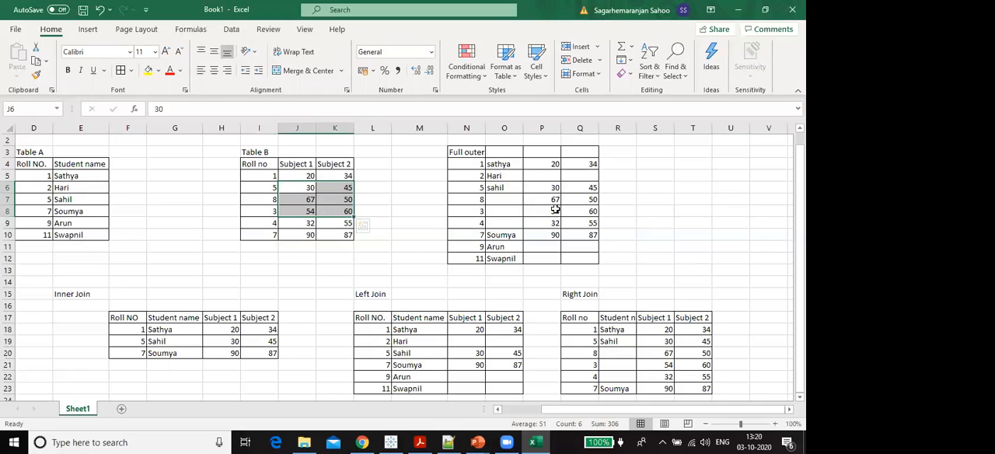
pyautogui.moveTo(455, 164); pyautogui.dragTo(589, 258)
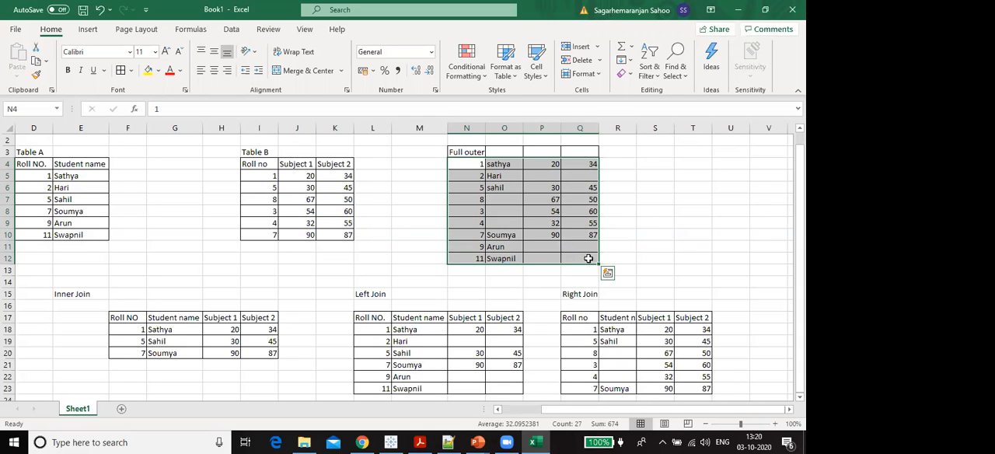
# - Try to insert a blank worksheet row above the table titles in row 3
pyautogui.click(469, 152)
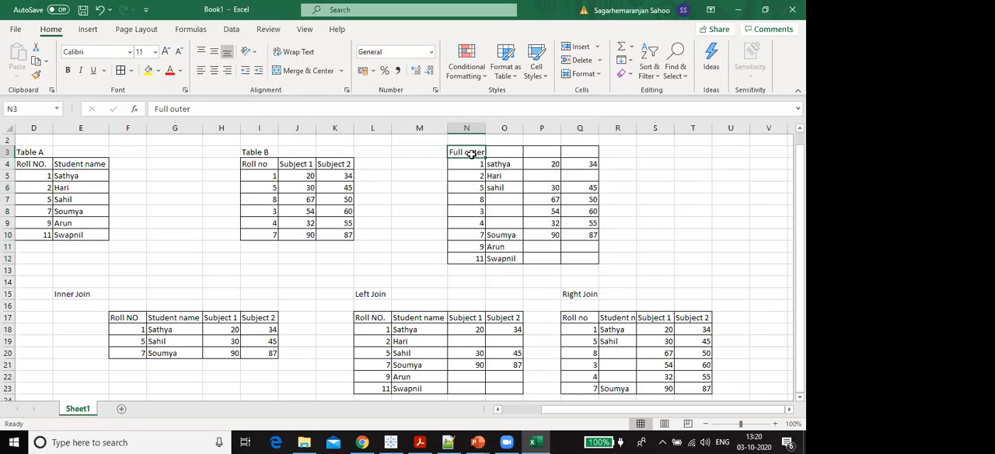
pyautogui.moveTo(5, 147); pyautogui.dragTo(5, 155)
pyautogui.click(7, 157)
pyautogui.rightClick(6, 158)
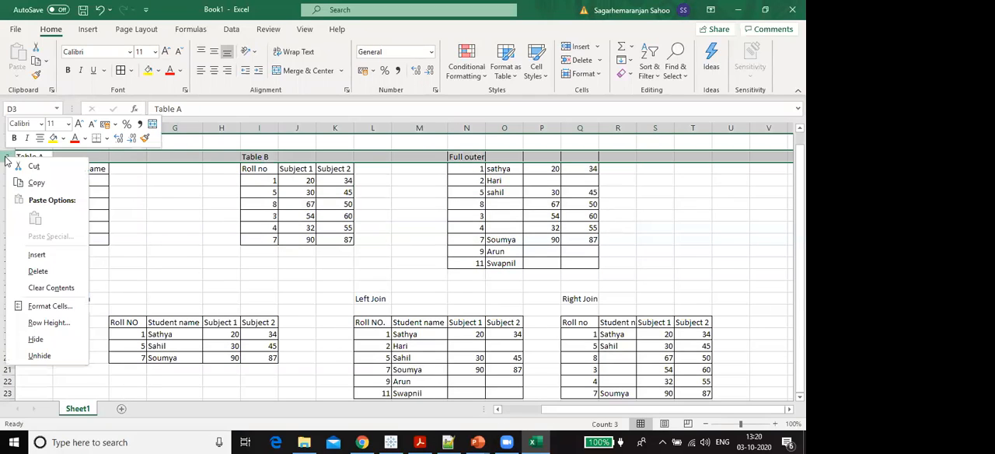
pyautogui.click(36, 254)
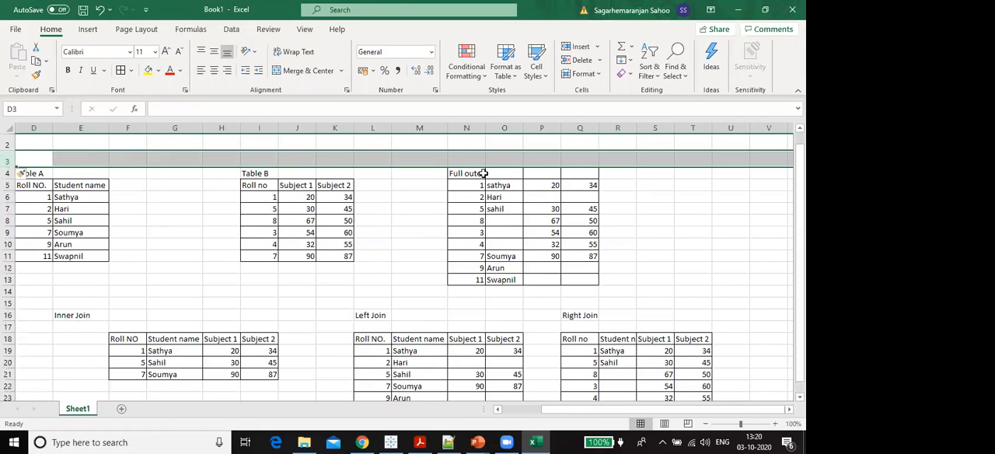
pyautogui.hotkey('ctrl', 'z')
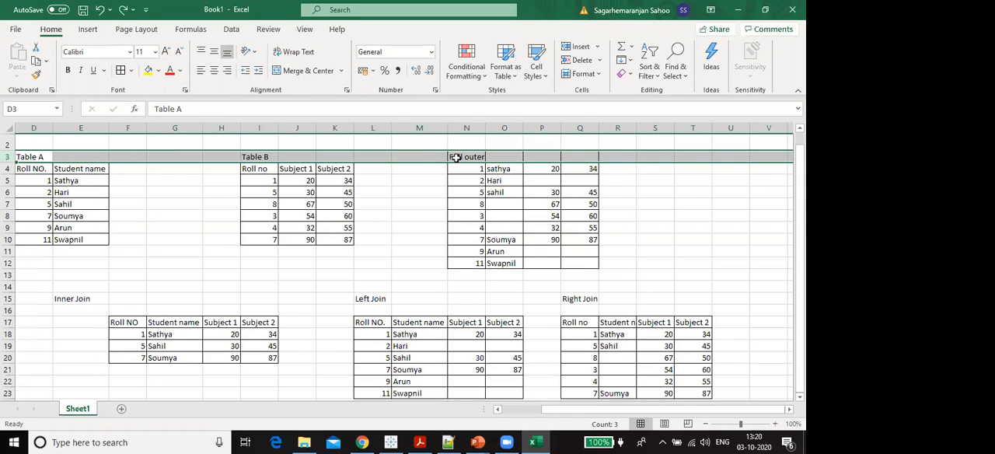
# - Move the Full outer title from N3 up to N2 to free the row above the data
pyautogui.click(455, 157)
pyautogui.hotkey('ctrl', 'x')
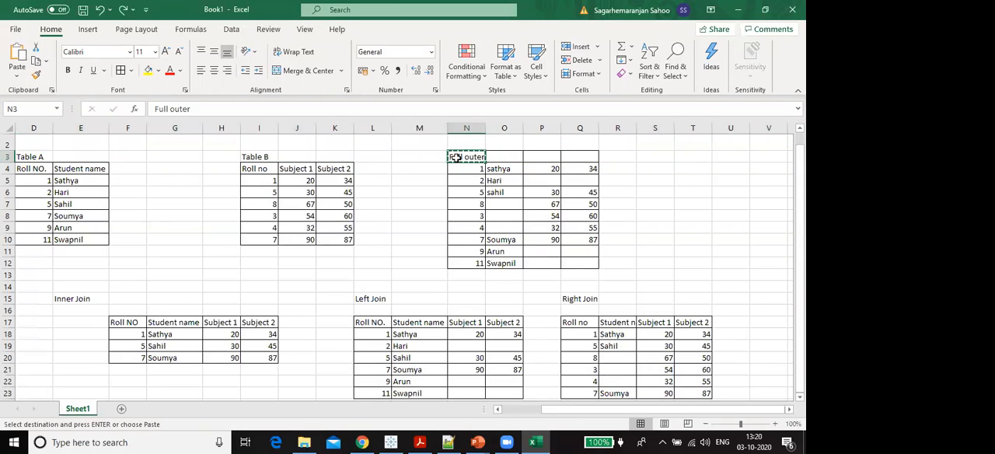
pyautogui.click(460, 146)
pyautogui.hotkey('ctrl', 'v')
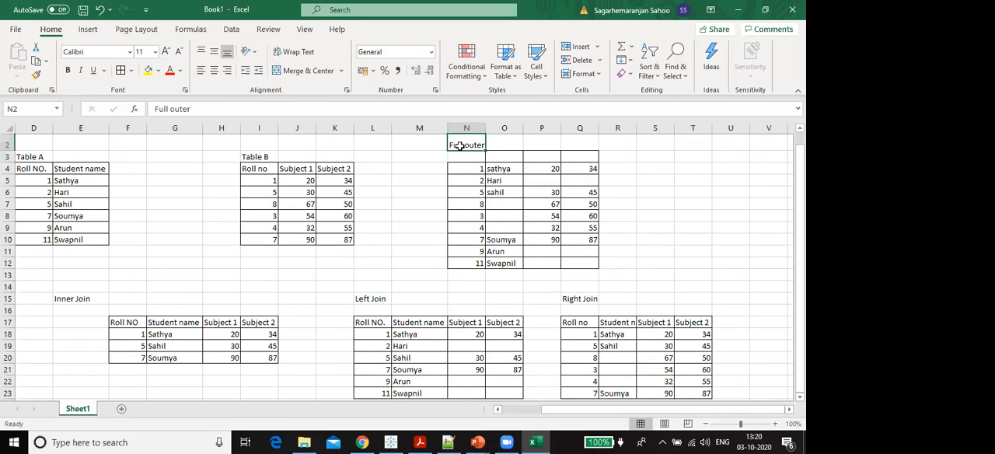
# - Enter the full outer join column headers Roll no, Name, Subject 1 and Subject 2 in N3 to Q3
pyautogui.click(459, 157)
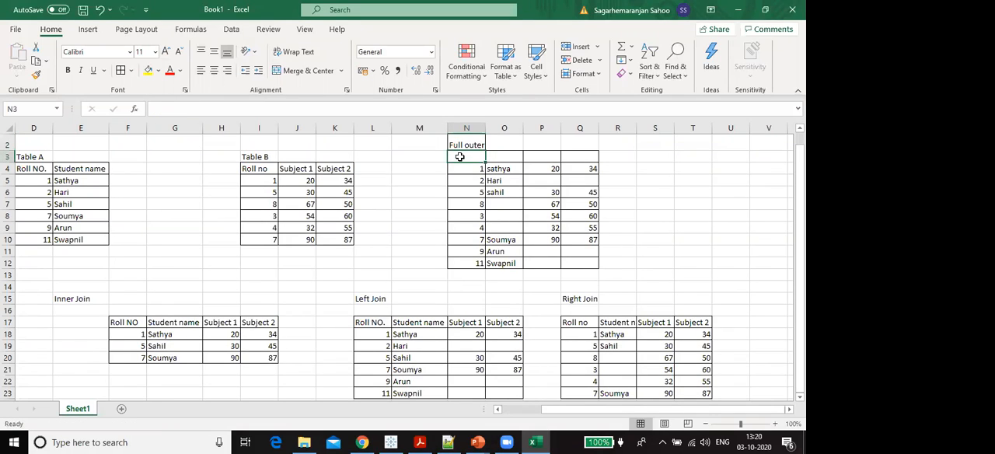
pyautogui.write('Roll no')
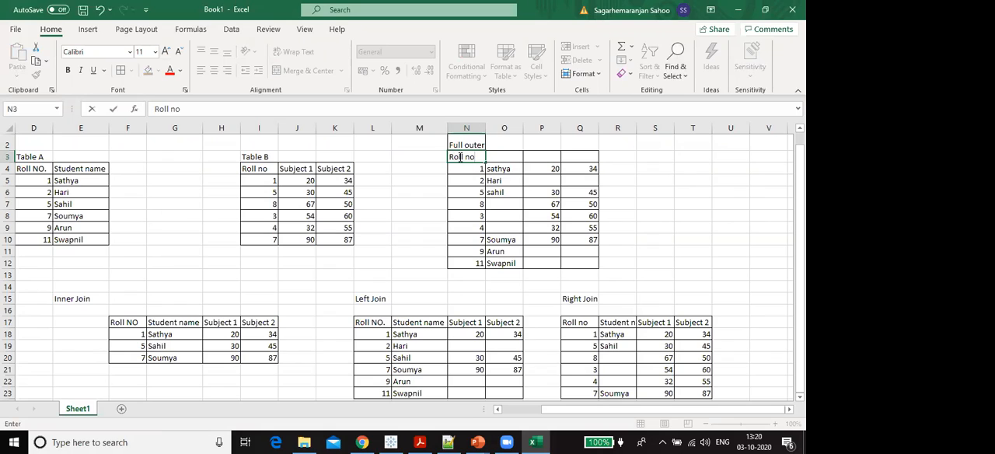
pyautogui.press('Tab')
pyautogui.write('Name')
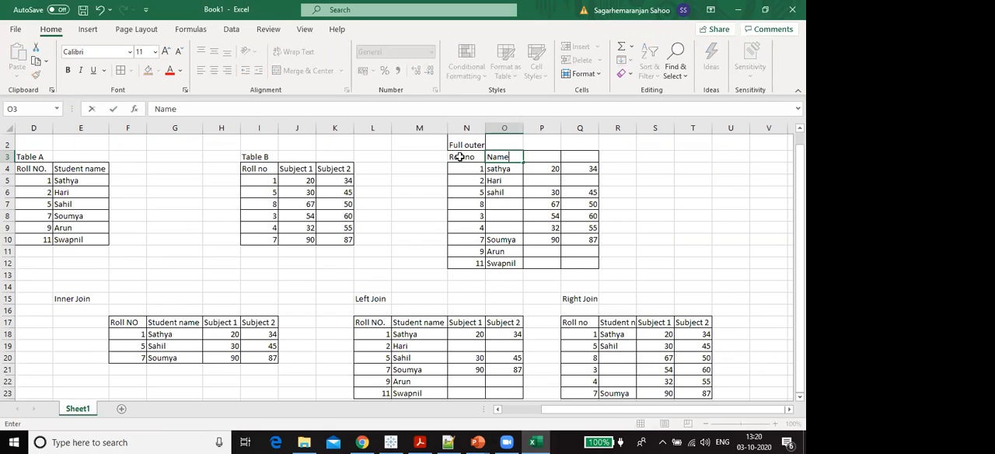
pyautogui.press('Tab')
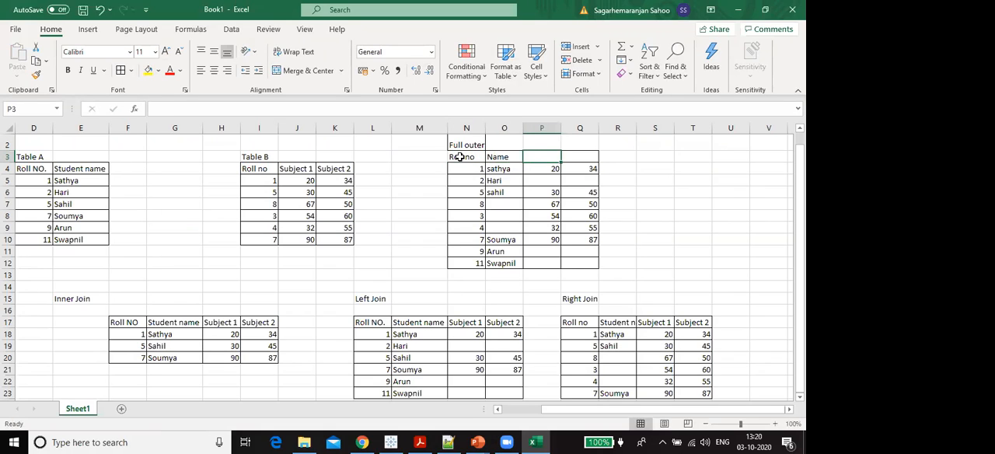
pyautogui.write('Subject 1')
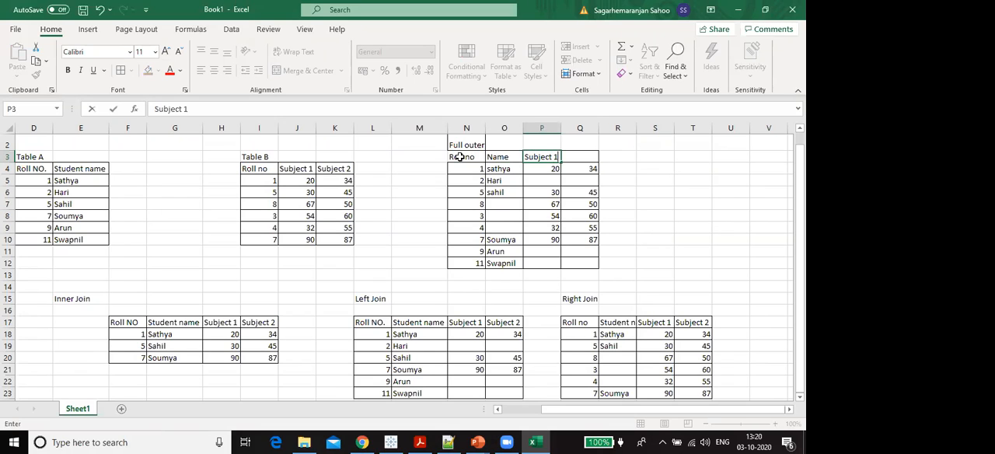
pyautogui.press('Tab')
pyautogui.write('S')
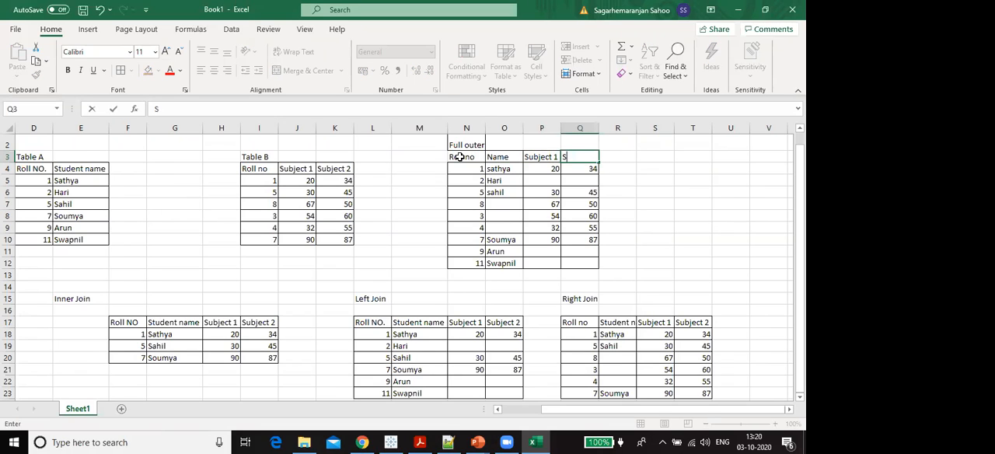
pyautogui.write('unbject 2')
pyautogui.press('Return')
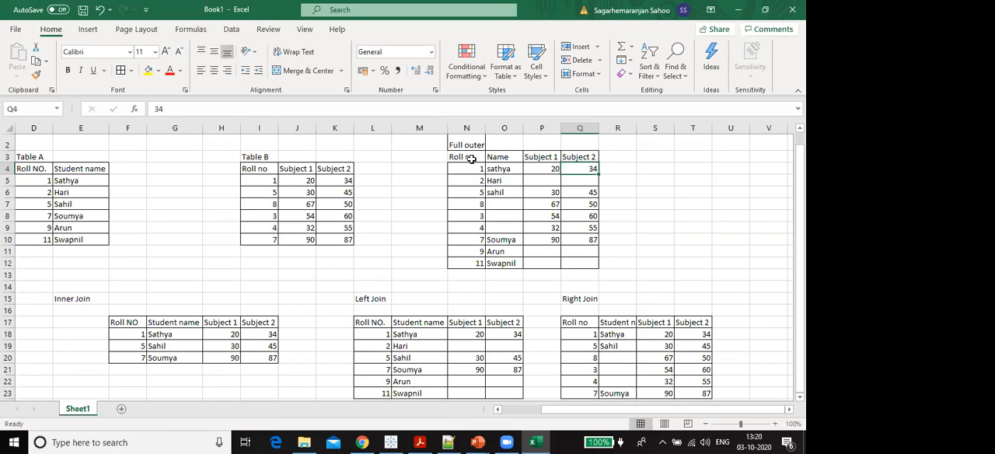
# - Examine the full outer join table from N3 to Q12, focusing on its roll number column
pyautogui.moveTo(472, 156); pyautogui.dragTo(576, 260)
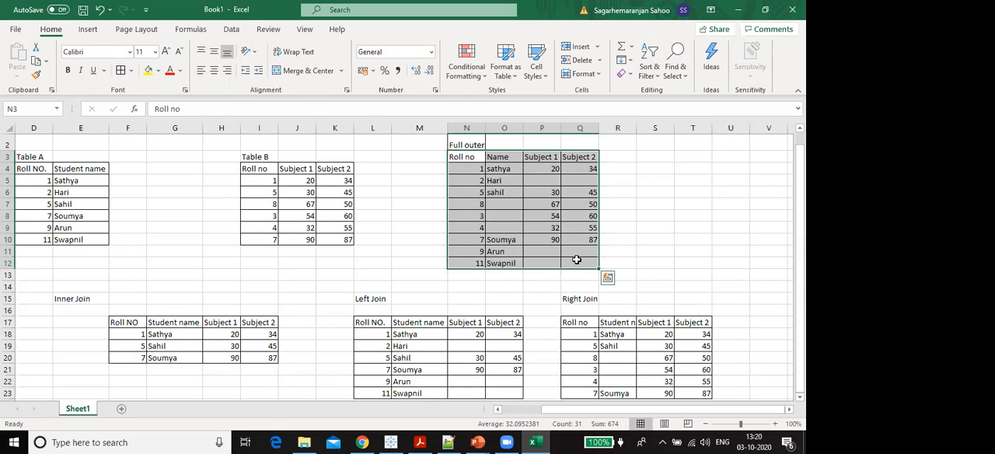
pyautogui.click(461, 157)
pyautogui.moveTo(461, 157); pyautogui.dragTo(459, 170)
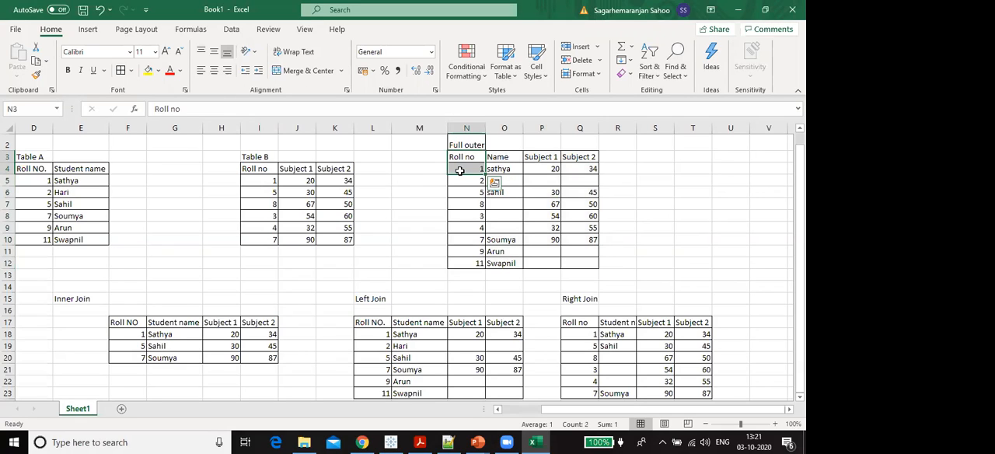
pyautogui.moveTo(459, 170); pyautogui.dragTo(464, 236)
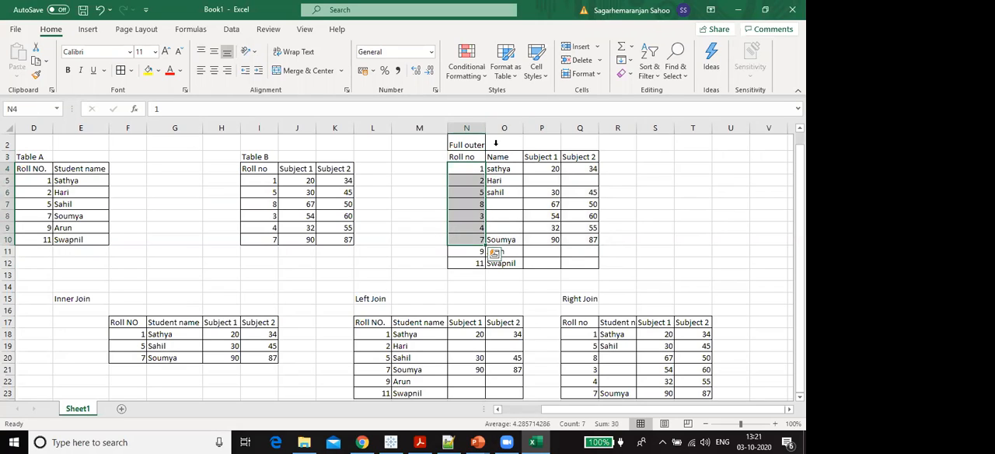
pyautogui.click(464, 171)
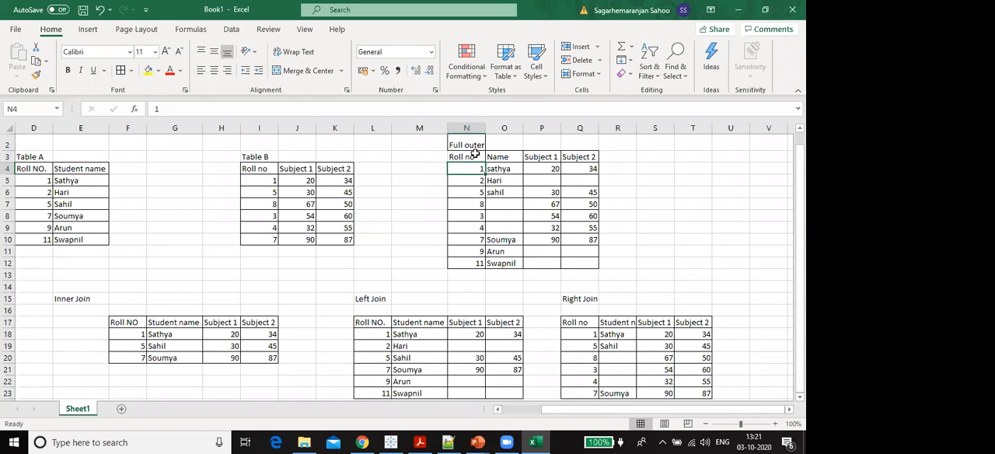
# - Add a Joining Date column header in R3 and enter 5th june in R4 for roll number 1
pyautogui.click(623, 155)
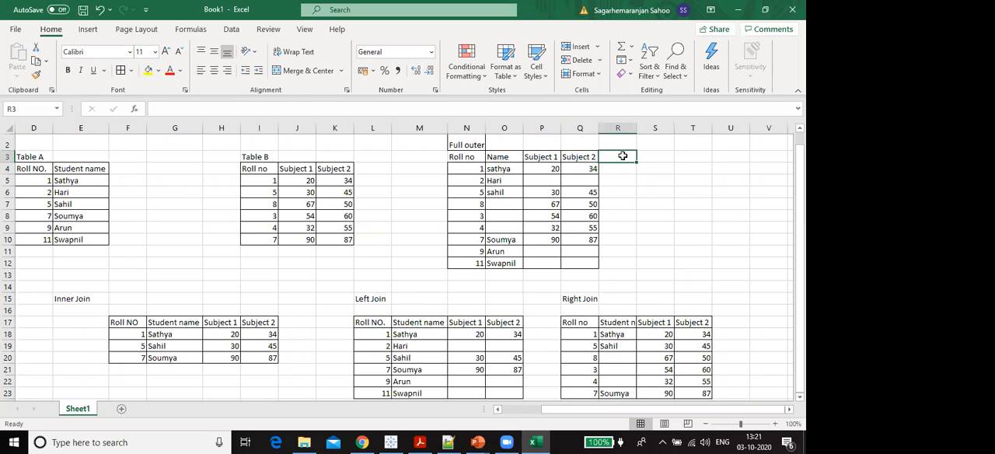
pyautogui.write('JOinui')
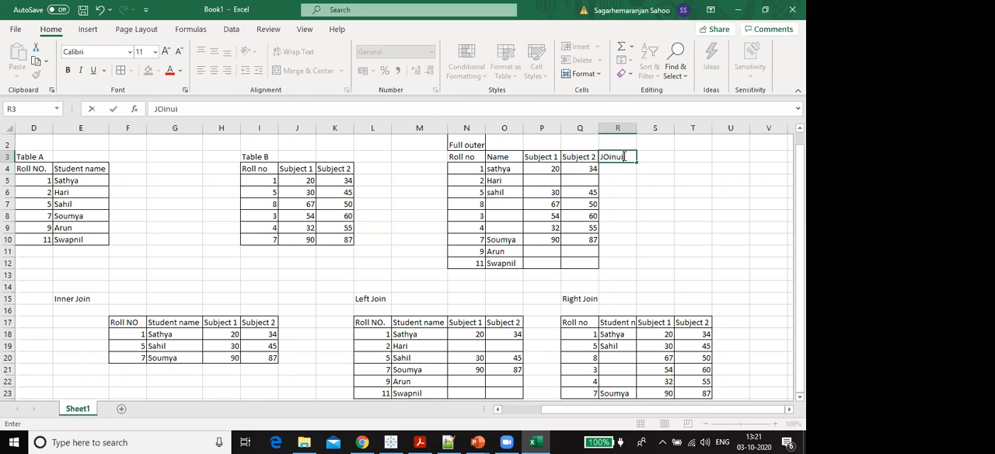
pyautogui.press('BackSpace')
pyautogui.press('BackSpace')
pyautogui.press('BackSpace')
pyautogui.press('BackSpace')
pyautogui.press('BackSpace')
pyautogui.write('oining')
pyautogui.write(' Data')
pyautogui.press('BackSpace')
pyautogui.press('BackSpace')
pyautogui.press('BackSpace')
pyautogui.write('ate')
pyautogui.press('Return')
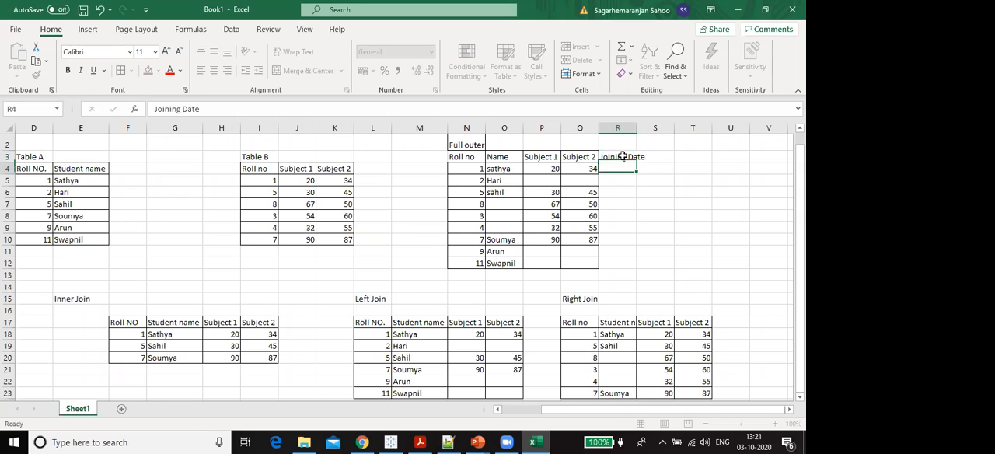
pyautogui.write('5th june')
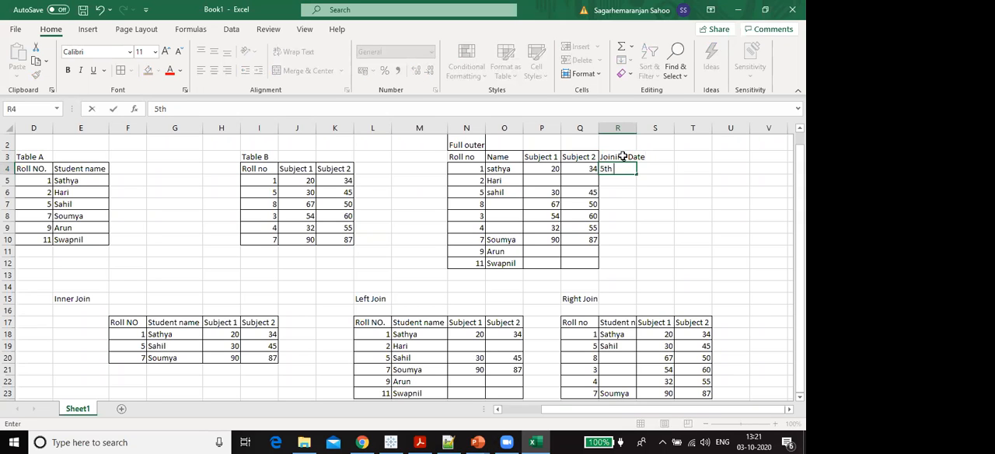
pyautogui.press('Tab')
pyautogui.write('6 the ded')
pyautogui.press('BackSpace')
pyautogui.press('BackSpace')
pyautogui.press('BackSpace')
pyautogui.press('BackSpace')
pyautogui.press('BackSpace')
pyautogui.press('BackSpace')
pyautogui.press('BackSpace')
pyautogui.press('BackSpace')
pyautogui.press('BackSpace')
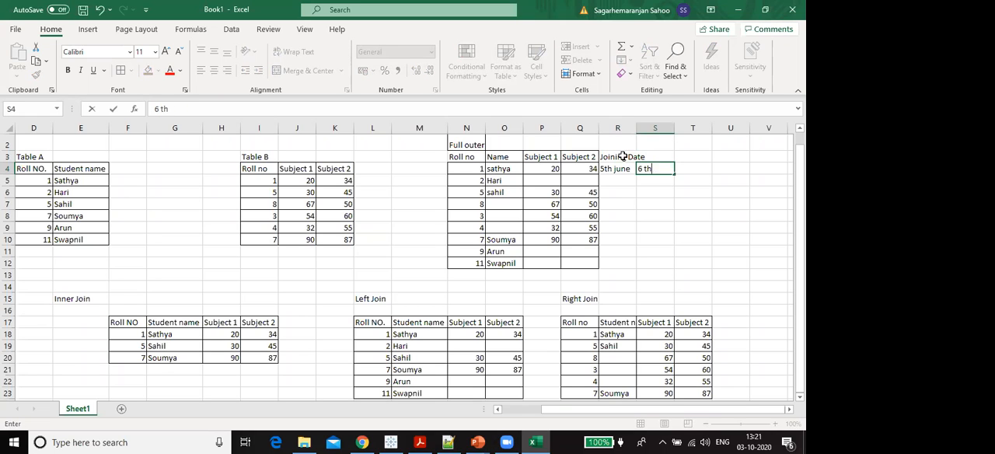
pyautogui.press('Return')
pyautogui.press('Left')
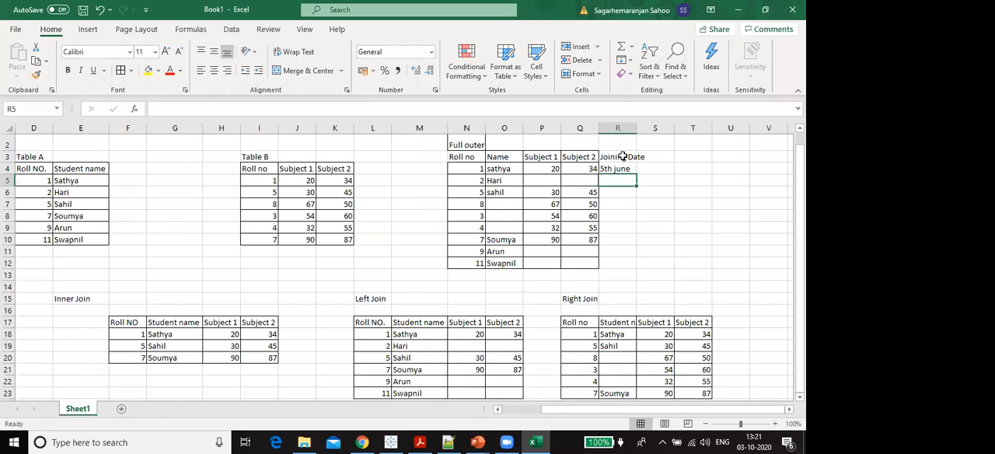
# - Enter the joining dates 6 th dec in R5 and 10 march in R6, and widen column R to fit its header
pyautogui.write('6 th dec')
pyautogui.press('Return')
pyautogui.write('10 mar')
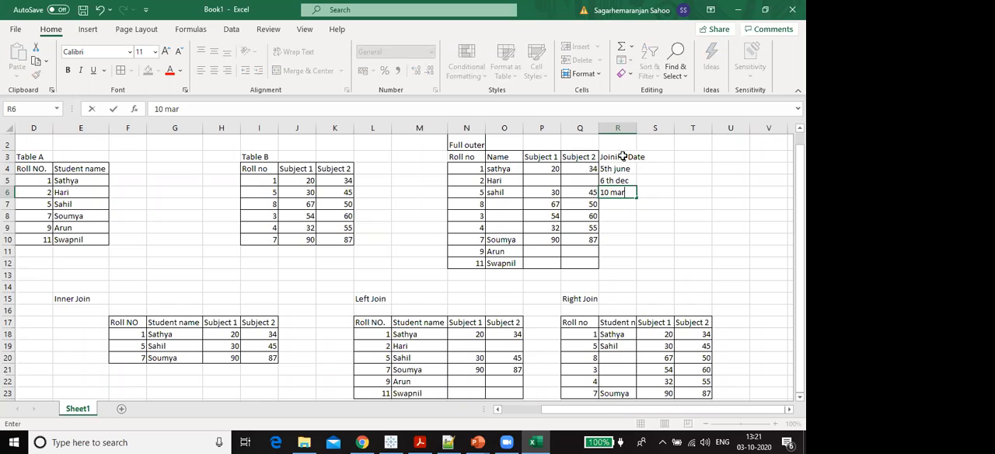
pyautogui.write('ch')
pyautogui.press('Return')
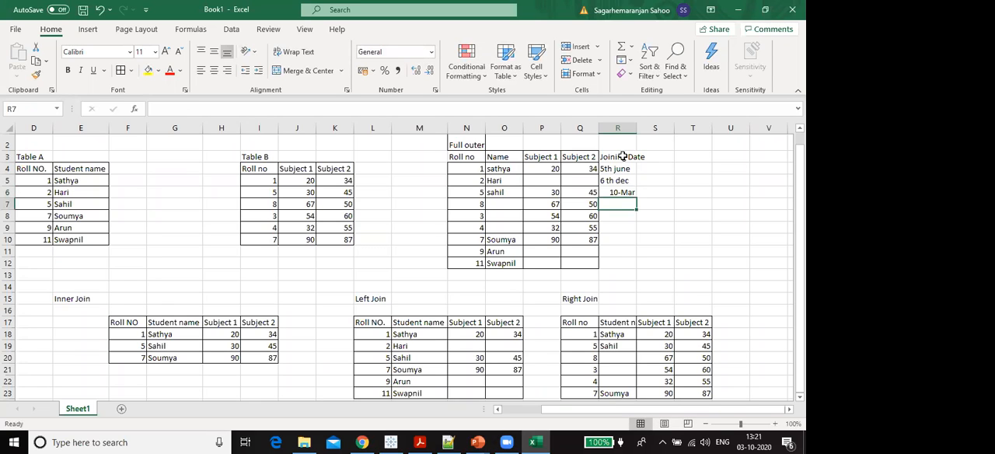
pyautogui.moveTo(617, 204); pyautogui.dragTo(617, 265)
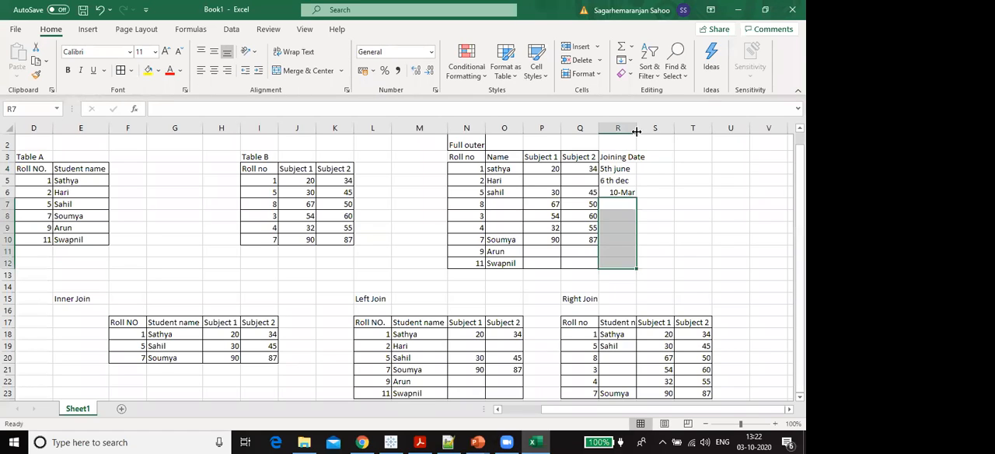
pyautogui.moveTo(636, 131); pyautogui.dragTo(654, 132)
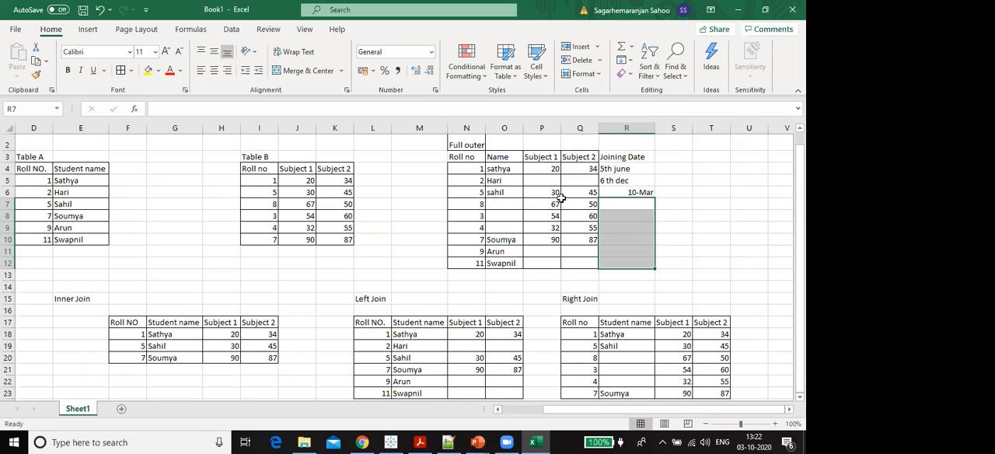
# - Examine the Subject 1, Subject 2 and Joining Date columns of the full outer join table
pyautogui.moveTo(579, 168); pyautogui.dragTo(584, 242)
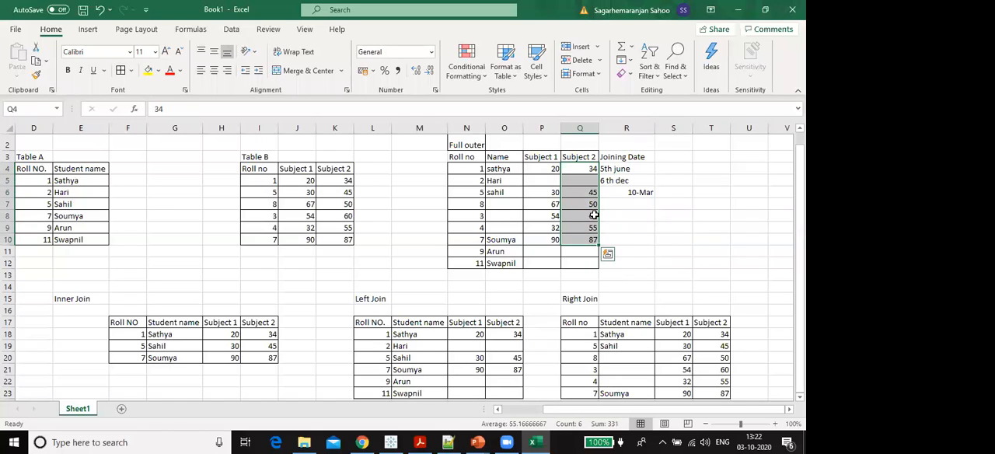
pyautogui.click(590, 168)
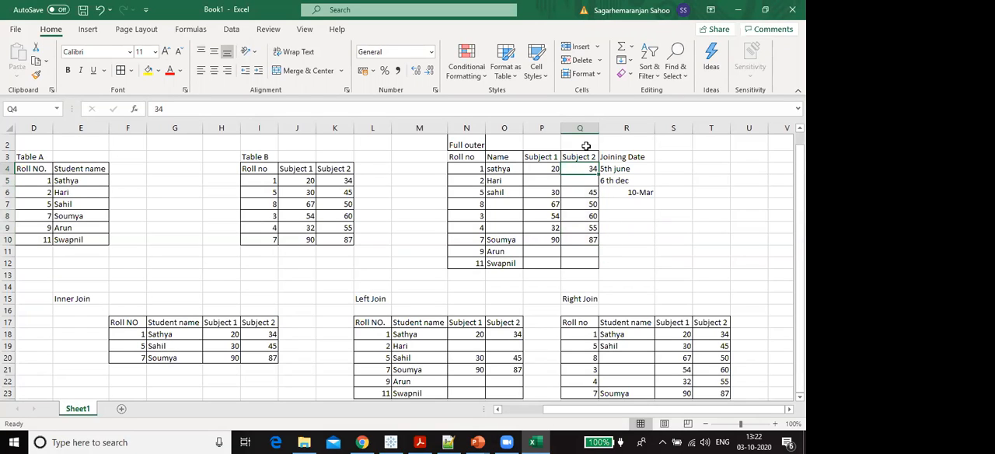
pyautogui.click(584, 130)
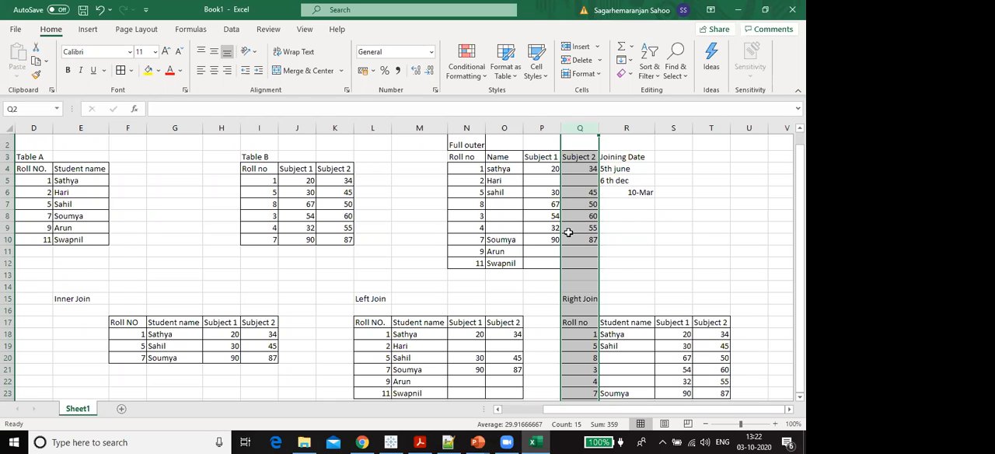
pyautogui.click(610, 262)
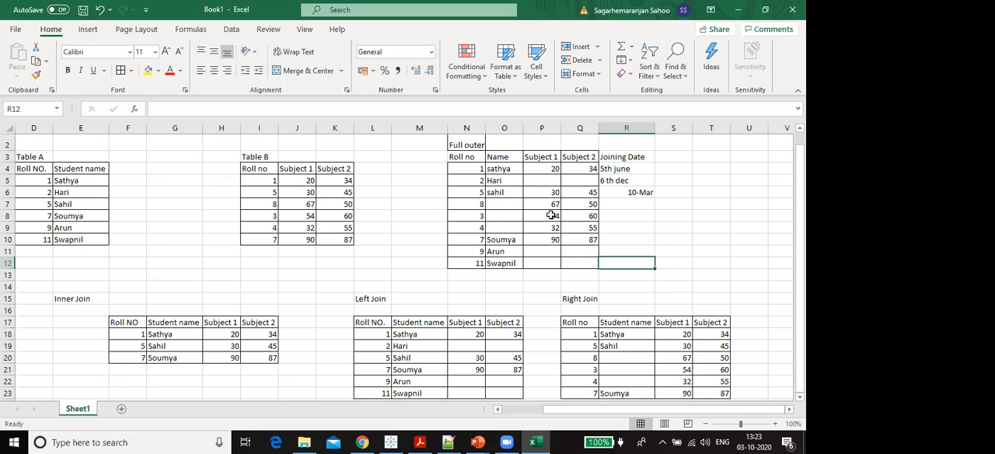
pyautogui.click(548, 240)
pyautogui.moveTo(544, 259); pyautogui.dragTo(584, 161)
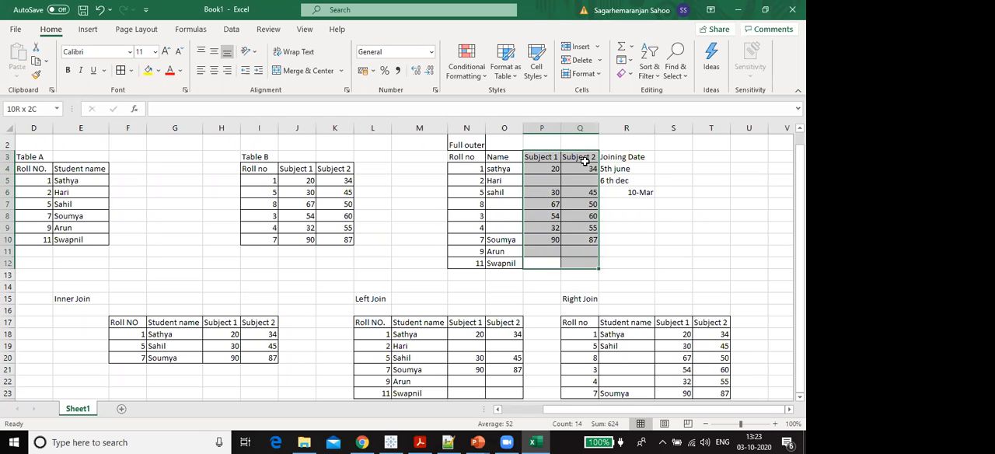
pyautogui.moveTo(604, 159); pyautogui.dragTo(609, 262)
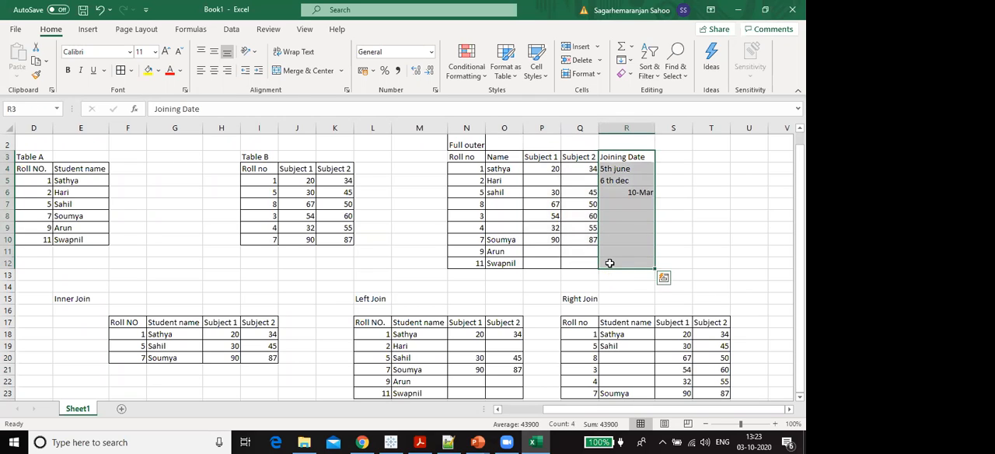
pyautogui.click(629, 191)
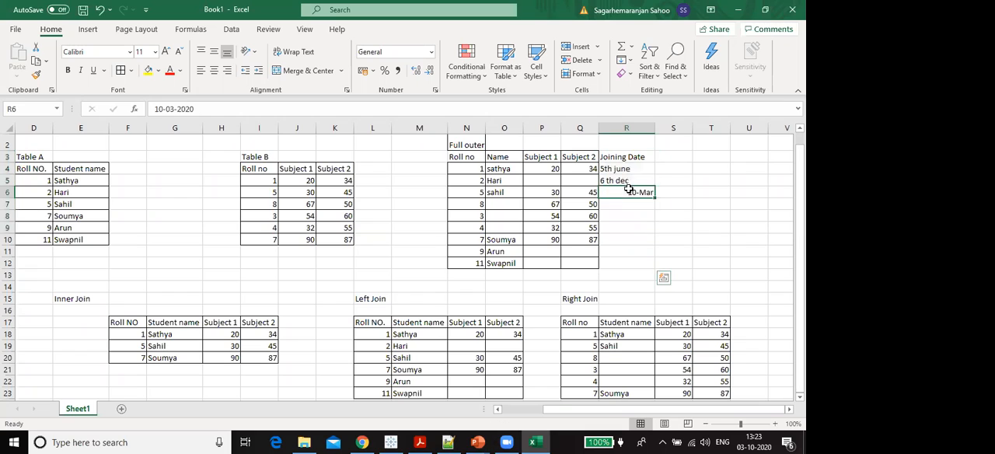
pyautogui.click(627, 170)
pyautogui.moveTo(628, 179); pyautogui.dragTo(625, 258)
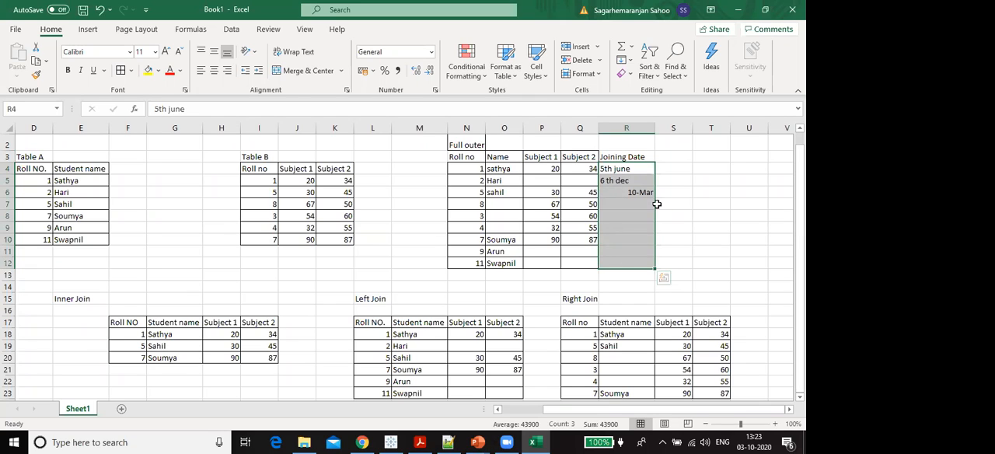
pyautogui.moveTo(634, 171); pyautogui.dragTo(633, 177)
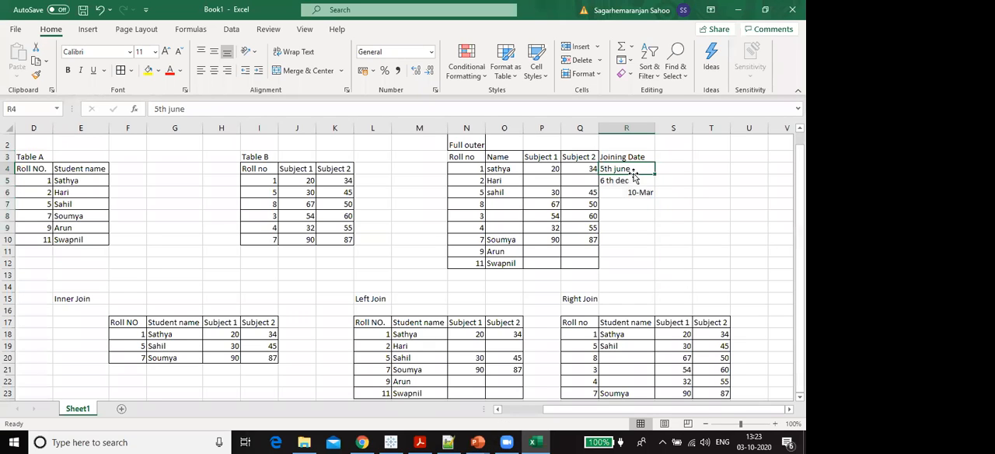
# - Compare the roll numbers in N4 to N12 with the Name column, focusing on the name cells O7 to O9
pyautogui.moveTo(494, 171); pyautogui.dragTo(495, 263)
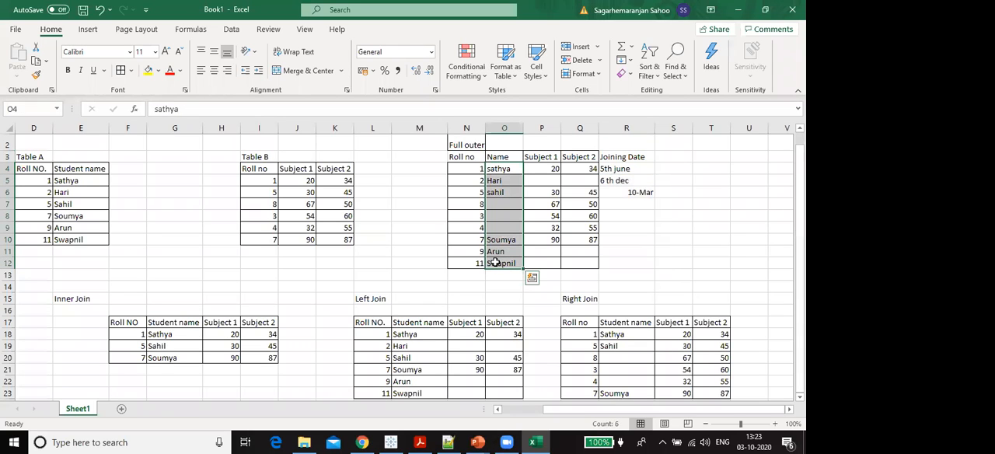
pyautogui.click(471, 168)
pyautogui.moveTo(471, 167); pyautogui.dragTo(470, 257)
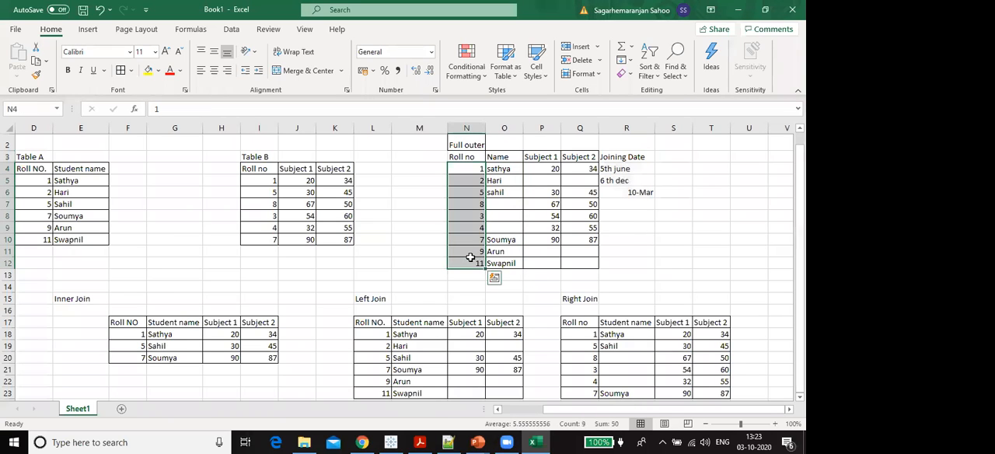
pyautogui.moveTo(472, 158); pyautogui.dragTo(470, 258)
pyautogui.click(474, 160)
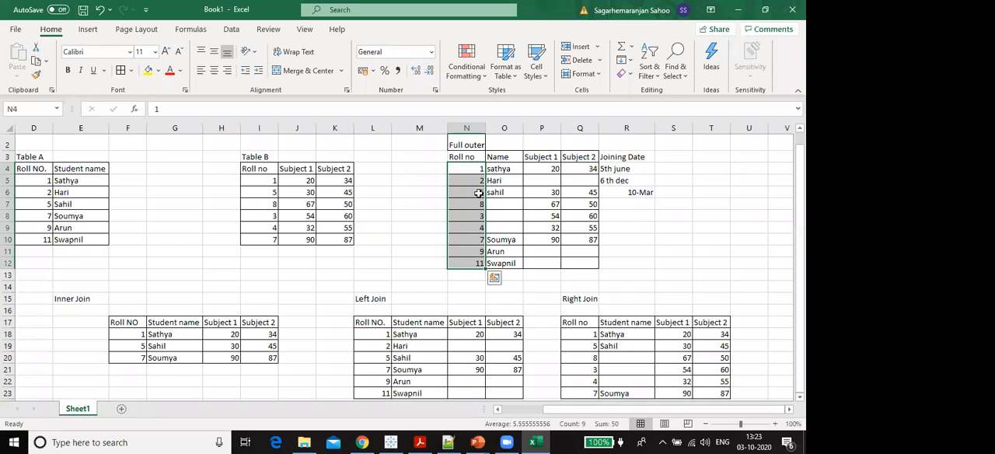
pyautogui.click(440, 171)
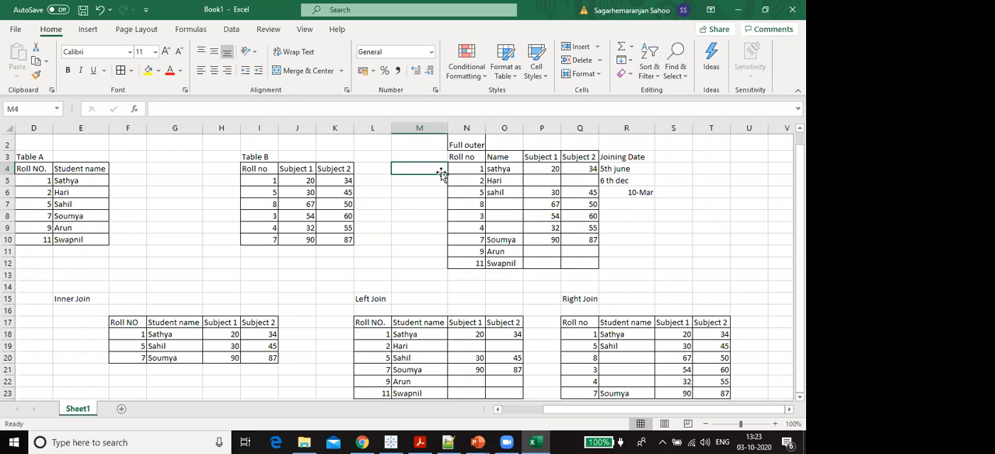
pyautogui.moveTo(502, 168); pyautogui.dragTo(501, 260)
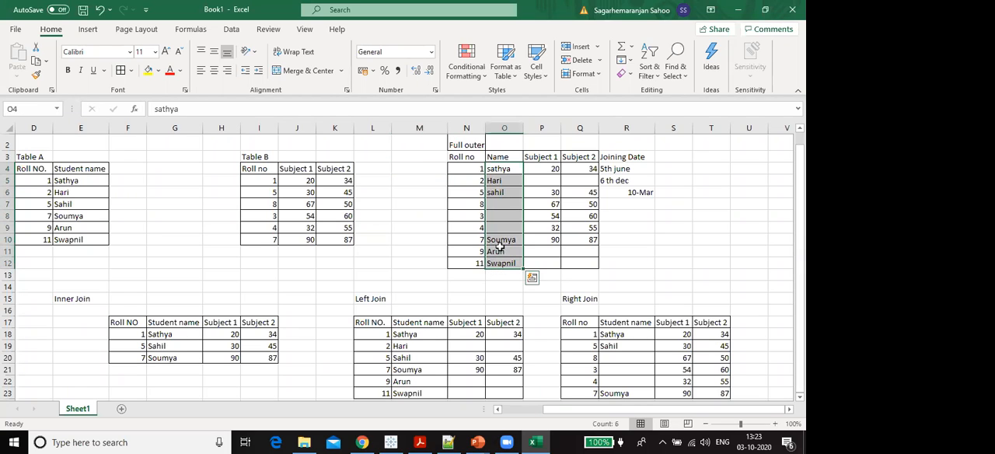
pyautogui.click(498, 169)
pyautogui.moveTo(499, 169); pyautogui.dragTo(495, 267)
pyautogui.moveTo(498, 204); pyautogui.dragTo(497, 228)
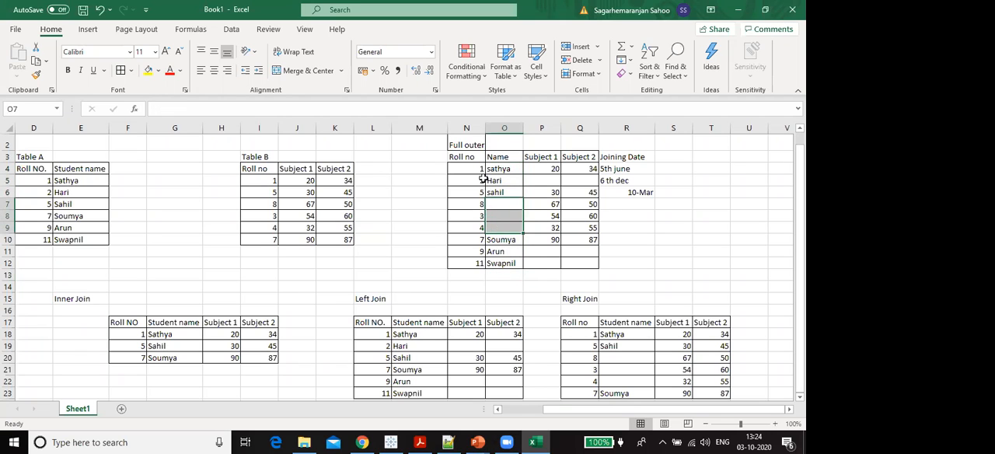
pyautogui.moveTo(472, 169); pyautogui.dragTo(475, 258)
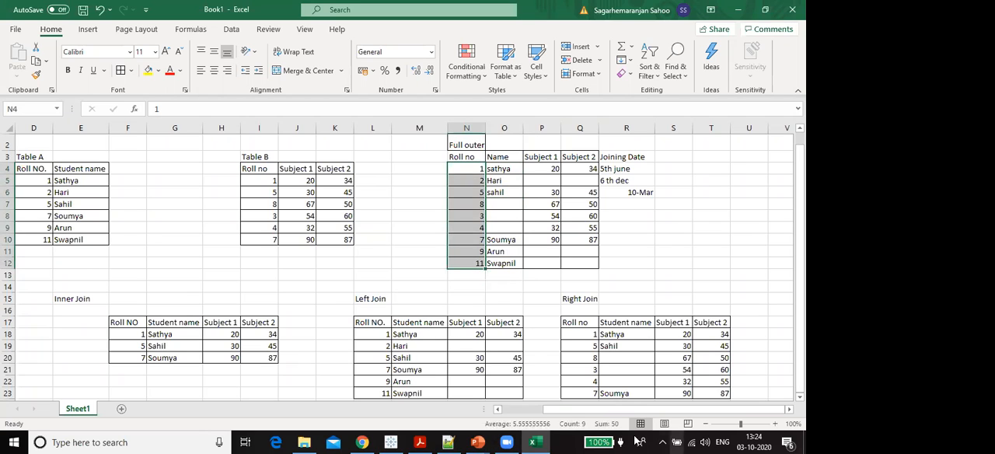
pyautogui.moveTo(510, 204); pyautogui.dragTo(509, 226)
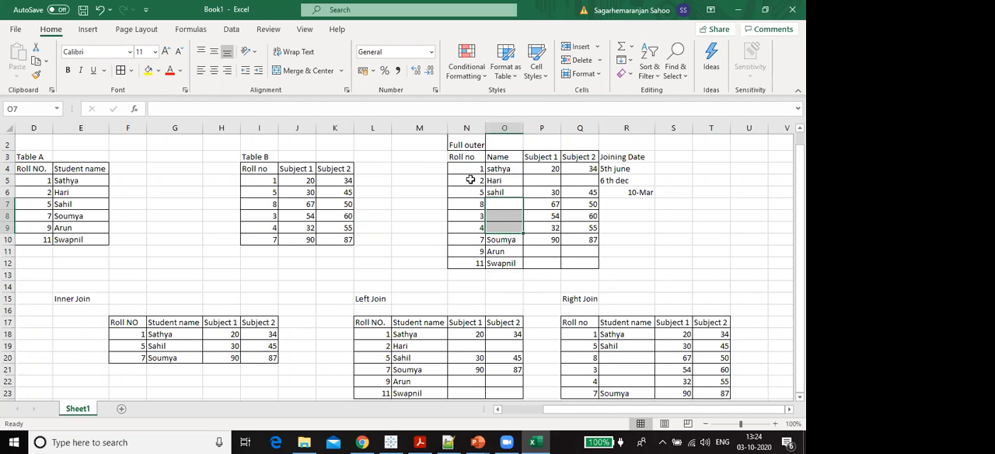
pyautogui.moveTo(473, 168); pyautogui.dragTo(464, 262)
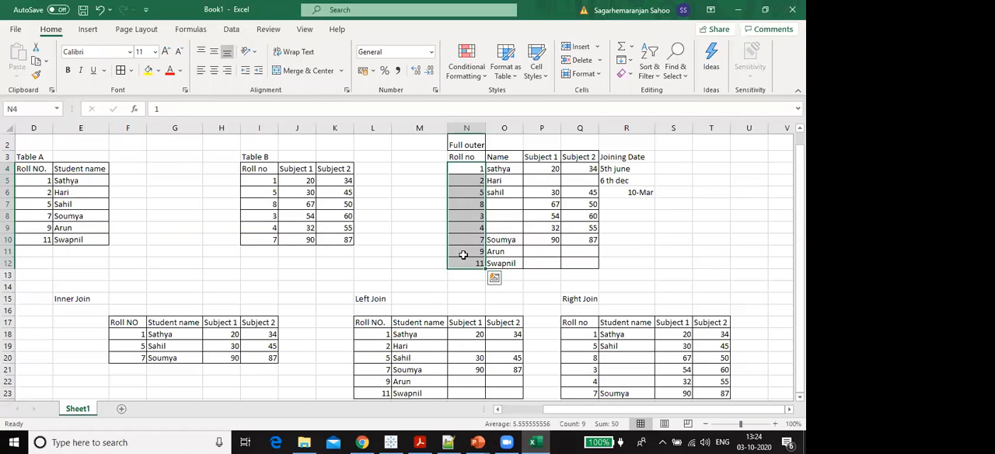
pyautogui.click(478, 157)
# - Apply all borders to P3 to R12 so the Joining Date column matches the full outer join table
pyautogui.moveTo(481, 157); pyautogui.dragTo(497, 276)
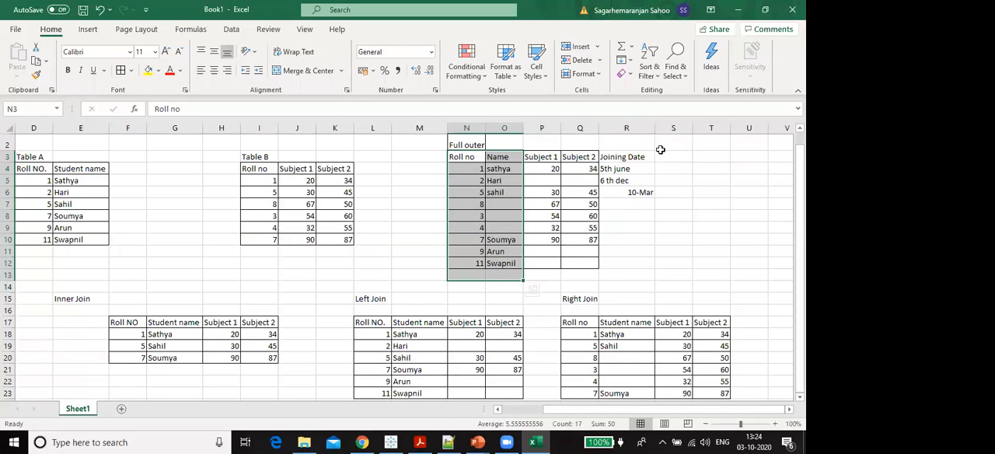
pyautogui.moveTo(650, 159); pyautogui.dragTo(545, 260)
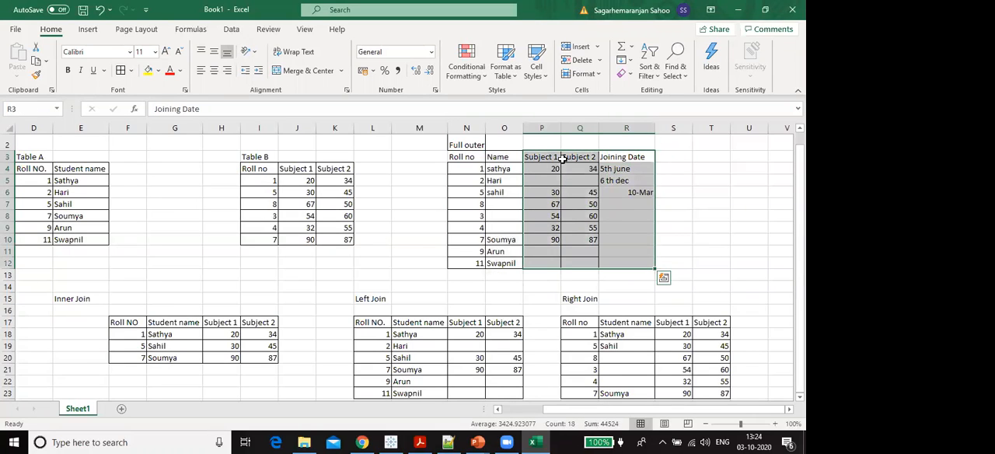
pyautogui.click(121, 69)
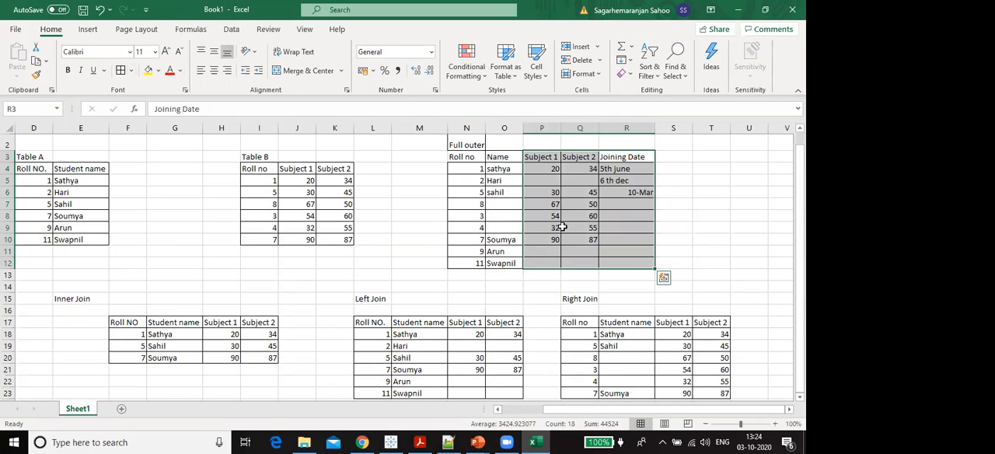
pyautogui.click(778, 236)
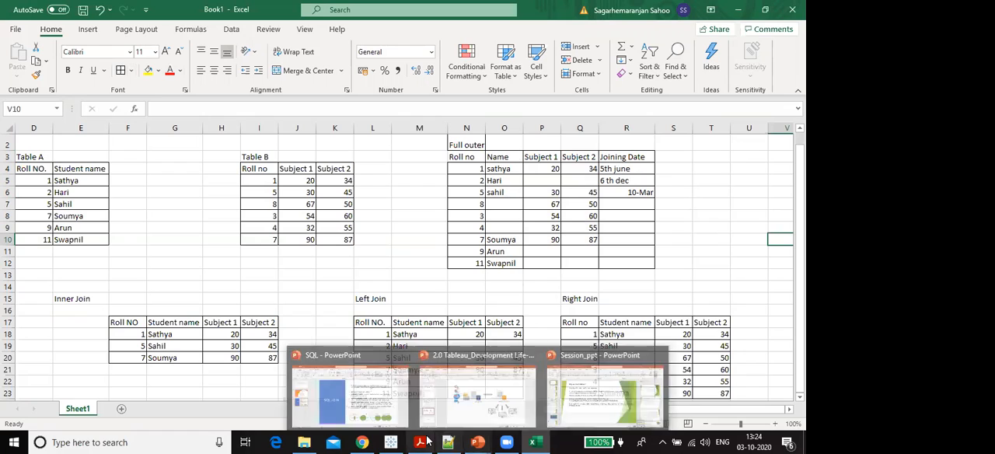
pyautogui.moveTo(402, 440)
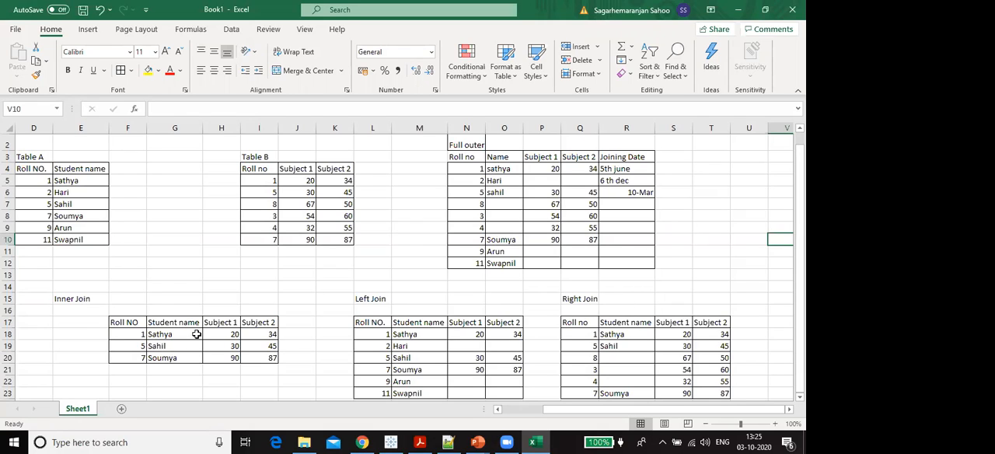
pyautogui.moveTo(134, 322); pyautogui.dragTo(306, 371)
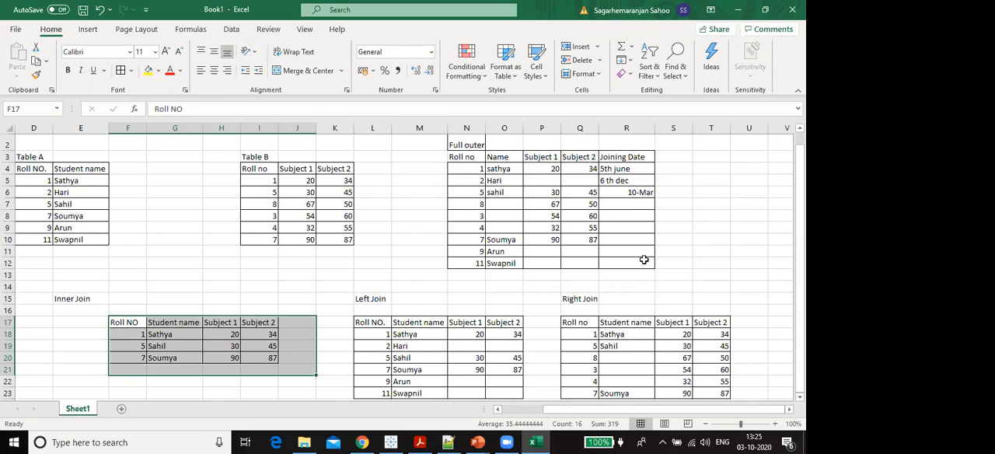
pyautogui.click(480, 441)
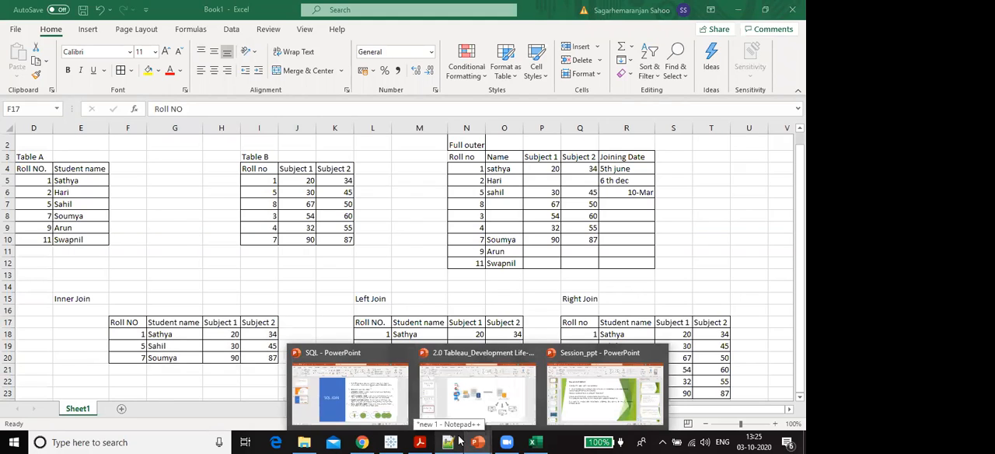
pyautogui.click(728, 252)
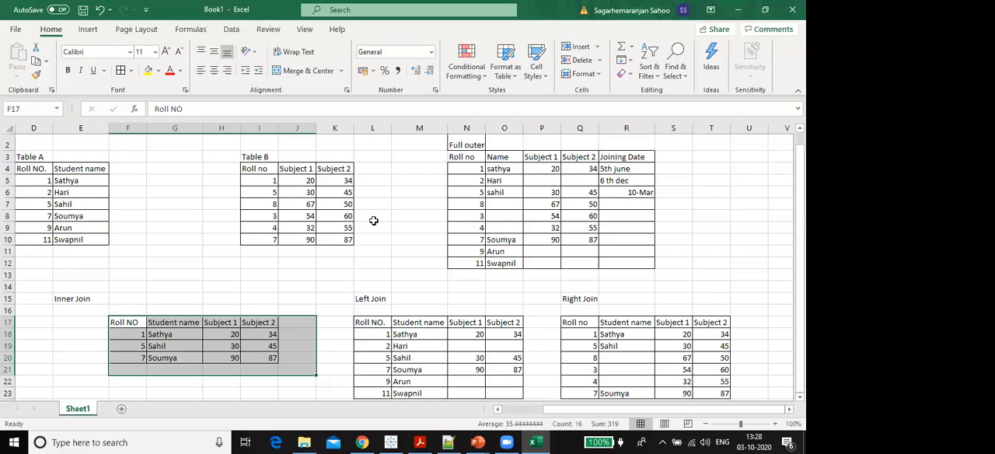
pyautogui.moveTo(596, 172); pyautogui.dragTo(593, 265)
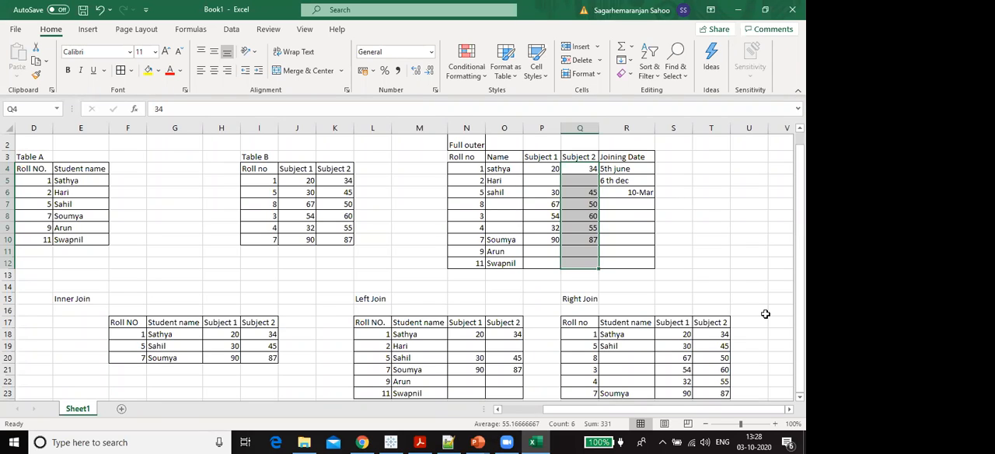
pyautogui.hotkey('ctrl', 'v')
# - Switch to the Session_ppt presentation in PowerPoint
pyautogui.moveTo(477, 442)
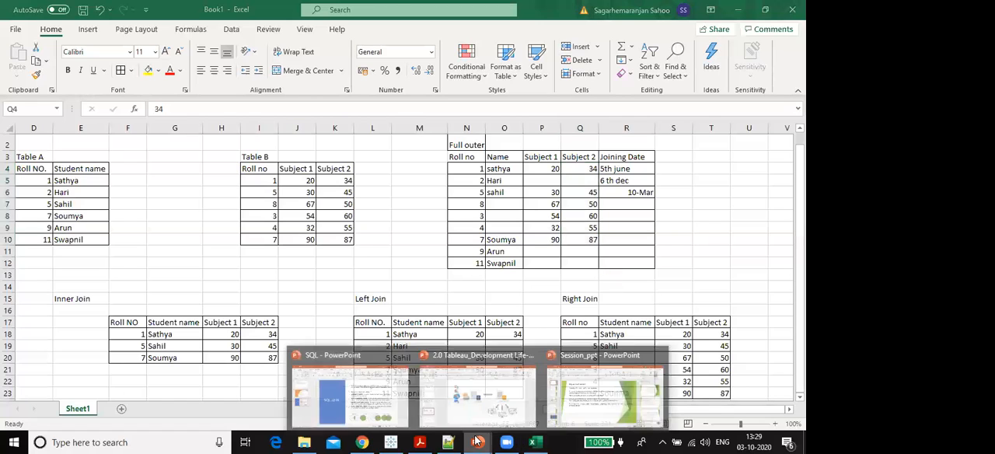
pyautogui.click(607, 389)
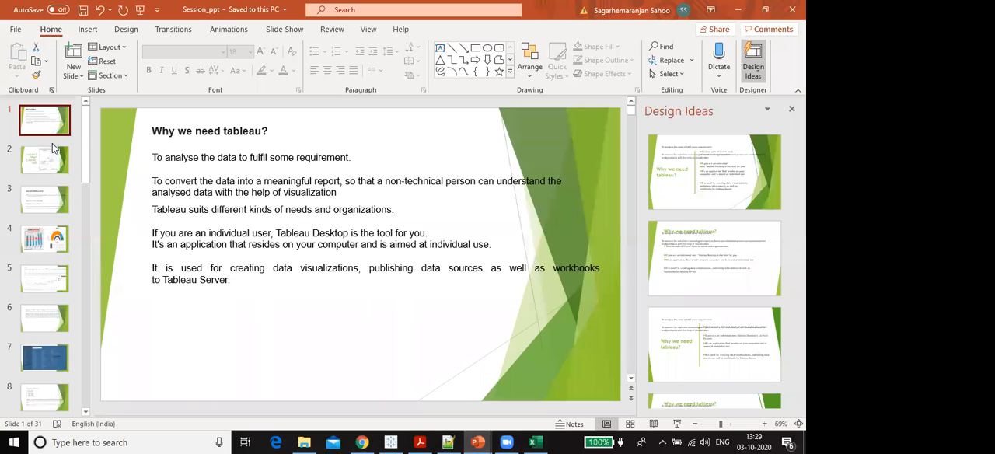
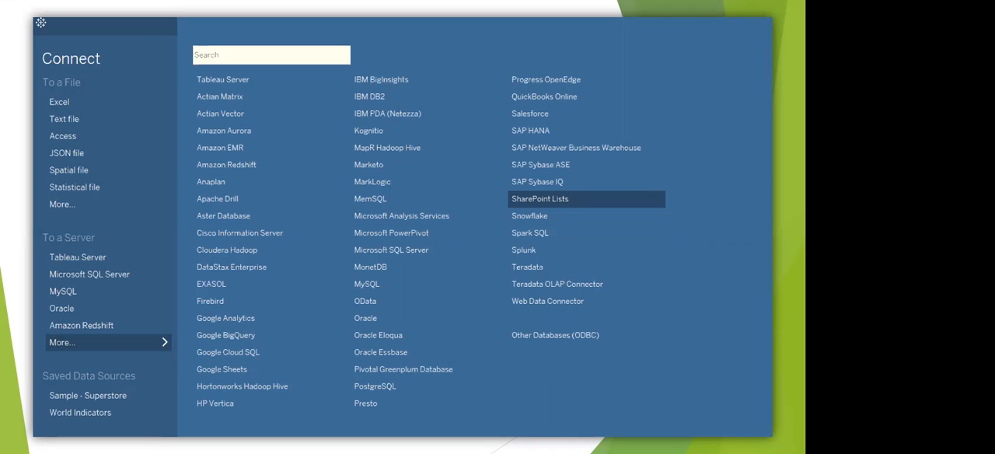
# - Advance the slide show to the six main Tableau products, end the show and minimize the Session_ppt presentation
pyautogui.press('Right')
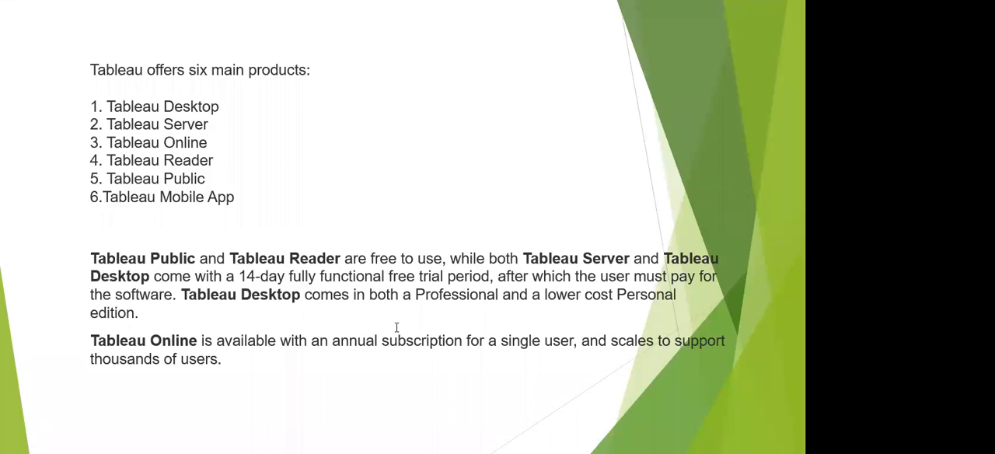
pyautogui.press('Escape')
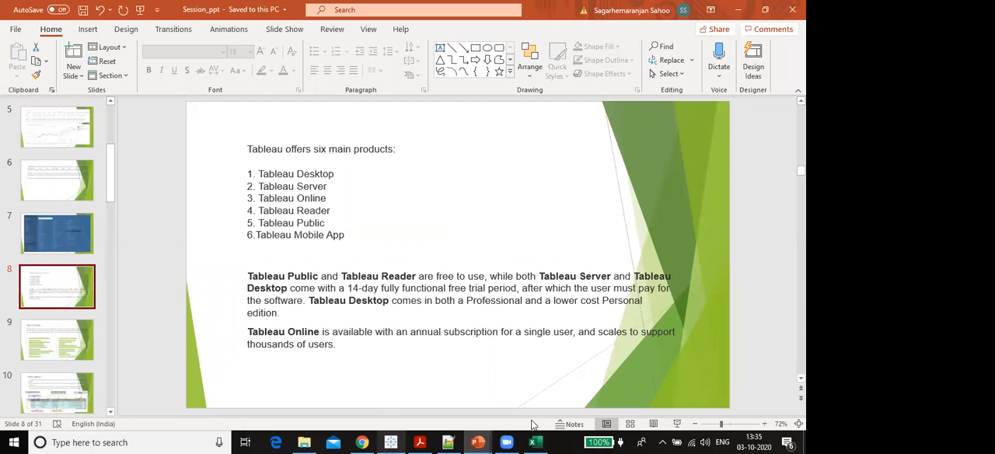
pyautogui.moveTo(480, 442)
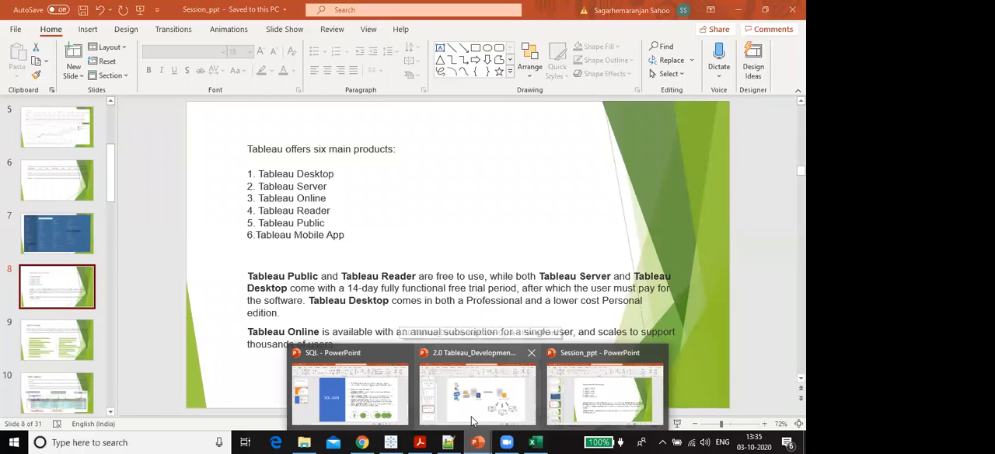
pyautogui.click(734, 10)
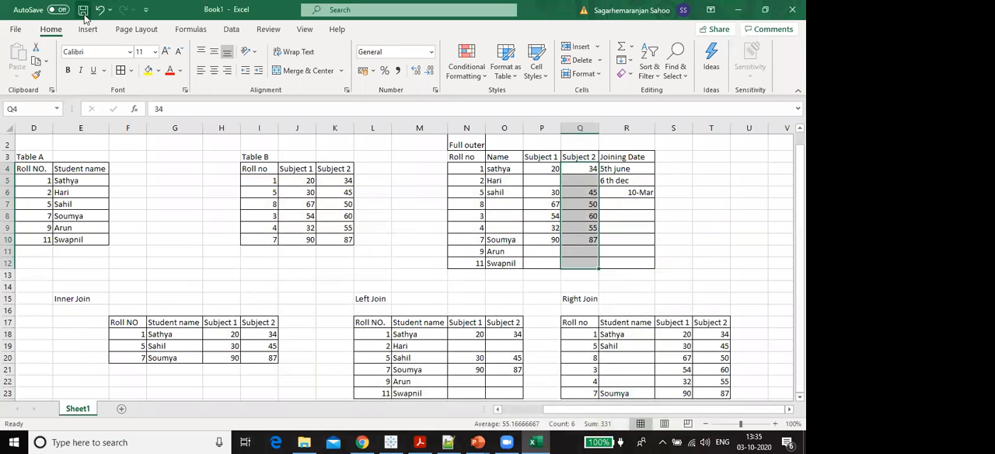
# - Start saving the join worksheet's workbook under the file name JOin Sample
pyautogui.click(82, 13)
pyautogui.write('JOin Sampl')
pyautogui.write('3')
pyautogui.press('BackSpace')
pyautogui.write('e')
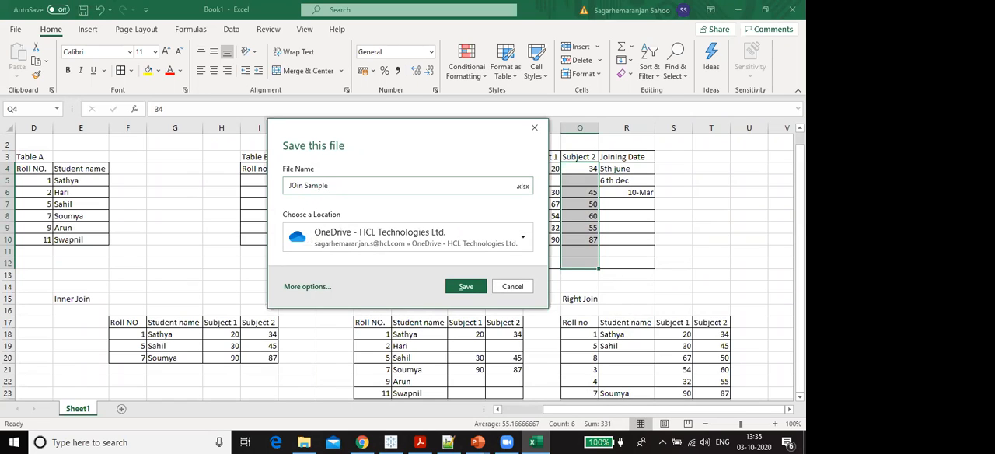
# - Switch to the full Save As options and choose This PC as the save location, opening the file browser
pyautogui.click(360, 233)
pyautogui.click(360, 324)
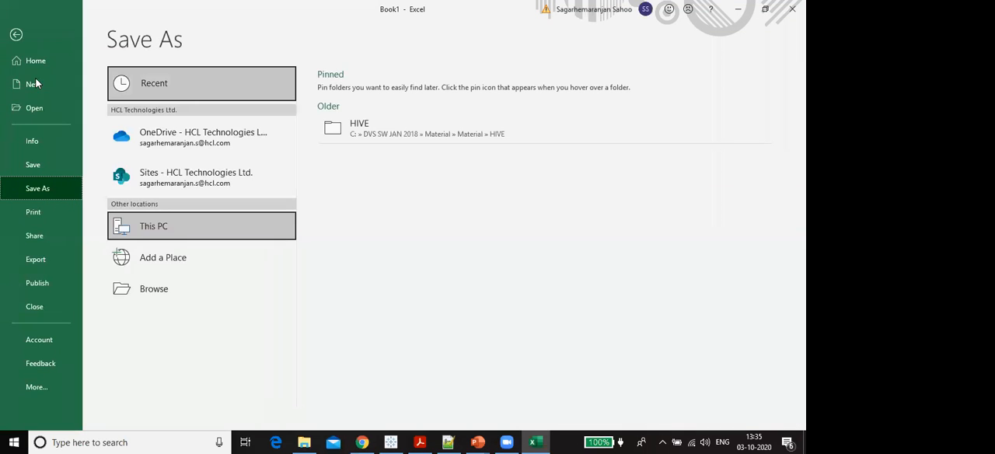
pyautogui.click(31, 62)
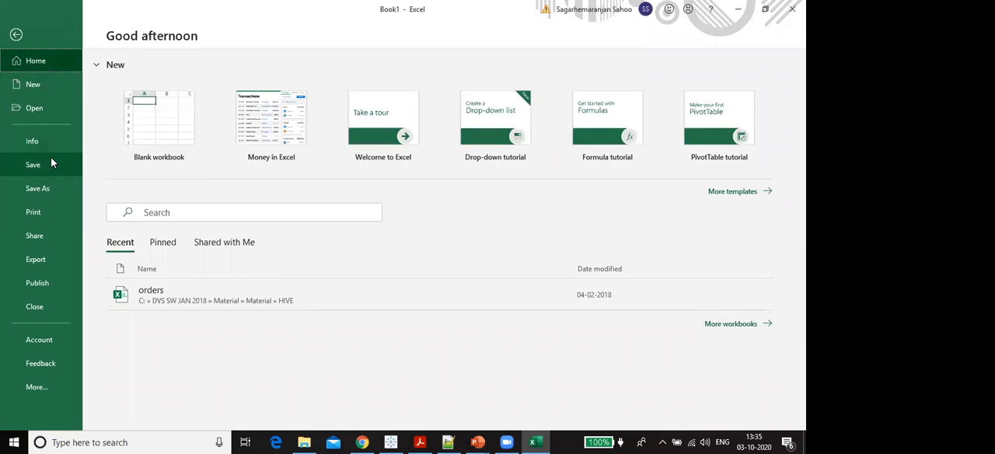
pyautogui.click(57, 190)
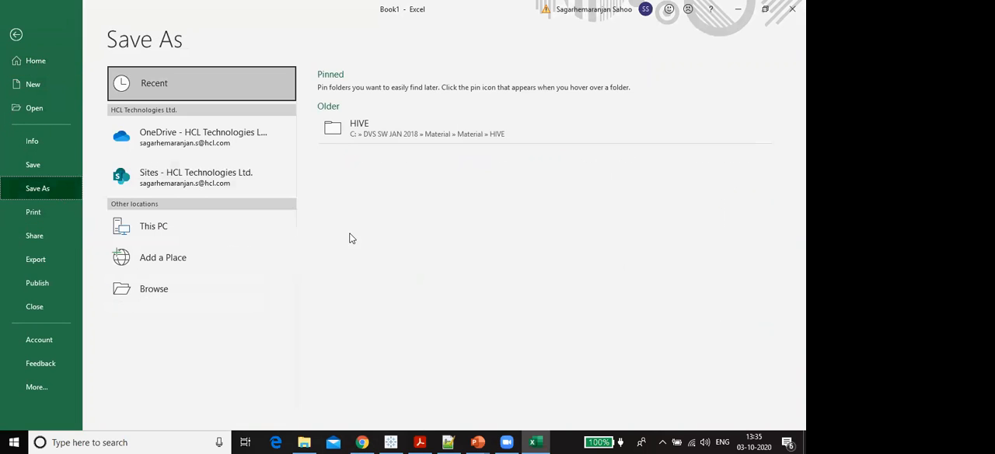
pyautogui.click(130, 226)
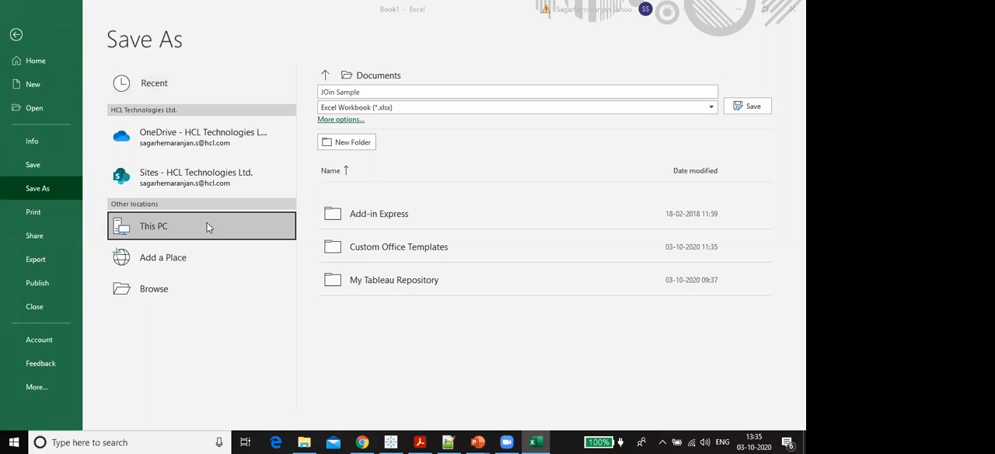
pyautogui.click(207, 225)
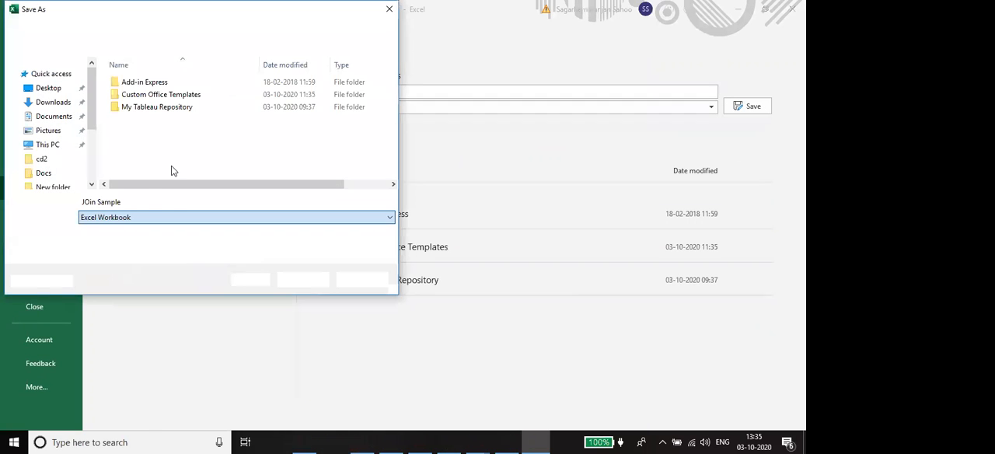
# - Save JOin Sample to the Desktop folder with the file type Excel Workbook
pyautogui.click(167, 218)
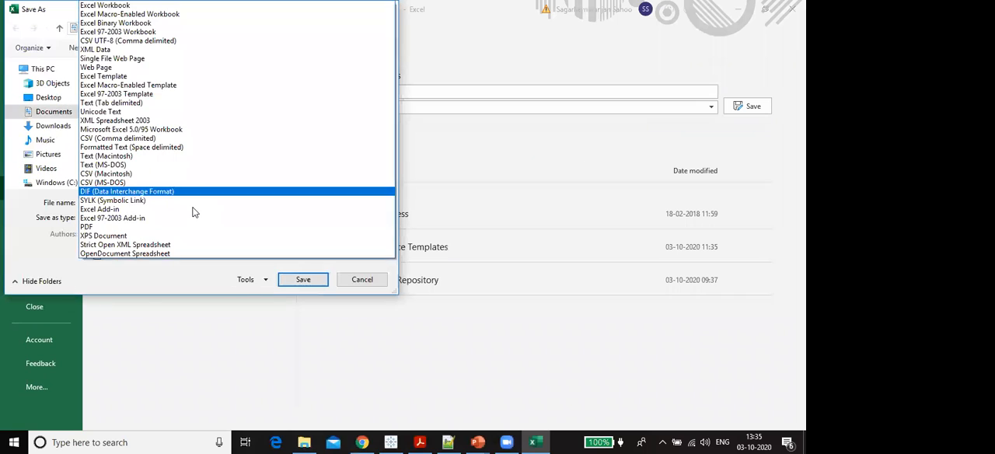
pyautogui.click(140, 5)
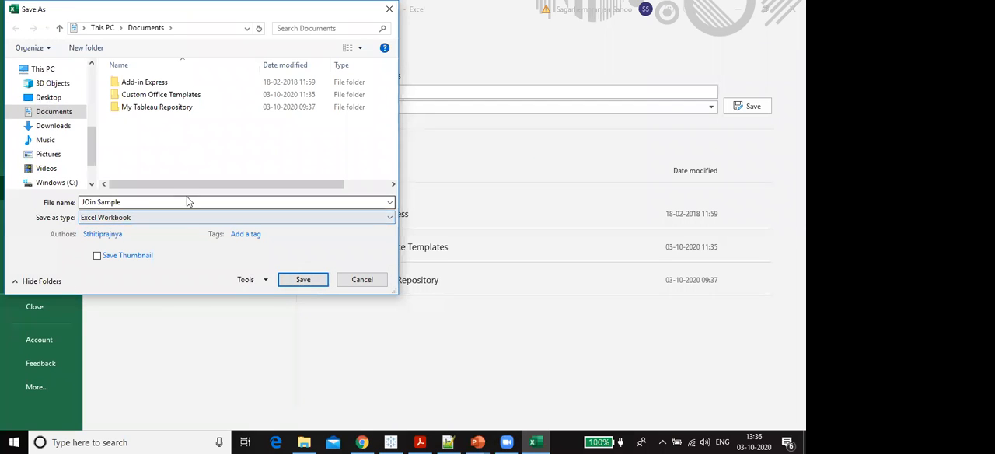
pyautogui.click(48, 97)
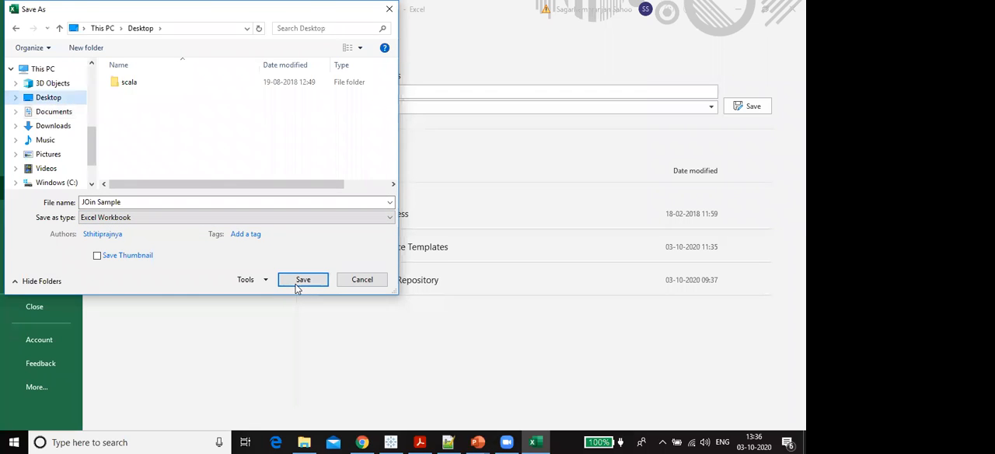
pyautogui.click(296, 286)
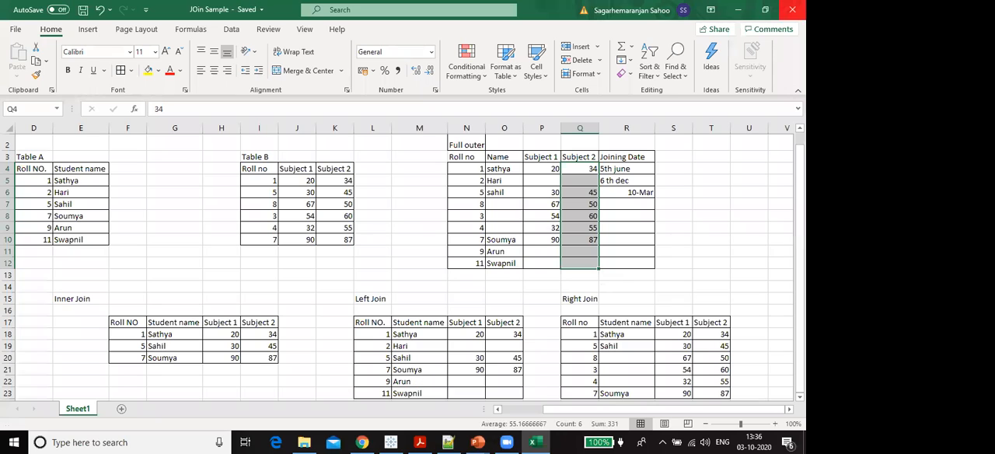
# - Close the JOin Sample workbook and the SQL presentation, saving the presentation's changes
pyautogui.click(792, 9)
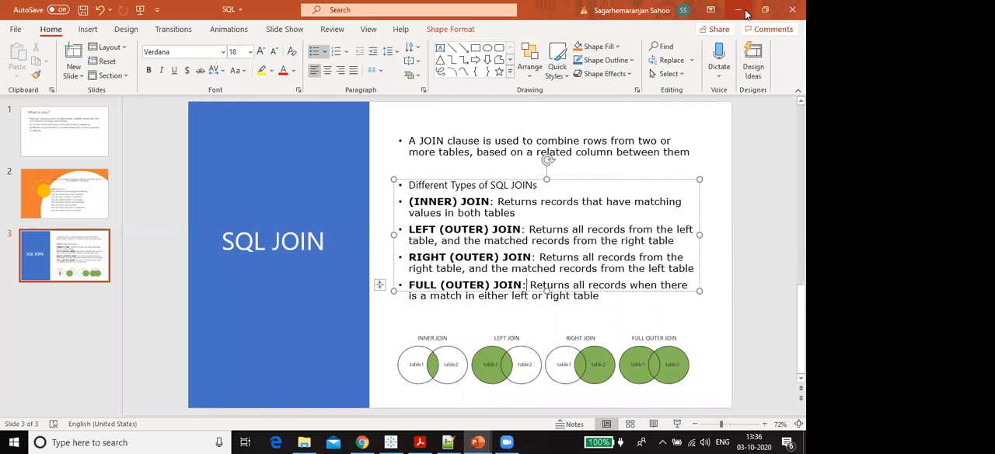
pyautogui.click(792, 10)
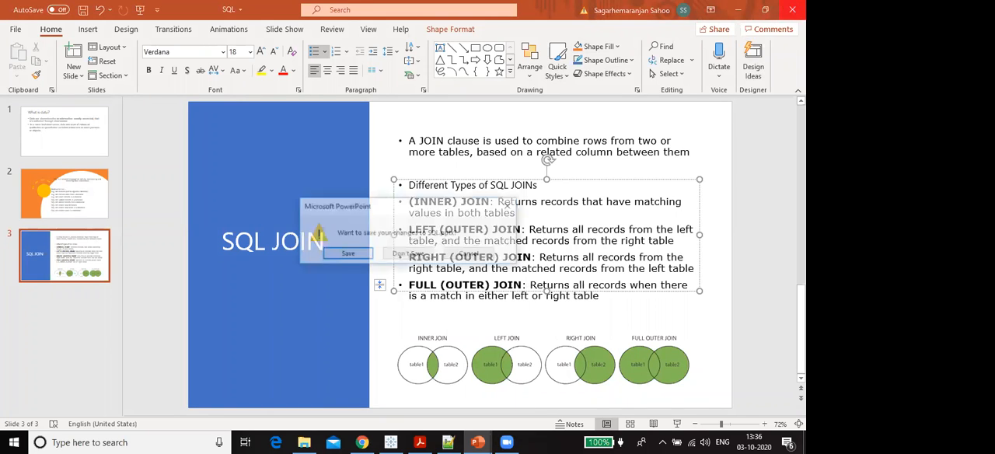
pyautogui.click(343, 256)
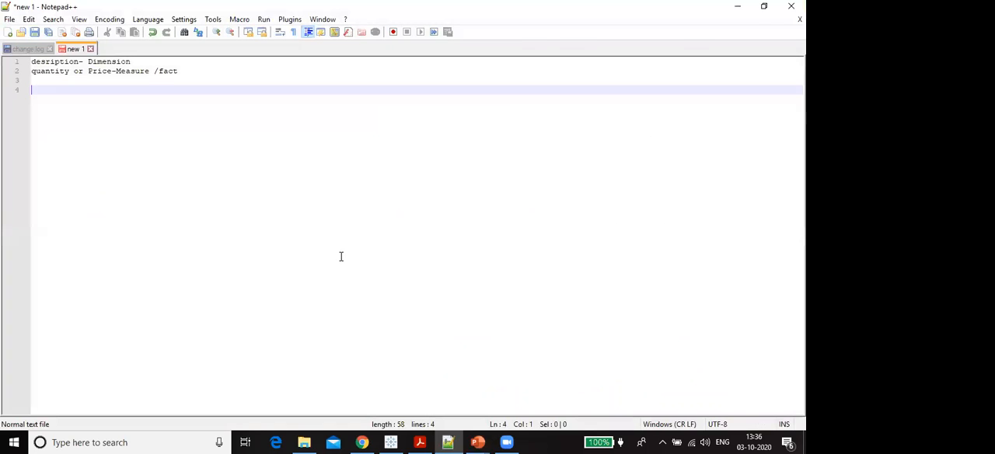
# - Minimize the text notes, the Tableau development presentation, the Docs folder and Tableau.pdf to reach the desktop
pyautogui.click(740, 7)
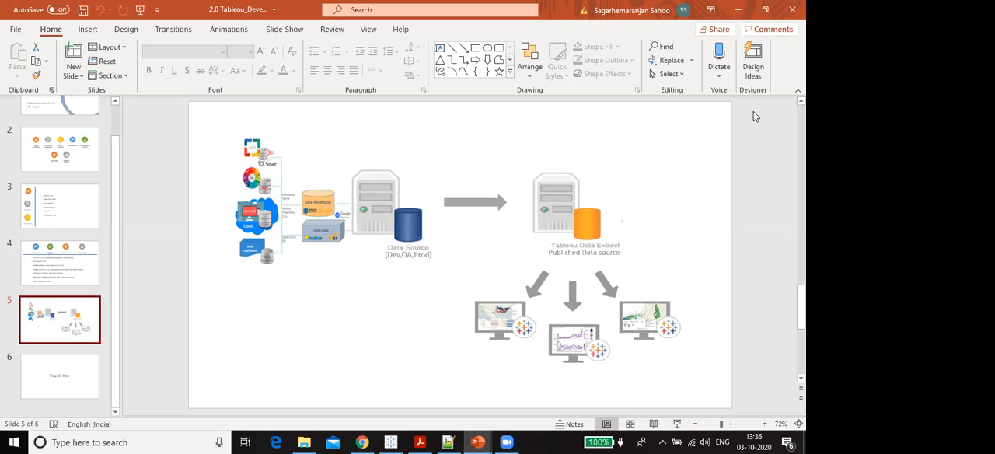
pyautogui.click(734, 11)
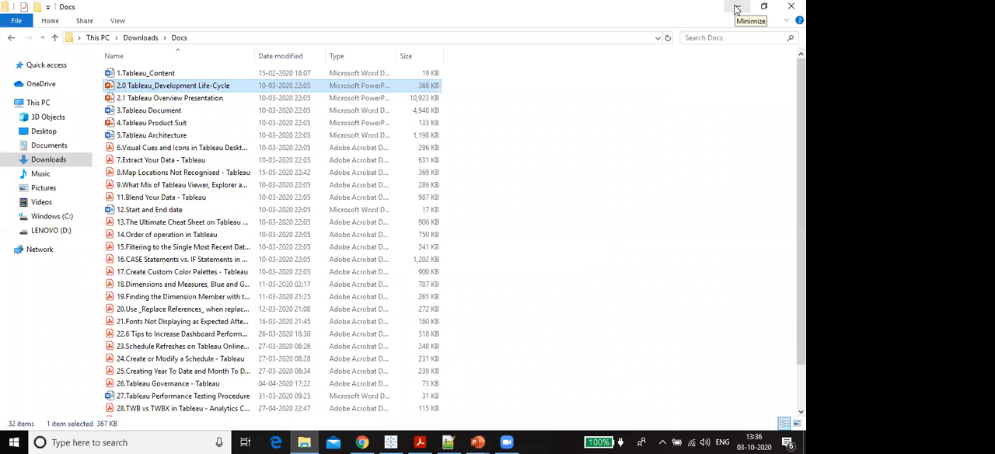
pyautogui.click(737, 9)
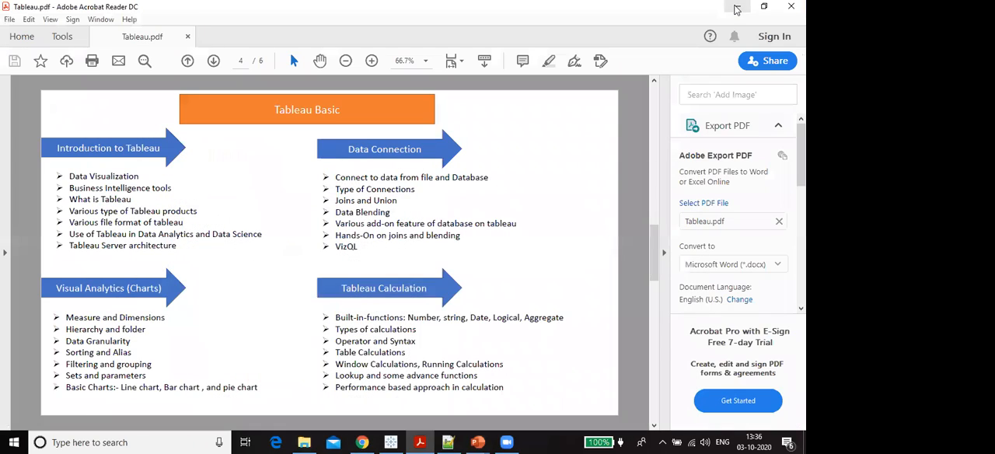
pyautogui.click(736, 10)
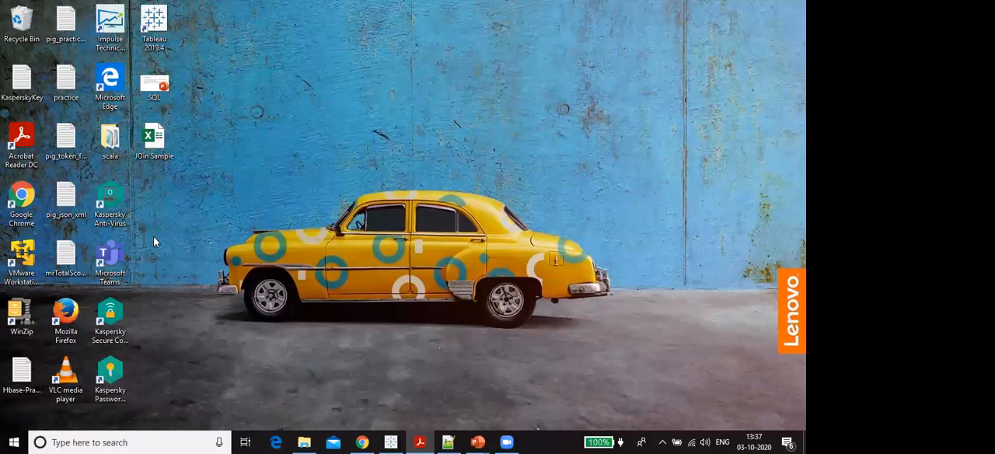
# - Return to the Docs folder in File Explorer and open the 4.Tableau Product Suit presentation
pyautogui.click(310, 440)
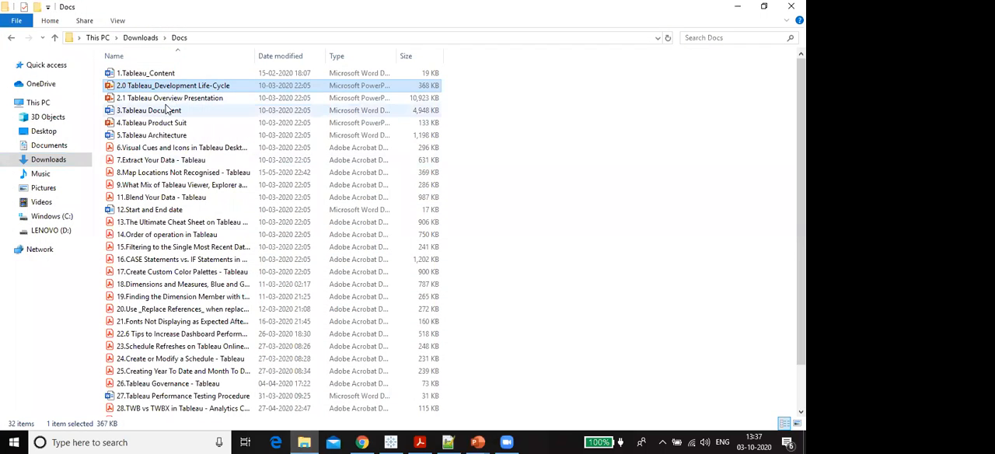
pyautogui.doubleClick(156, 123)
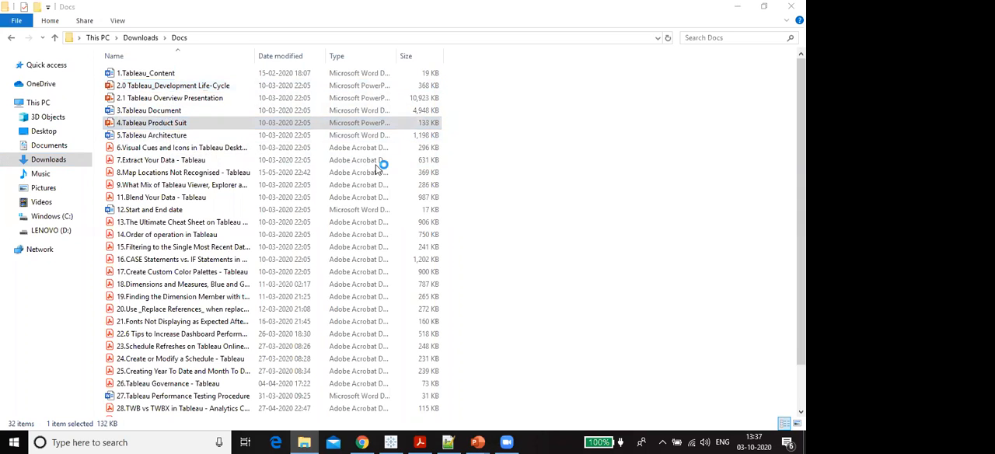
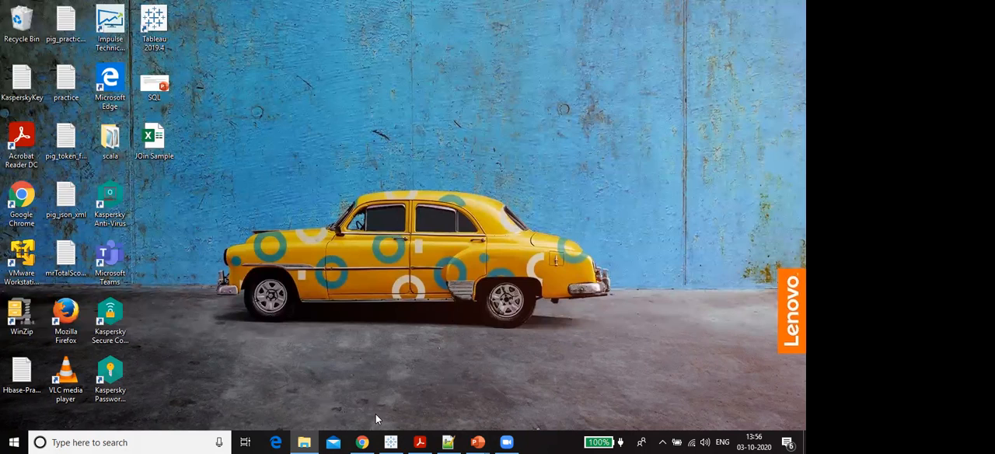
# - Switch to Tableau and dismiss the Welcome message on the start page
pyautogui.moveTo(390, 441)
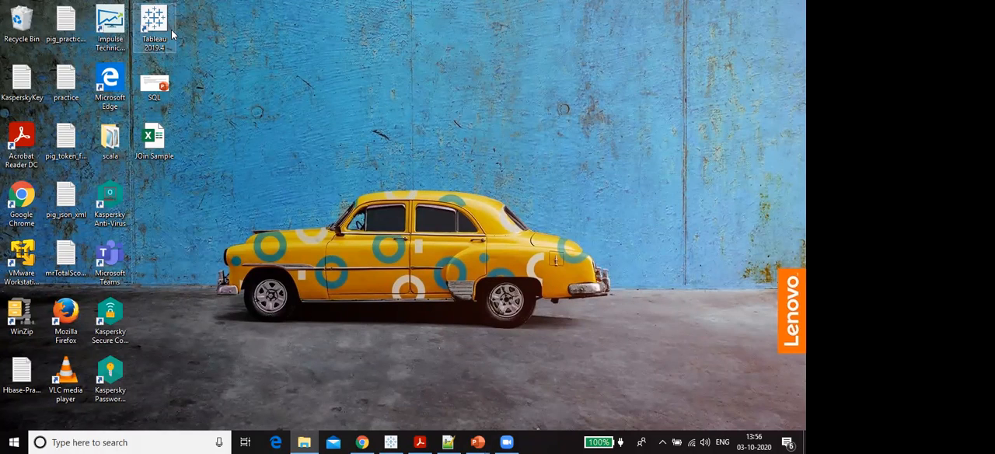
pyautogui.click(389, 440)
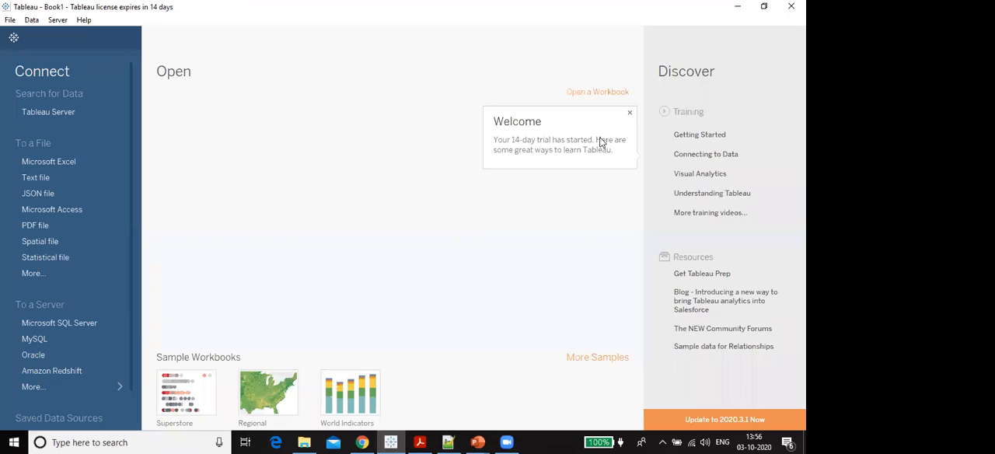
pyautogui.click(630, 114)
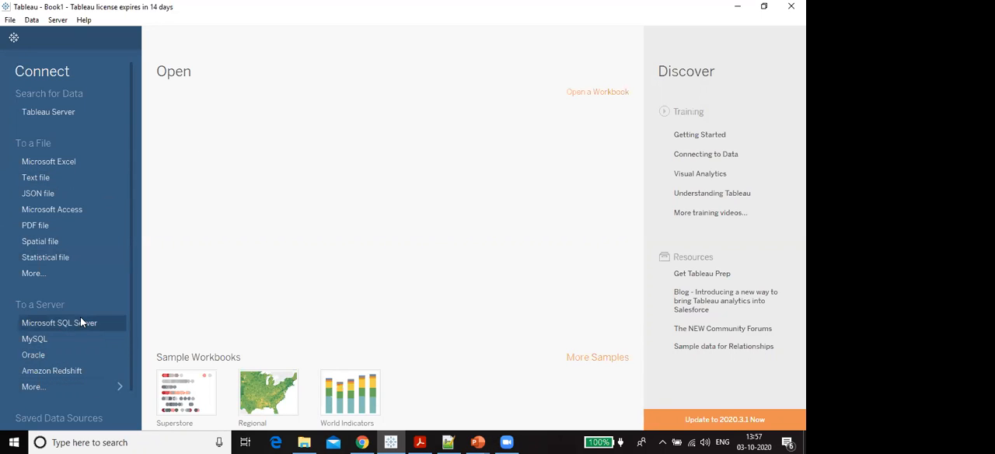
# - Look through the full list of server connectors, view the MySQL sign-in form and close it without connecting
pyautogui.click(70, 394)
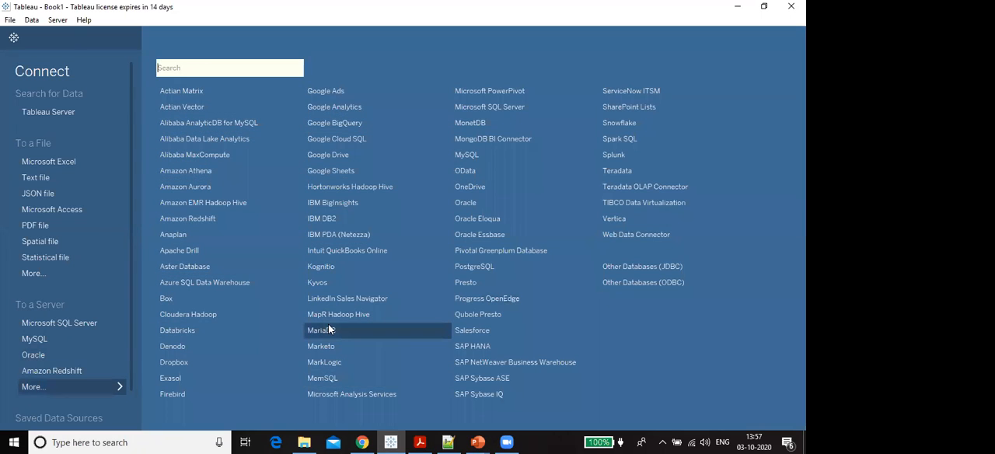
pyautogui.click(472, 155)
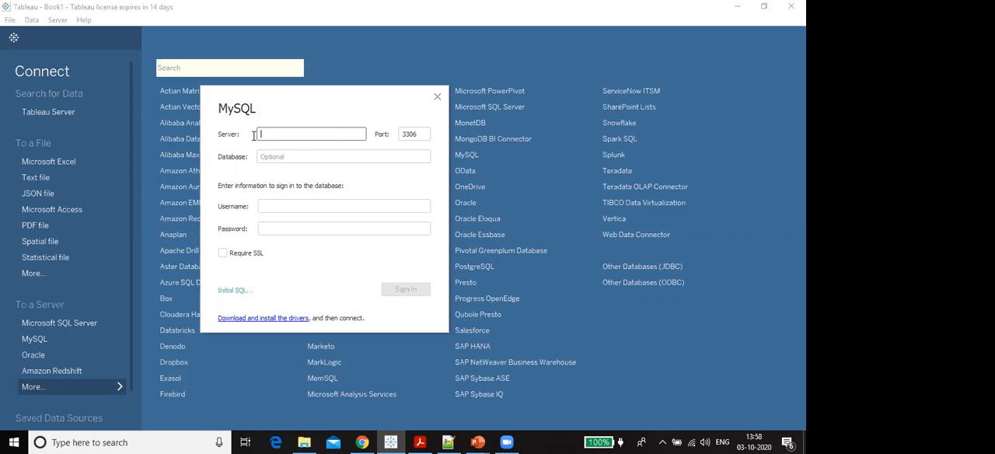
pyautogui.click(271, 201)
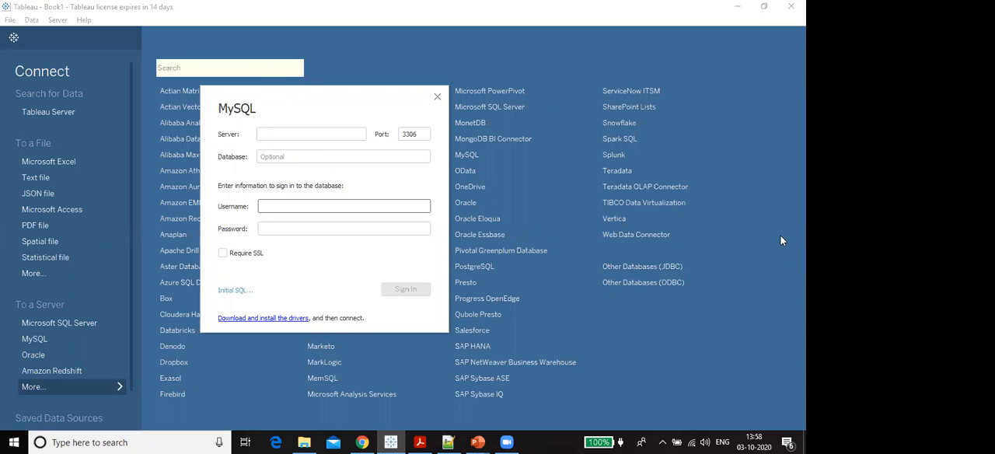
pyautogui.click(437, 97)
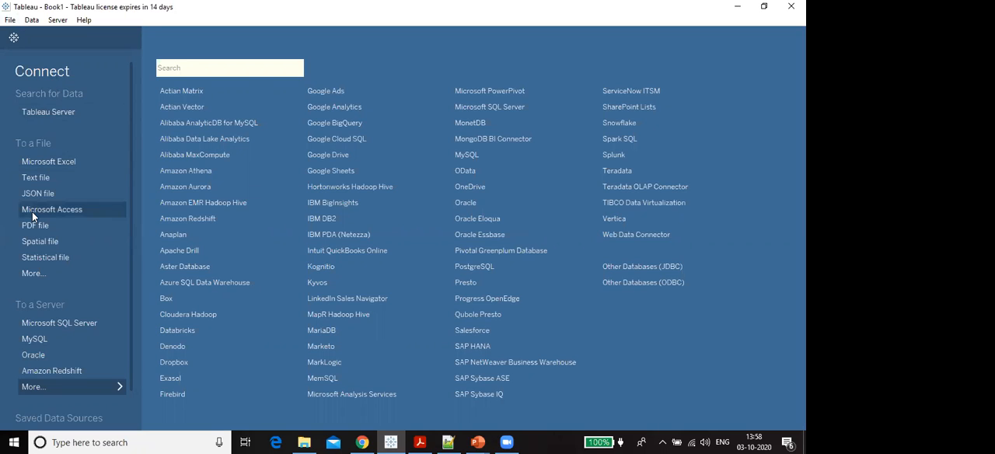
# - Start a Microsoft Excel file connection and browse to the Documents folder
pyautogui.click(64, 163)
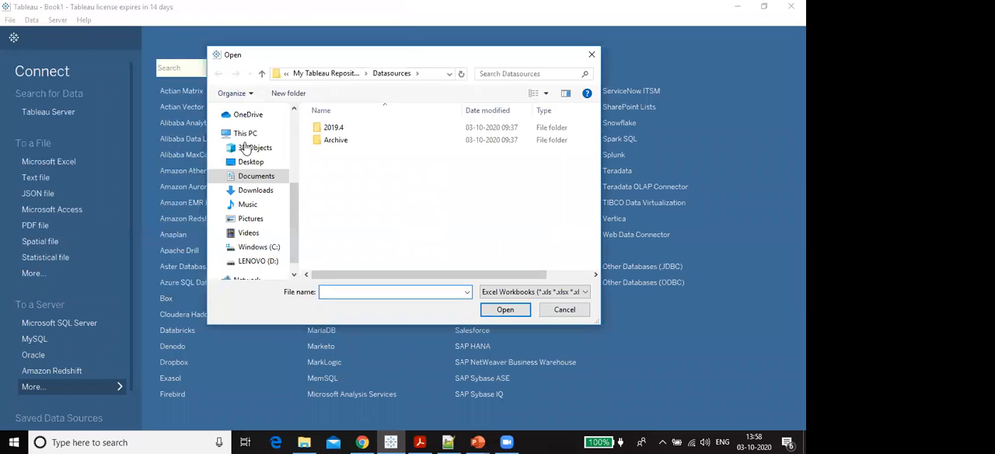
pyautogui.click(247, 148)
pyautogui.click(248, 176)
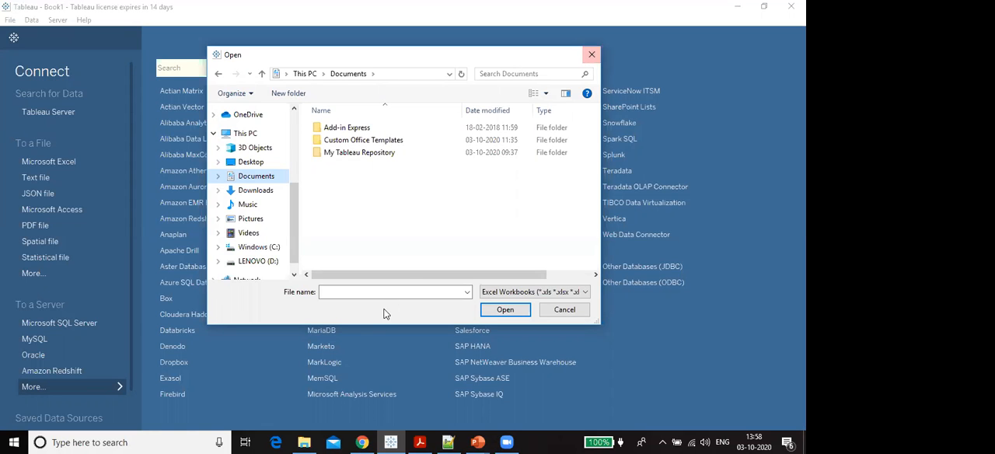
# - Switch to File Explorer and open the My Tableau Repository folder inside Documents
pyautogui.click(302, 441)
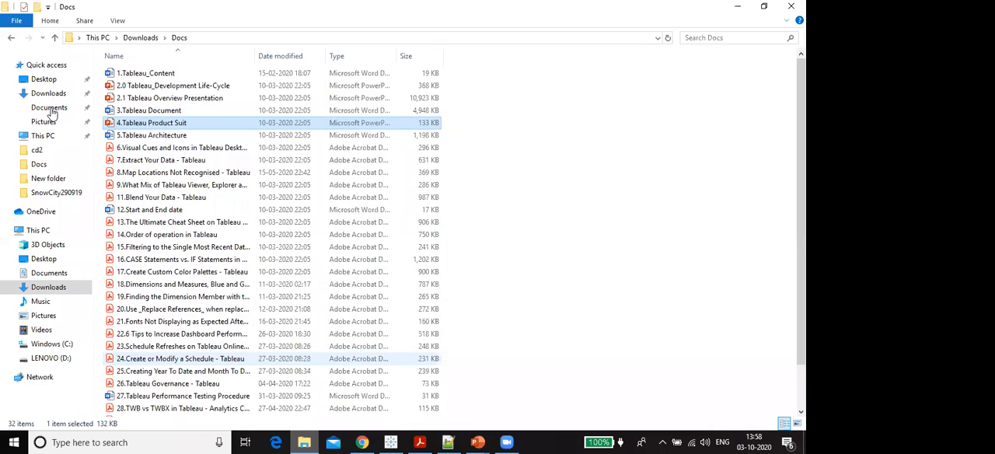
pyautogui.click(48, 107)
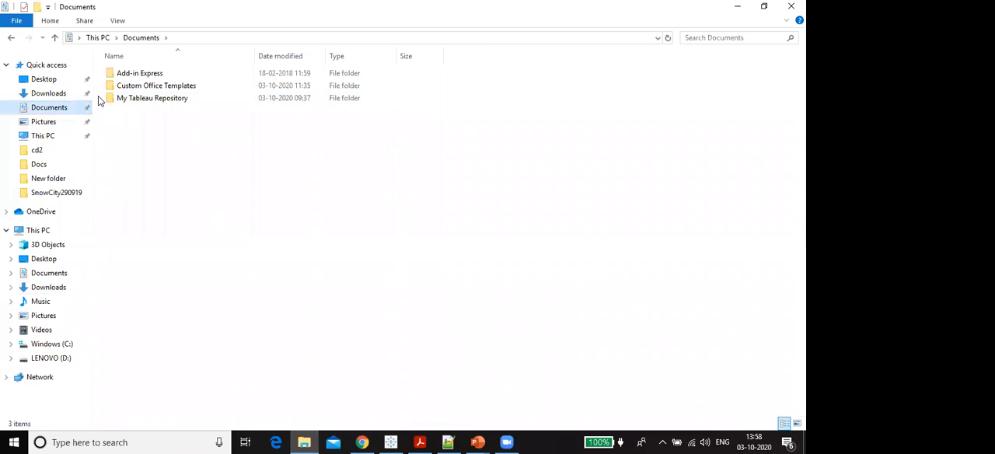
pyautogui.doubleClick(179, 100)
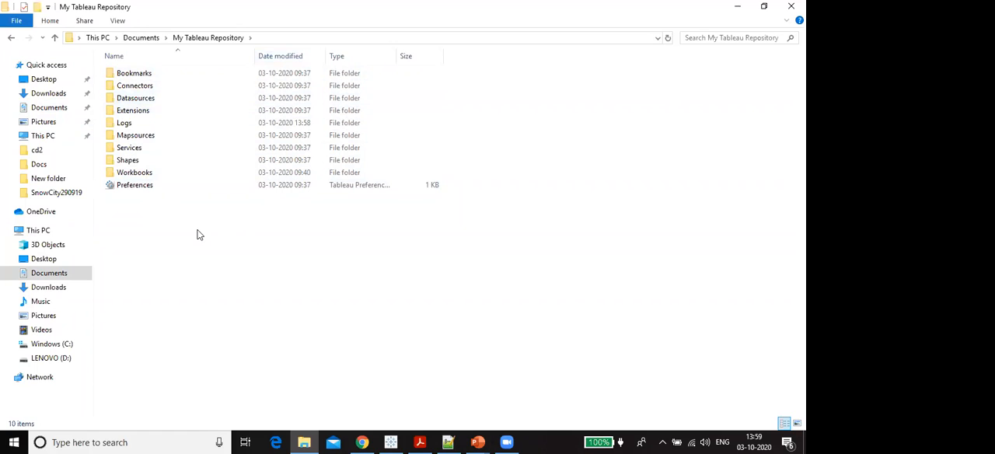
# - Back in Tableau, connect to the Sample - Superstore Excel workbook in My Tableau Repository, under Datasources, 2019.4, en_US-US
pyautogui.moveTo(448, 442)
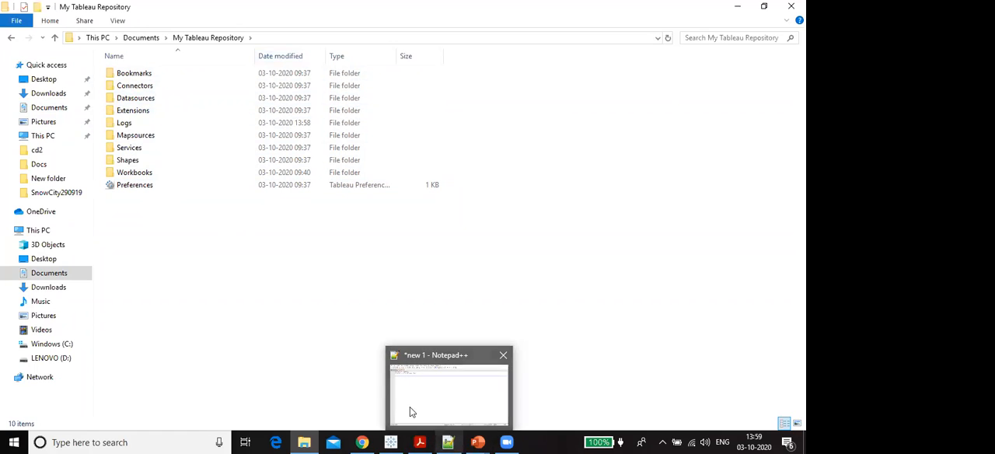
pyautogui.click(391, 443)
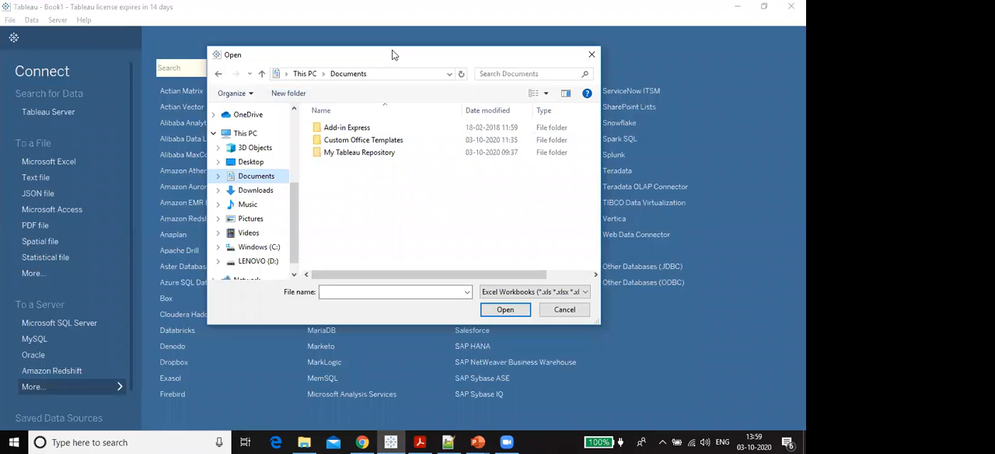
pyautogui.moveTo(393, 54); pyautogui.dragTo(395, 35)
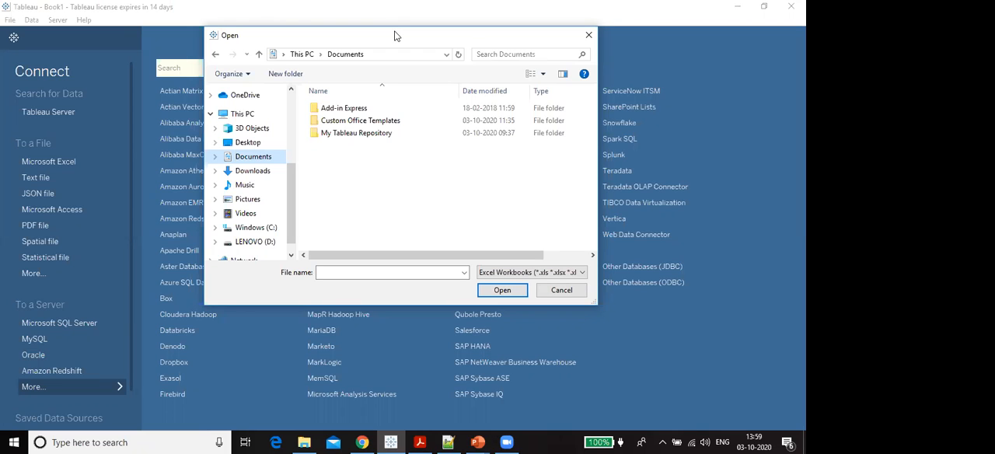
pyautogui.doubleClick(347, 134)
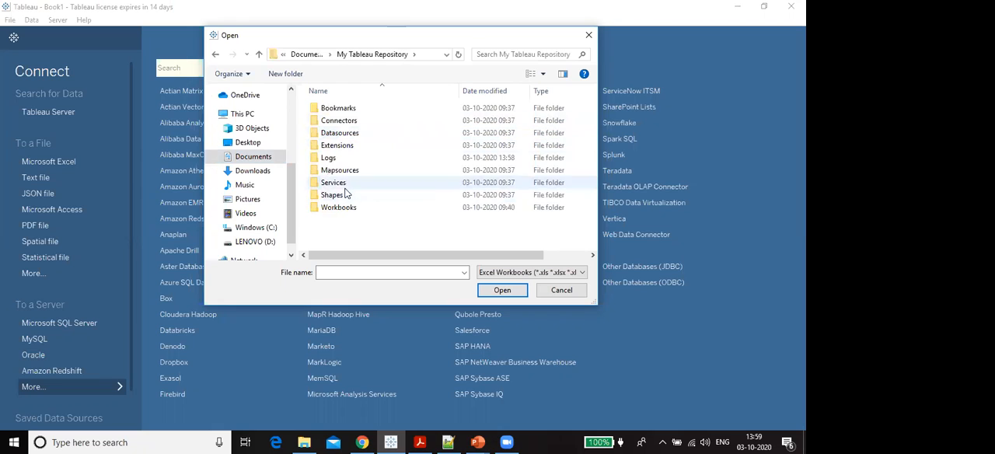
pyautogui.doubleClick(344, 133)
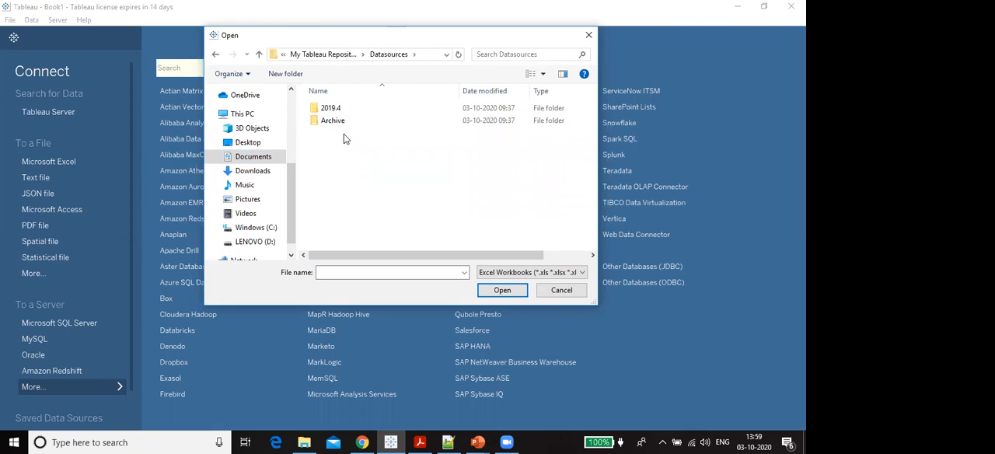
pyautogui.doubleClick(334, 109)
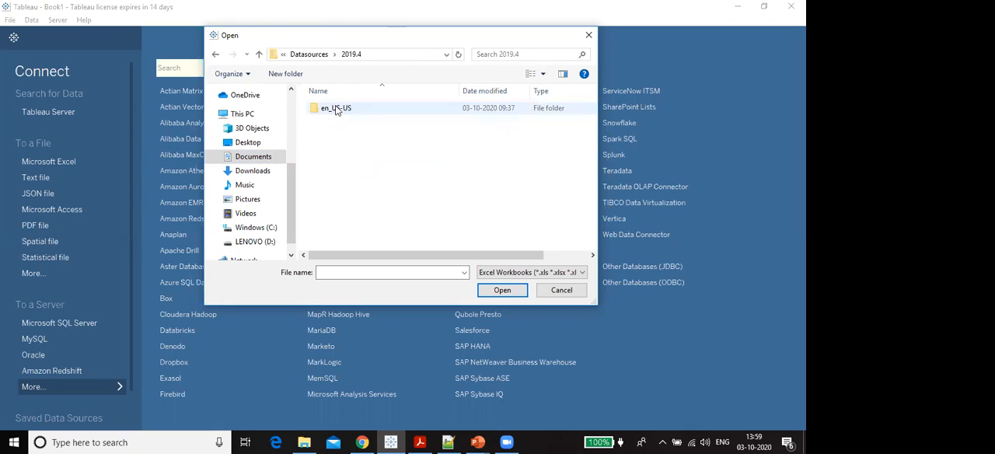
pyautogui.doubleClick(349, 110)
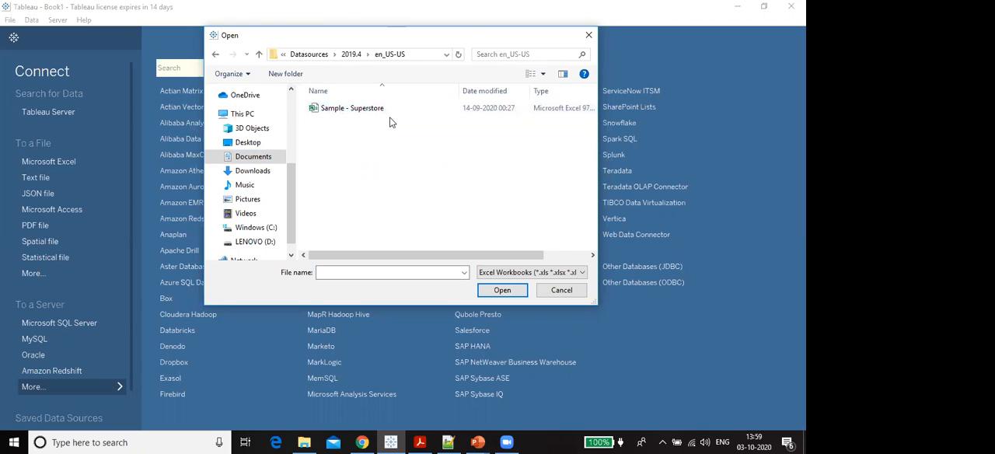
pyautogui.click(344, 109)
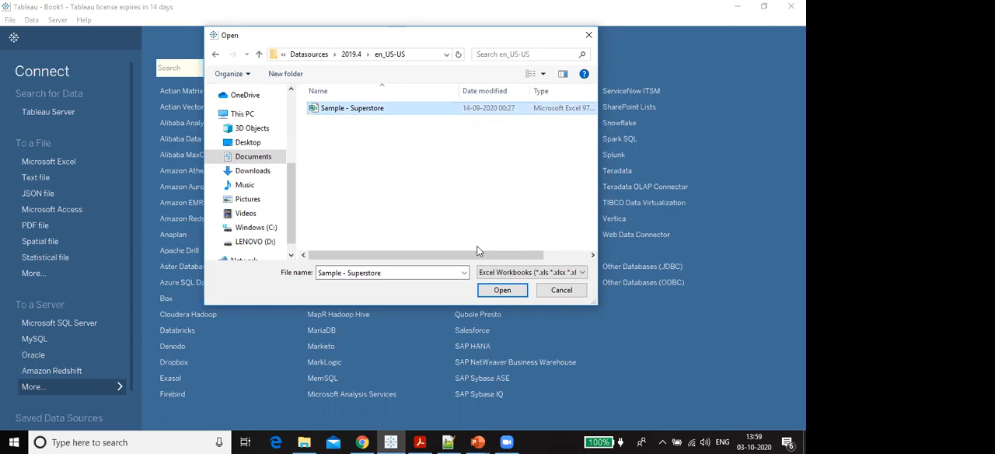
pyautogui.click(508, 292)
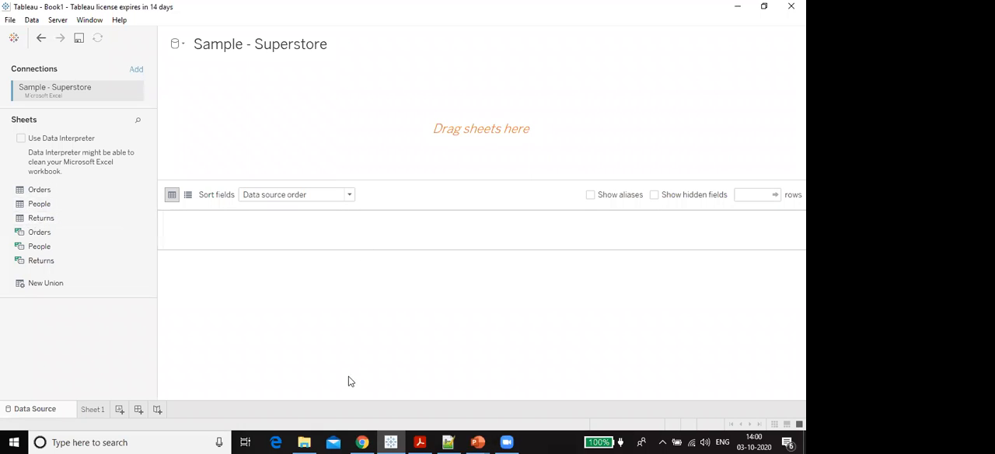
# - Switch to File Explorer and open the Sample - Superstore Excel workbook from Datasources, 2019.4, en_US-US
pyautogui.click(307, 442)
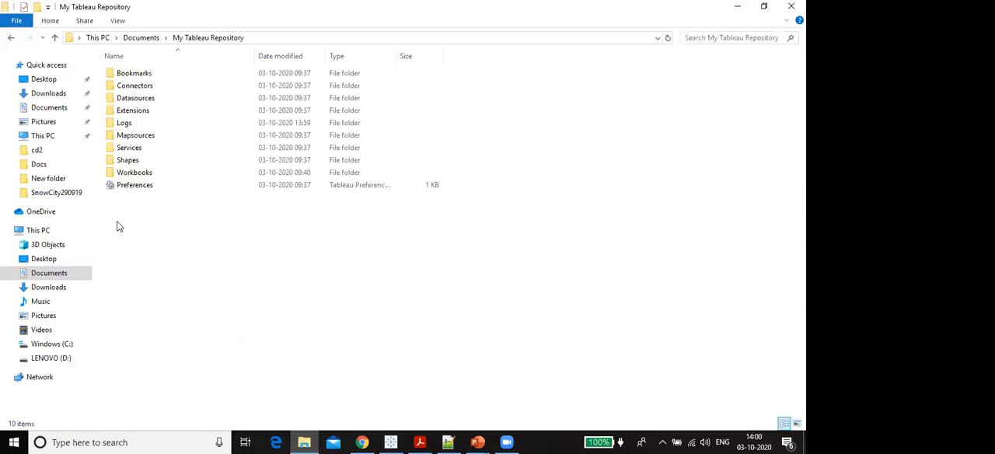
pyautogui.doubleClick(140, 98)
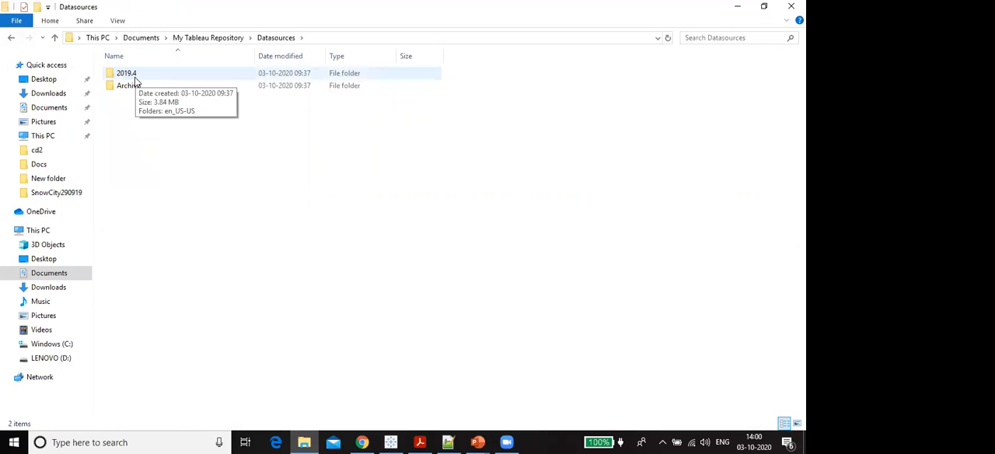
pyautogui.doubleClick(134, 77)
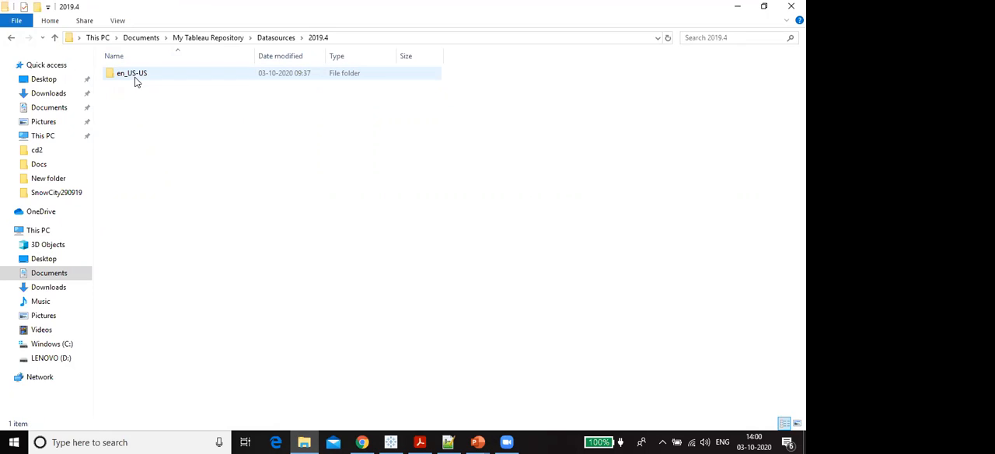
pyautogui.doubleClick(135, 74)
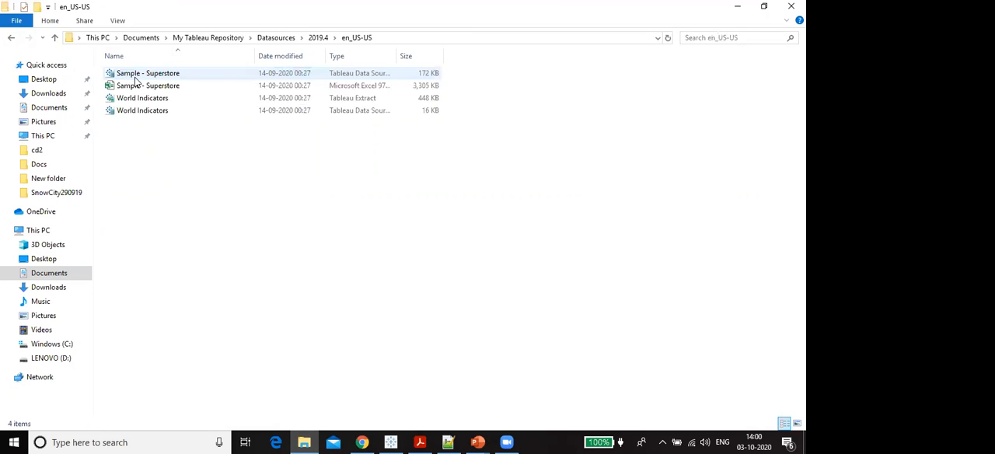
pyautogui.doubleClick(147, 85)
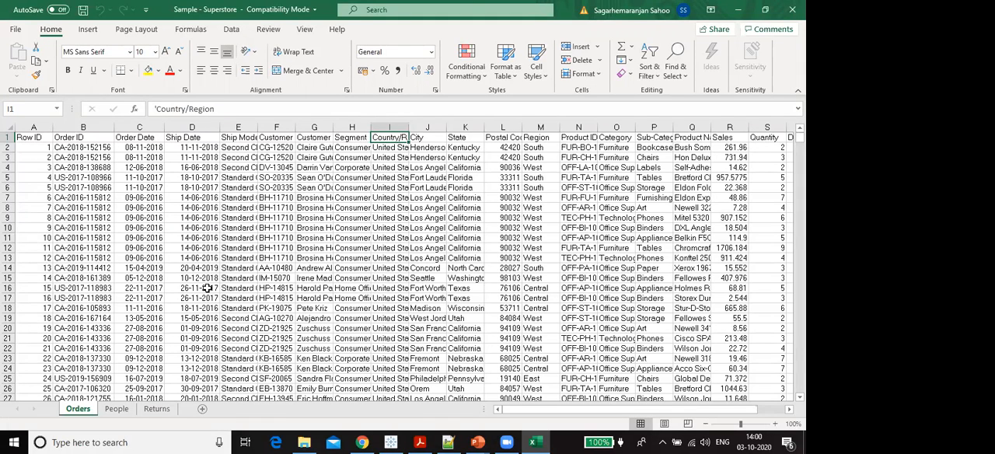
# - View the Returns and People sheets of the workbook, and return to the Orders sheet
pyautogui.click(149, 409)
pyautogui.click(116, 410)
pyautogui.click(78, 410)
# - Examine the header row and first record of the Orders sheet, including its Order ID, Order Date and Ship Date
pyautogui.click(8, 137)
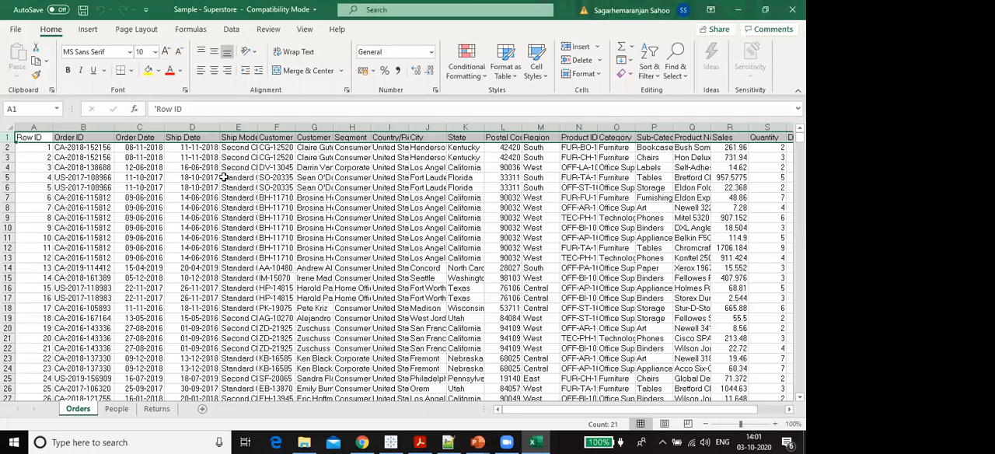
pyautogui.click(7, 147)
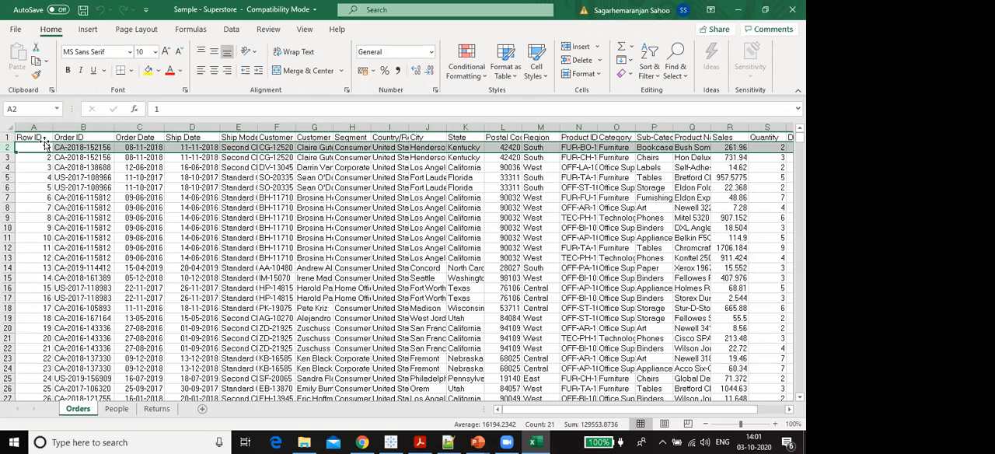
pyautogui.click(111, 129)
pyautogui.click(58, 147)
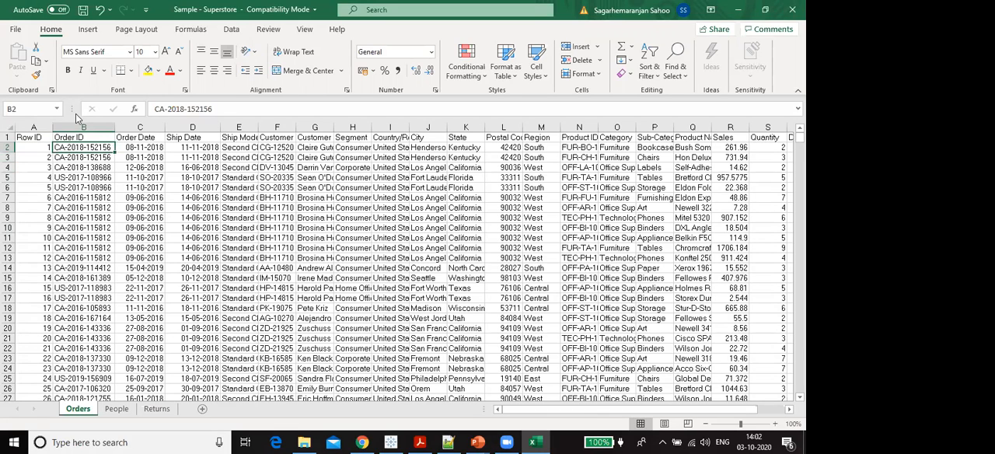
pyautogui.click(156, 148)
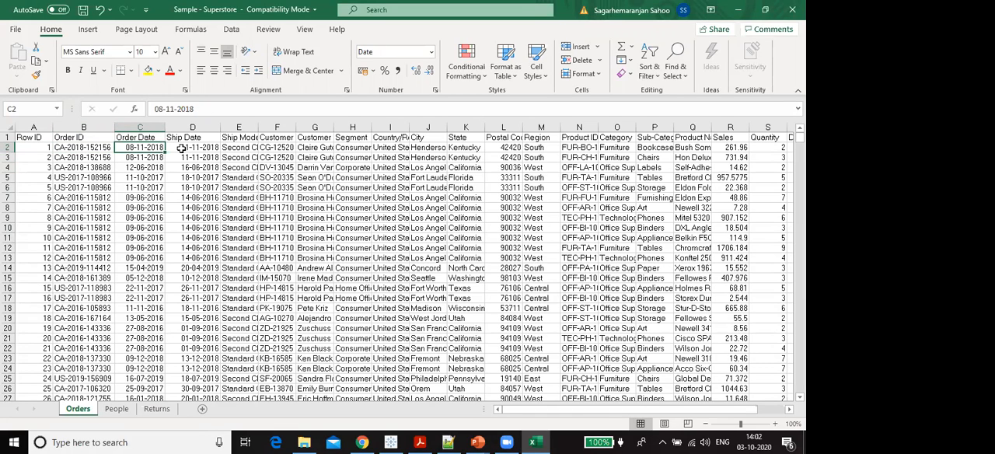
pyautogui.click(182, 148)
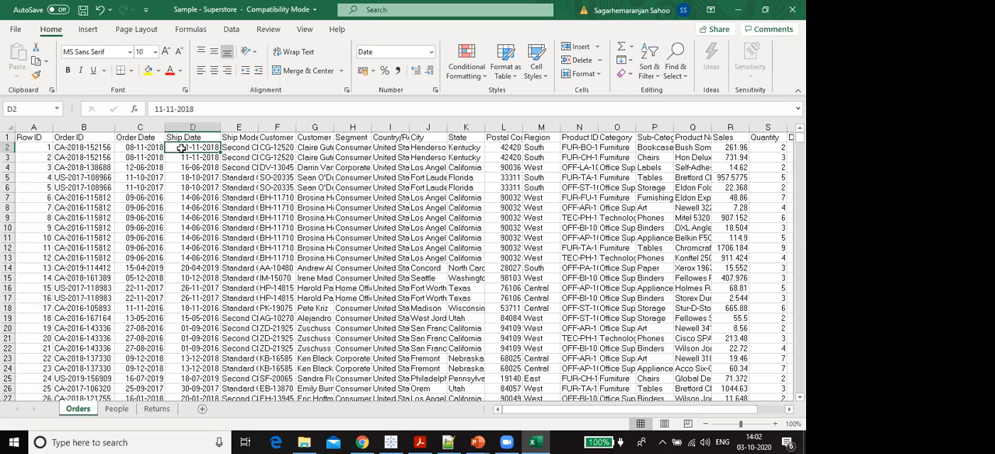
# - Widen the Ship Mode and Customer ID columns to show their full contents, and expand the Customer Name column briefly before narrowing it
pyautogui.moveTo(259, 126); pyautogui.dragTo(280, 126)
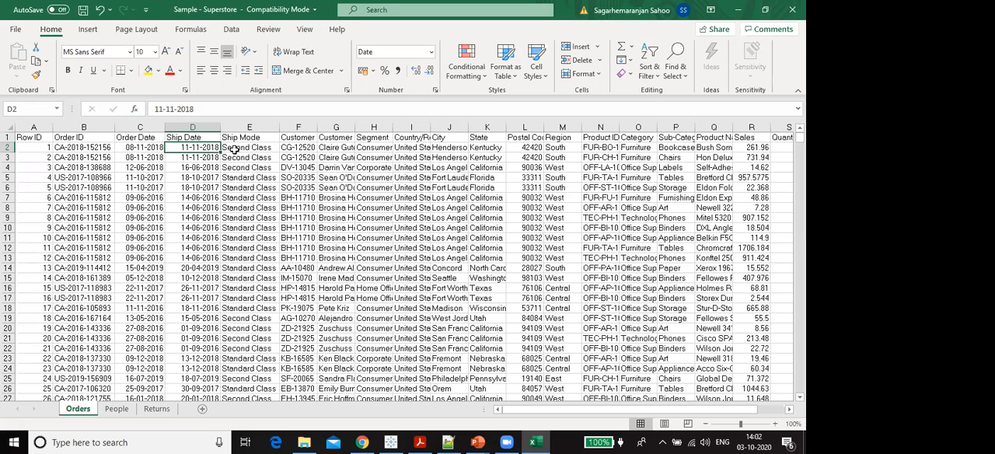
pyautogui.doubleClick(317, 125)
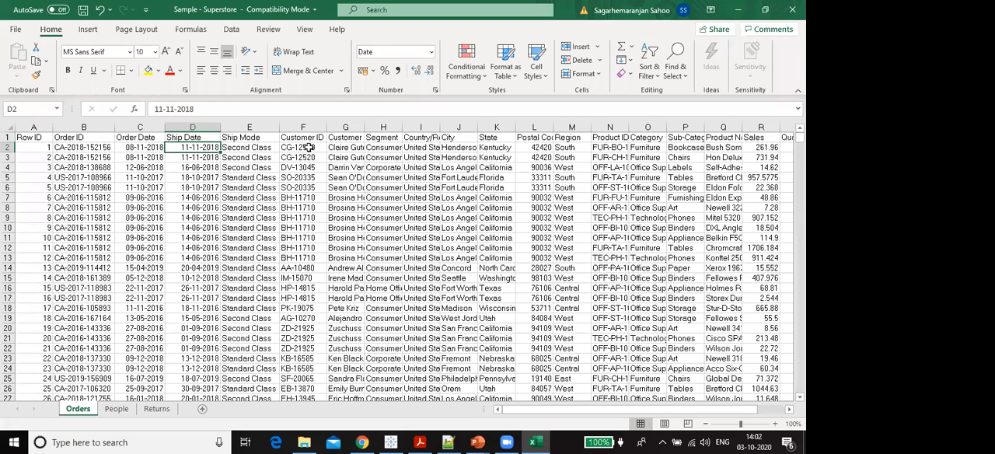
pyautogui.doubleClick(364, 127)
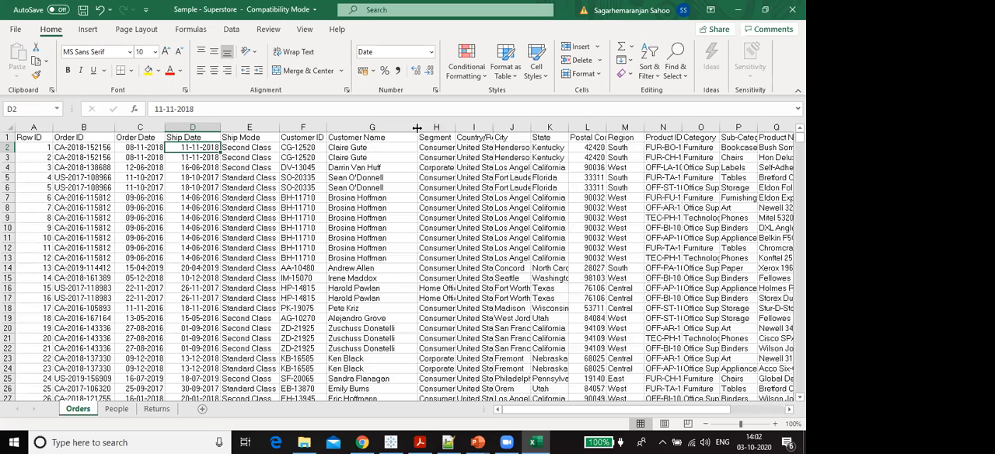
pyautogui.moveTo(417, 127); pyautogui.dragTo(361, 128)
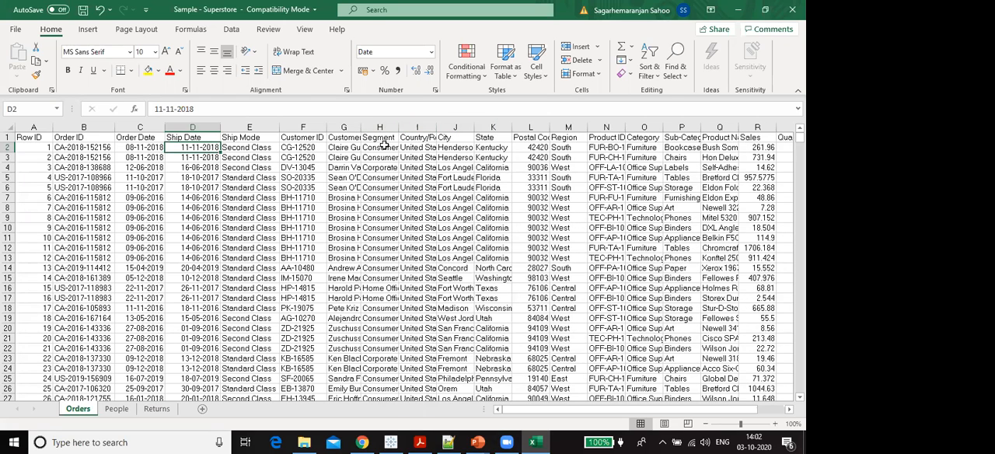
# - Widen the Segment, Country/Region, Product ID and Product Name columns of the Orders sheet to make their contents readable
pyautogui.moveTo(405, 134); pyautogui.dragTo(421, 163)
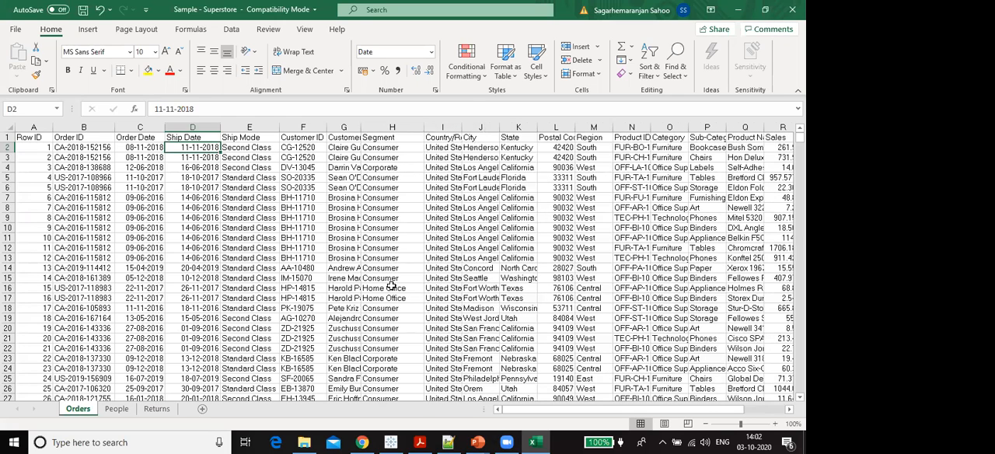
pyautogui.moveTo(424, 127); pyautogui.dragTo(473, 129)
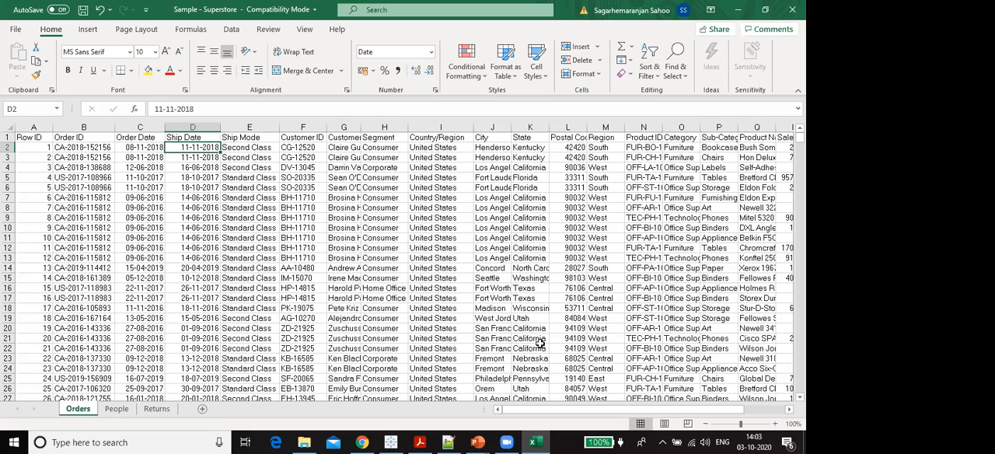
pyautogui.moveTo(567, 410); pyautogui.dragTo(605, 410)
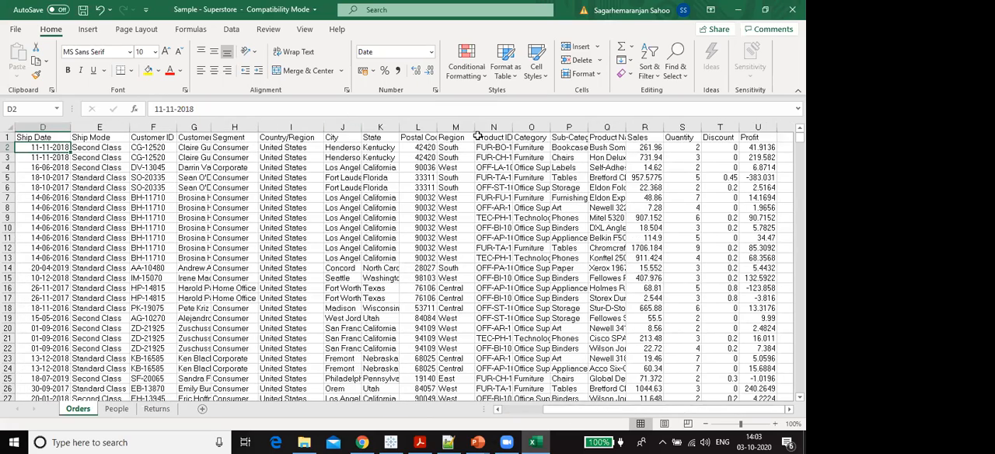
pyautogui.moveTo(514, 127); pyautogui.dragTo(519, 127)
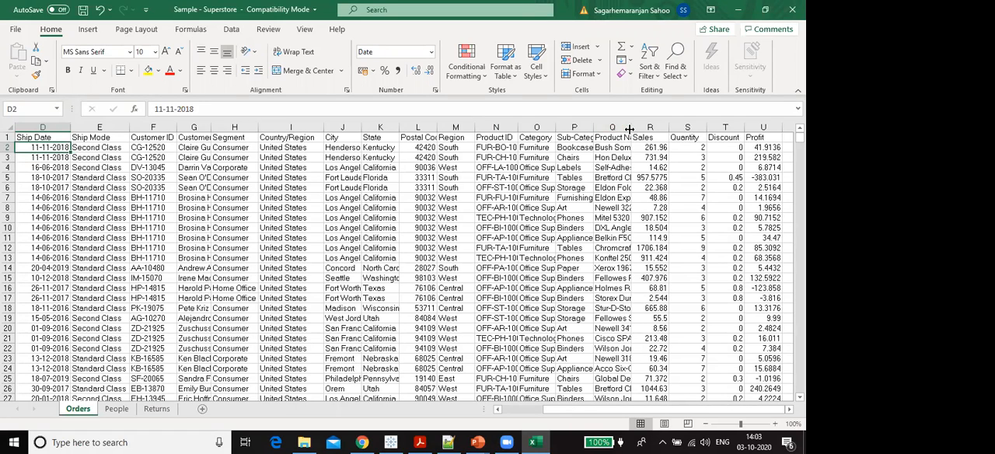
pyautogui.moveTo(630, 127); pyautogui.dragTo(705, 128)
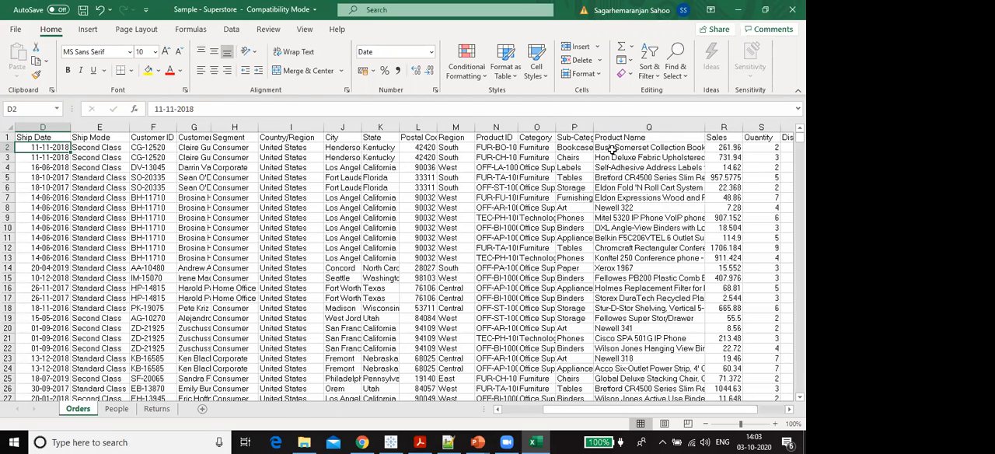
# - Examine the first order's Product Name, Category, Sales, Quantity, Discount and Profit, and look back across all the Orders columns
pyautogui.click(611, 151)
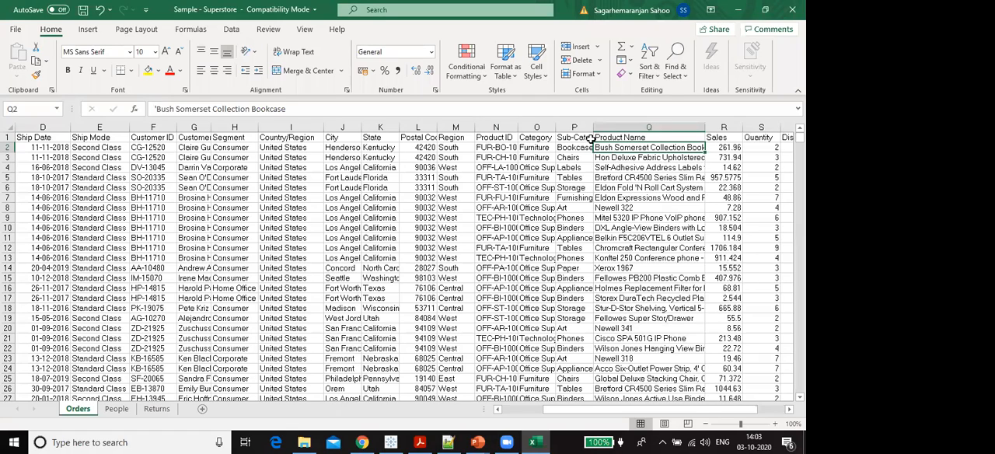
pyautogui.click(534, 149)
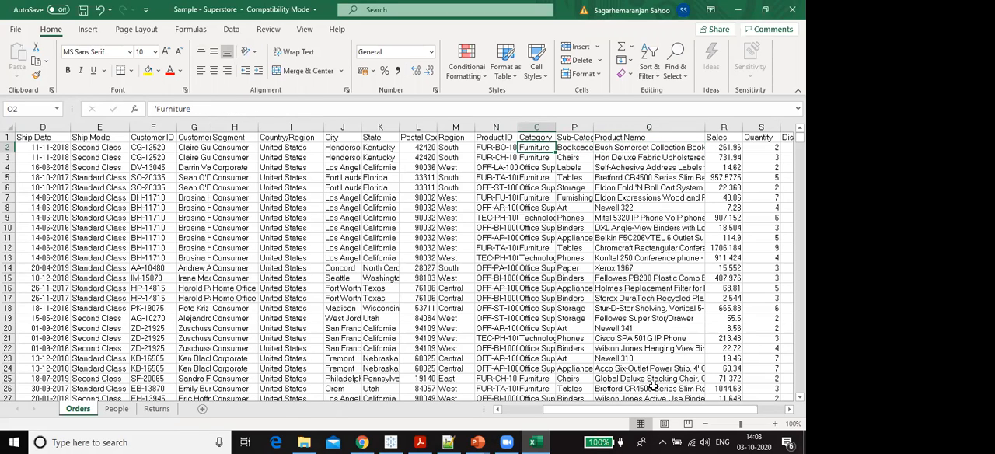
pyautogui.moveTo(629, 410); pyautogui.dragTo(639, 410)
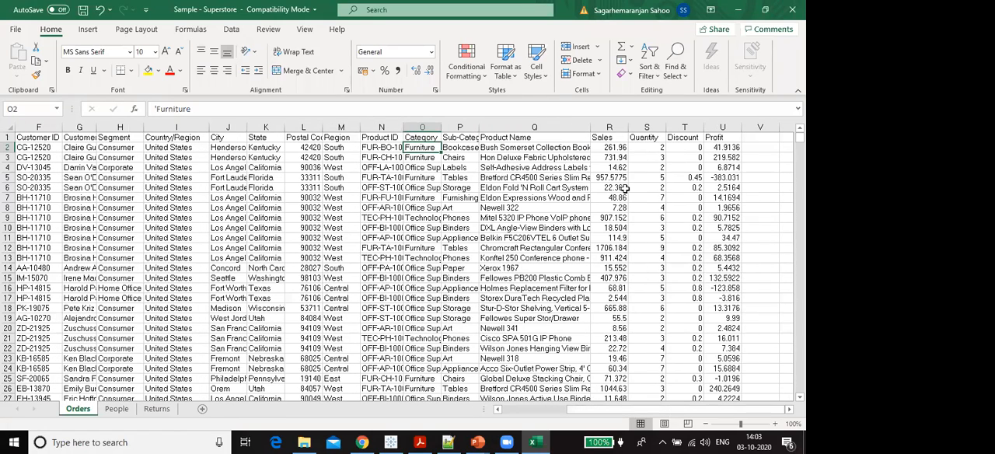
pyautogui.click(616, 148)
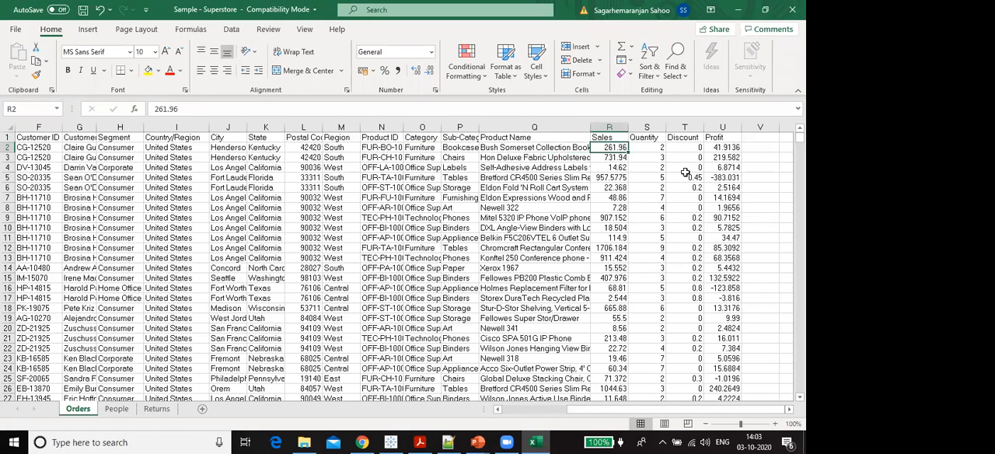
pyautogui.click(649, 150)
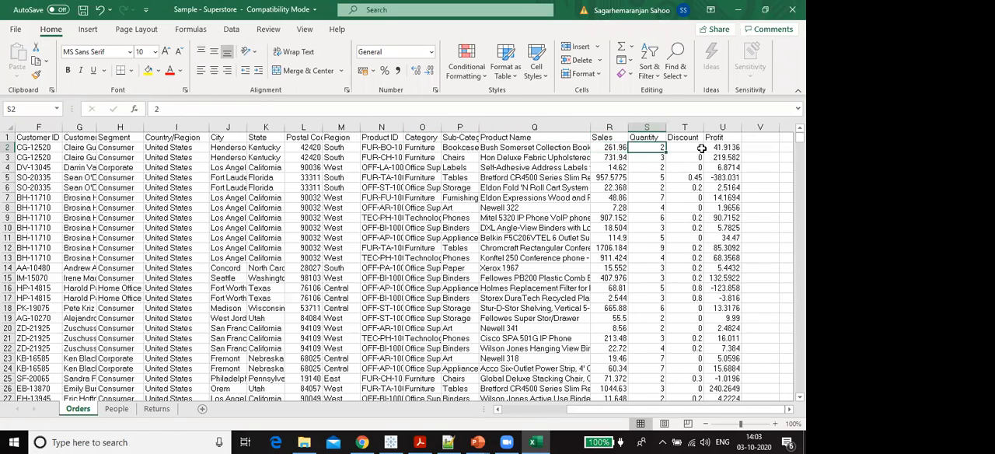
pyautogui.click(702, 148)
pyautogui.click(714, 149)
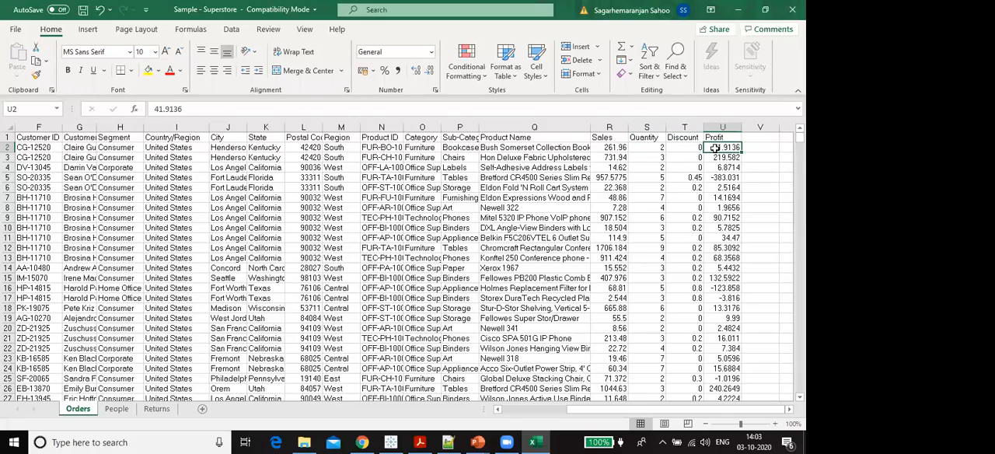
pyautogui.moveTo(610, 410); pyautogui.dragTo(548, 414)
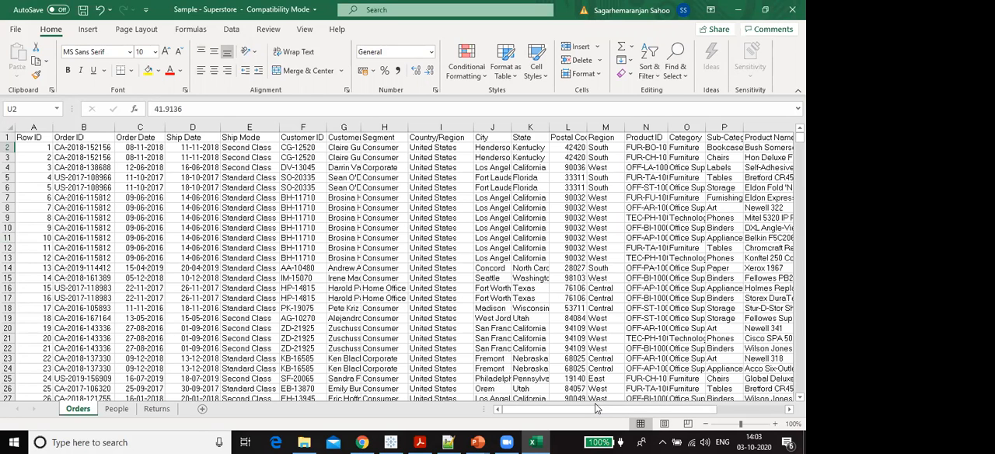
pyautogui.moveTo(634, 412); pyautogui.dragTo(752, 415)
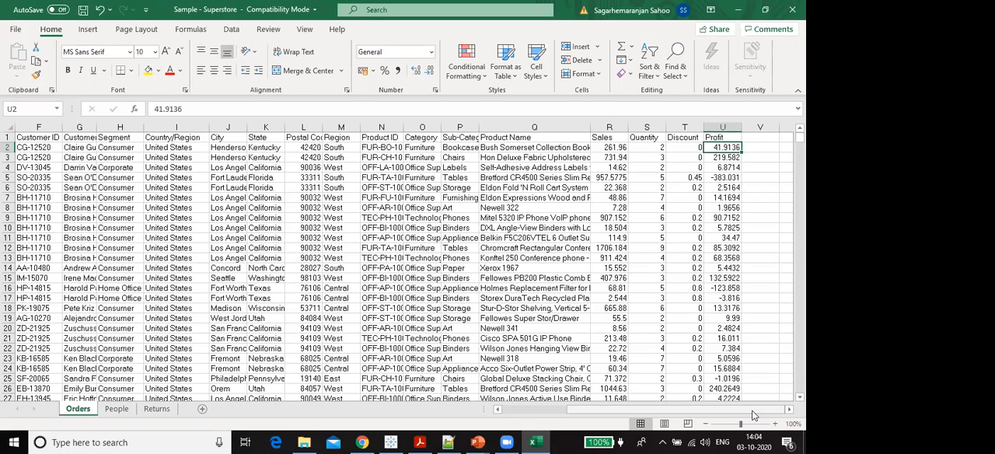
# - Highlight the Sales, Quantity, Discount and Profit headers to examine the numeric columns, and select the first Profit value
pyautogui.click(642, 125)
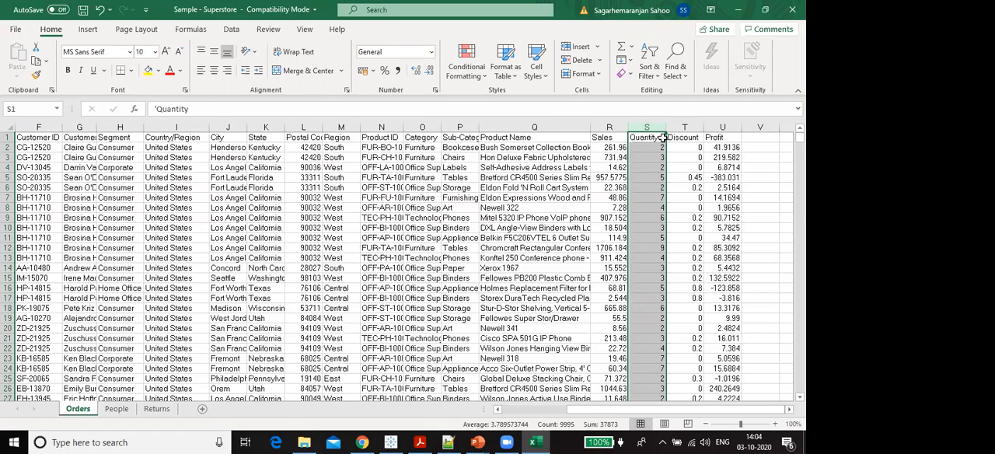
pyautogui.moveTo(616, 138); pyautogui.dragTo(720, 137)
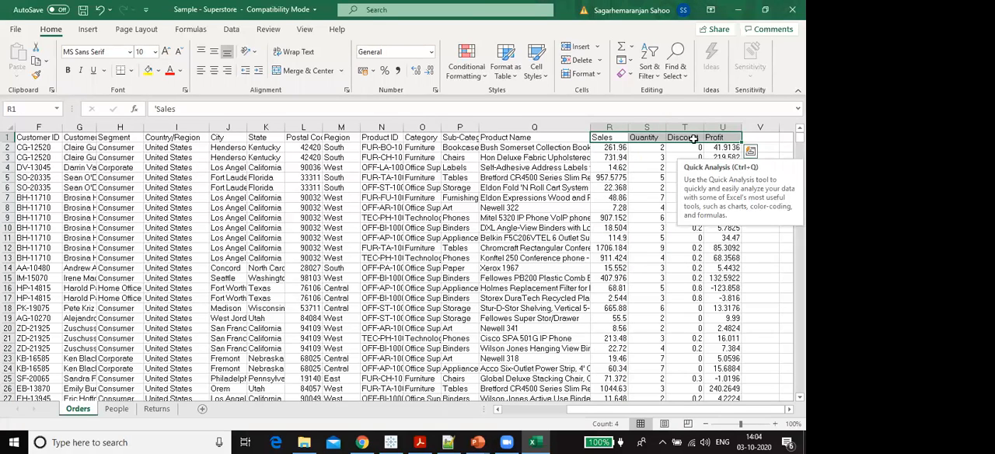
pyautogui.click(620, 138)
pyautogui.moveTo(633, 138); pyautogui.dragTo(720, 138)
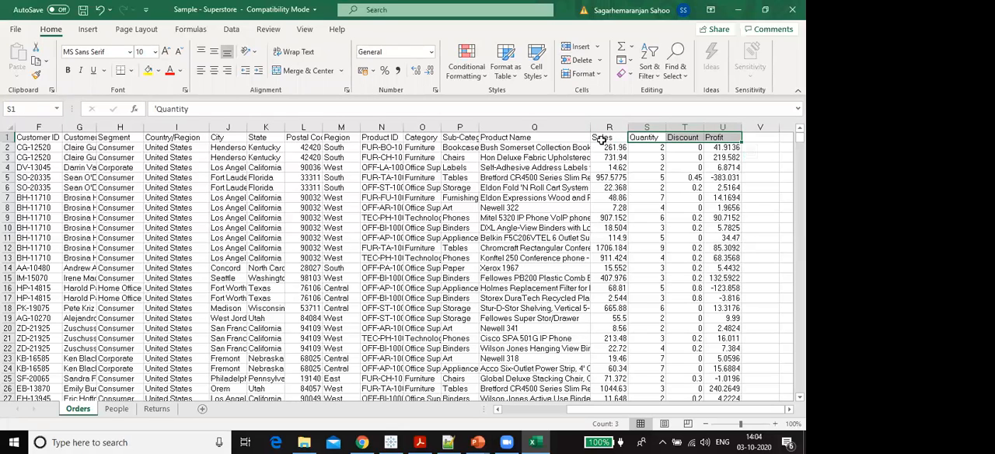
pyautogui.moveTo(600, 138); pyautogui.dragTo(711, 143)
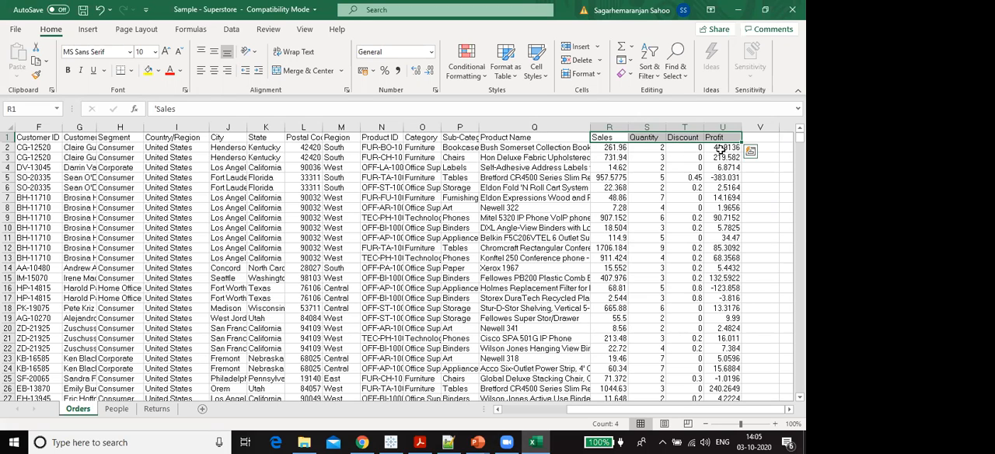
pyautogui.click(720, 149)
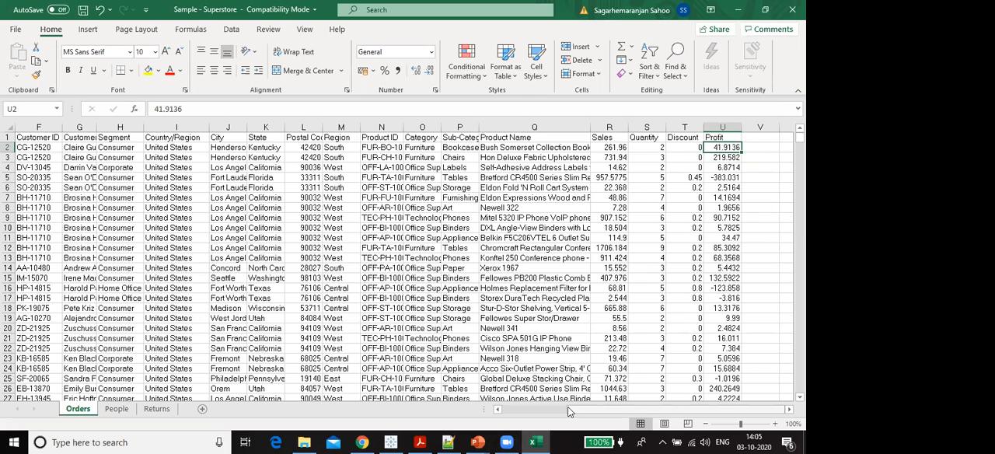
# - Examine the Row ID column, and widen the Postal Code column and highlight its values in rows 3 to 15
pyautogui.hscroll(-5, 568, 412)
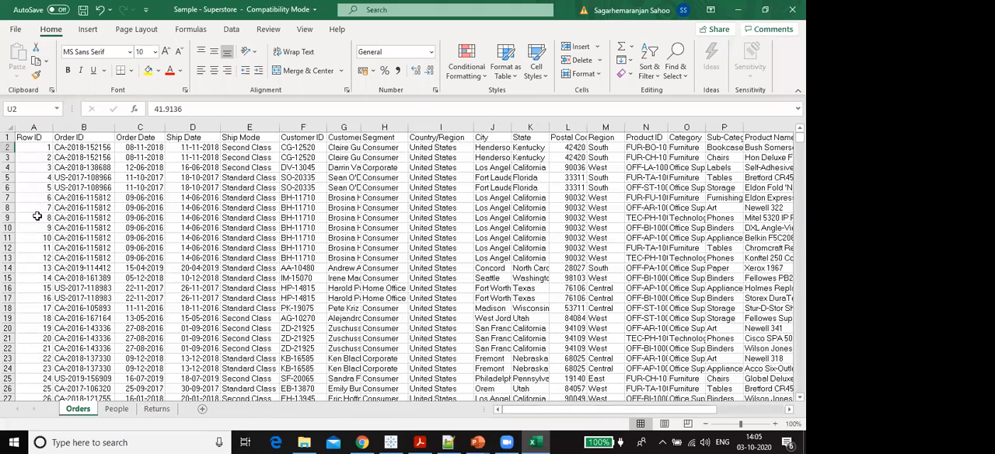
pyautogui.click(41, 125)
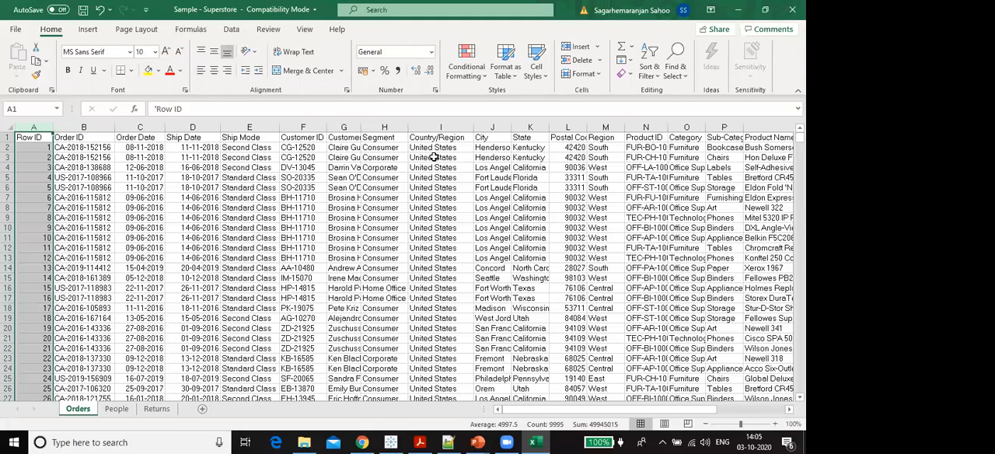
pyautogui.moveTo(586, 125); pyautogui.dragTo(609, 125)
pyautogui.click(580, 126)
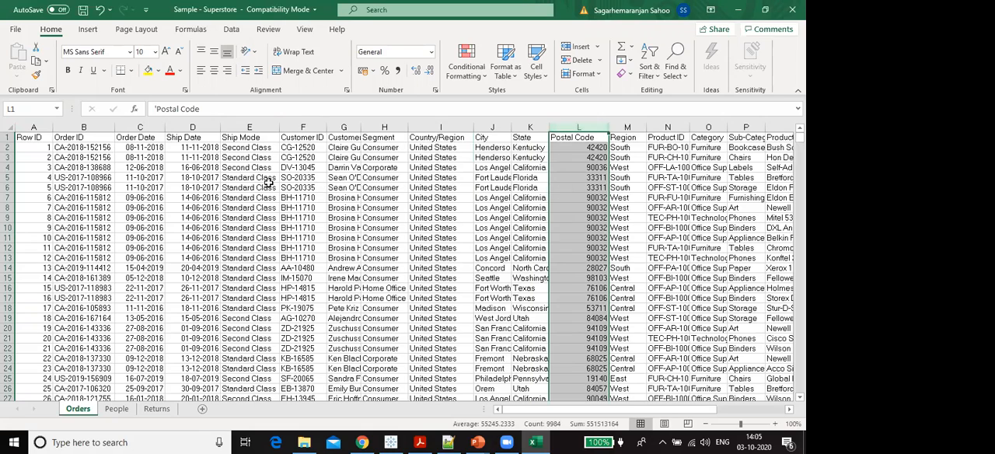
pyautogui.moveTo(591, 157); pyautogui.dragTo(587, 287)
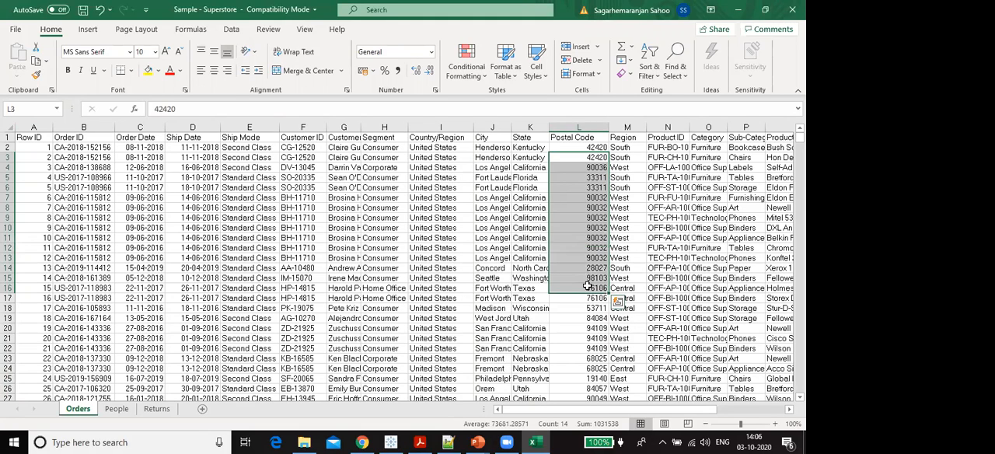
# - Open the People sheet, widen the Person column, and examine which region each person is assigned to
pyautogui.click(106, 410)
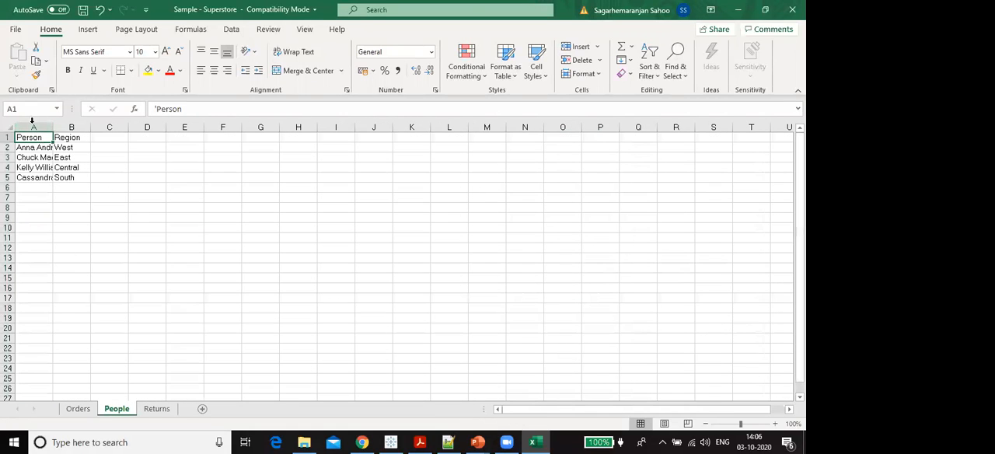
pyautogui.moveTo(51, 127); pyautogui.dragTo(80, 128)
pyautogui.moveTo(26, 152); pyautogui.dragTo(27, 189)
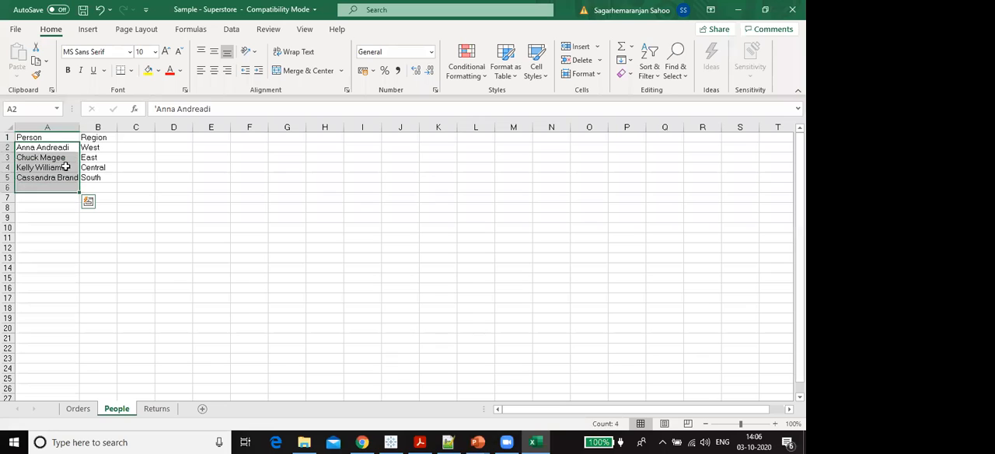
pyautogui.moveTo(100, 147); pyautogui.dragTo(101, 170)
pyautogui.click(28, 154)
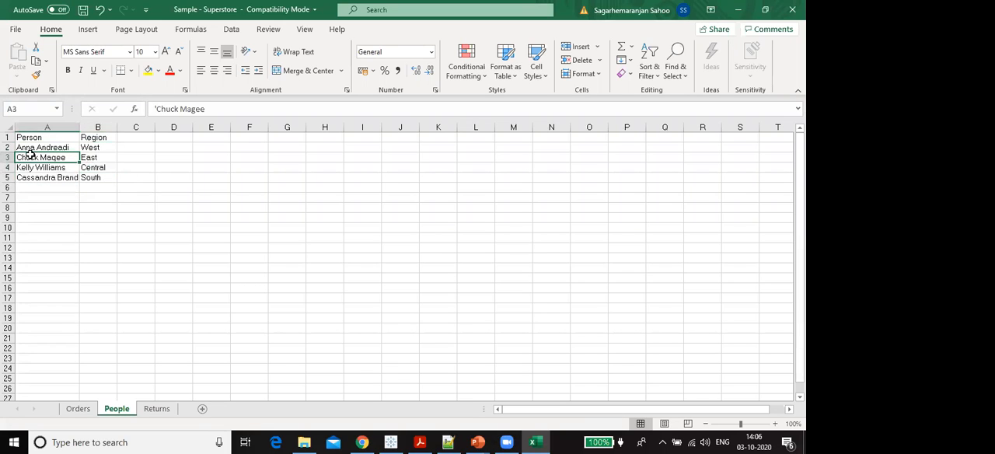
pyautogui.click(92, 156)
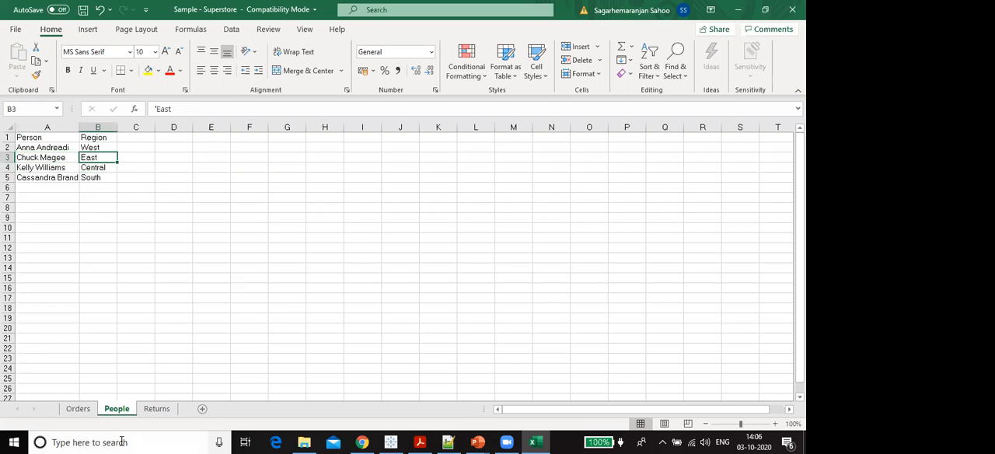
# - Open the Returns sheet and fit the Order ID column to its contents
pyautogui.click(147, 410)
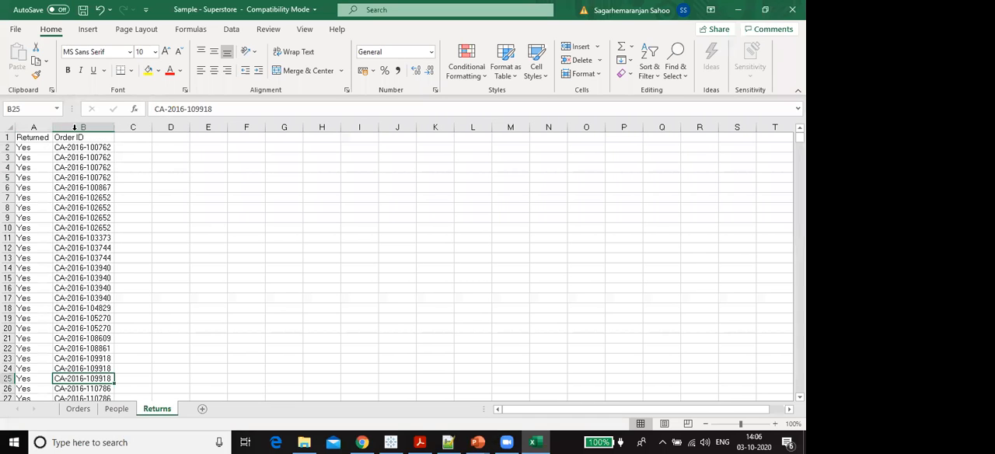
pyautogui.doubleClick(111, 131)
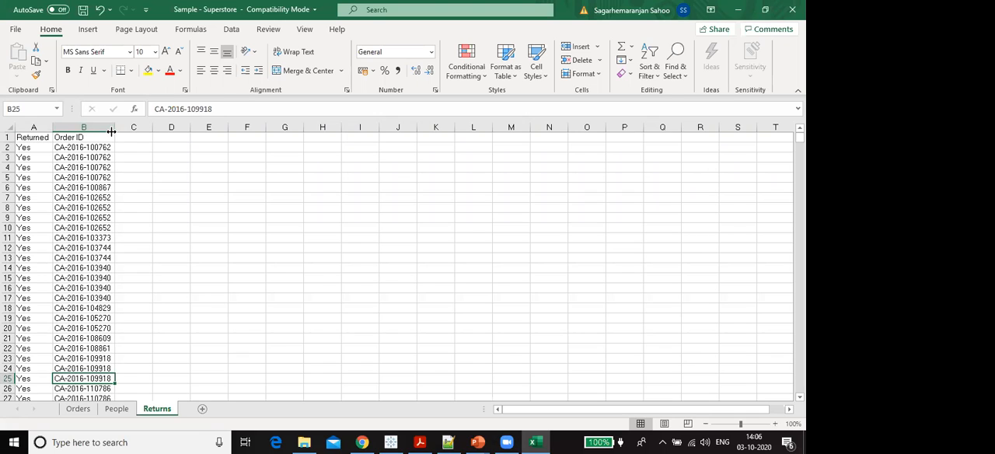
pyautogui.click(8, 137)
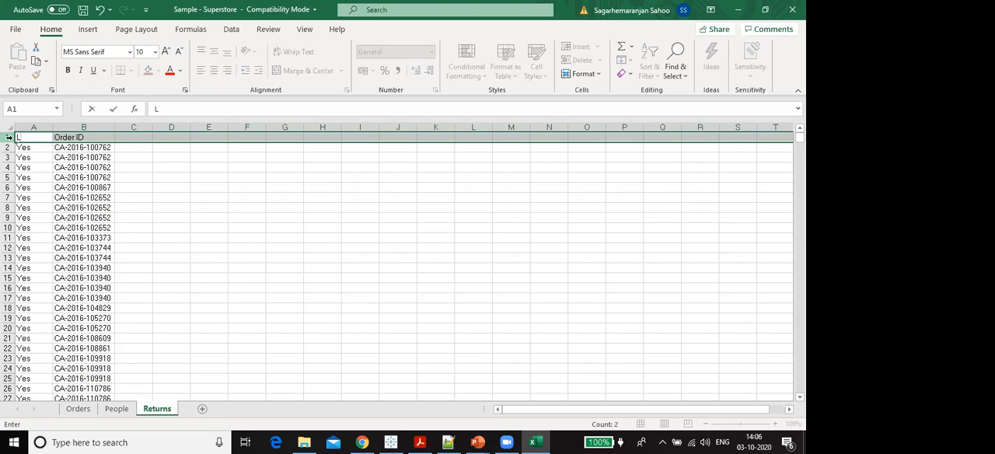
pyautogui.hotkey('ctrl', 'z')
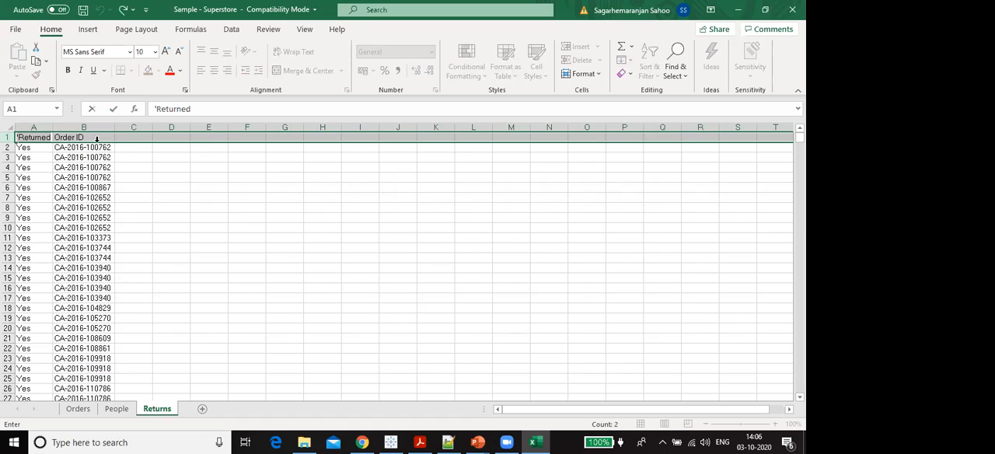
pyautogui.click(236, 185)
# - Add filters to the header row of the Returns sheet and check the values offered by the Returned filter
pyautogui.click(8, 138)
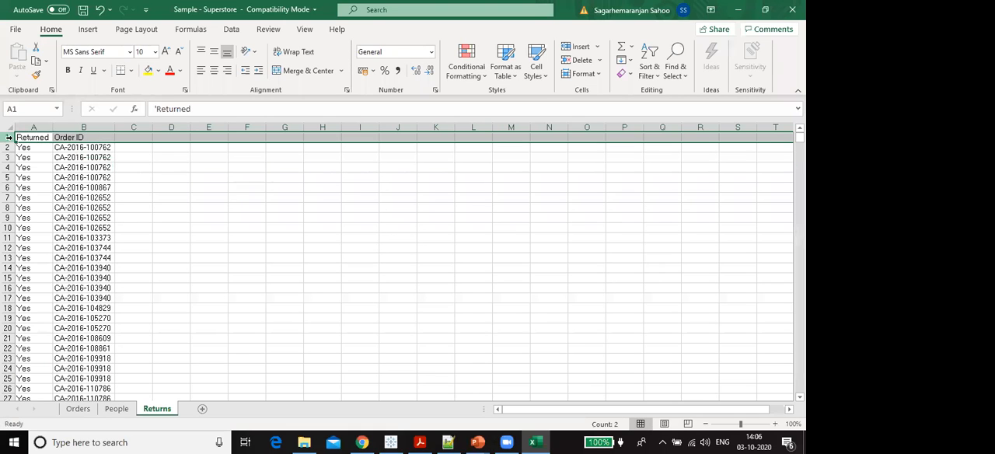
pyautogui.hotkey('ctrl', 'shift', 'l')
pyautogui.click(47, 137)
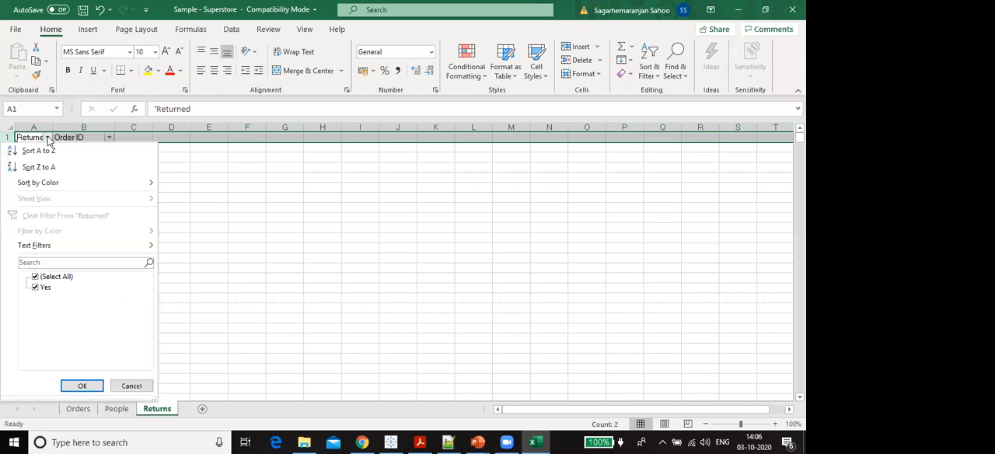
pyautogui.click(131, 385)
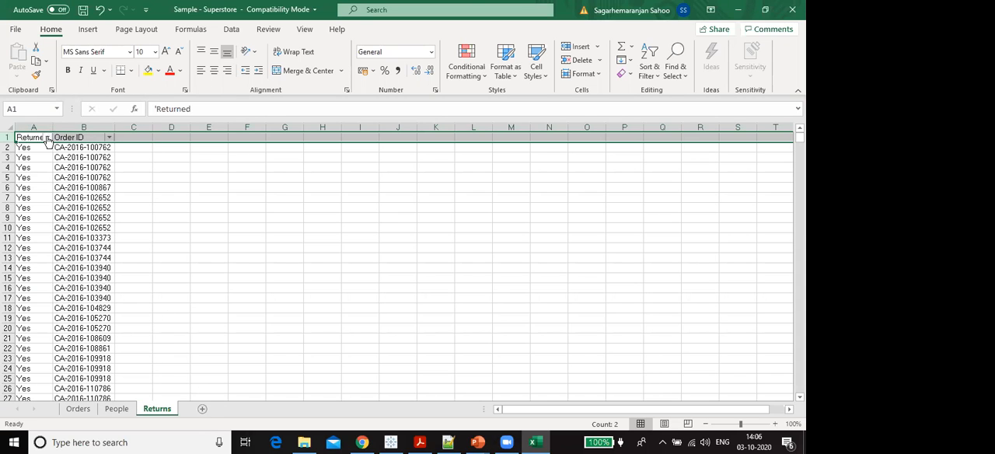
pyautogui.click(47, 137)
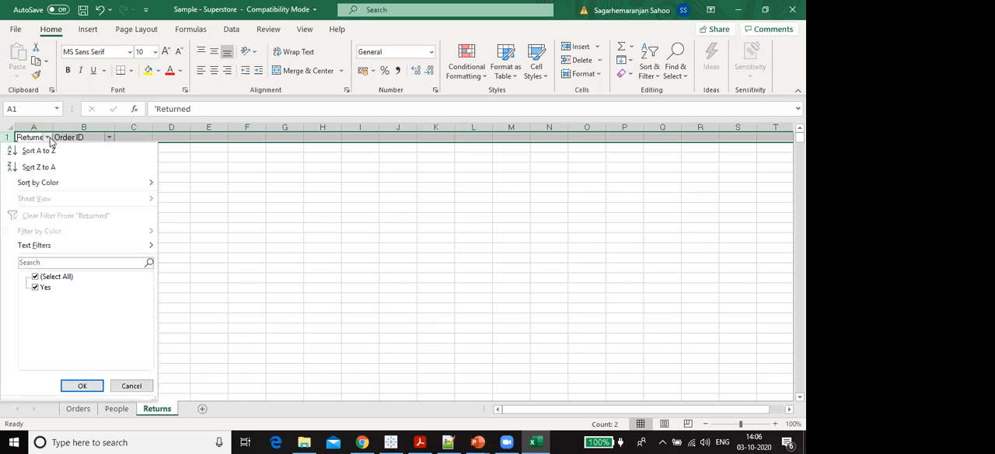
pyautogui.click(258, 220)
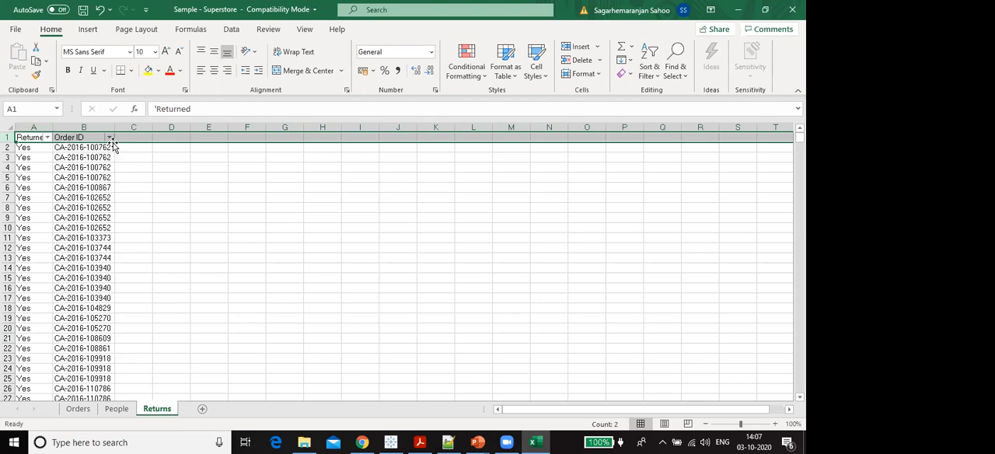
# - Examine the repeated order IDs in the first rows of the Returns sheet and their Returned values
pyautogui.click(85, 147)
pyautogui.moveTo(64, 147); pyautogui.dragTo(70, 167)
pyautogui.click(70, 168)
pyautogui.click(18, 165)
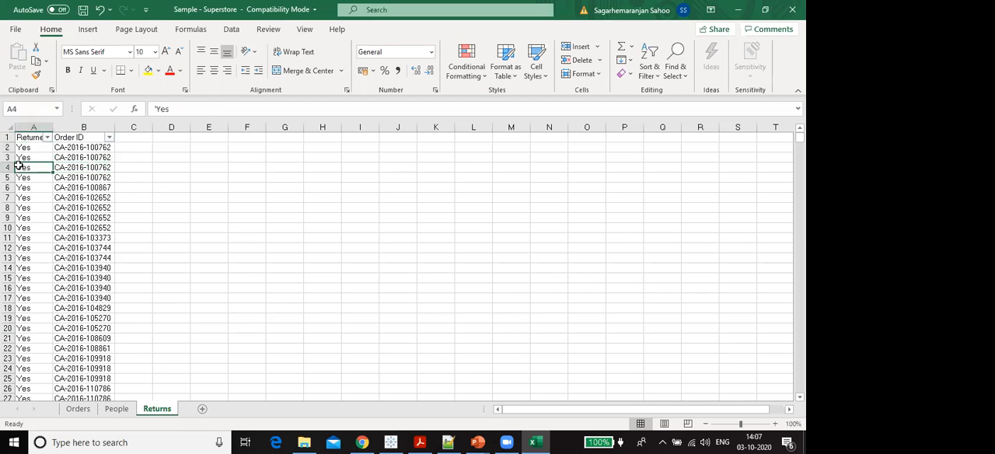
# - Go back to the Orders sheet and close the workbook without saving the changes
pyautogui.click(78, 409)
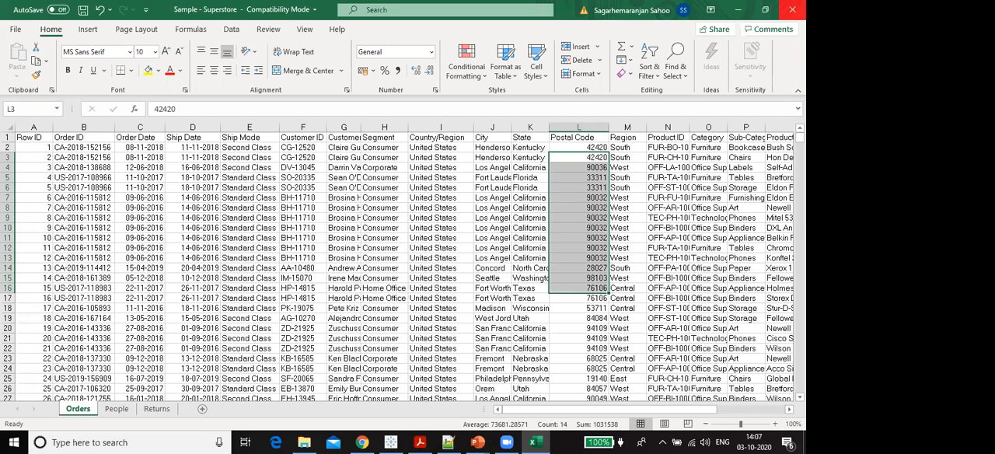
pyautogui.click(792, 9)
pyautogui.click(403, 235)
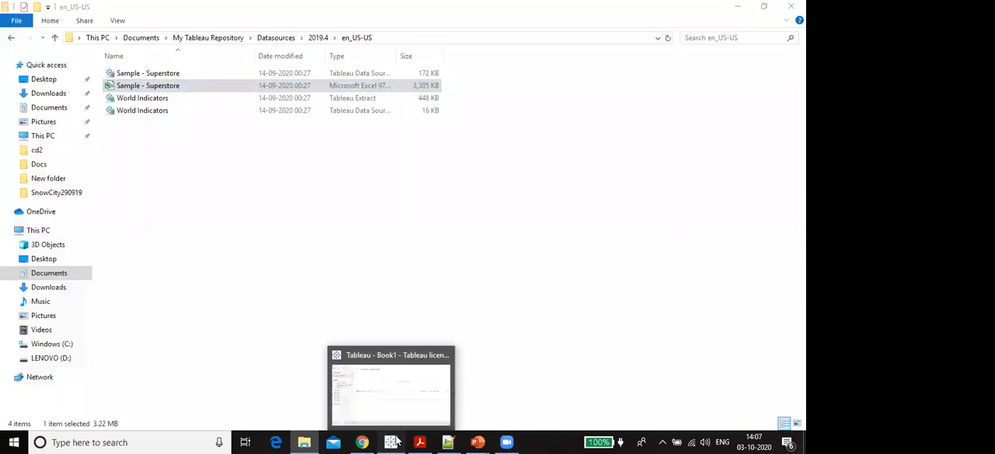
# - Switch to Tableau, add the Orders sheet to the data source, and remove it from the canvas
pyautogui.click(395, 442)
pyautogui.doubleClick(35, 191)
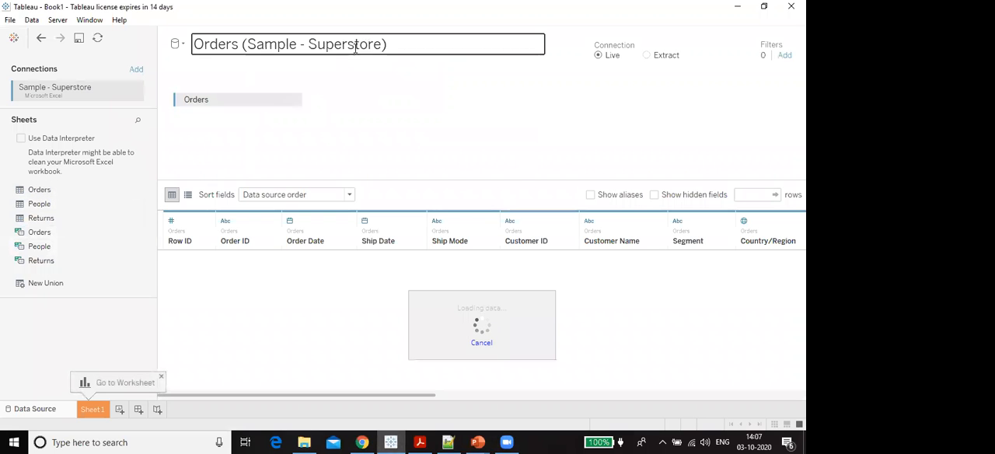
pyautogui.click(293, 100)
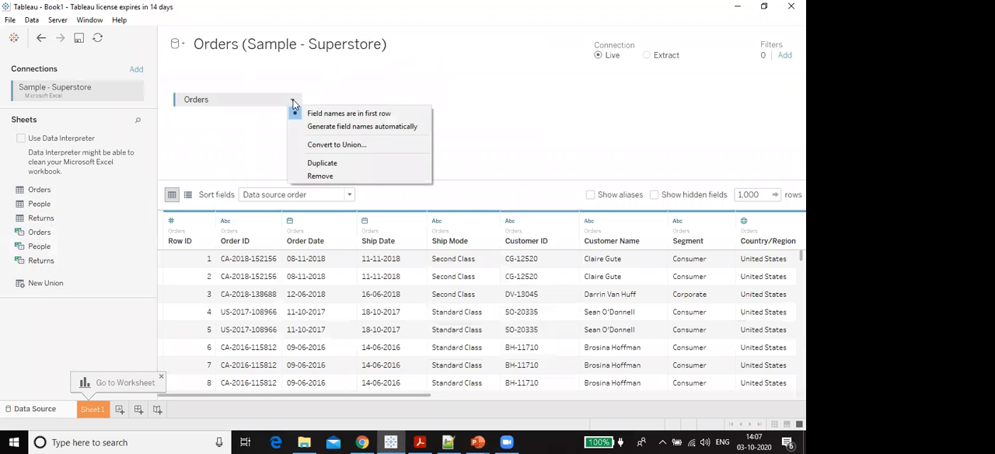
pyautogui.click(339, 177)
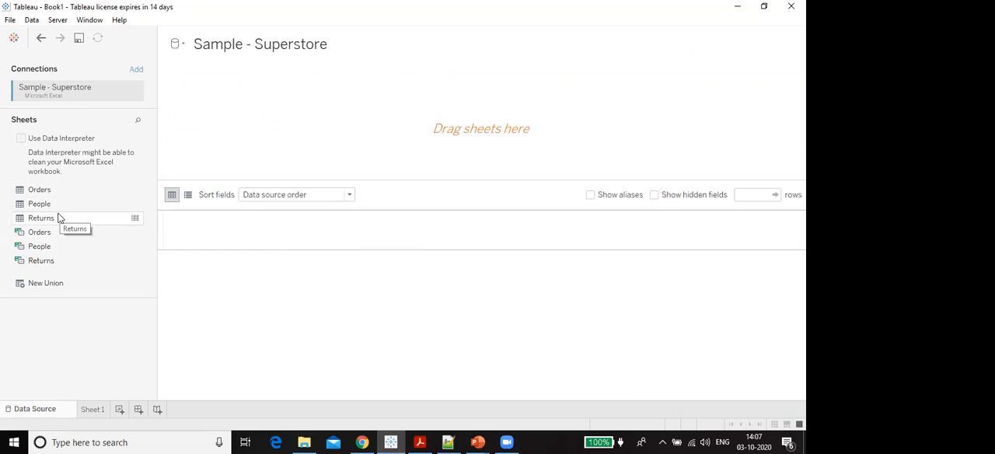
# - Place the Orders sheet on the data source canvas and check the preview's row limit
pyautogui.moveTo(44, 190); pyautogui.dragTo(280, 130)
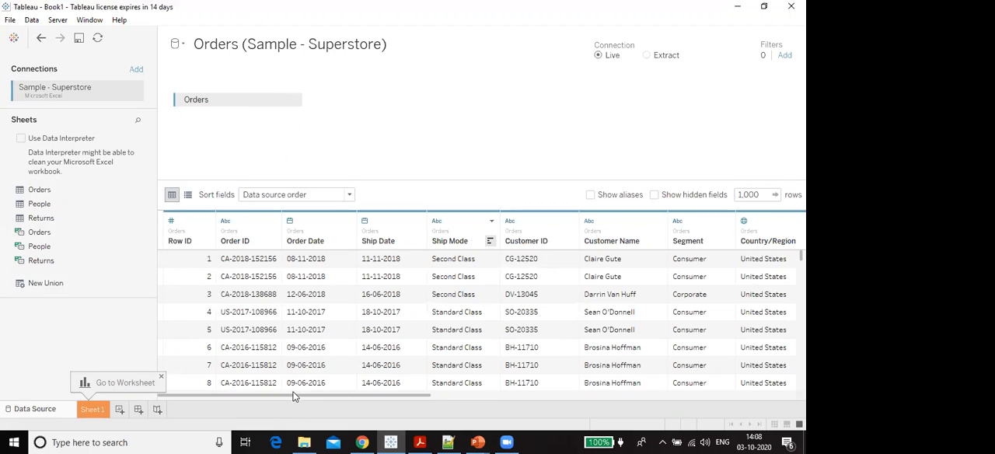
pyautogui.click(760, 194)
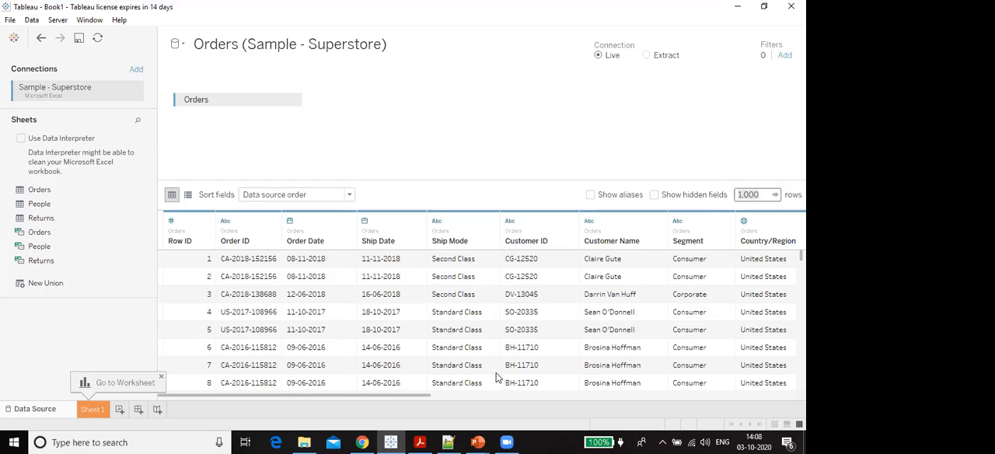
# - Switch to File Explorer and inspect the editable name of the Sample - Superstore Excel file without renaming it
pyautogui.click(304, 443)
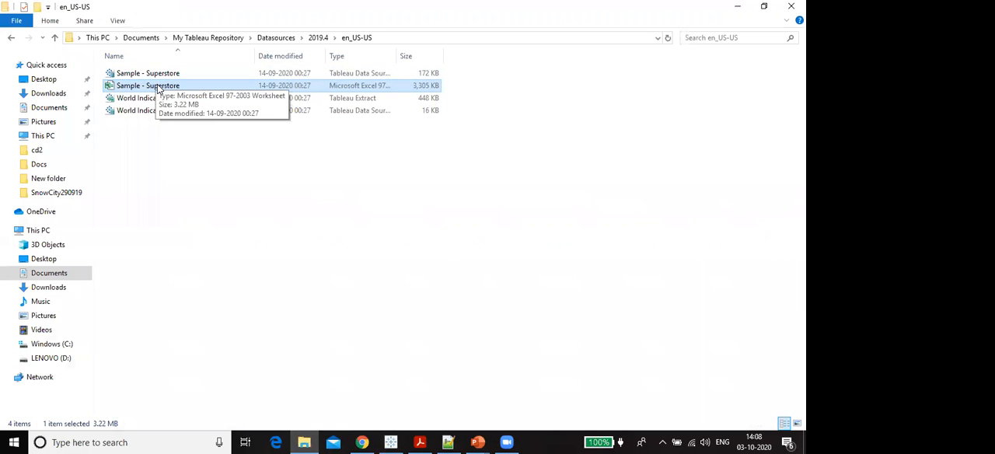
pyautogui.press('F2')
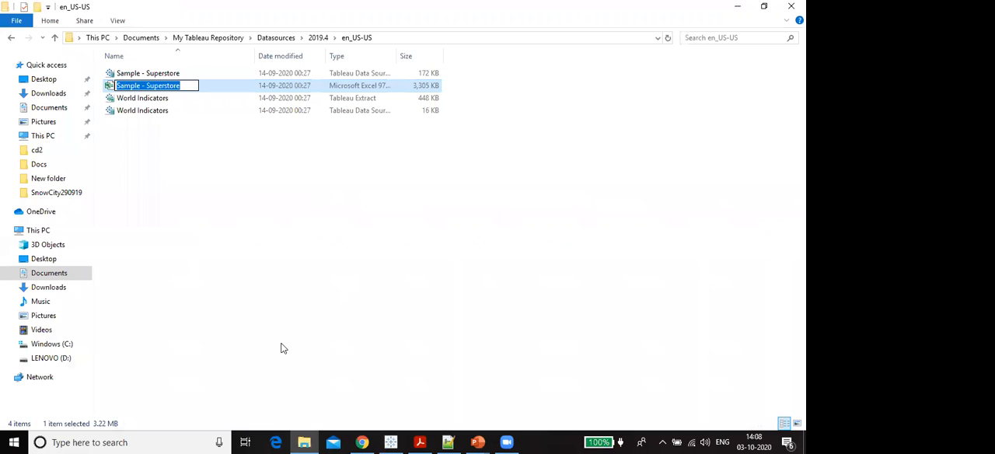
pyautogui.press('End')
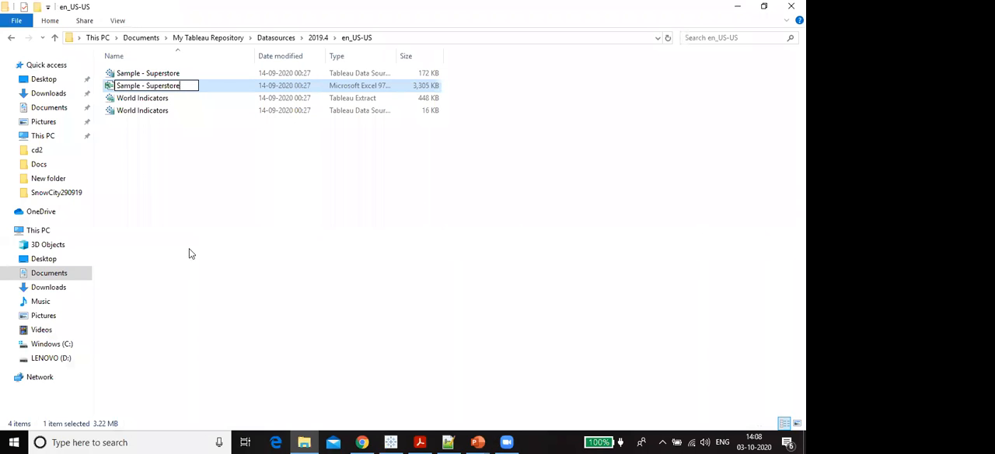
pyautogui.click(268, 225)
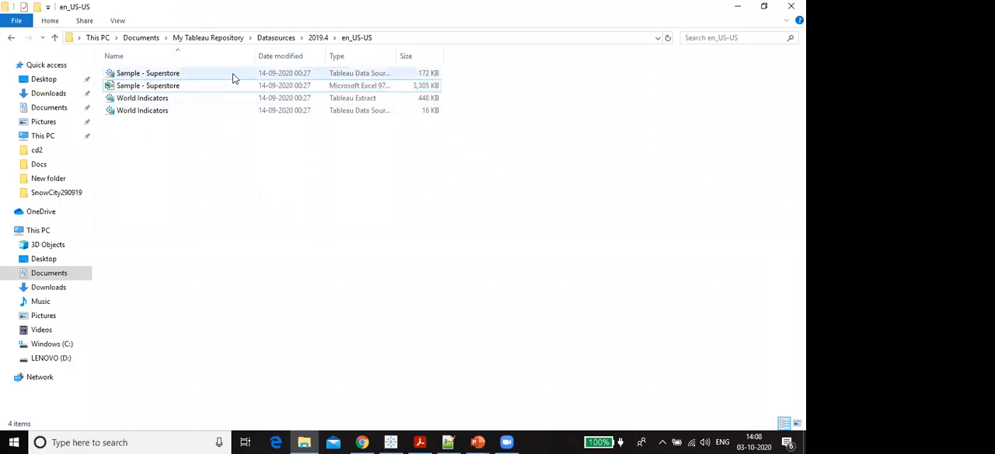
# - Make a copy of the Sample - Superstore Excel file in the same folder
pyautogui.click(232, 86)
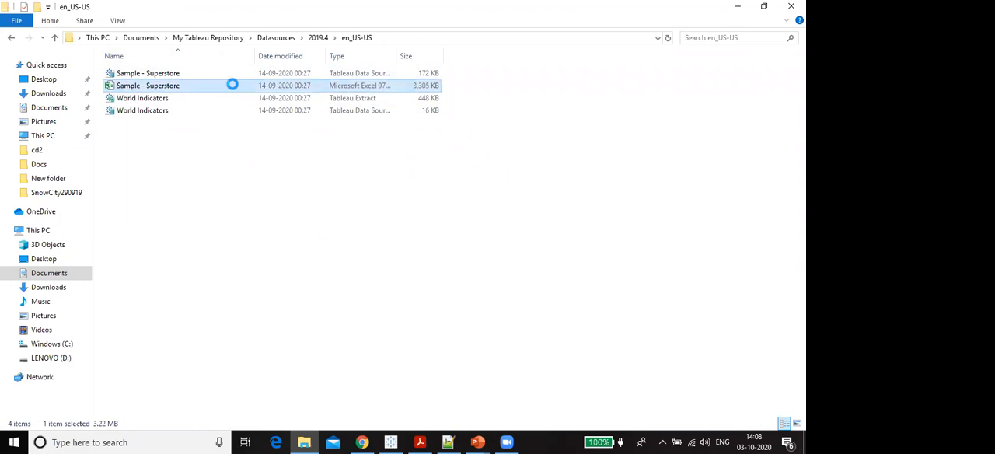
pyautogui.hotkey('ctrl', 'c')
pyautogui.hotkey('ctrl', 'v')
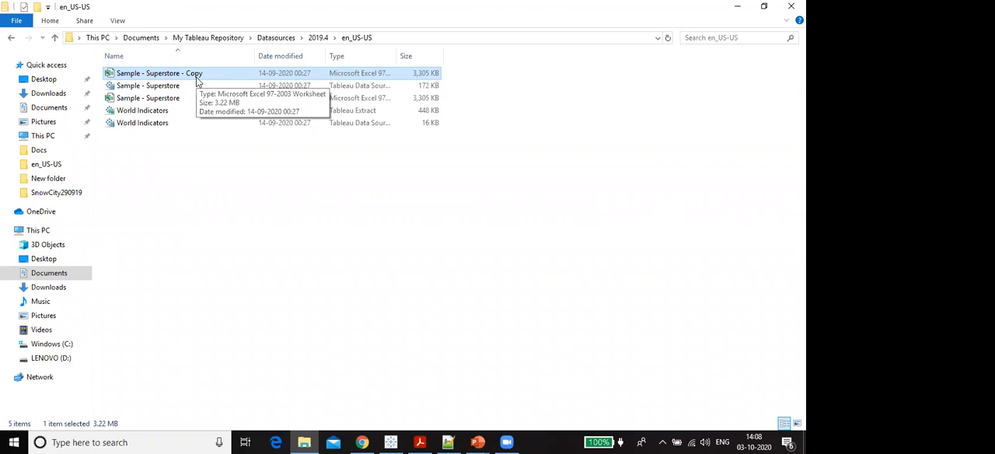
# - Open the original Sample - Superstore workbook in Excel and examine the Row ID and Order ID headers of the Orders sheet
pyautogui.click(174, 97)
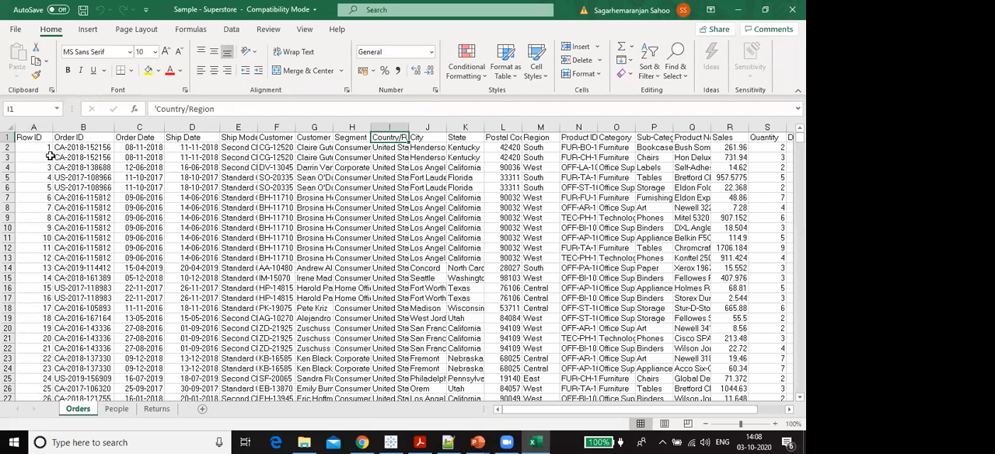
pyautogui.click(41, 139)
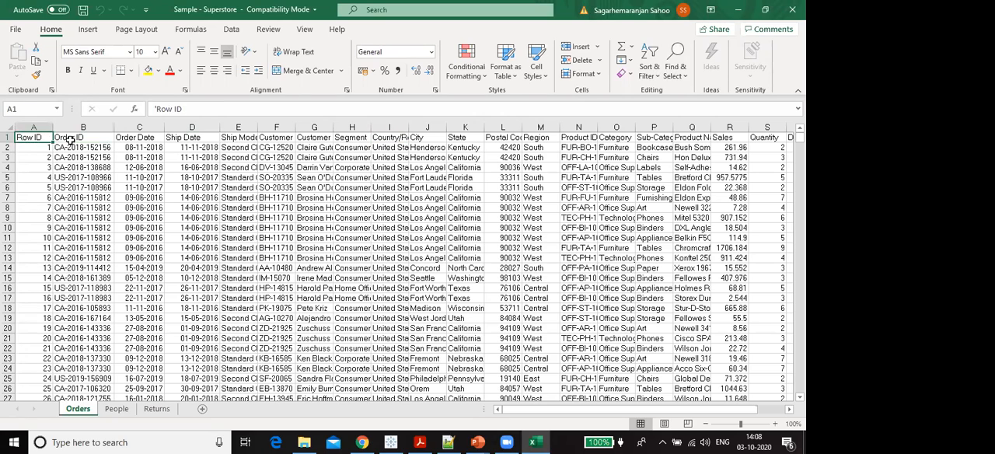
pyautogui.click(69, 138)
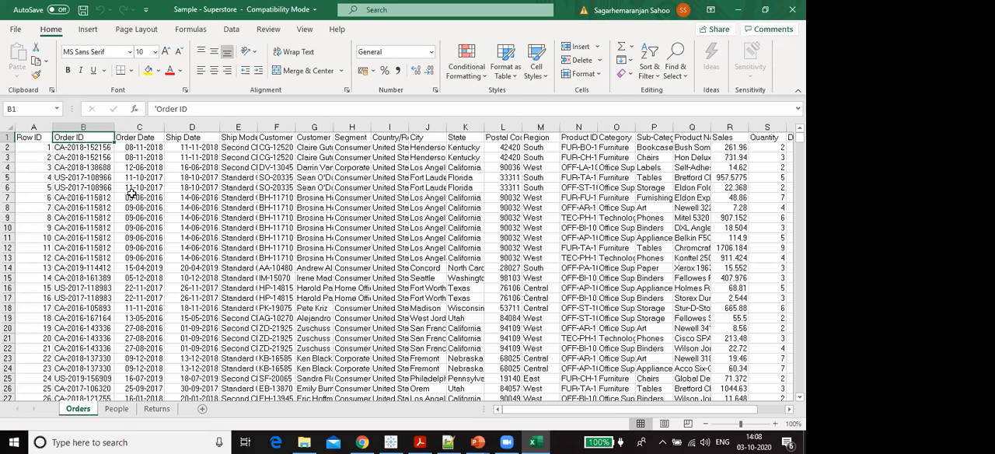
# - Copy row 2 of the Orders sheet and paste it into a new Notepad++ document
pyautogui.click(7, 147)
pyautogui.hotkey('ctrl', 'c')
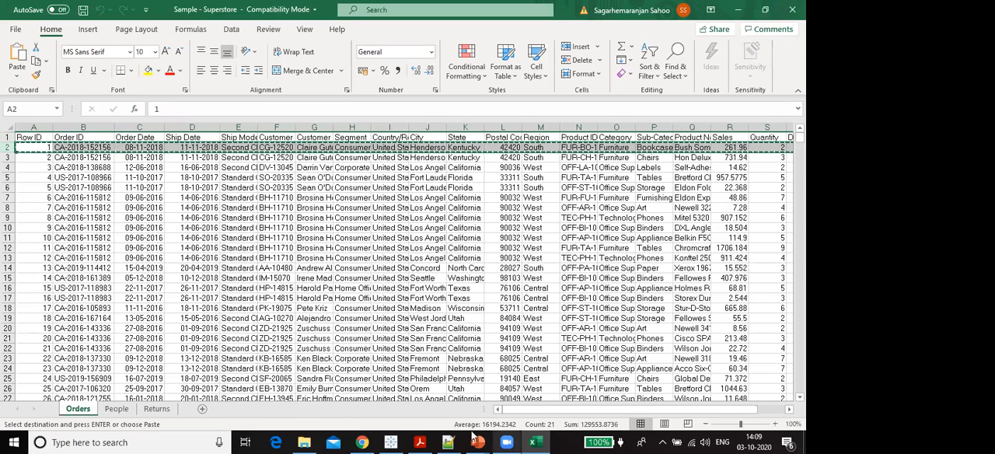
pyautogui.click(447, 442)
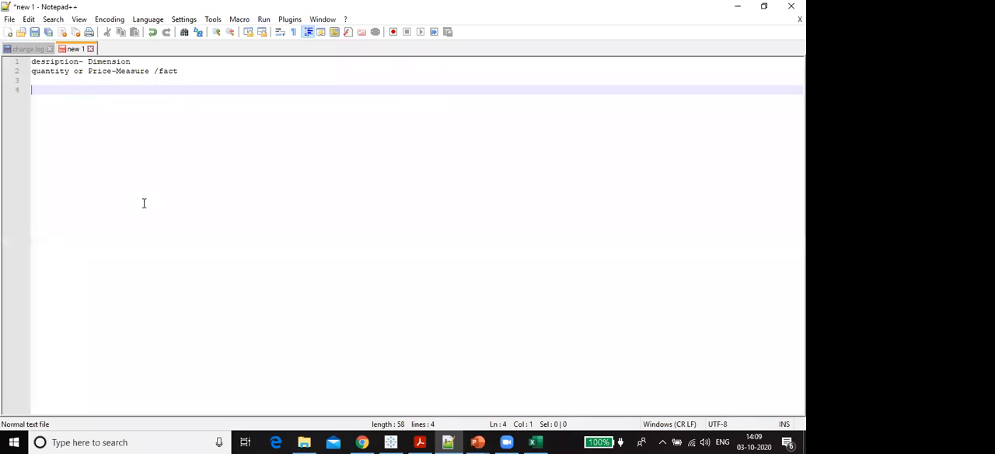
pyautogui.hotkey('ctrl', 'n')
pyautogui.hotkey('ctrl', 'v')
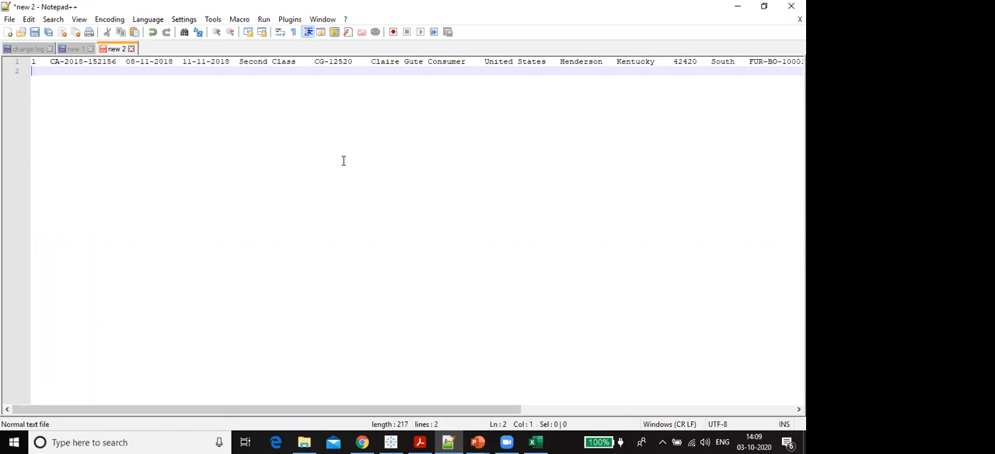
# - Replace the gaps after the row ID, order ID, ship date and ship mode in the pasted line with commas
pyautogui.moveTo(50, 61); pyautogui.dragTo(38, 62)
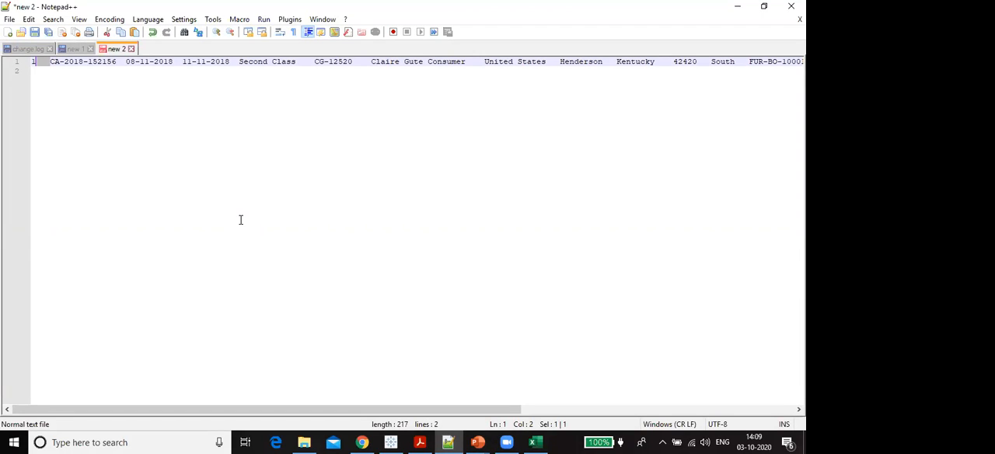
pyautogui.write(',')
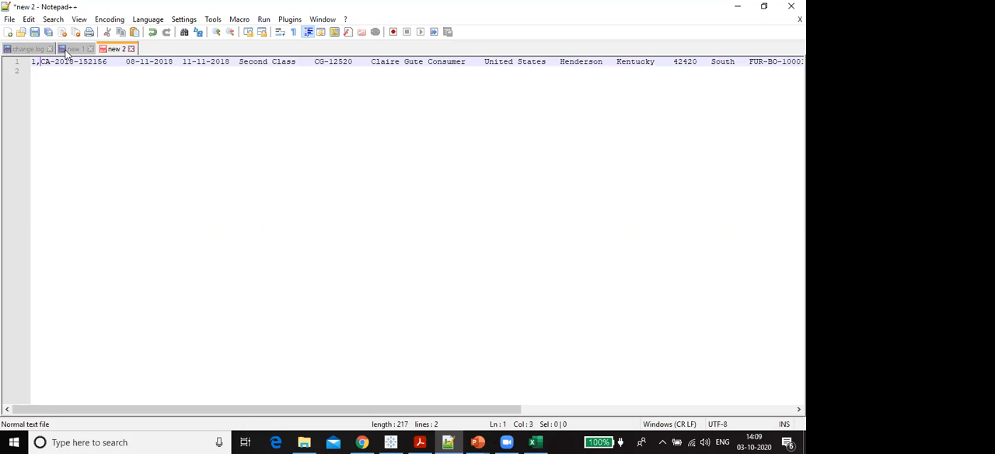
pyautogui.click(126, 62)
pyautogui.press('BackSpace')
pyautogui.write(',')
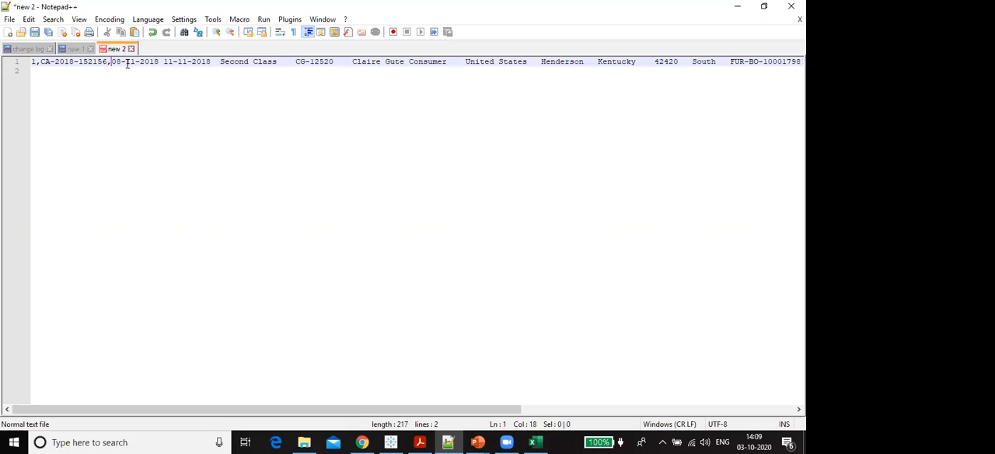
pyautogui.click(220, 62)
pyautogui.press('BackSpace')
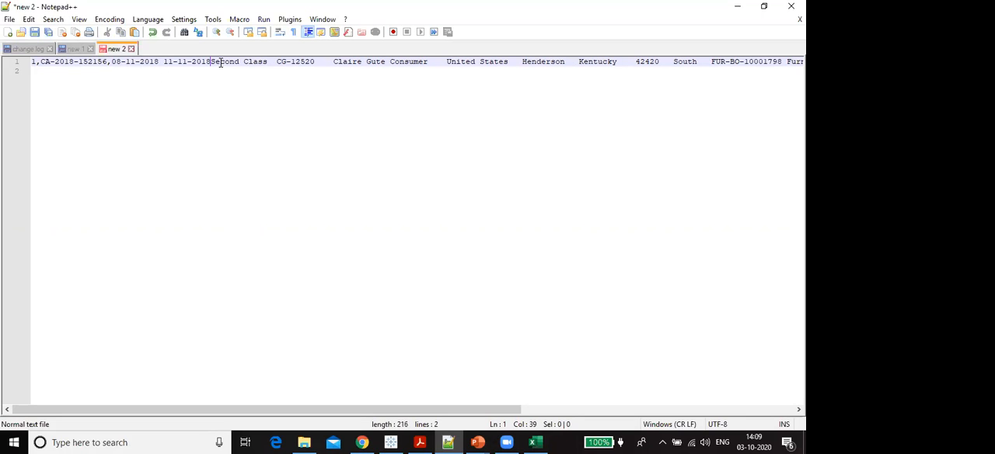
pyautogui.write(',')
pyautogui.click(276, 61)
pyautogui.press('BackSpace')
pyautogui.write(',')
pyautogui.click(333, 61)
pyautogui.click(277, 61)
# - Switch to Tableau, review the file and server connection types on the start page, and return to the data source
pyautogui.click(391, 442)
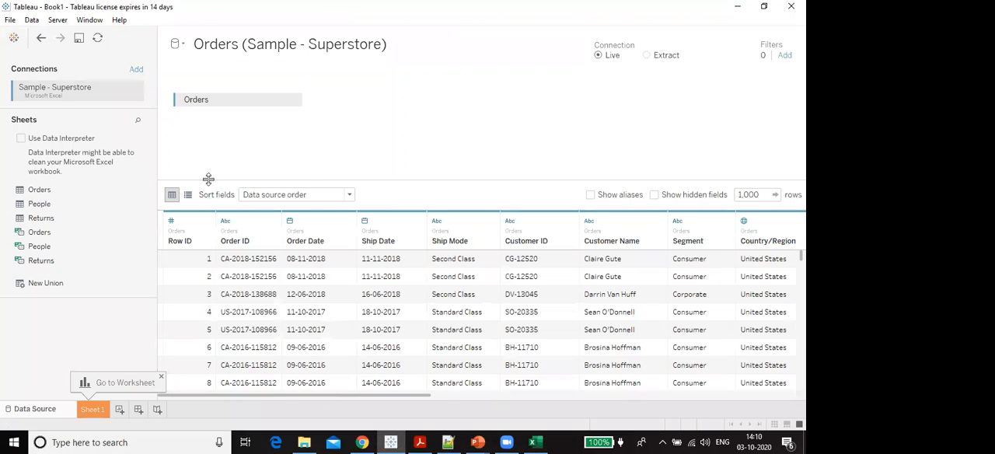
pyautogui.click(14, 37)
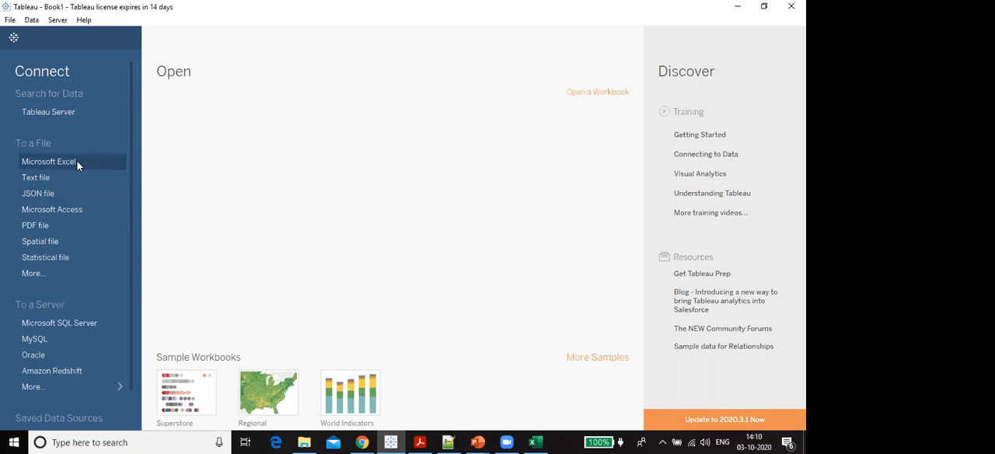
pyautogui.click(13, 39)
pyautogui.click(14, 40)
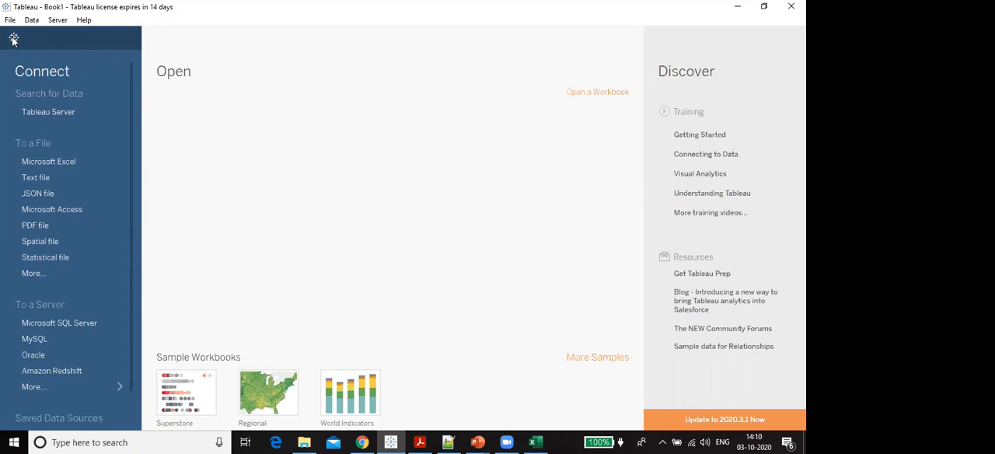
pyautogui.click(13, 40)
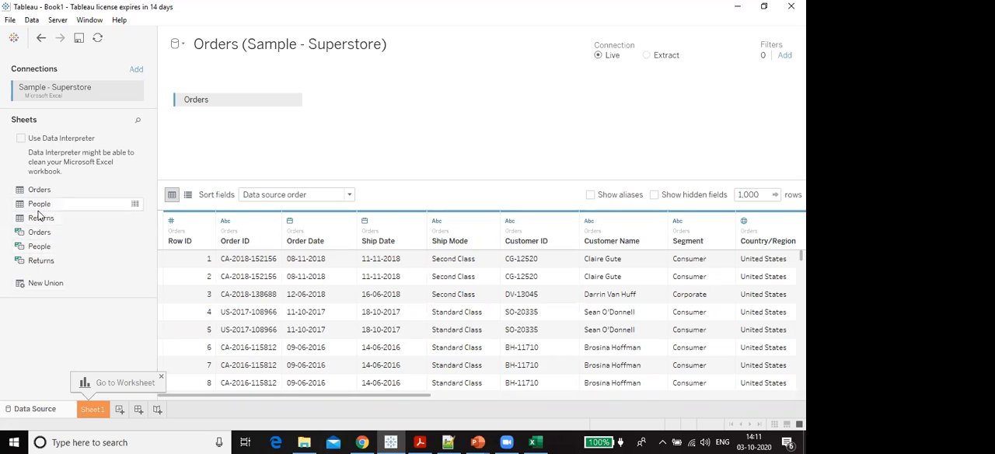
# - Add the People sheet beside Orders on the data source canvas and open the settings of their join
pyautogui.moveTo(39, 207); pyautogui.dragTo(361, 106)
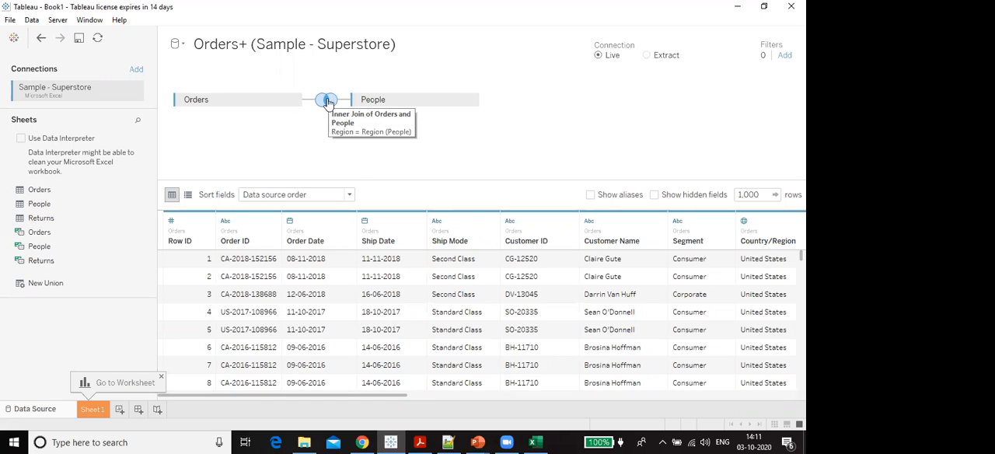
pyautogui.click(328, 103)
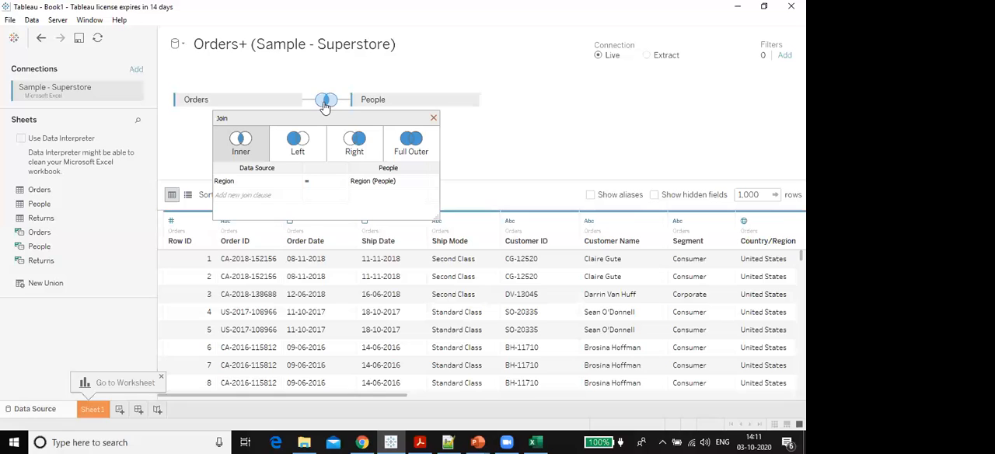
# - Try the Left, Right and Full Outer join types between Orders and People, and set the join back to Inner
pyautogui.click(283, 154)
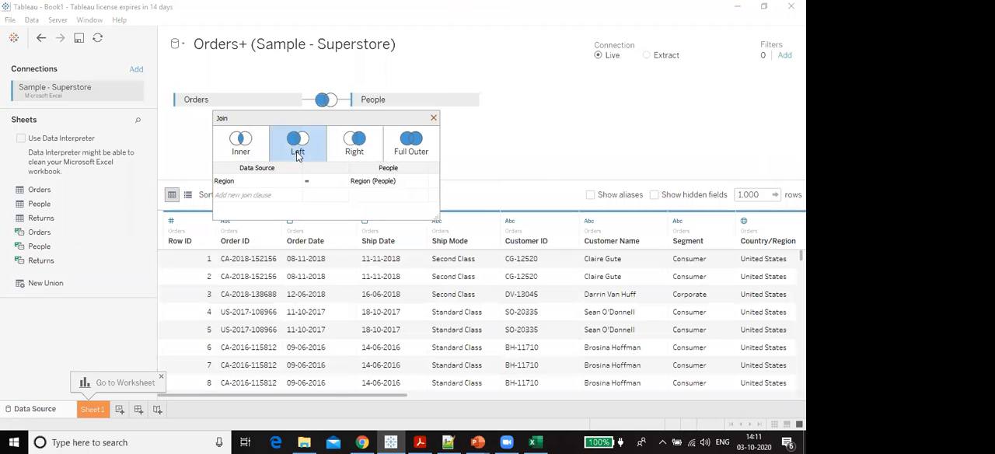
pyautogui.click(355, 144)
pyautogui.click(403, 148)
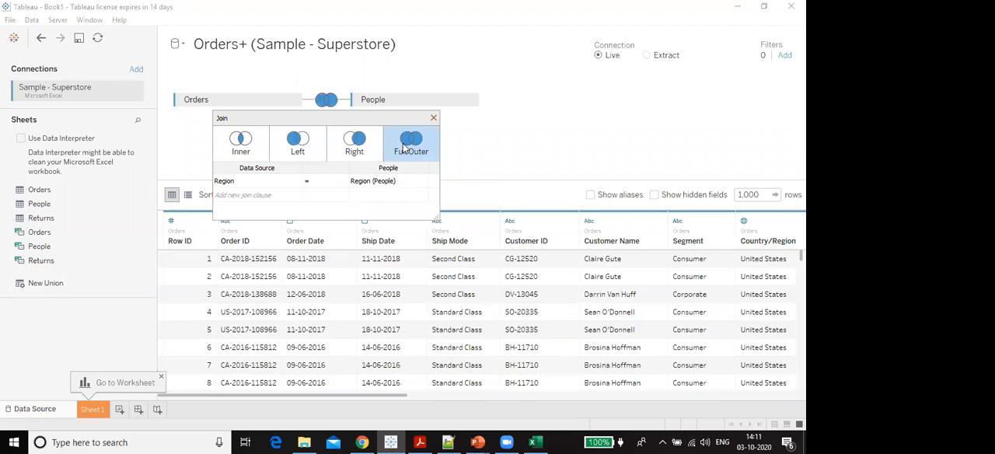
pyautogui.click(241, 150)
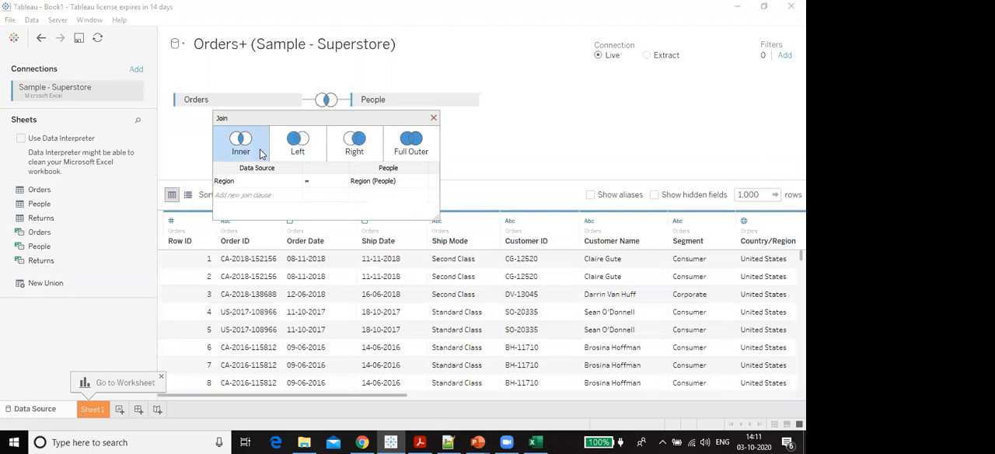
# - Examine the list of Orders fields available for the join clause with Region (People)
pyautogui.click(296, 181)
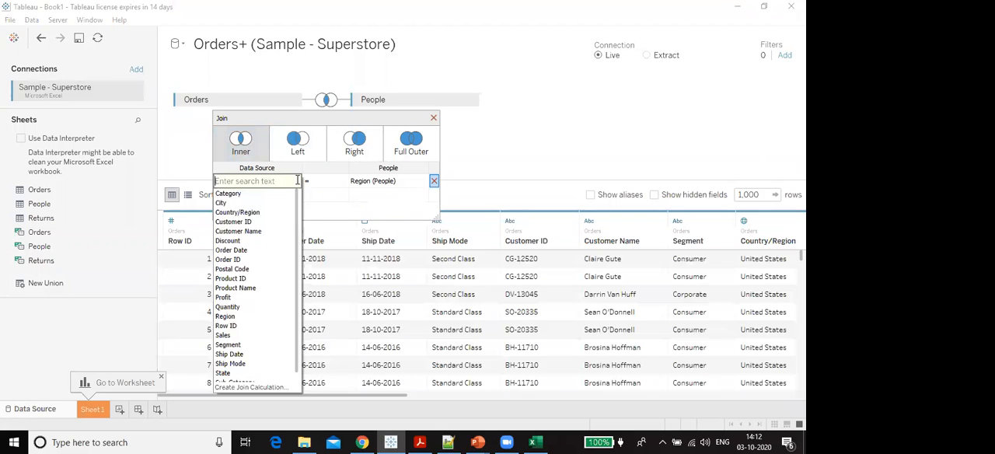
pyautogui.click(195, 88)
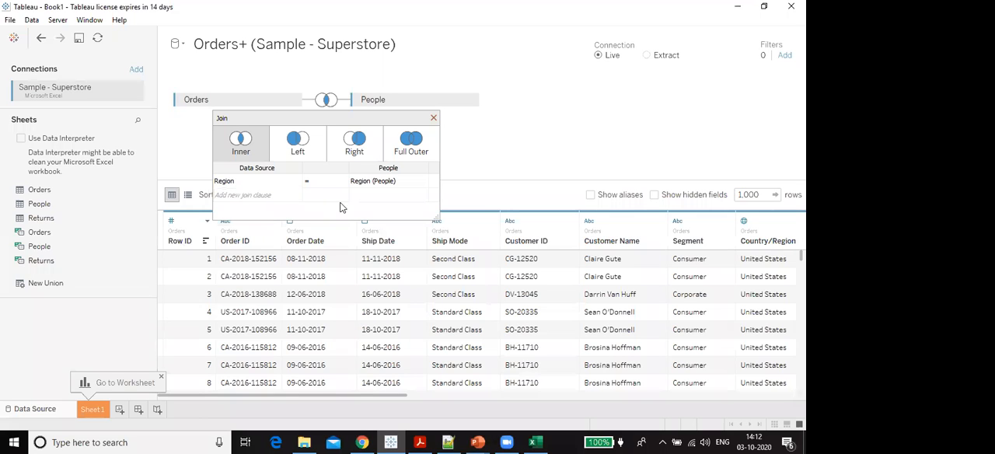
pyautogui.click(295, 182)
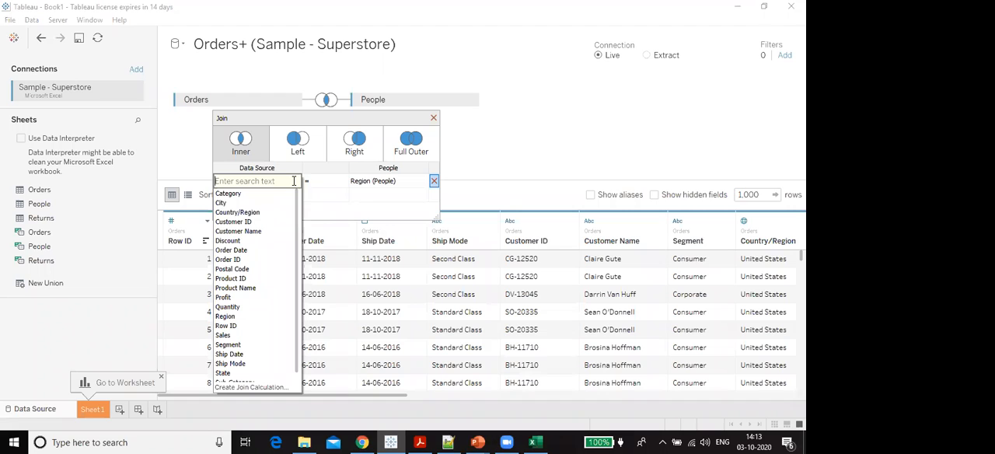
# - Examine the People and Orders fields available on each side of the Region join clause
pyautogui.click(426, 180)
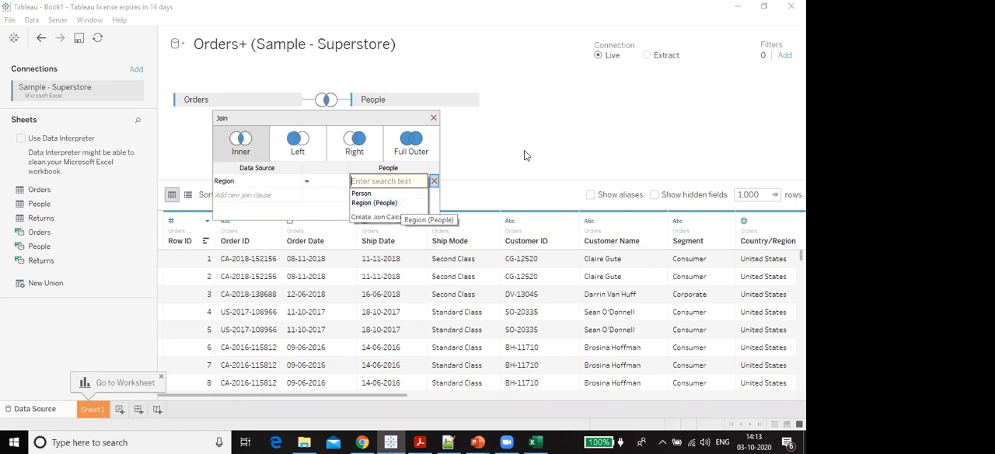
pyautogui.click(295, 181)
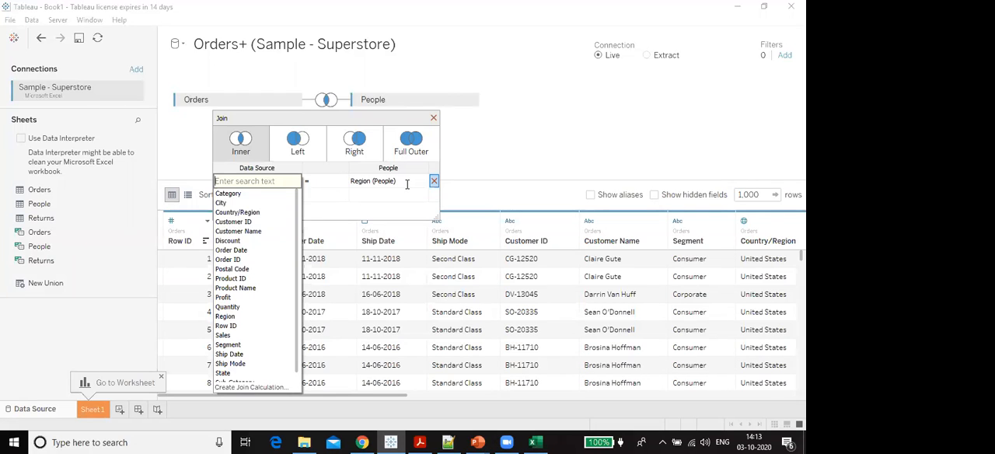
pyautogui.click(568, 146)
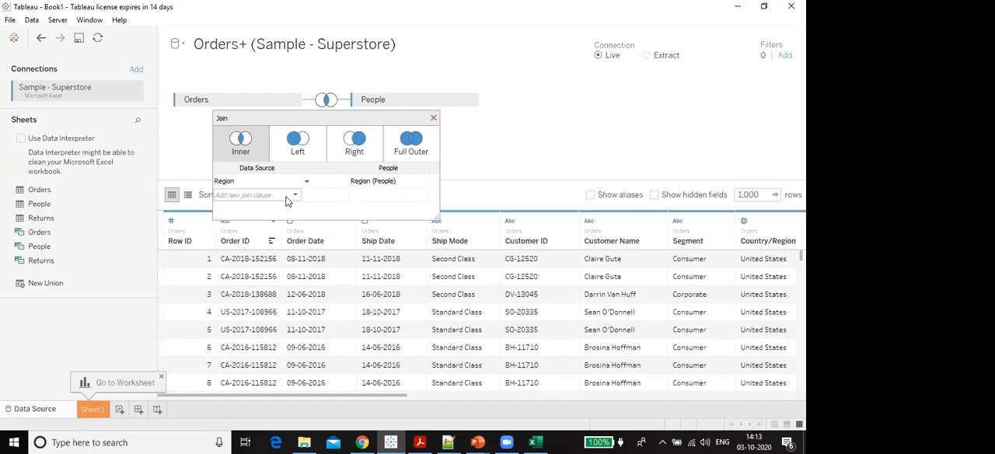
# - Try a second join clause matching Category to Region (People), remove it, and close the join settings
pyautogui.click(281, 199)
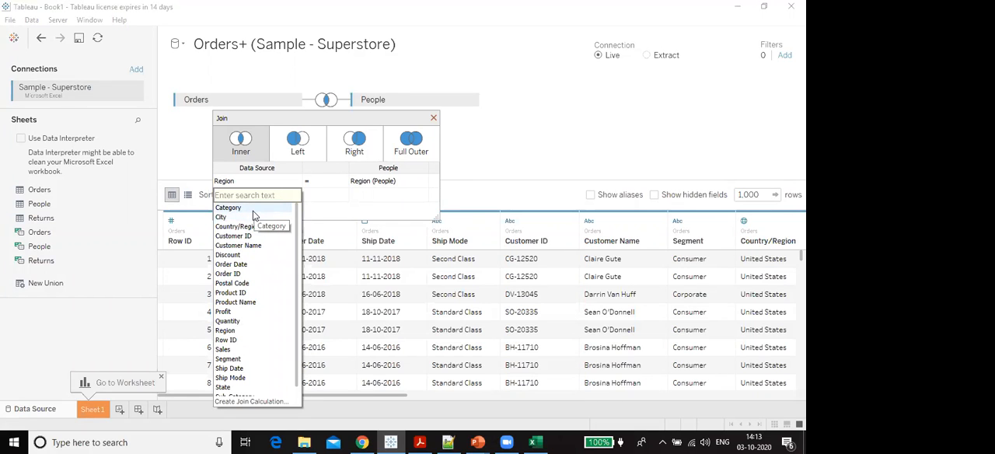
pyautogui.click(252, 210)
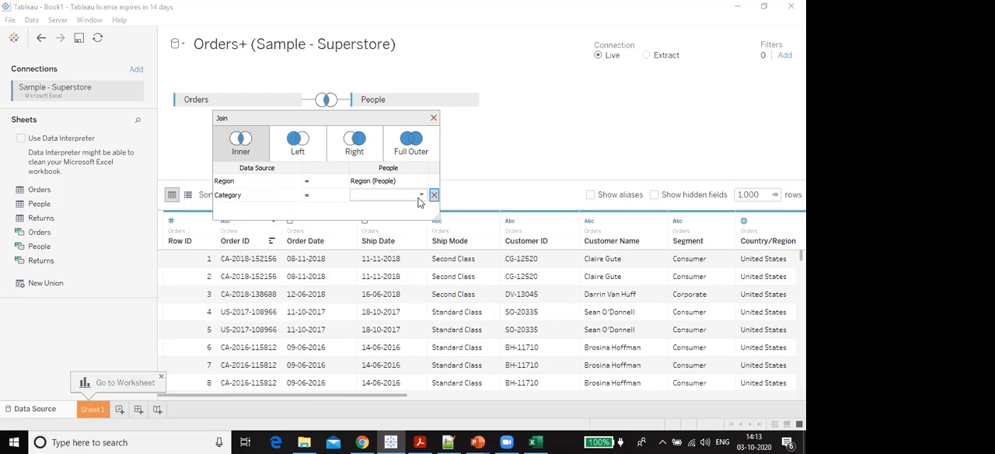
pyautogui.click(420, 196)
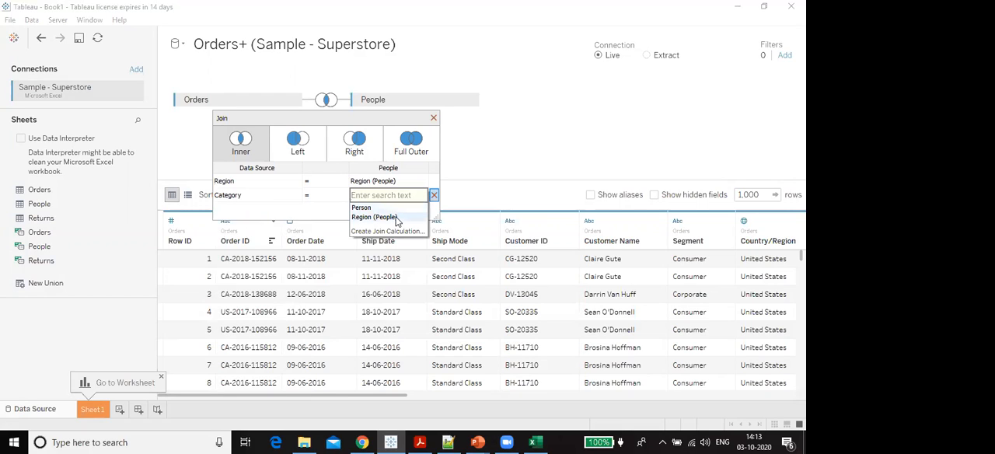
pyautogui.click(397, 218)
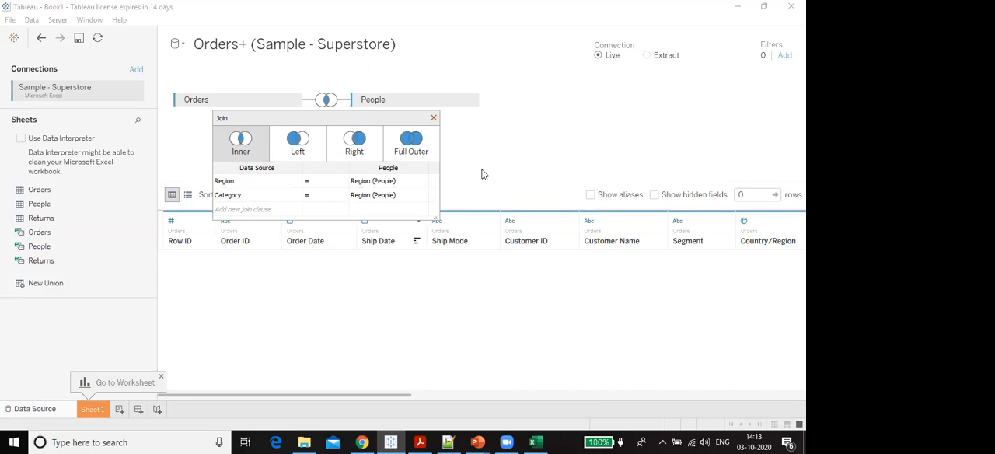
pyautogui.click(296, 197)
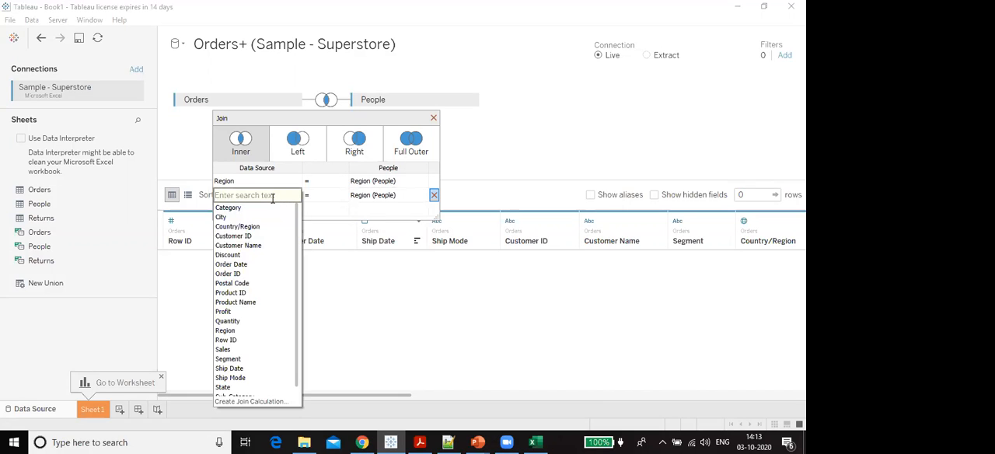
pyautogui.click(435, 196)
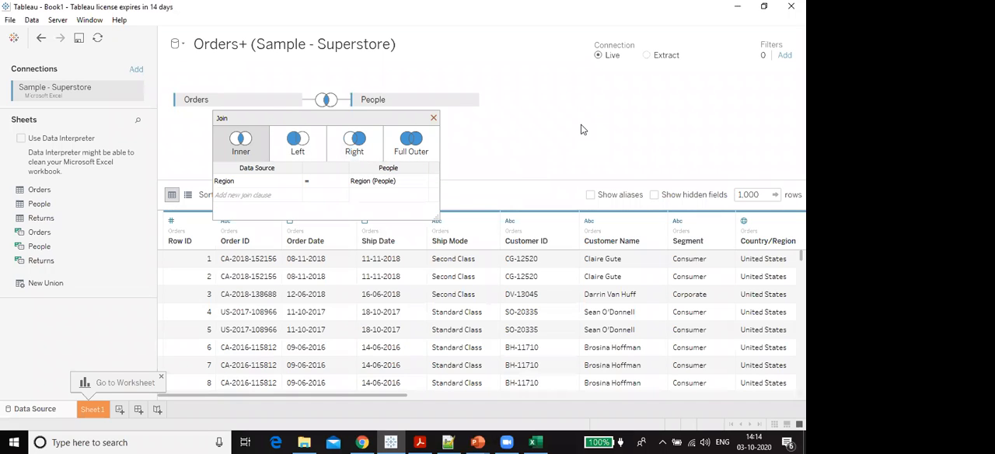
pyautogui.click(434, 118)
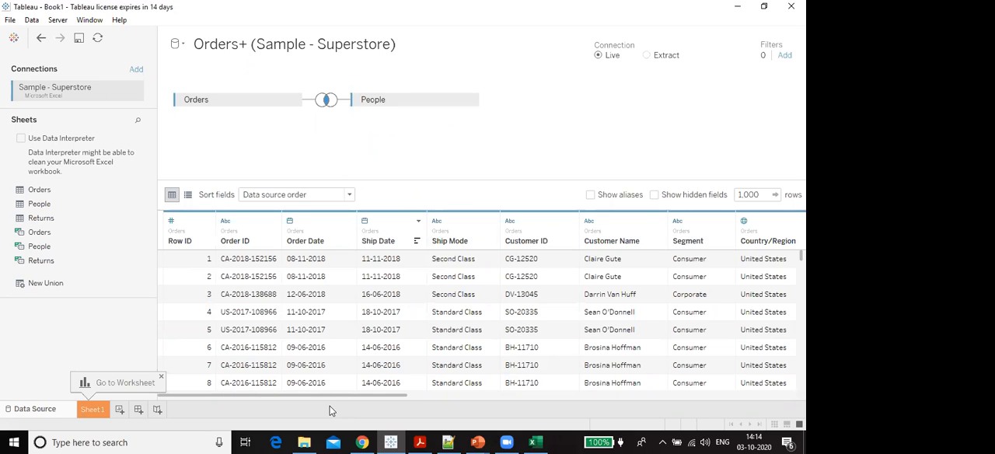
# - Review the joined columns through Region (People), and examine the data type options of Row ID and Order Date
pyautogui.moveTo(328, 395); pyautogui.dragTo(745, 405)
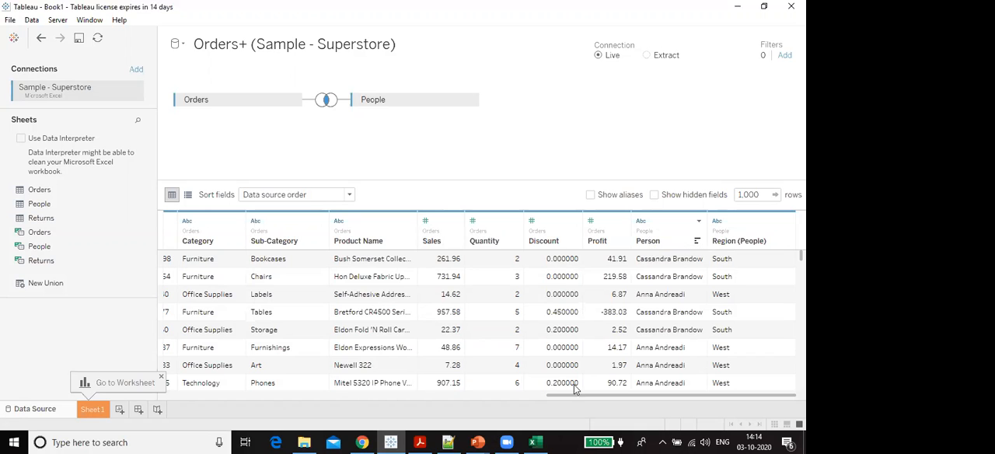
pyautogui.moveTo(573, 396); pyautogui.dragTo(183, 396)
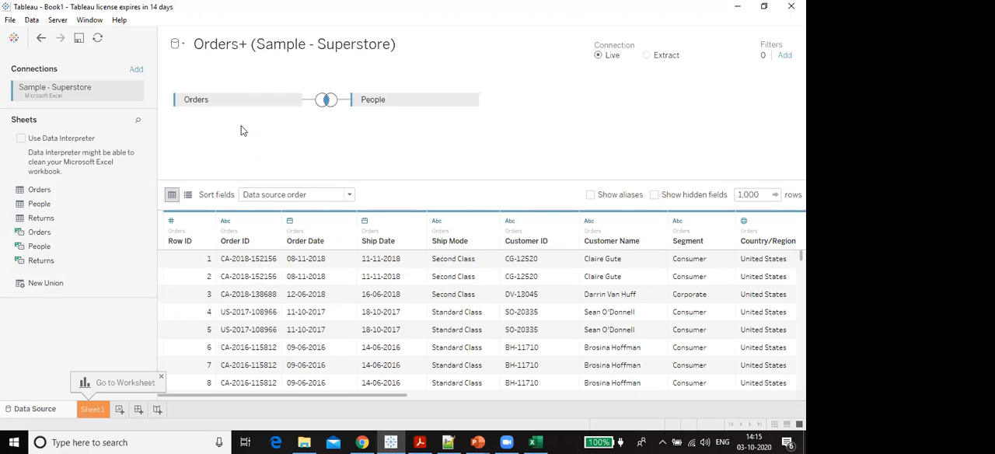
pyautogui.click(171, 221)
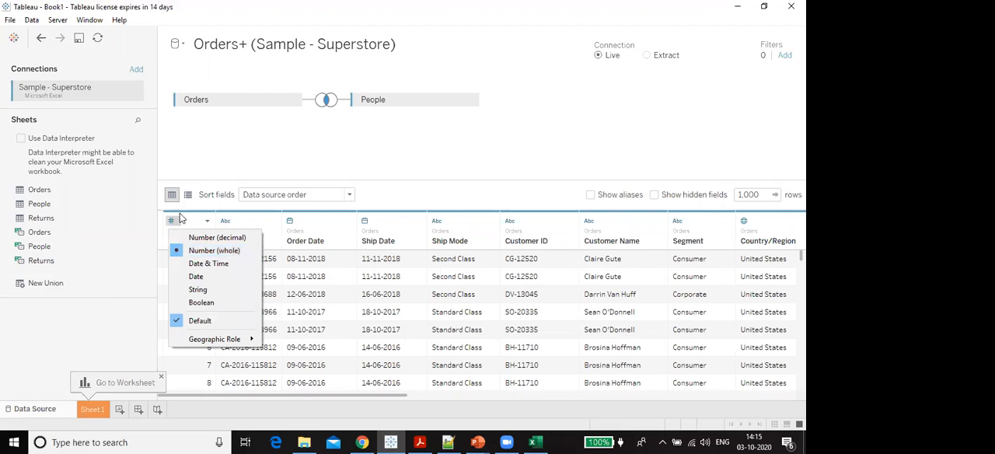
pyautogui.click(255, 136)
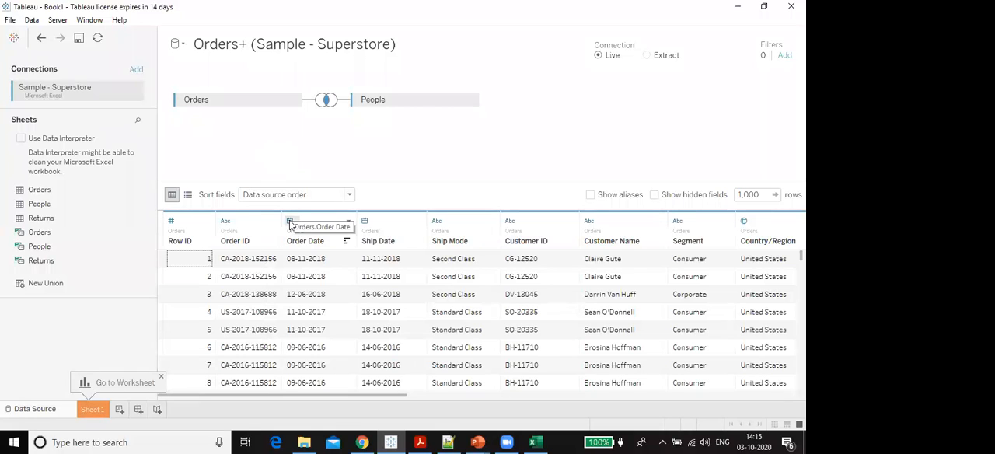
pyautogui.click(290, 222)
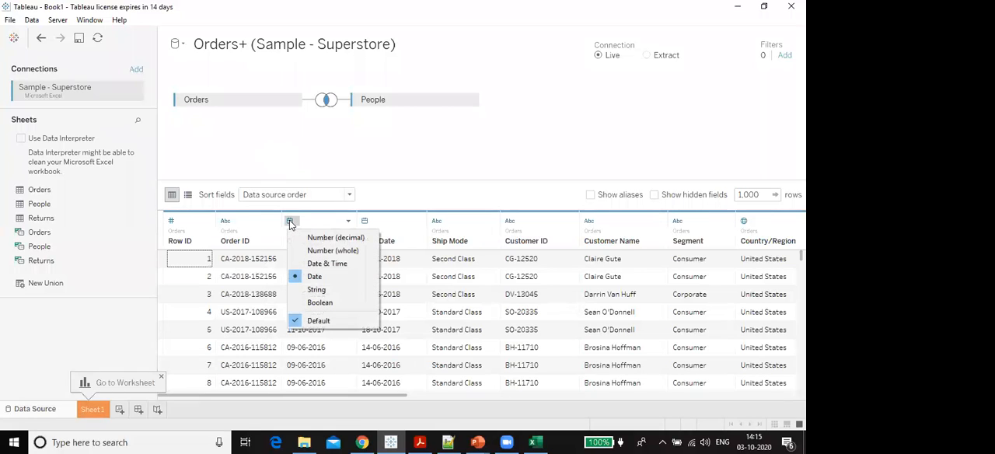
pyautogui.click(365, 223)
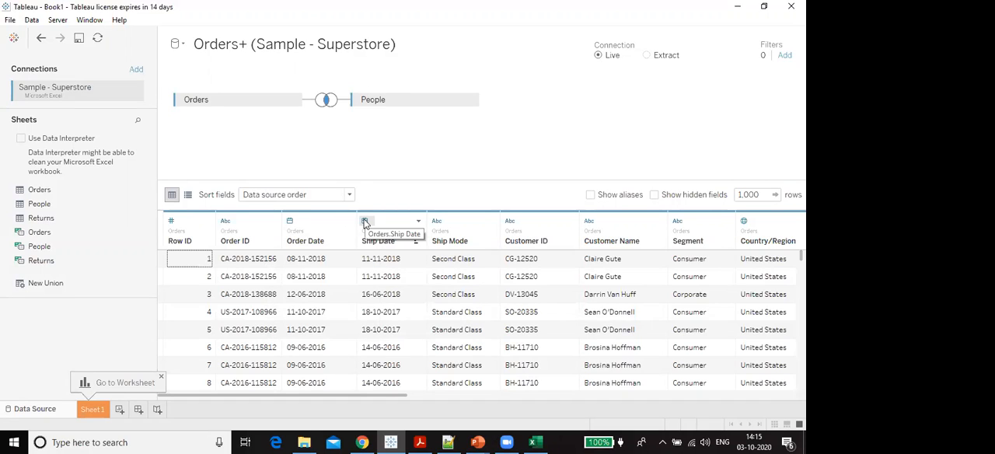
pyautogui.click(535, 136)
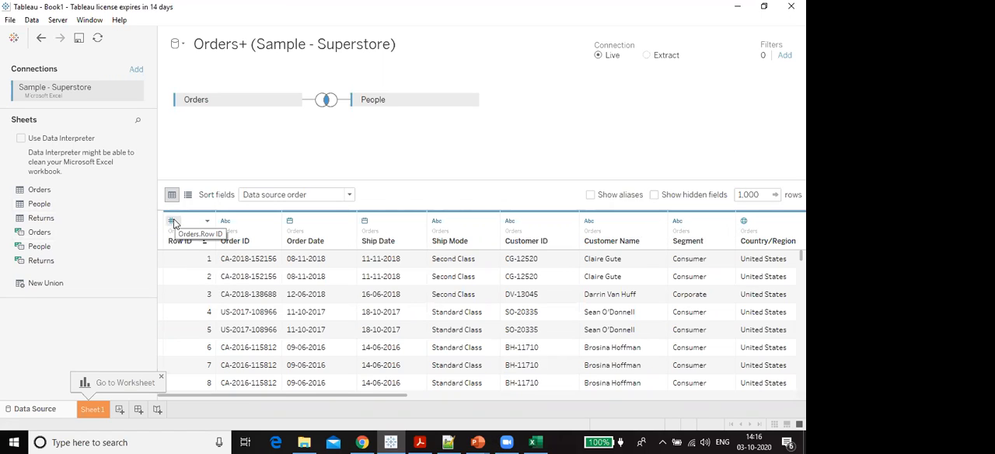
# - Try sorting the data preview by Row ID in descending order, and restore the original row order
pyautogui.click(206, 245)
pyautogui.click(206, 244)
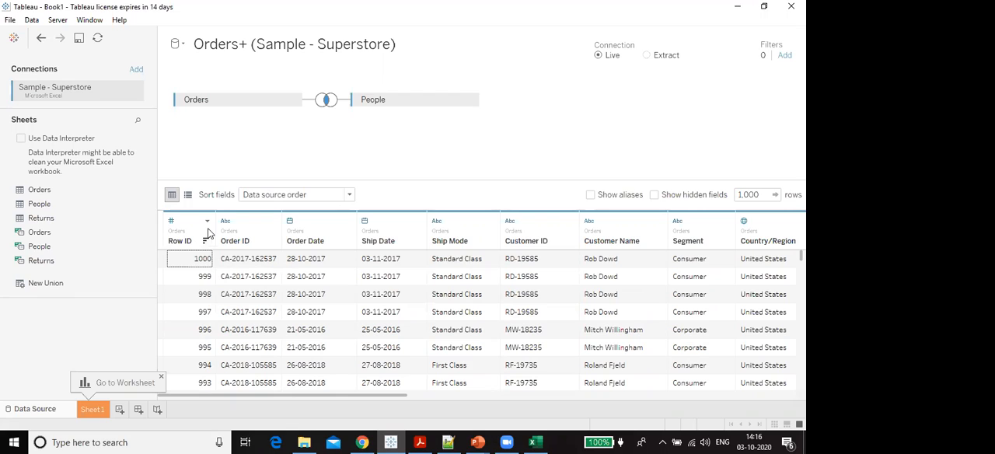
pyautogui.click(207, 241)
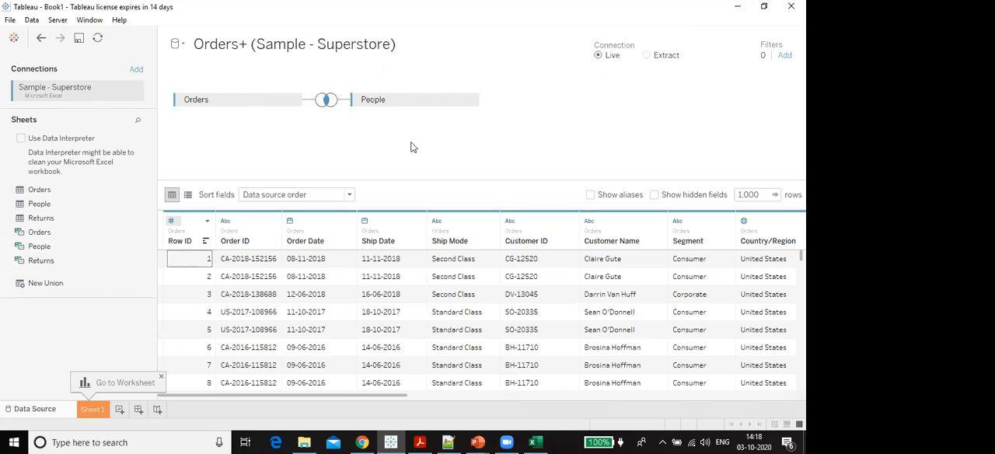
# - Examine the People table's options and its Person and Region (People) columns in the joined data
pyautogui.click(469, 100)
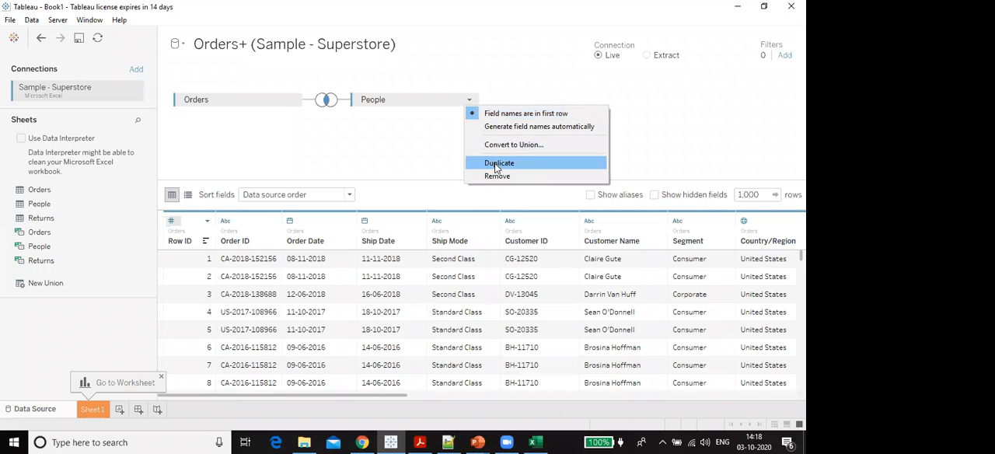
pyautogui.click(367, 136)
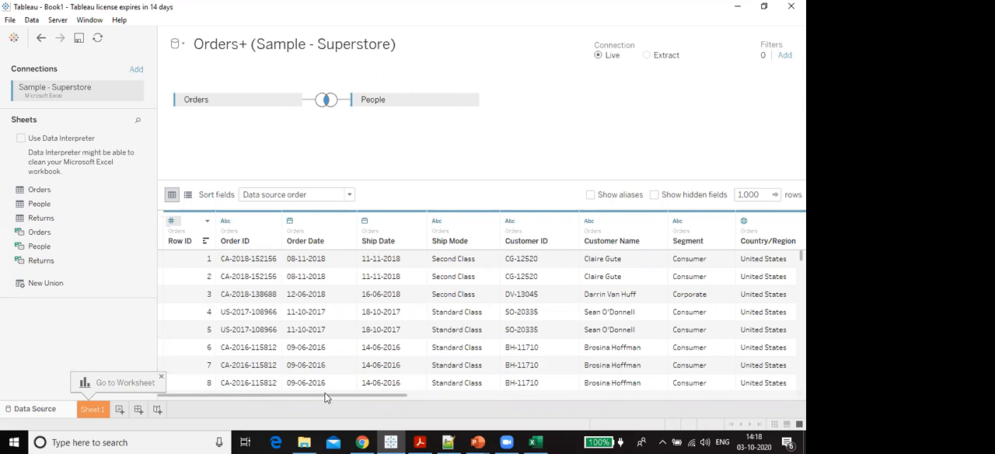
pyautogui.moveTo(327, 396); pyautogui.dragTo(715, 396)
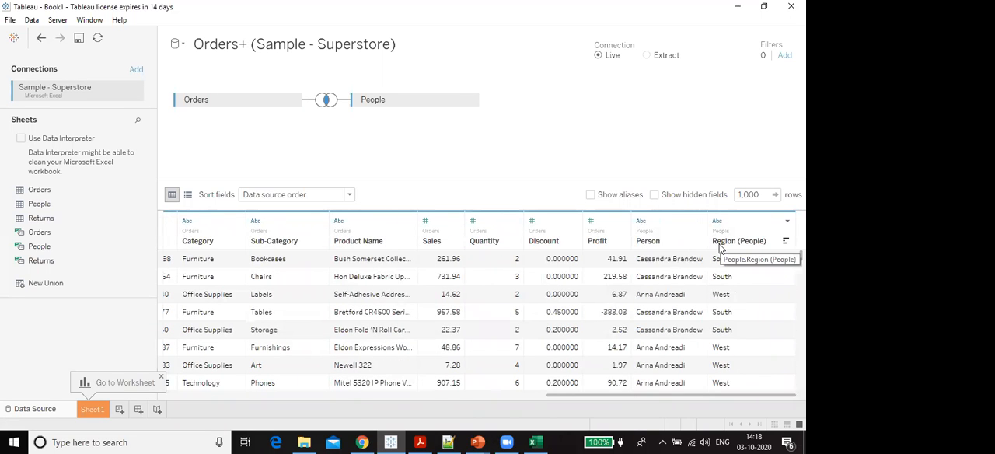
pyautogui.moveTo(619, 396); pyautogui.dragTo(231, 396)
# - Remove the People table from the data source canvas and review the remaining Orders columns through Profit
pyautogui.click(474, 102)
pyautogui.click(514, 177)
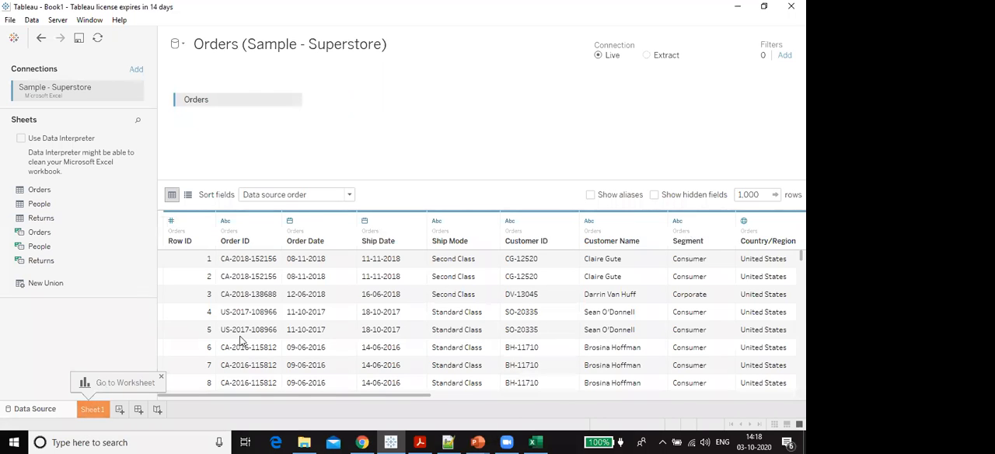
pyautogui.moveTo(262, 395); pyautogui.dragTo(82, 357)
pyautogui.moveTo(368, 397); pyautogui.dragTo(746, 396)
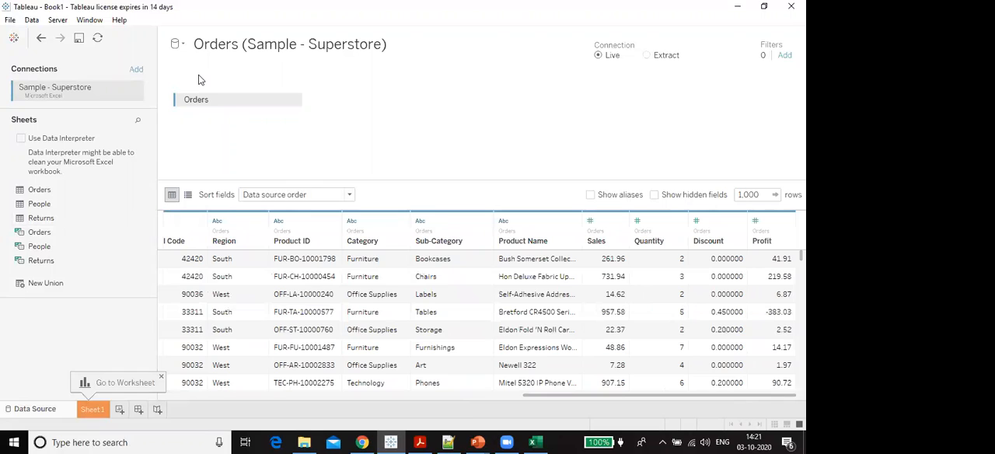